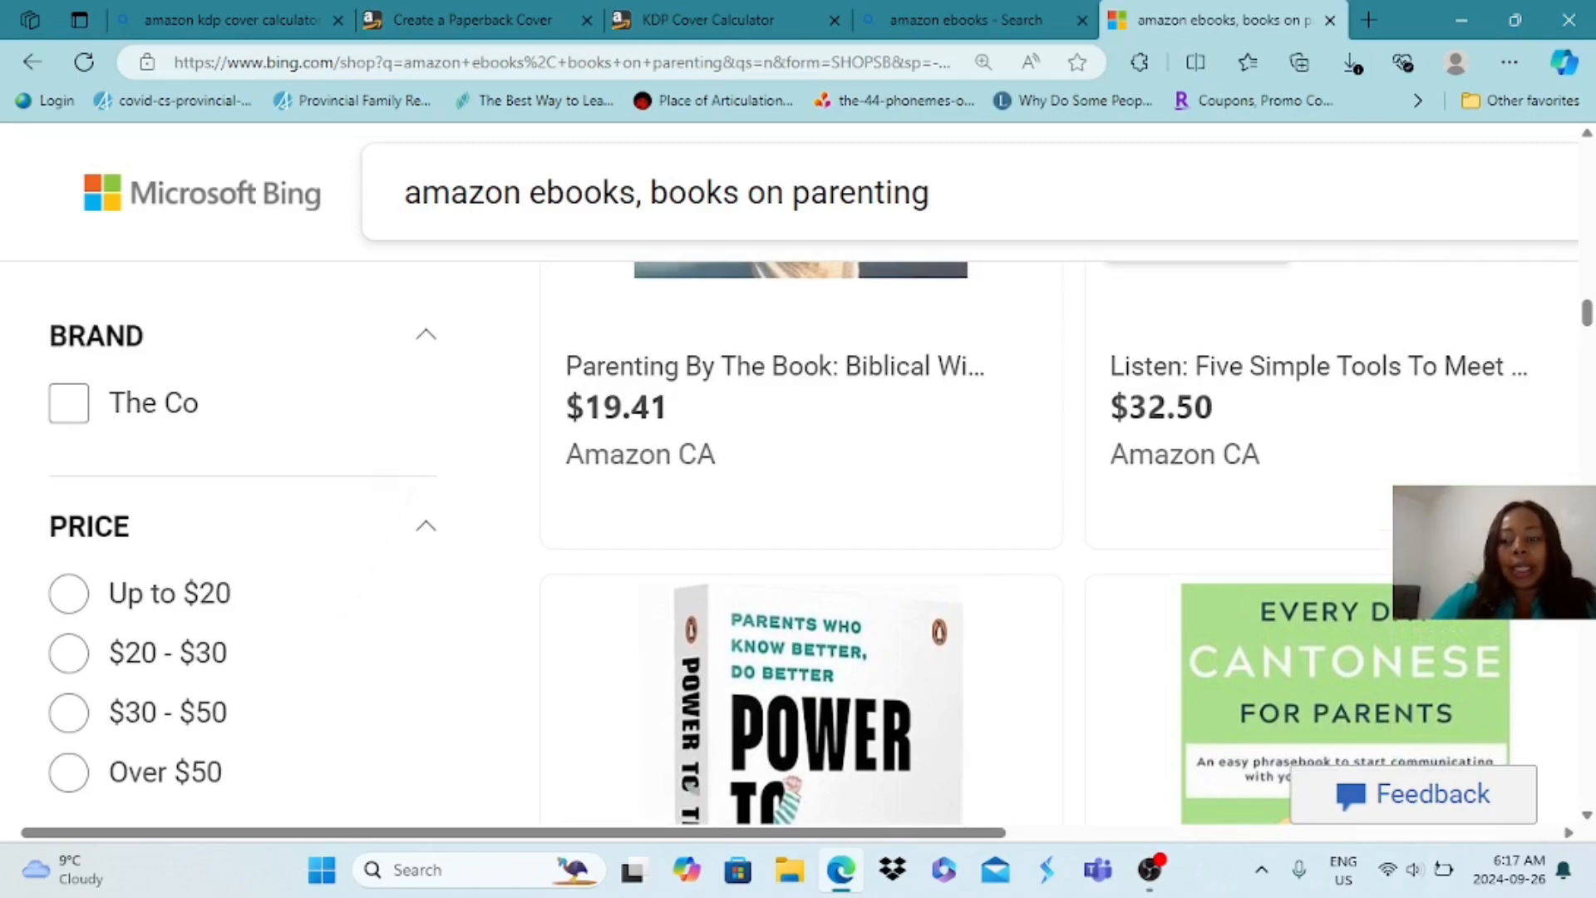
scroll(1060, 541, "up", 10)
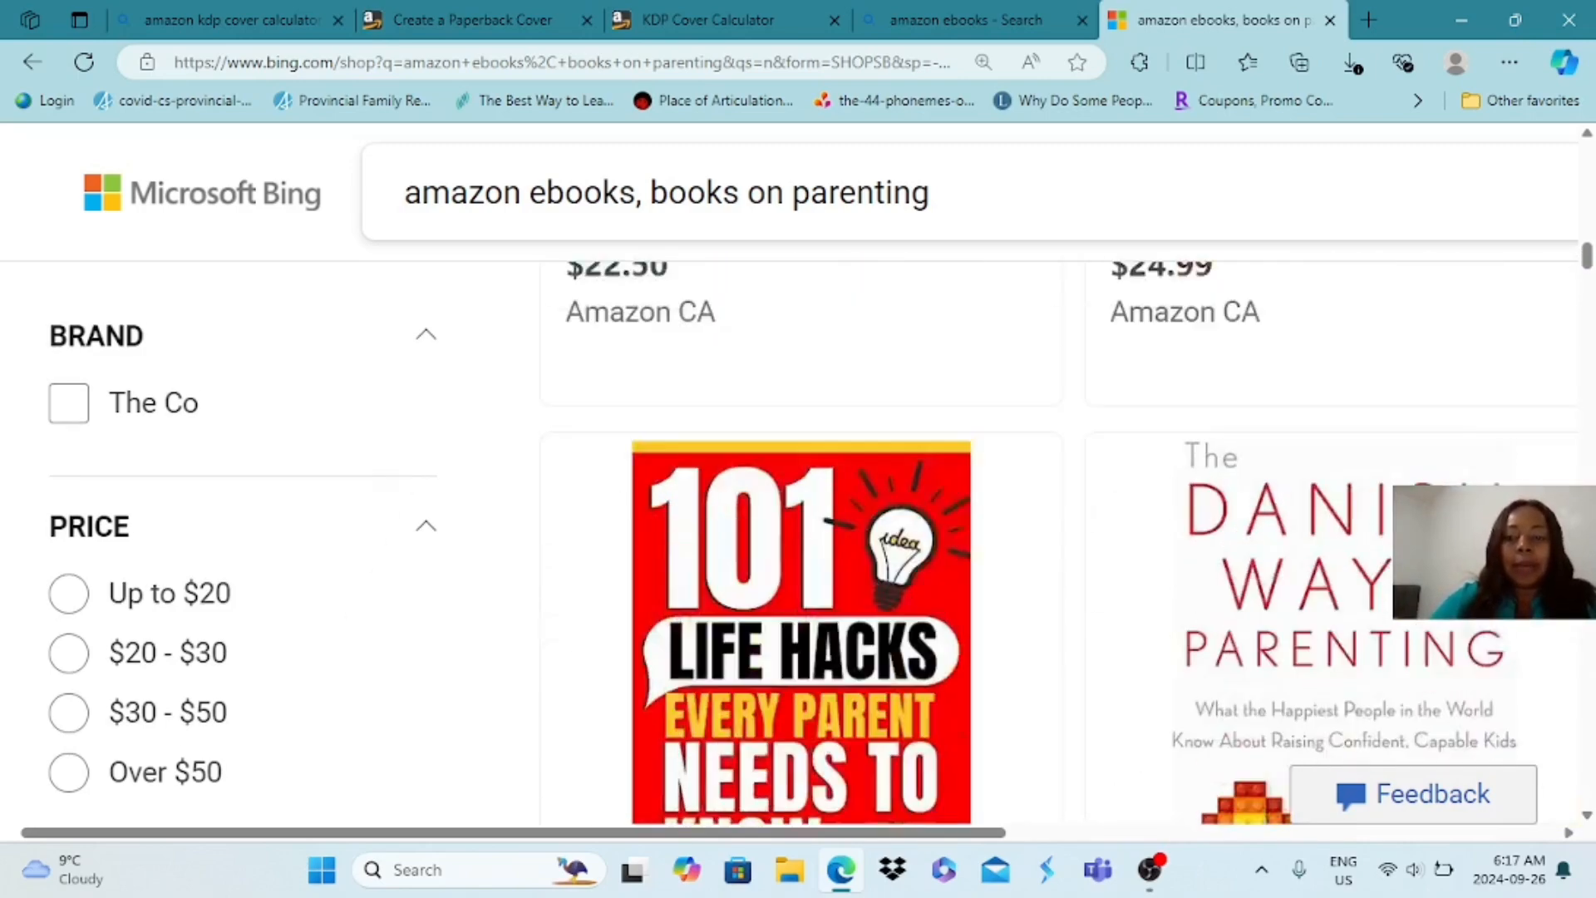
Examine the cover designs of the parenting books in the shopping results for "amazon ebooks, books on parenting"
scroll(790, 499, "down", 3)
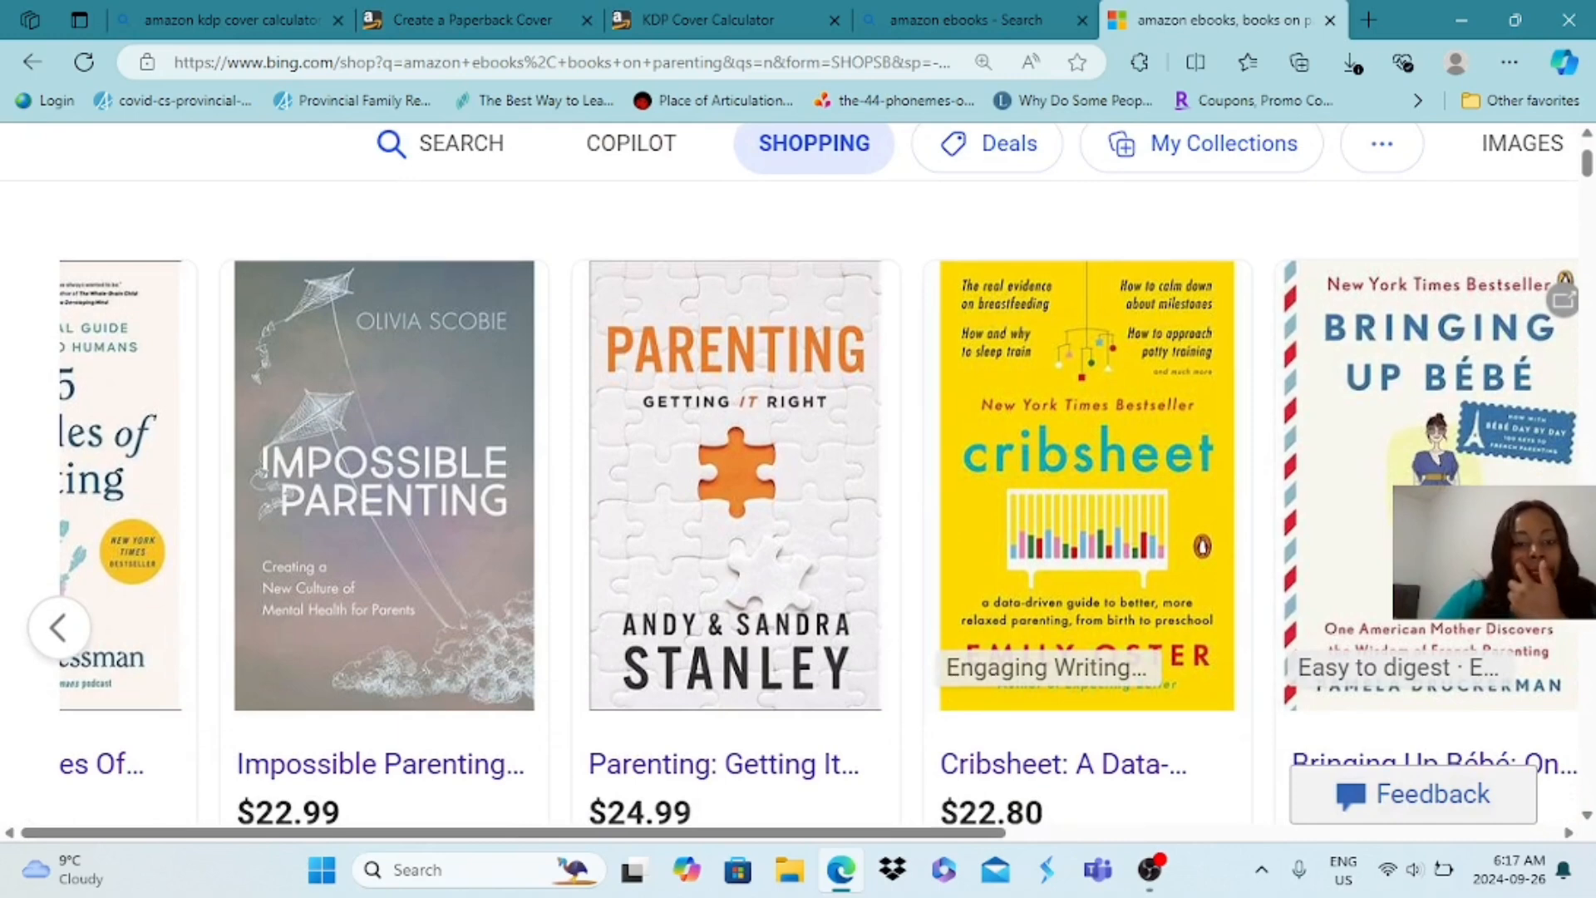
scroll(798, 474, "down", 3)
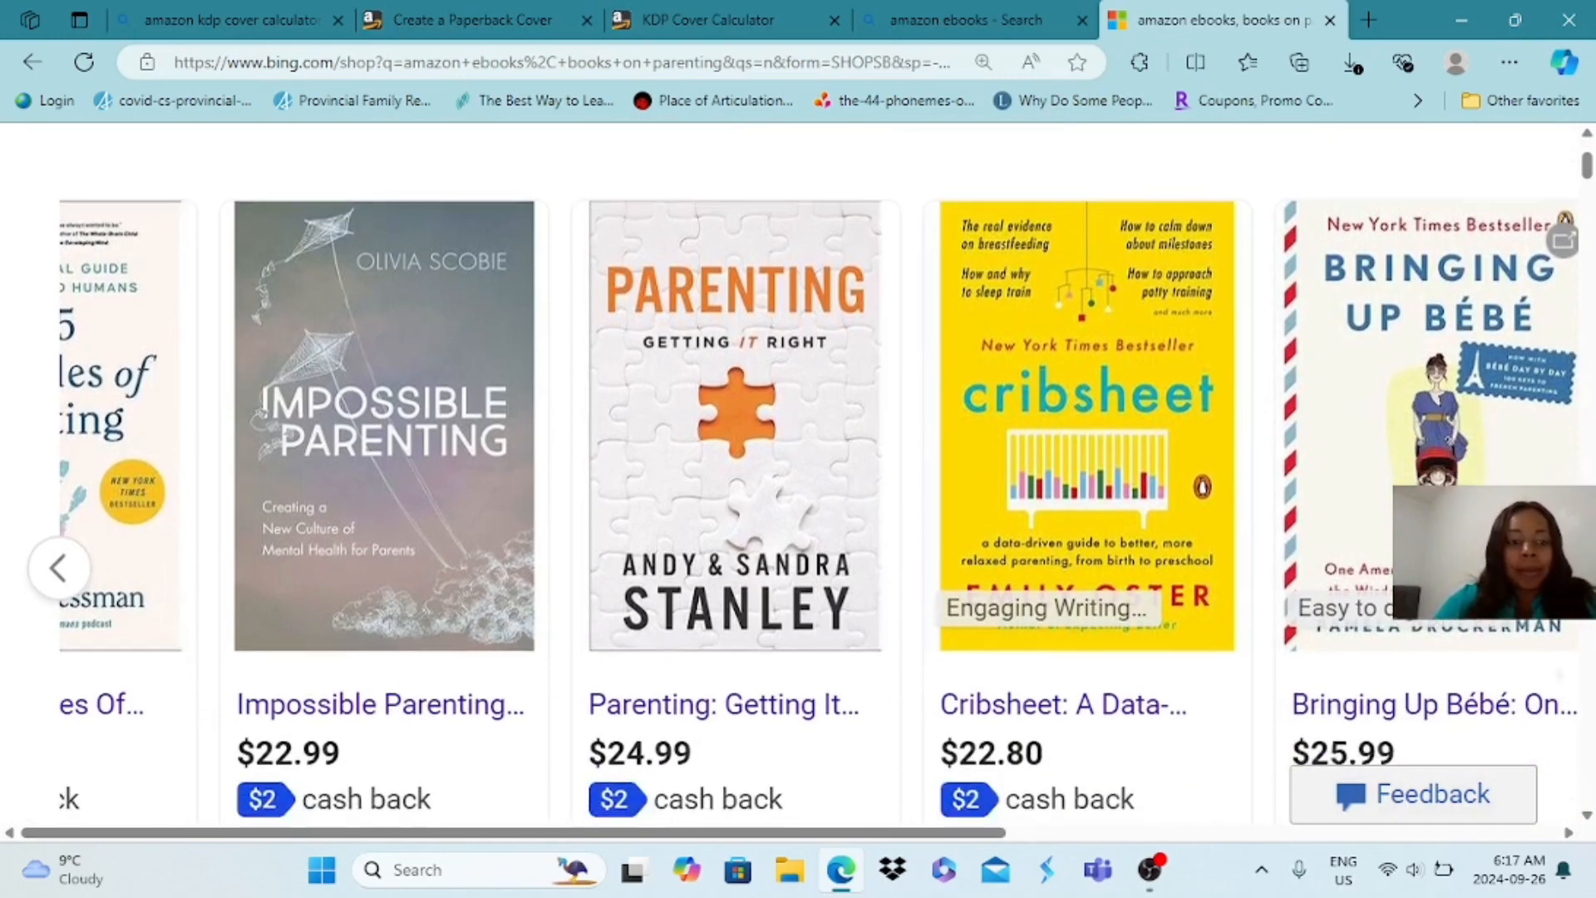
scroll(798, 541, "down", 7)
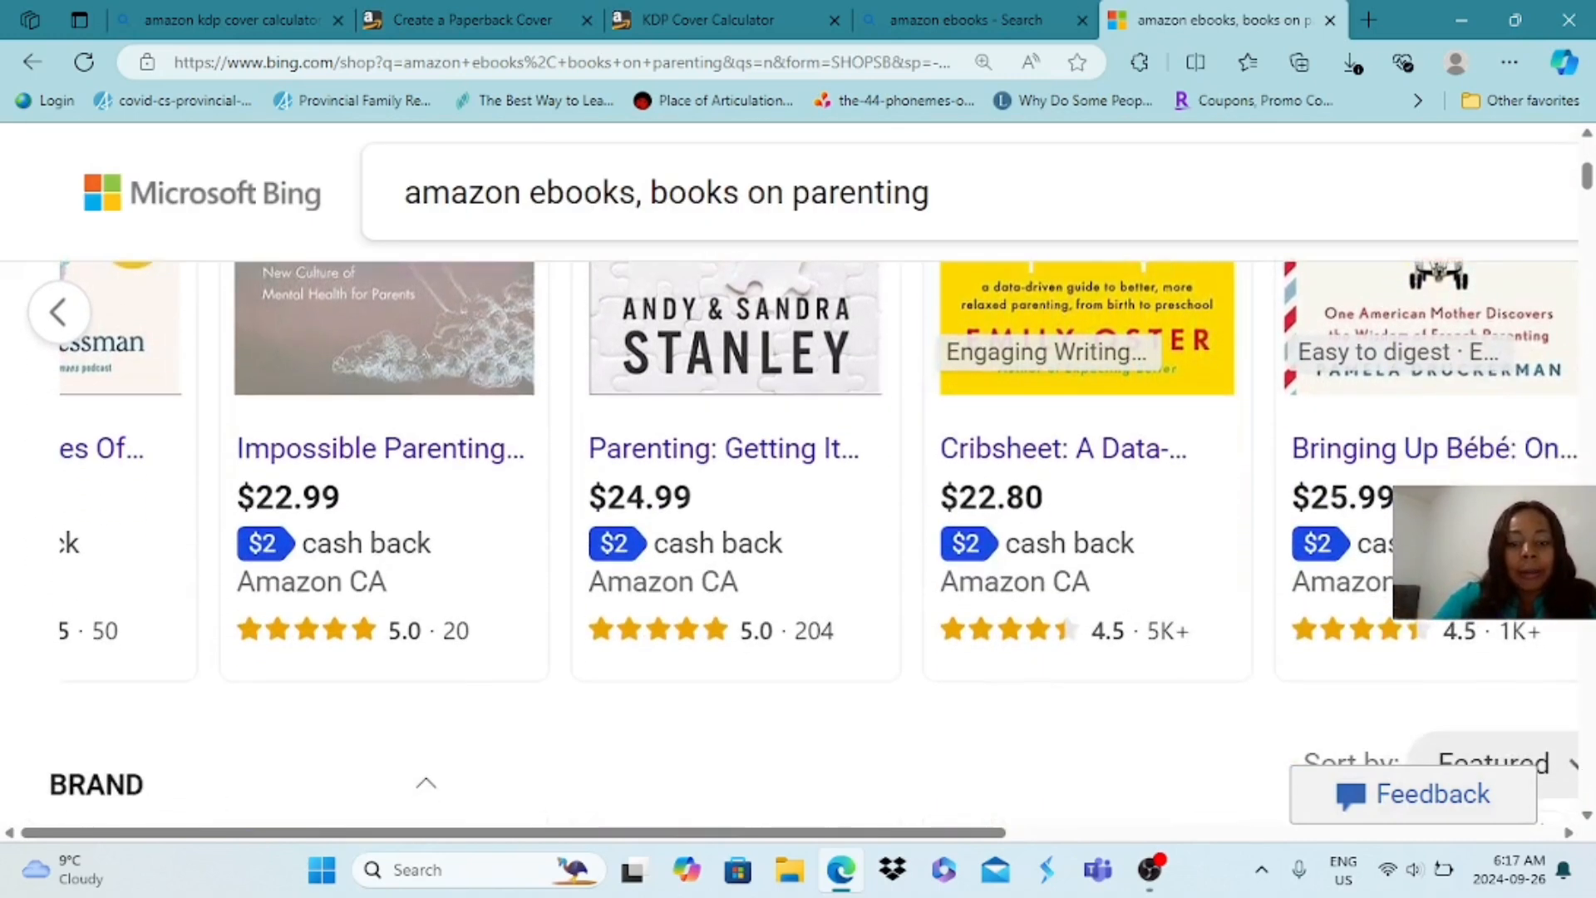
scroll(798, 540, "down", 2)
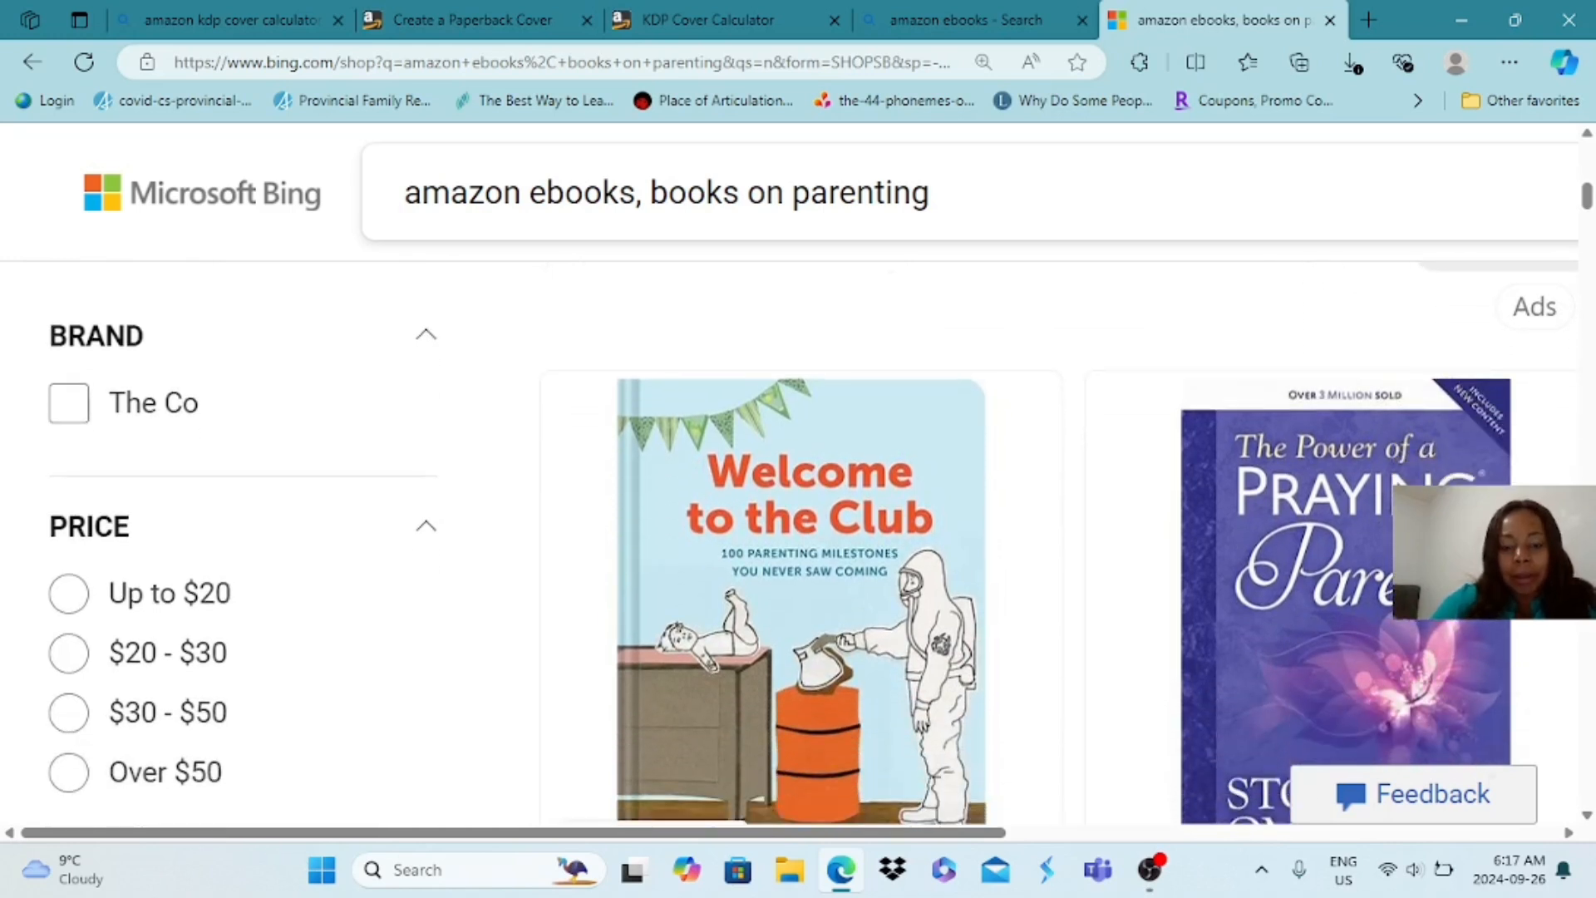
scroll(798, 541, "down", 1)
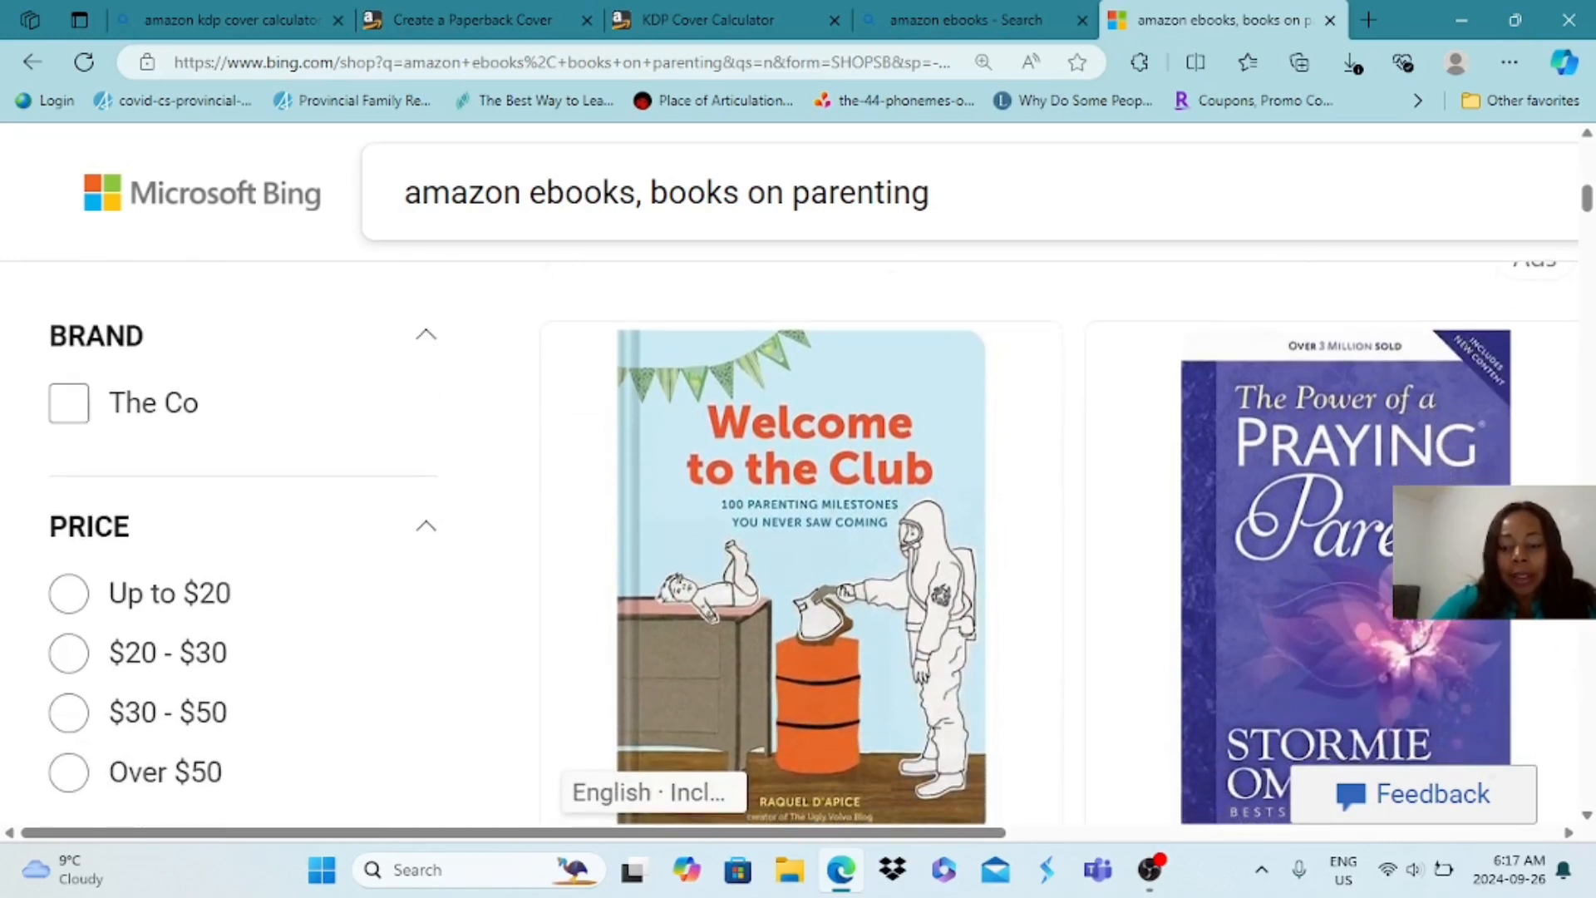
scroll(799, 540, "down", 2)
scroll(798, 541, "down", 1)
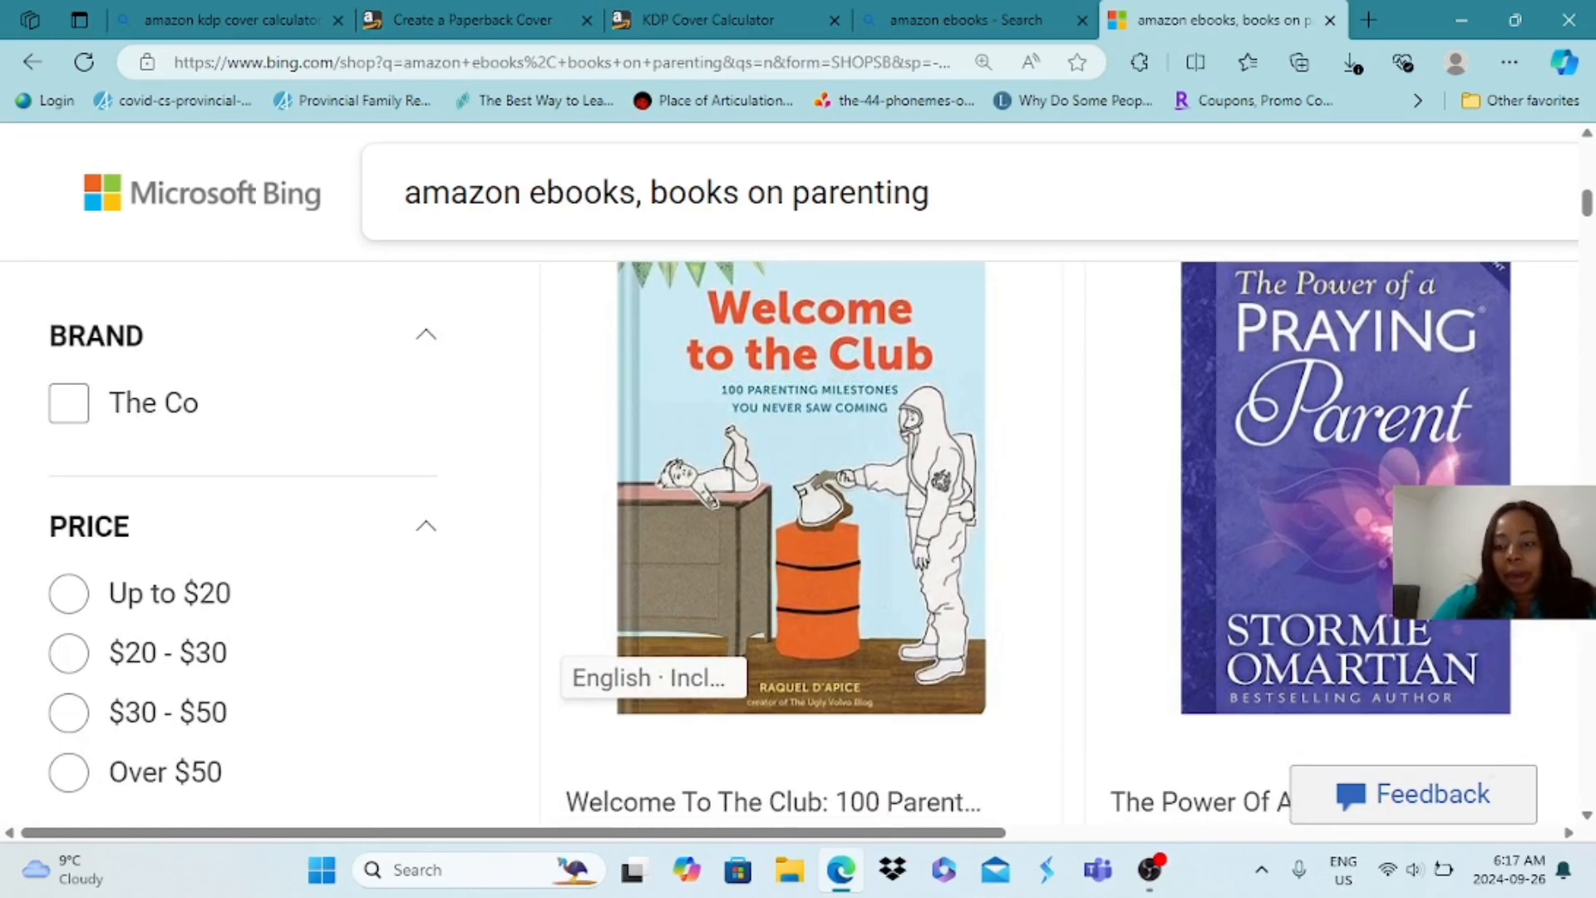
scroll(798, 540, "down", 5)
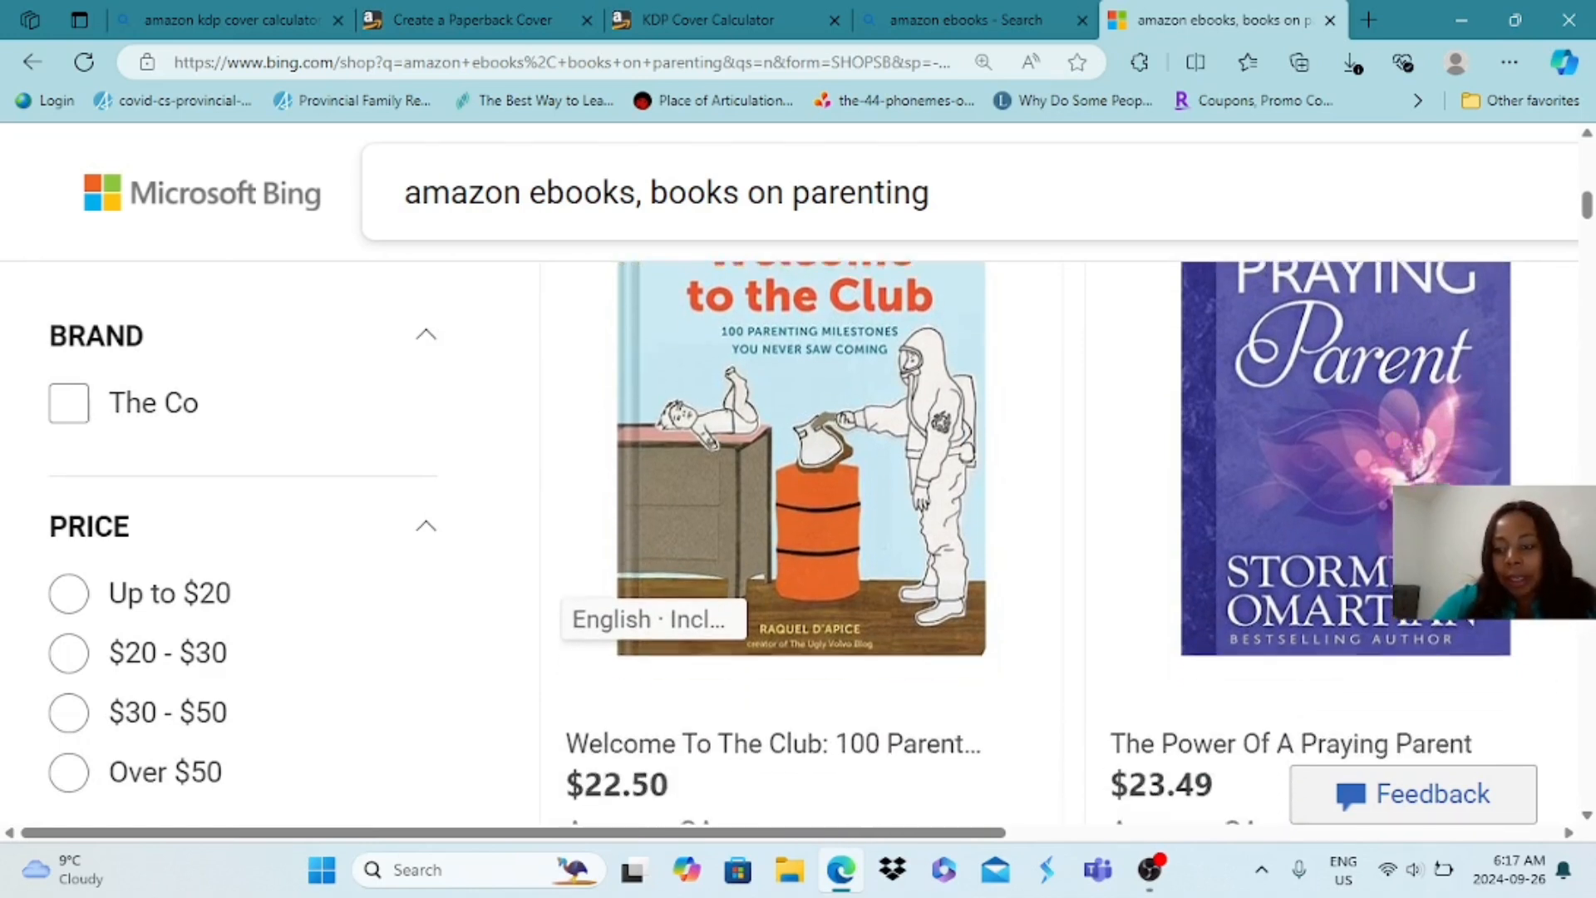
scroll(798, 540, "down", 4)
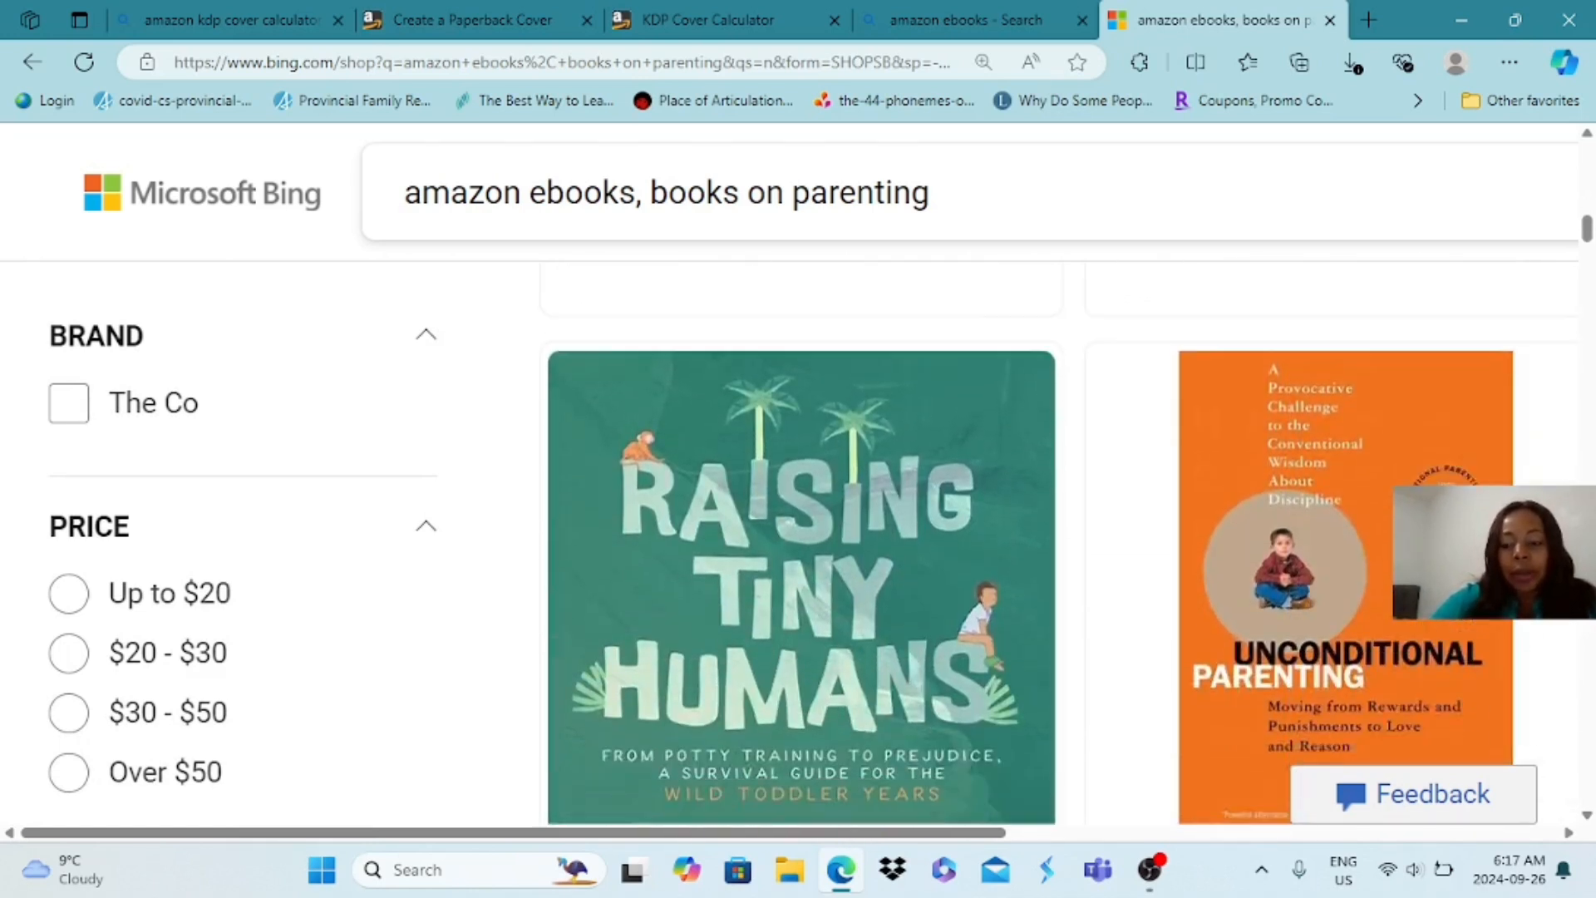
scroll(1060, 540, "up", 1)
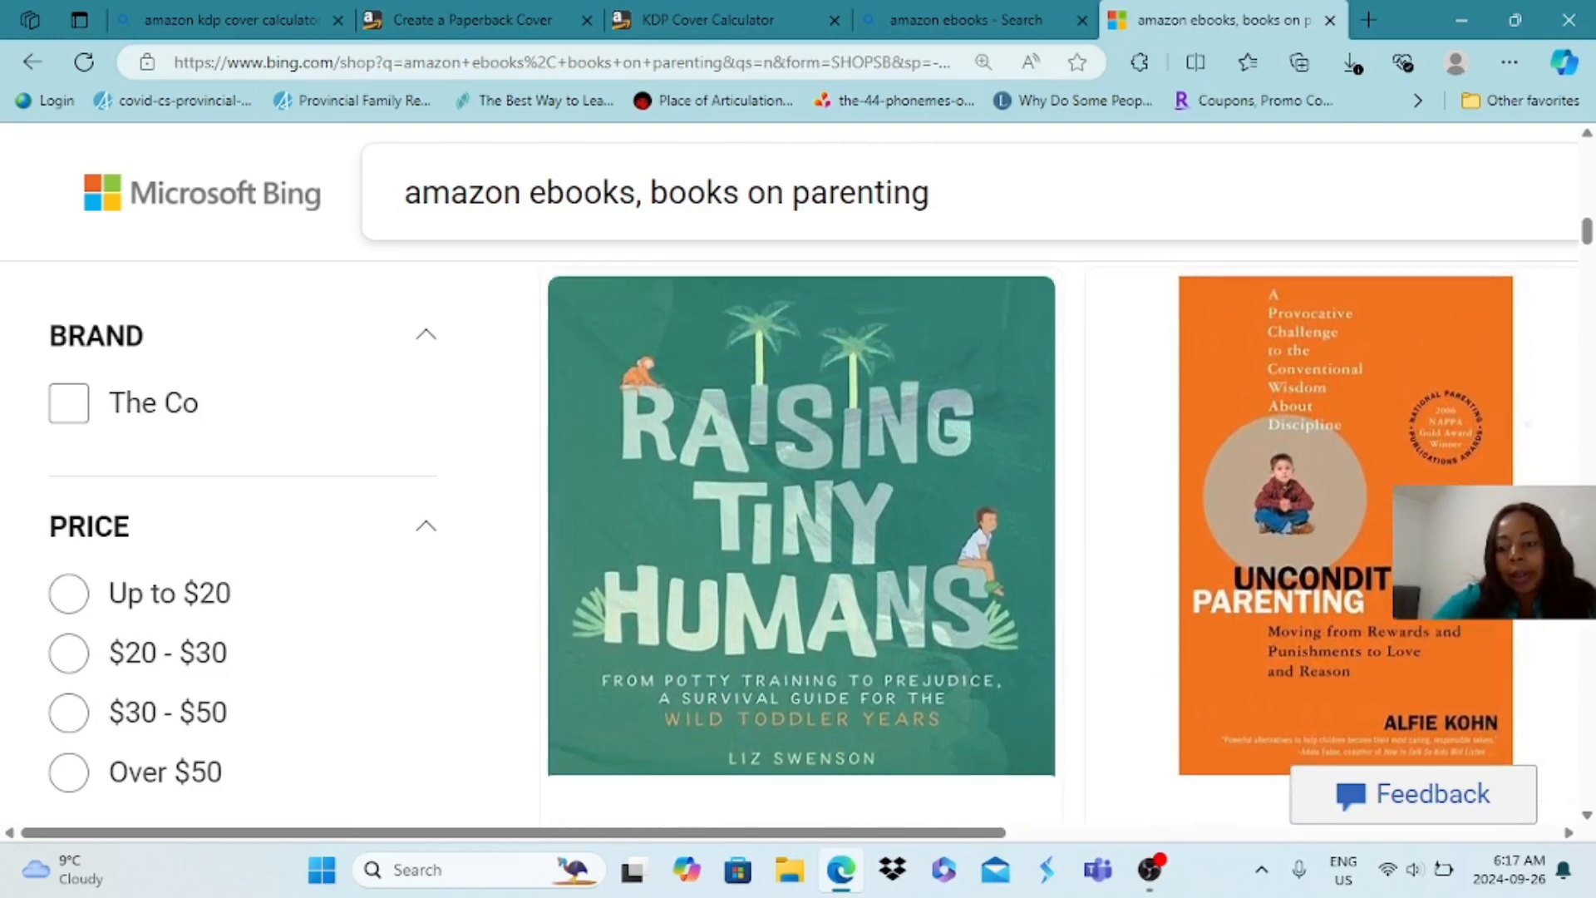
scroll(1060, 540, "down", 1)
scroll(1060, 540, "up", 1)
scroll(1060, 540, "down", 7)
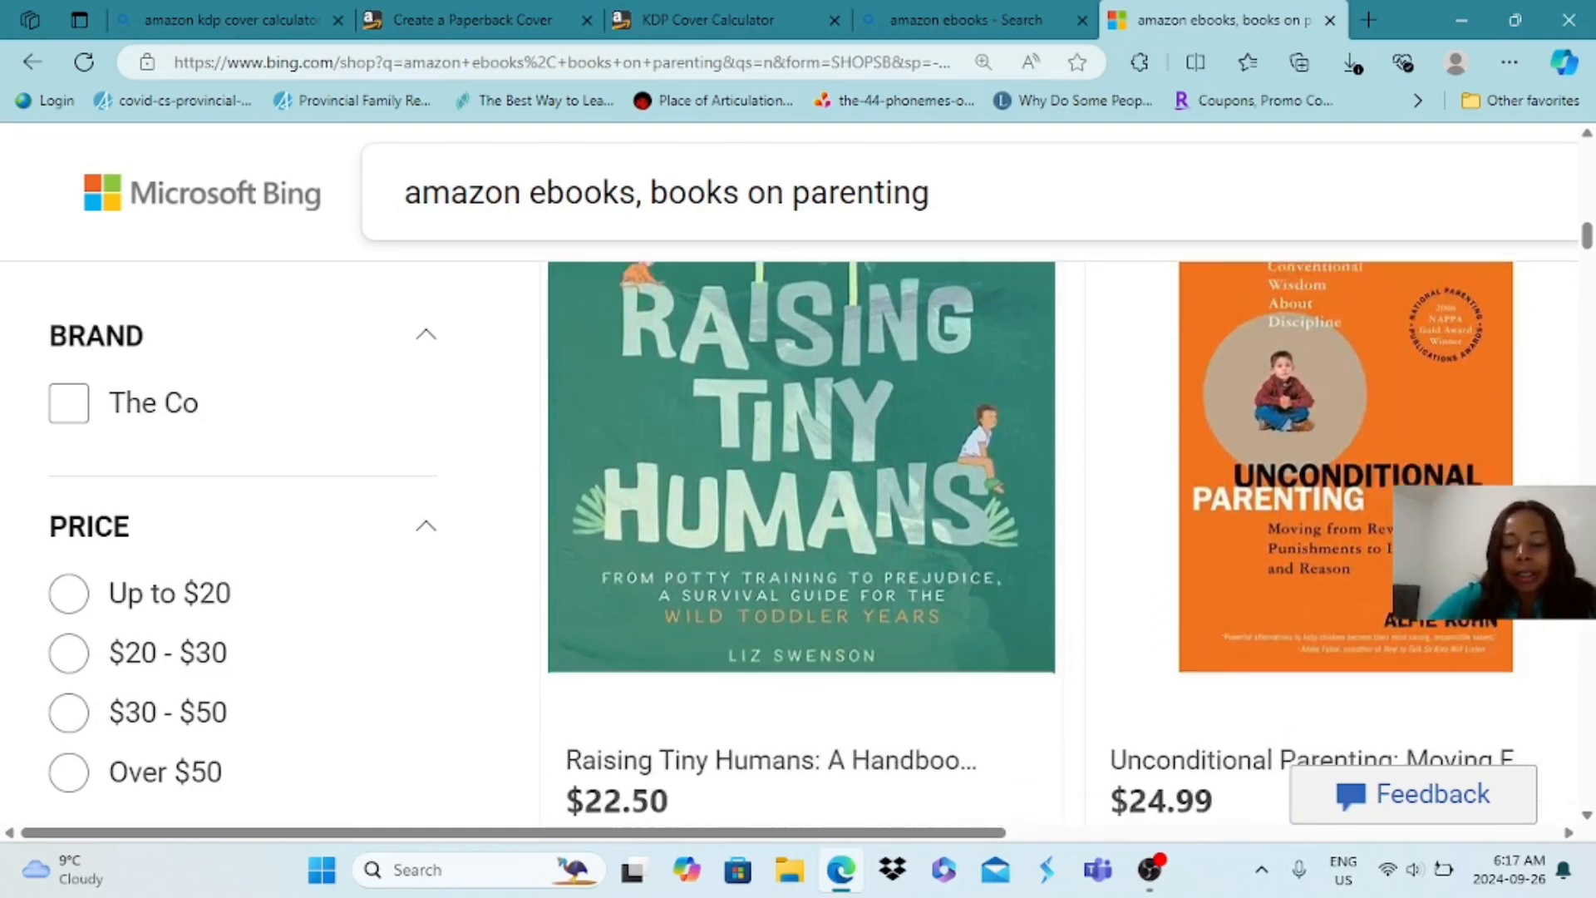
scroll(1060, 540, "down", 7)
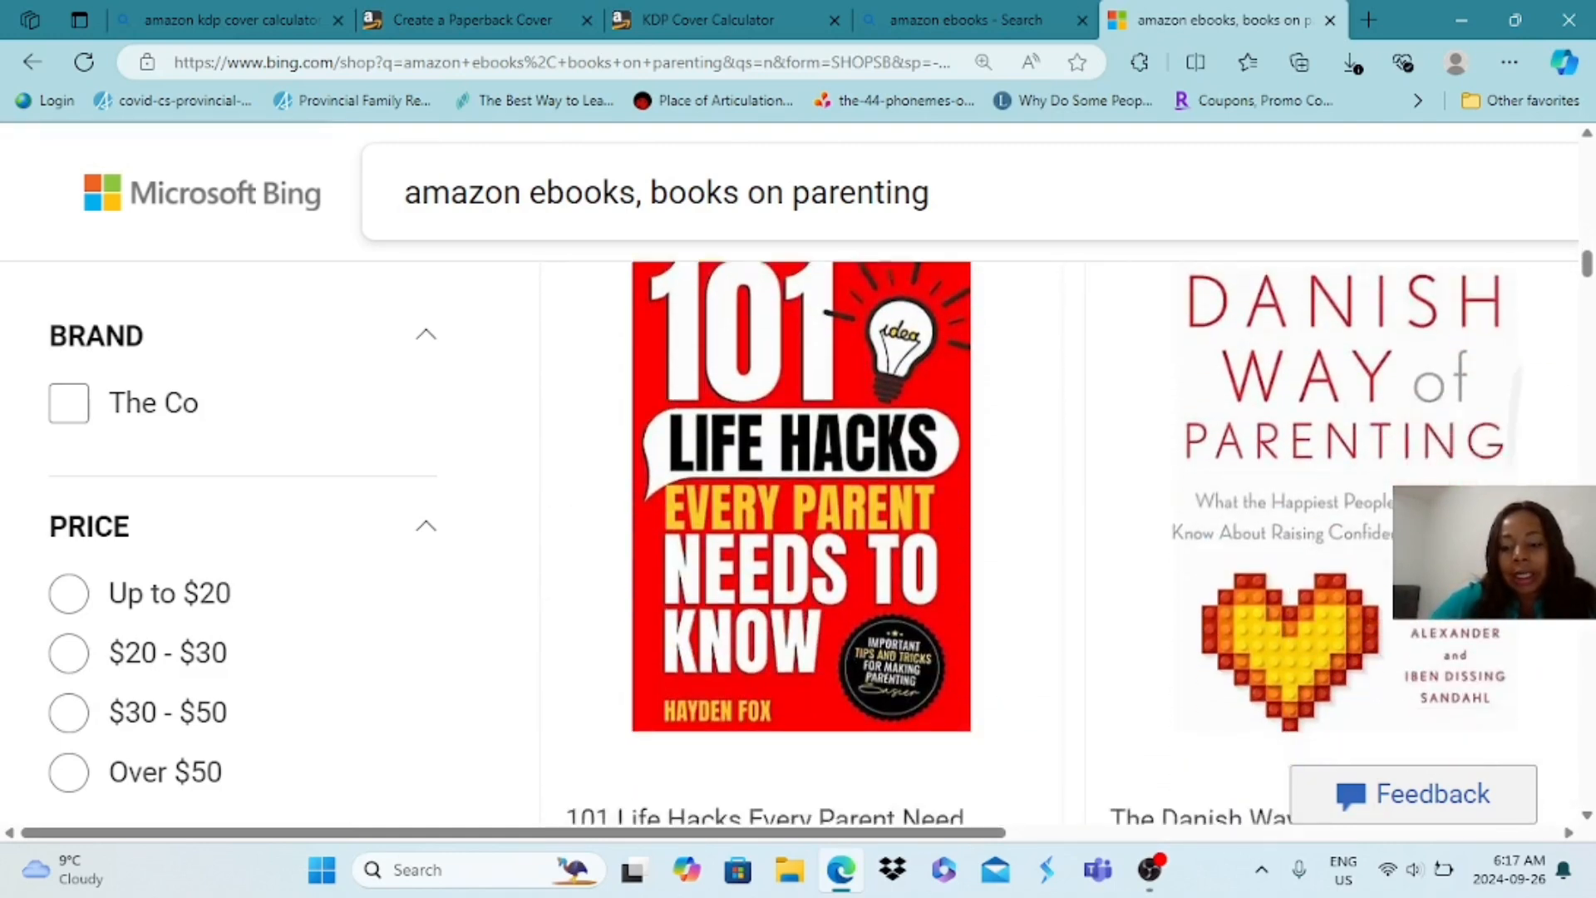
scroll(1060, 541, "down", 5)
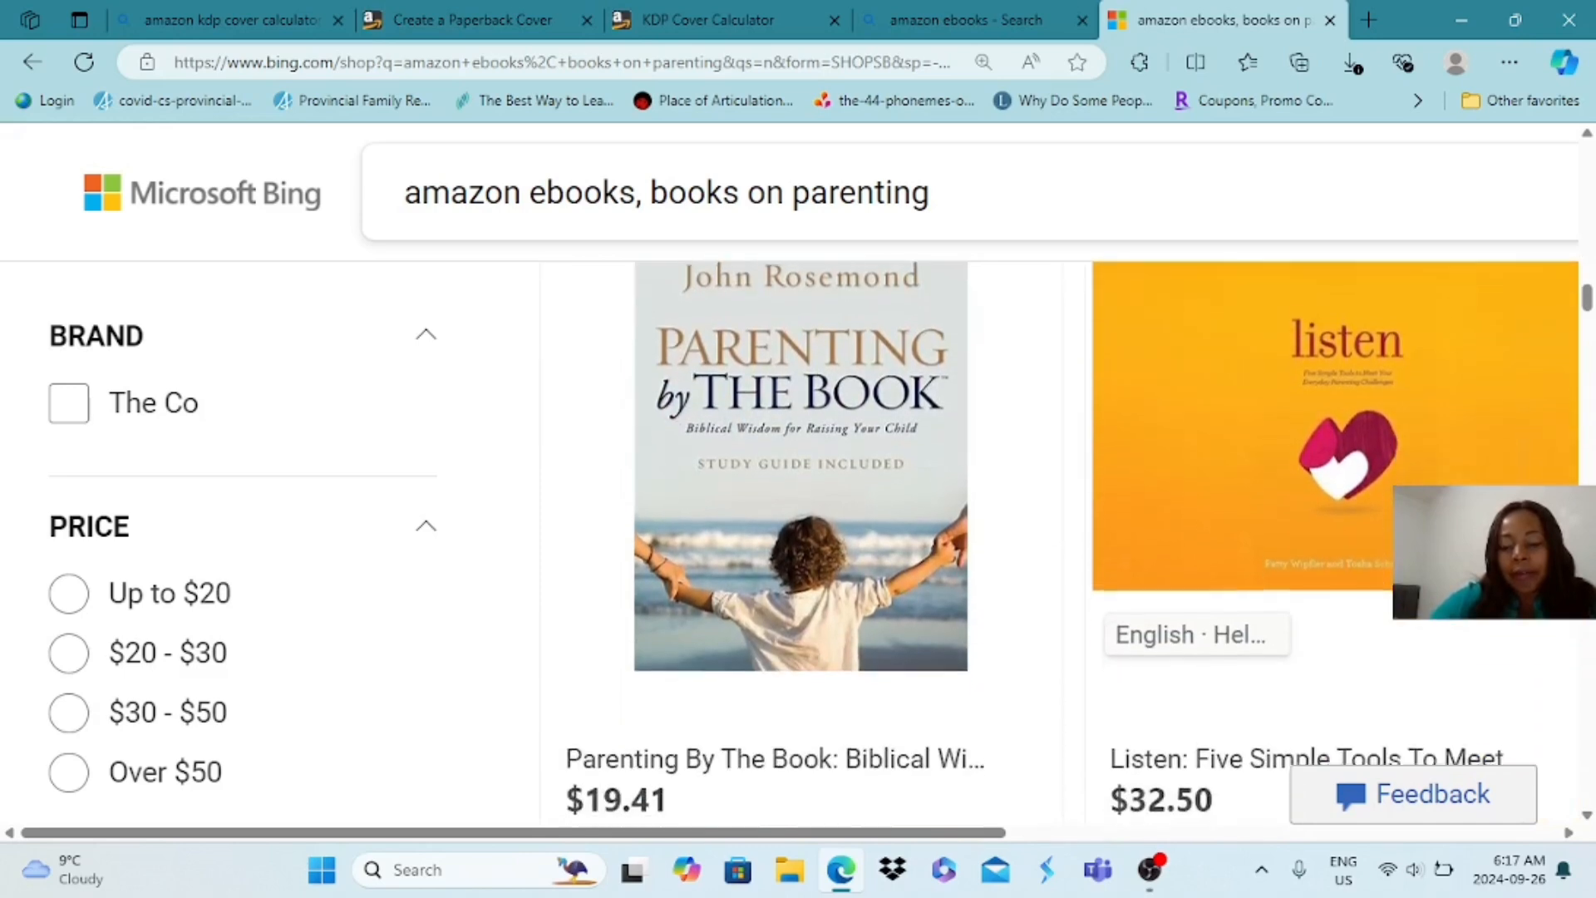
scroll(1060, 541, "up", 10)
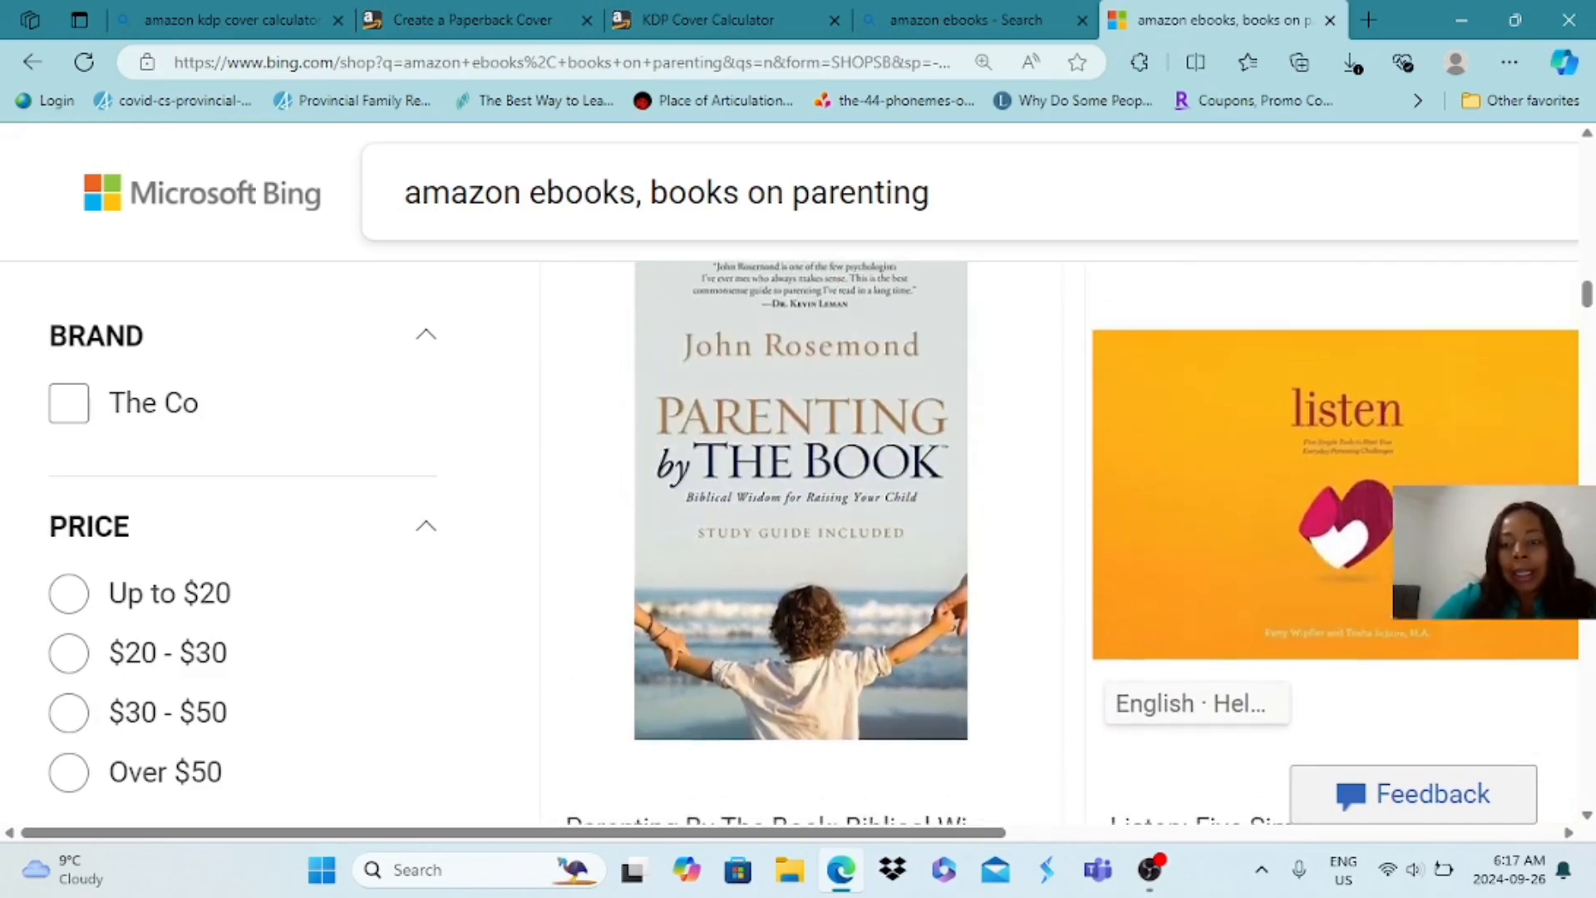
scroll(1060, 540, "up", 10)
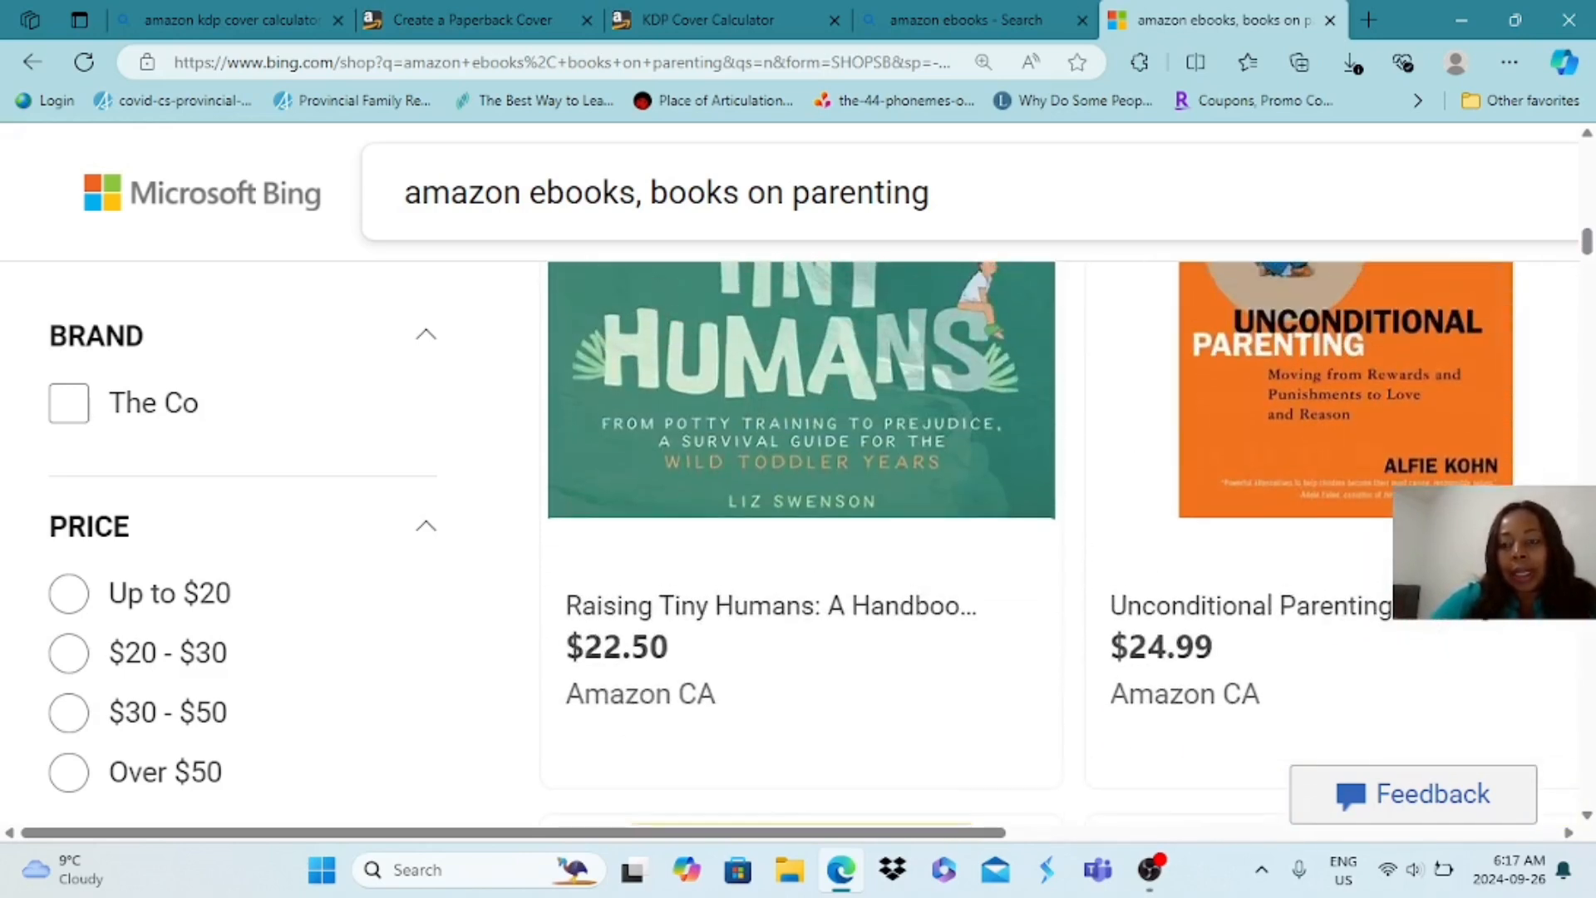
scroll(1060, 540, "up", 10)
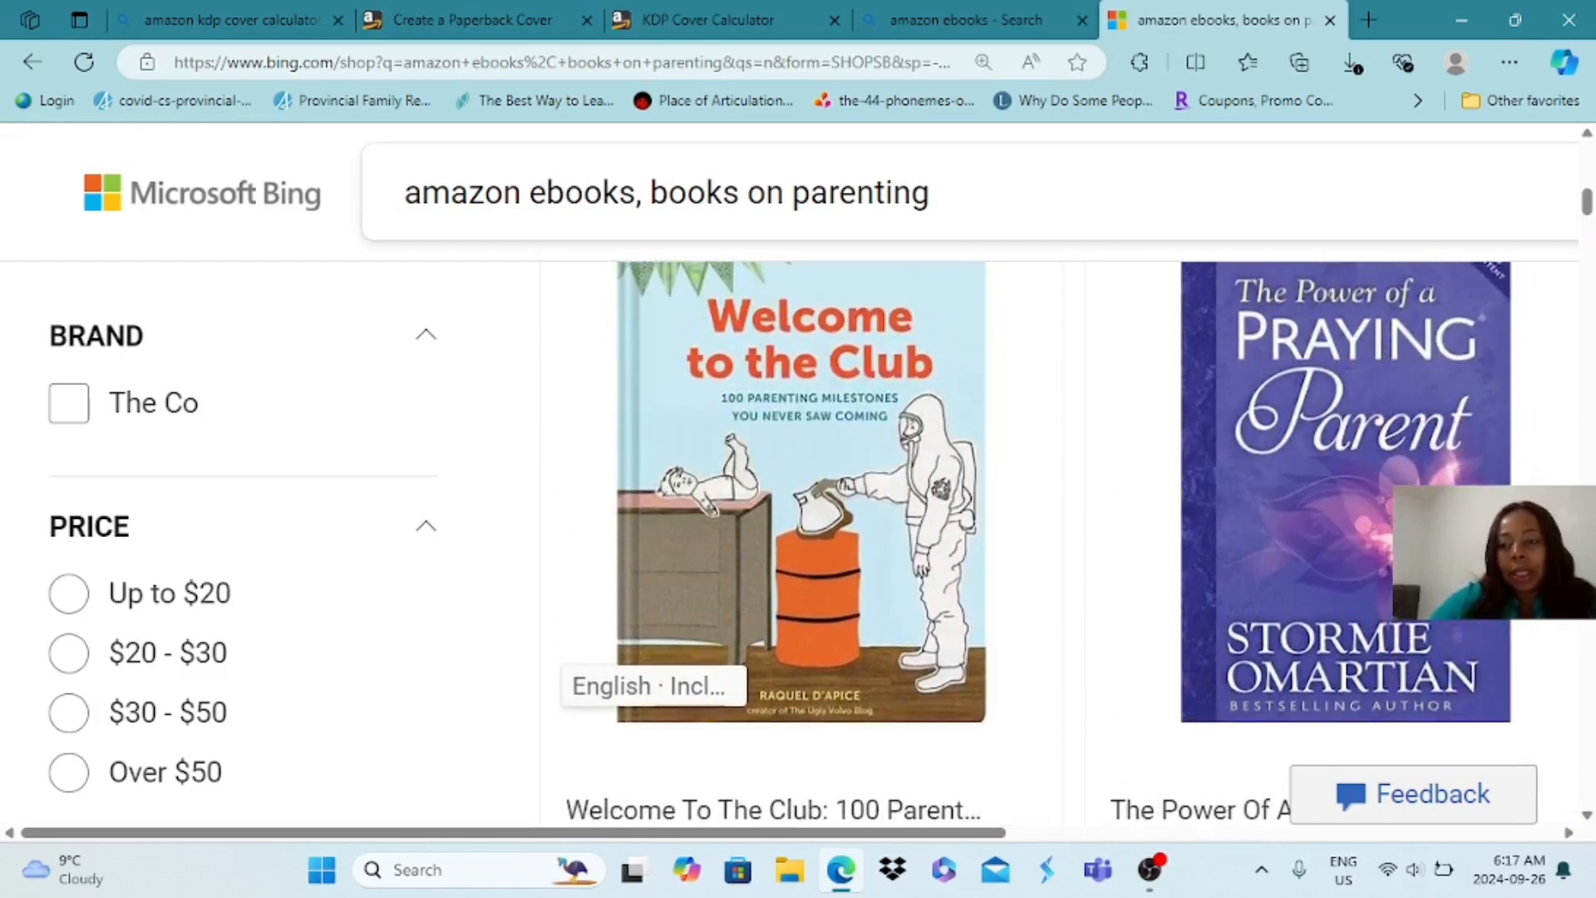
scroll(1060, 540, "up", 5)
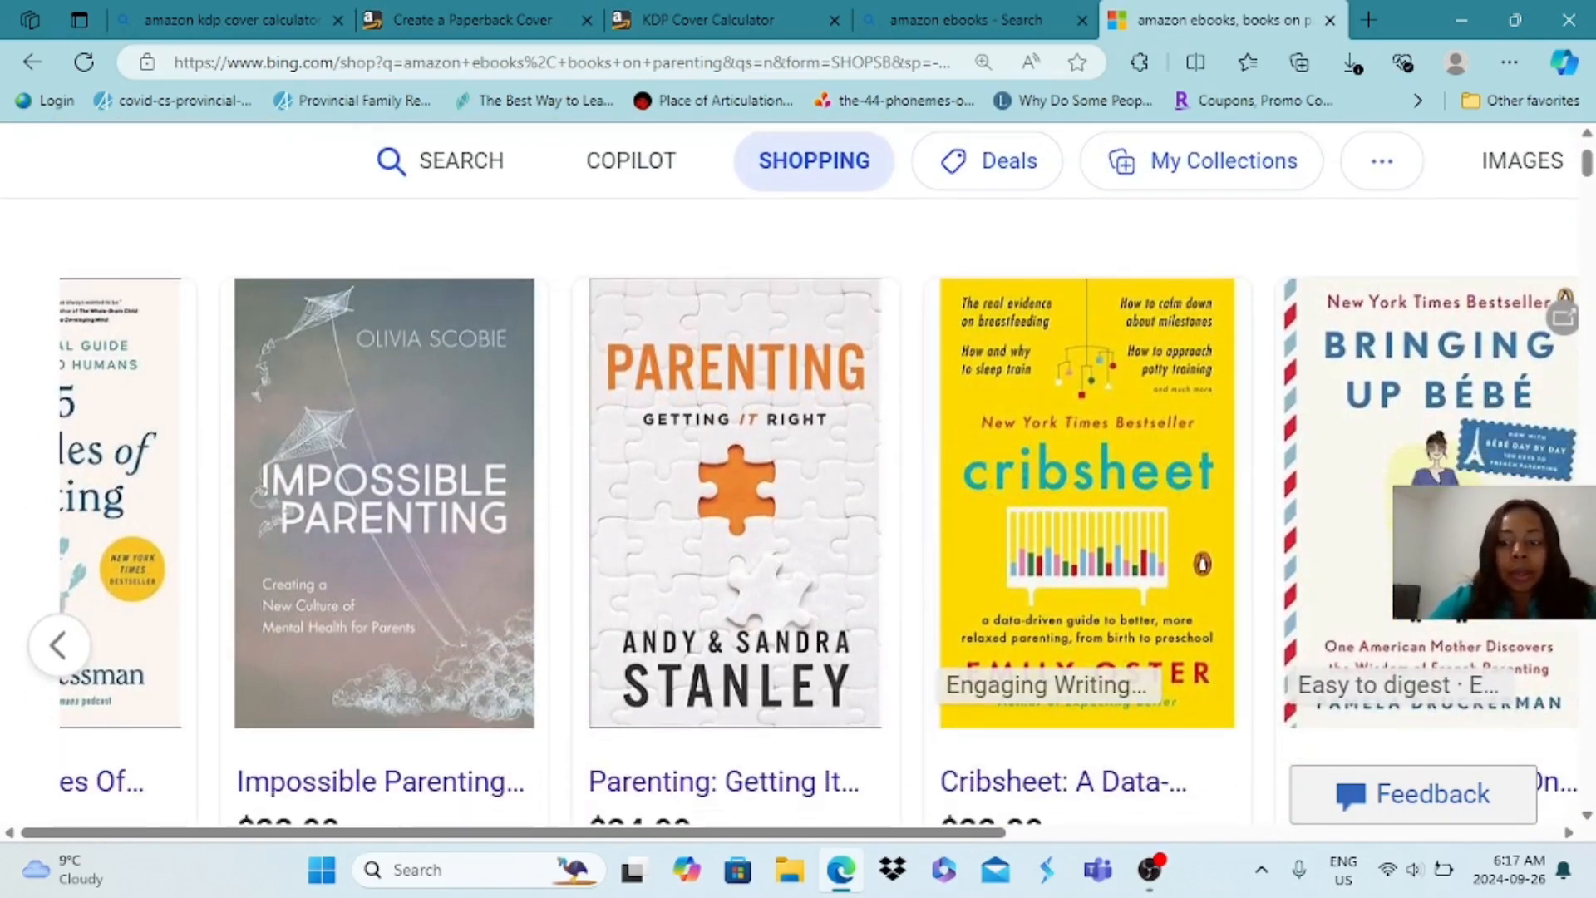
scroll(798, 474, "down", 6)
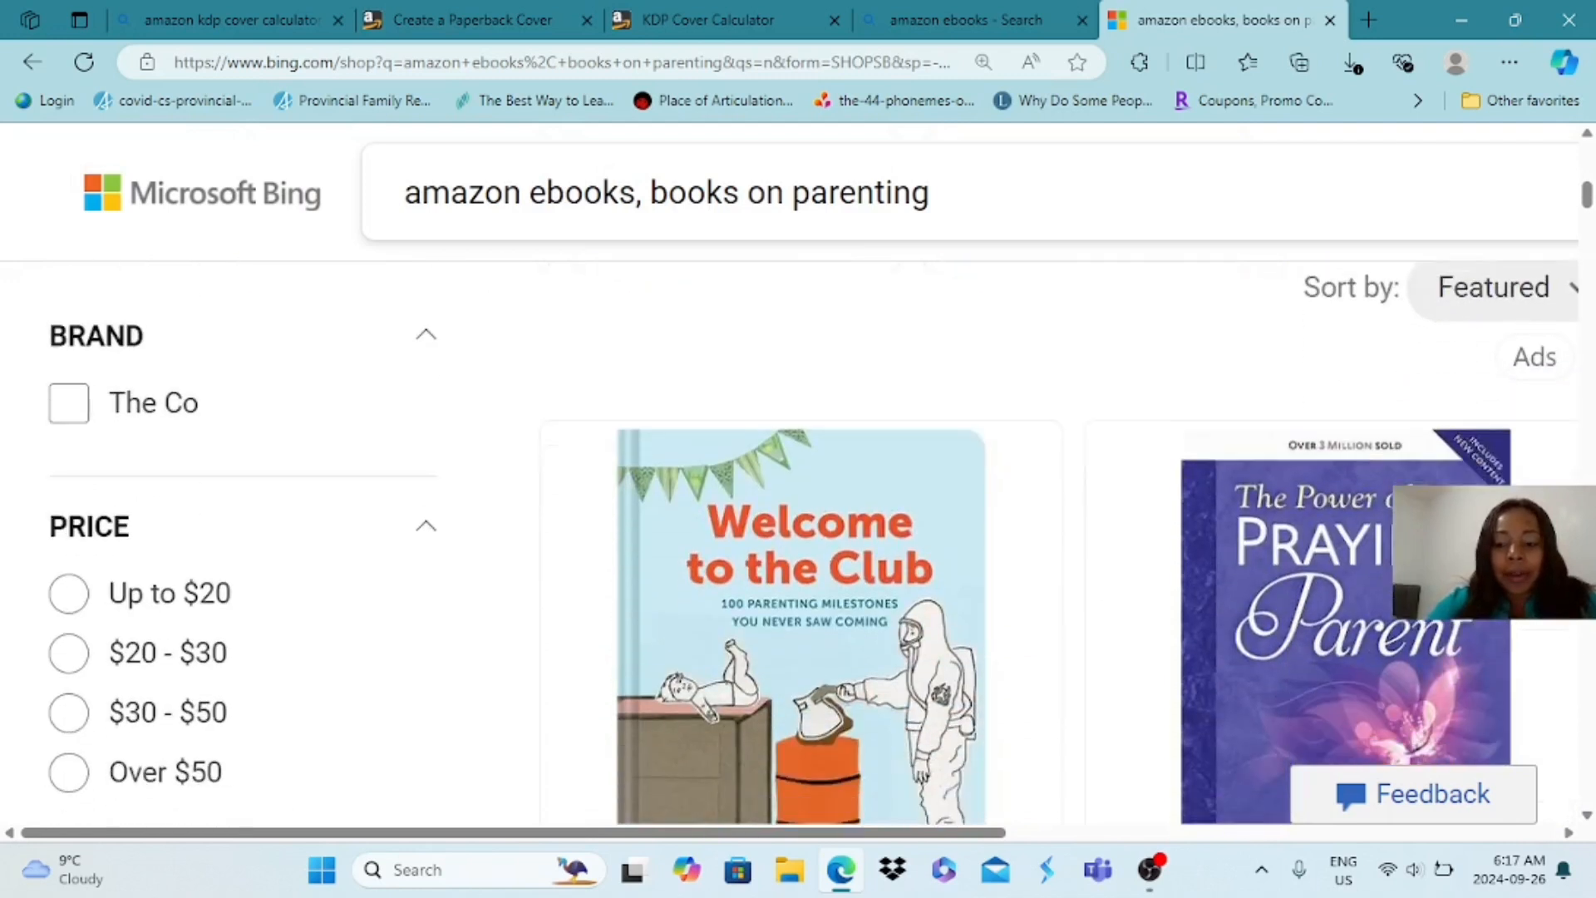
scroll(798, 474, "down", 2)
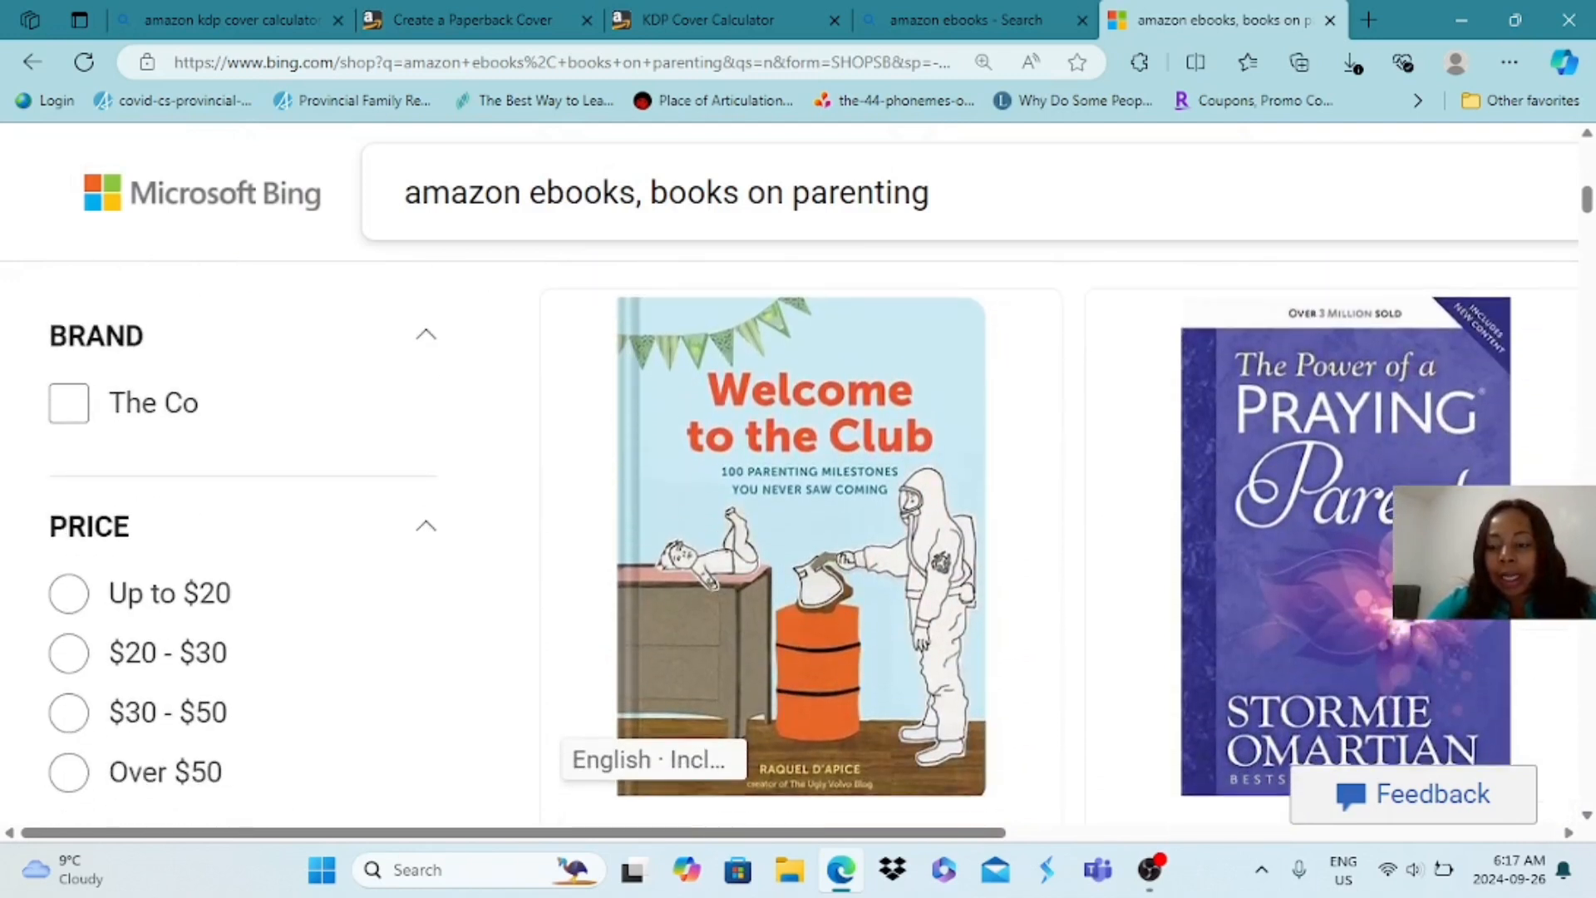
scroll(1035, 532, "down", 1)
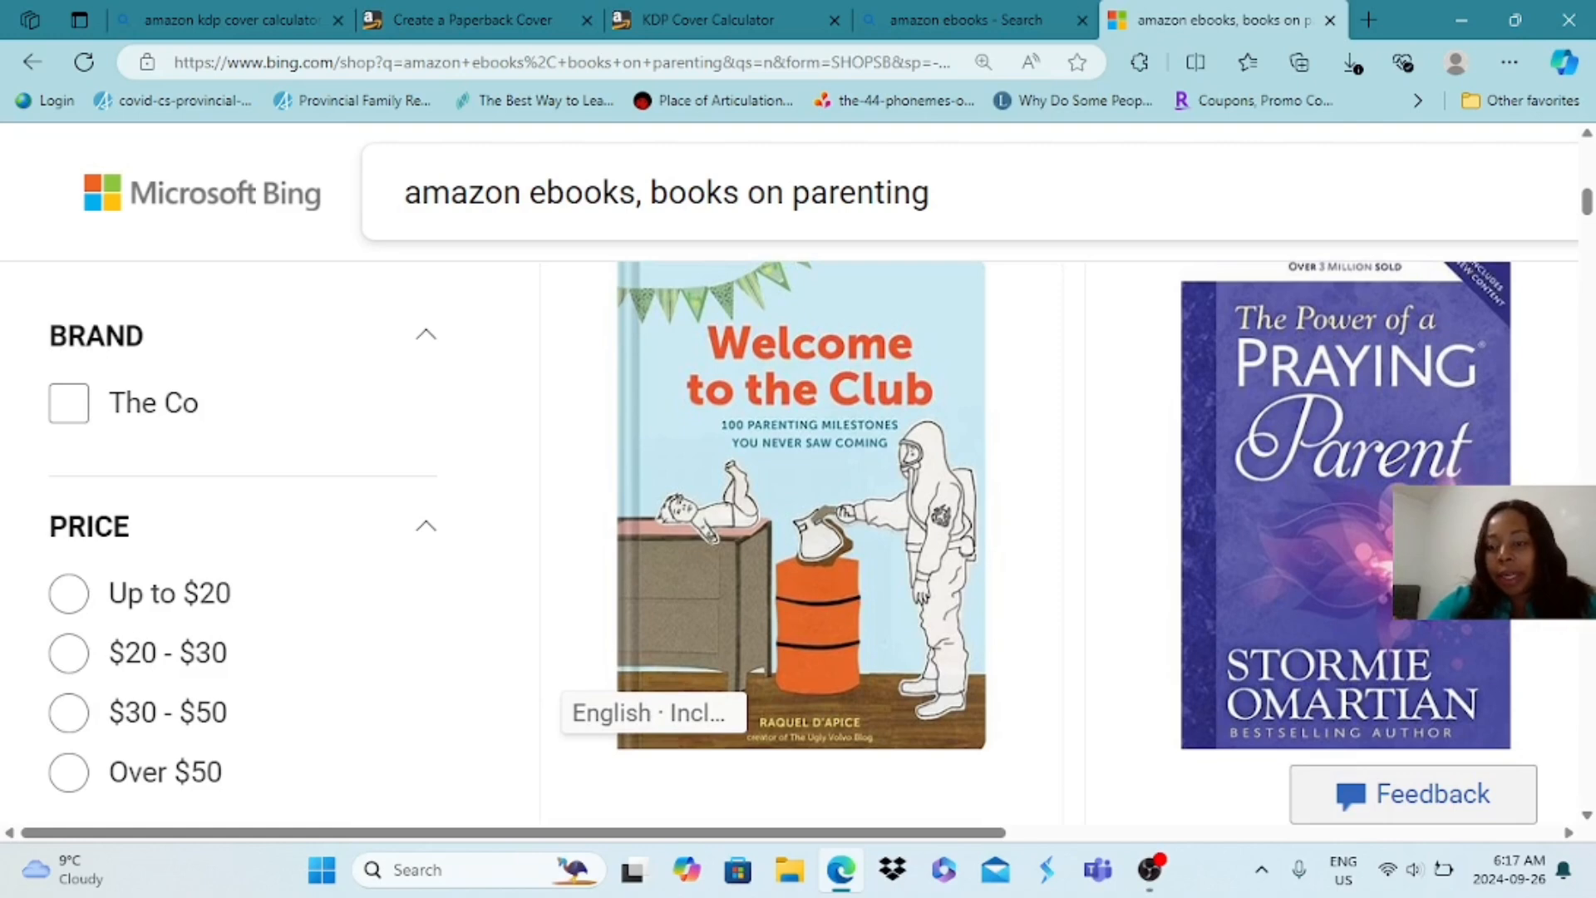
scroll(1035, 532, "down", 1)
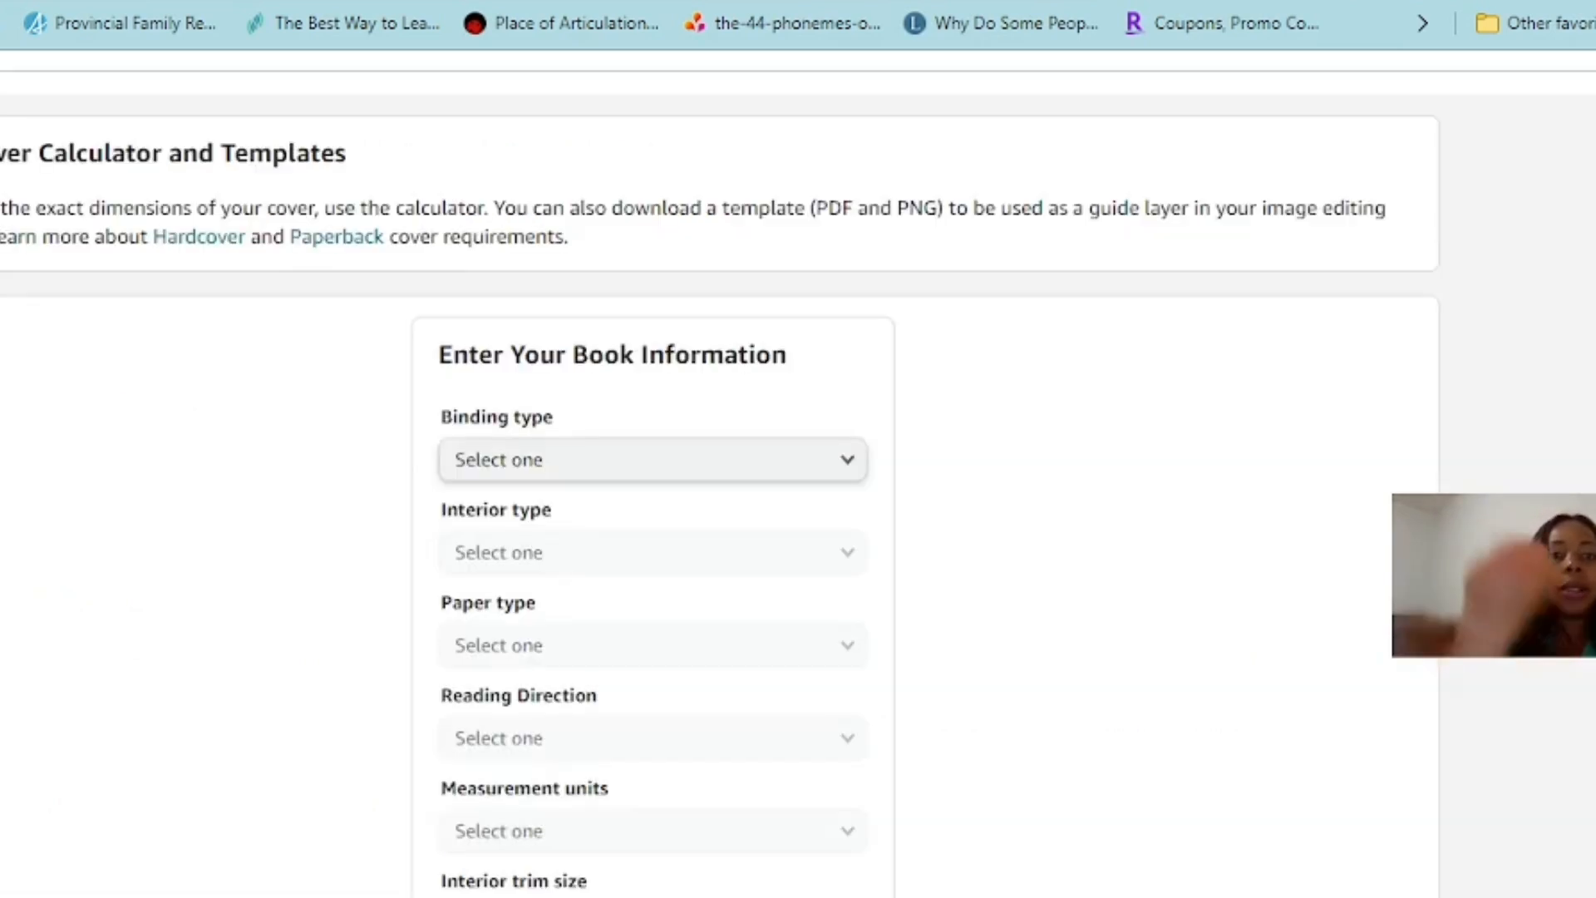
In the KDP cover calculator, set the binding type to Paperback and the interior type to Black & white
scroll(798, 474, "down", 2)
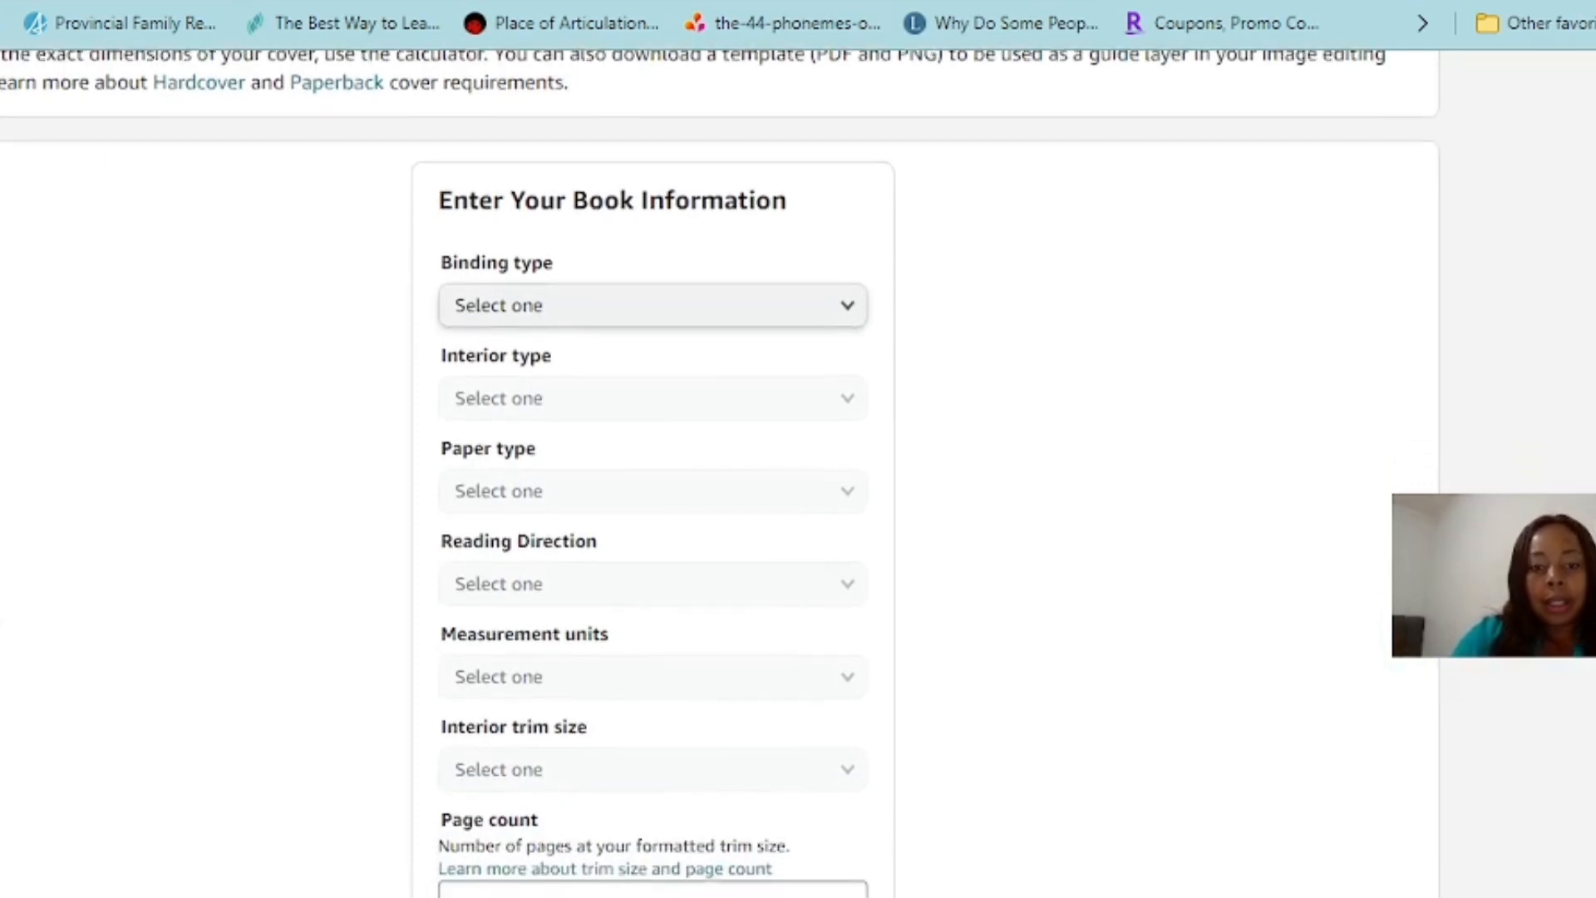
scroll(798, 474, "up", 3)
scroll(798, 474, "down", 2)
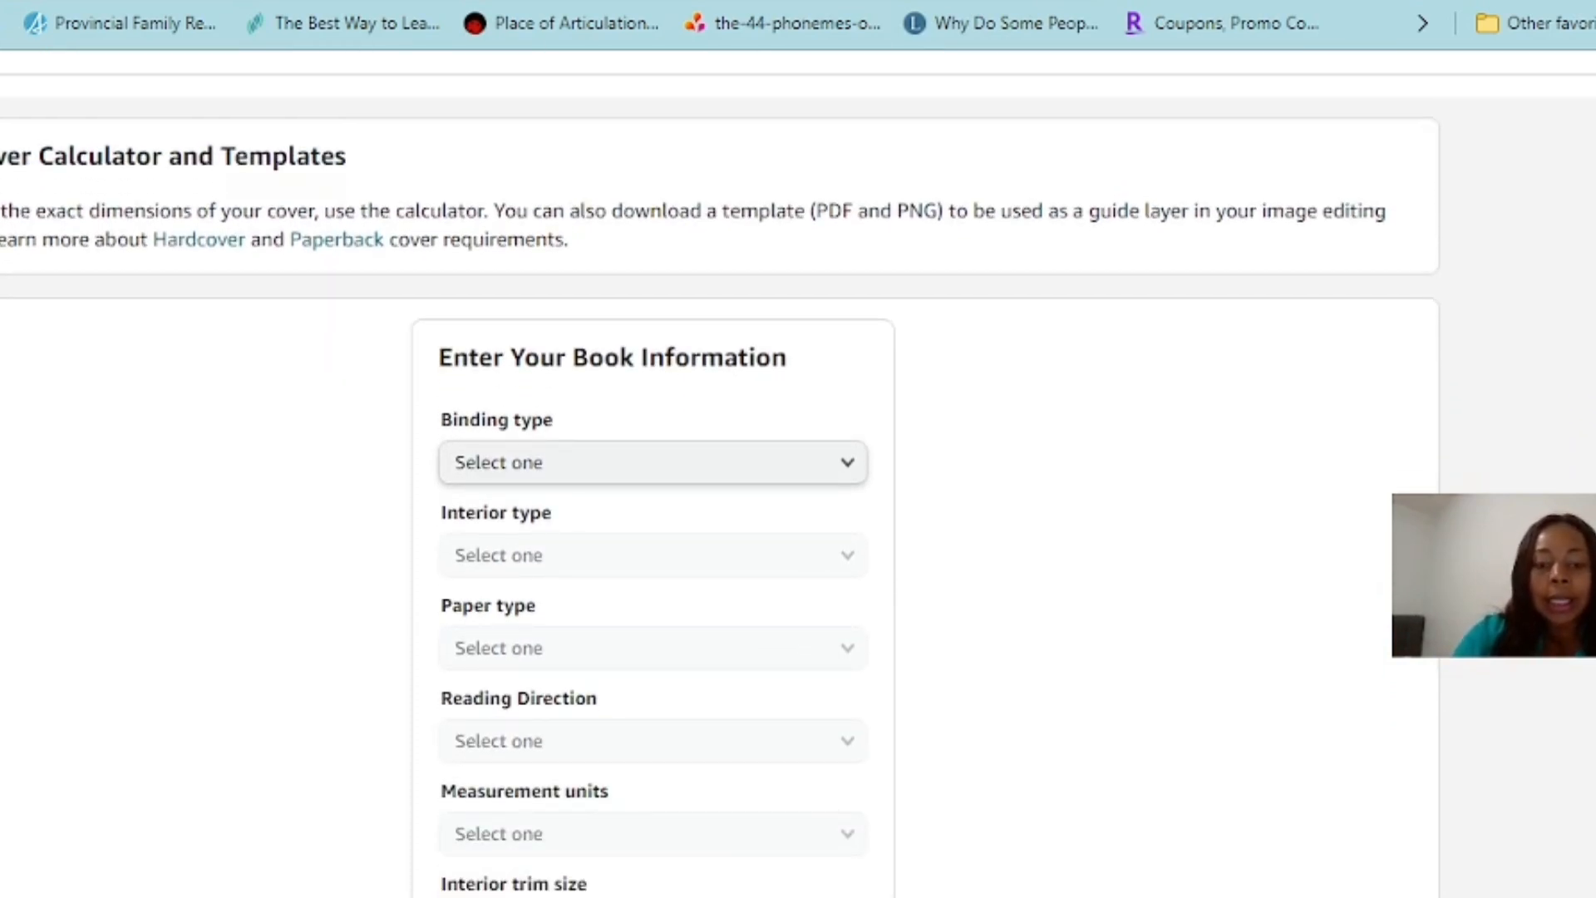
scroll(798, 474, "down", 3)
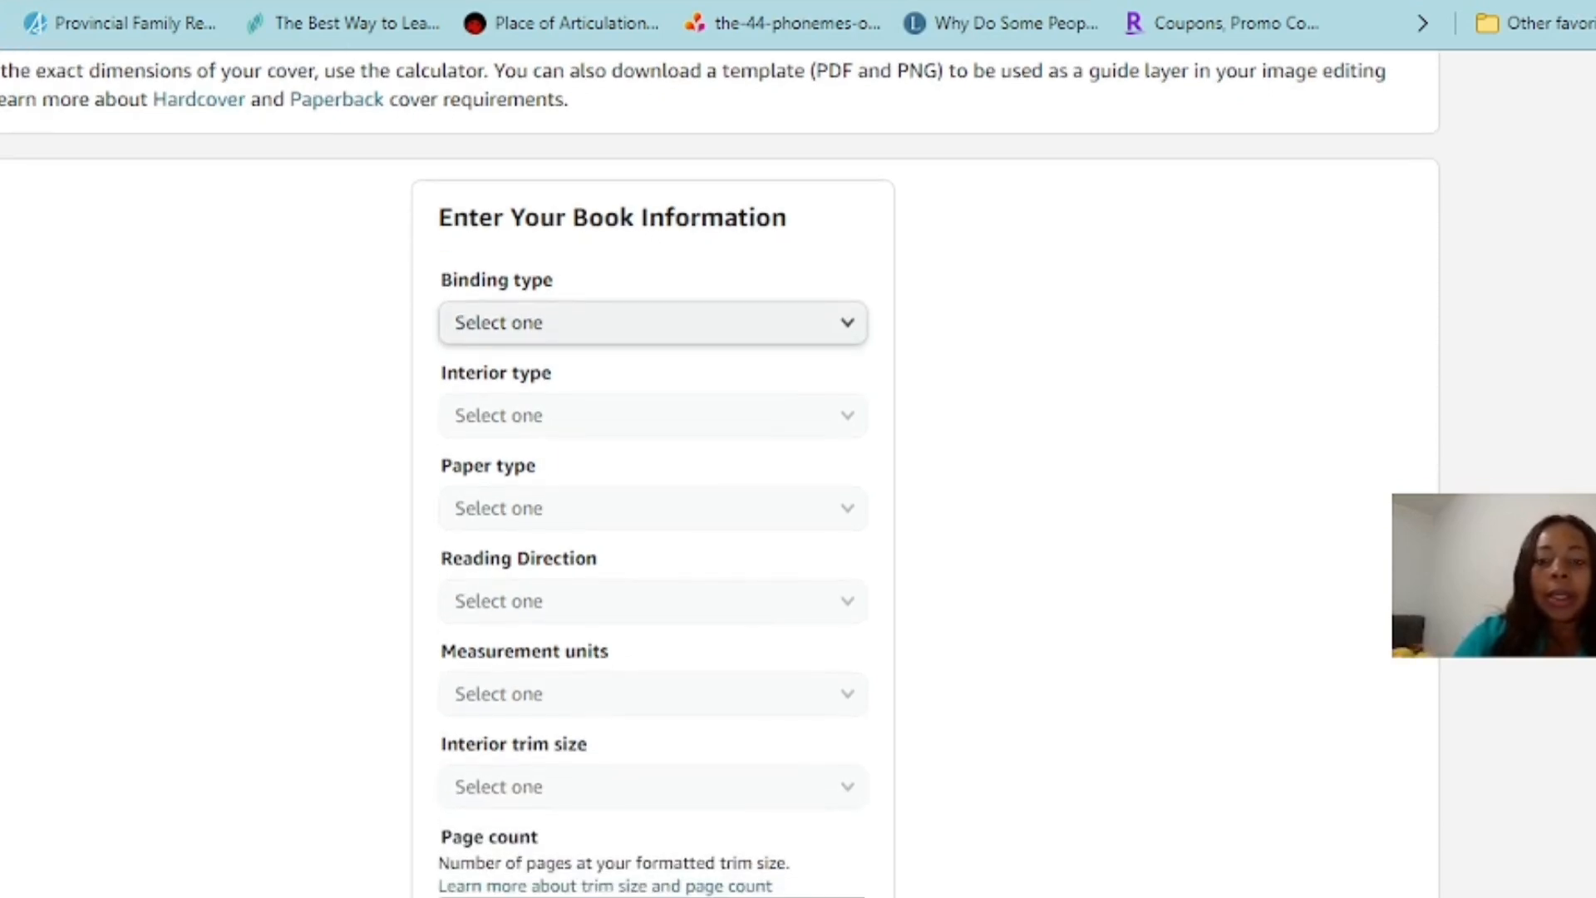
left_click(653, 323)
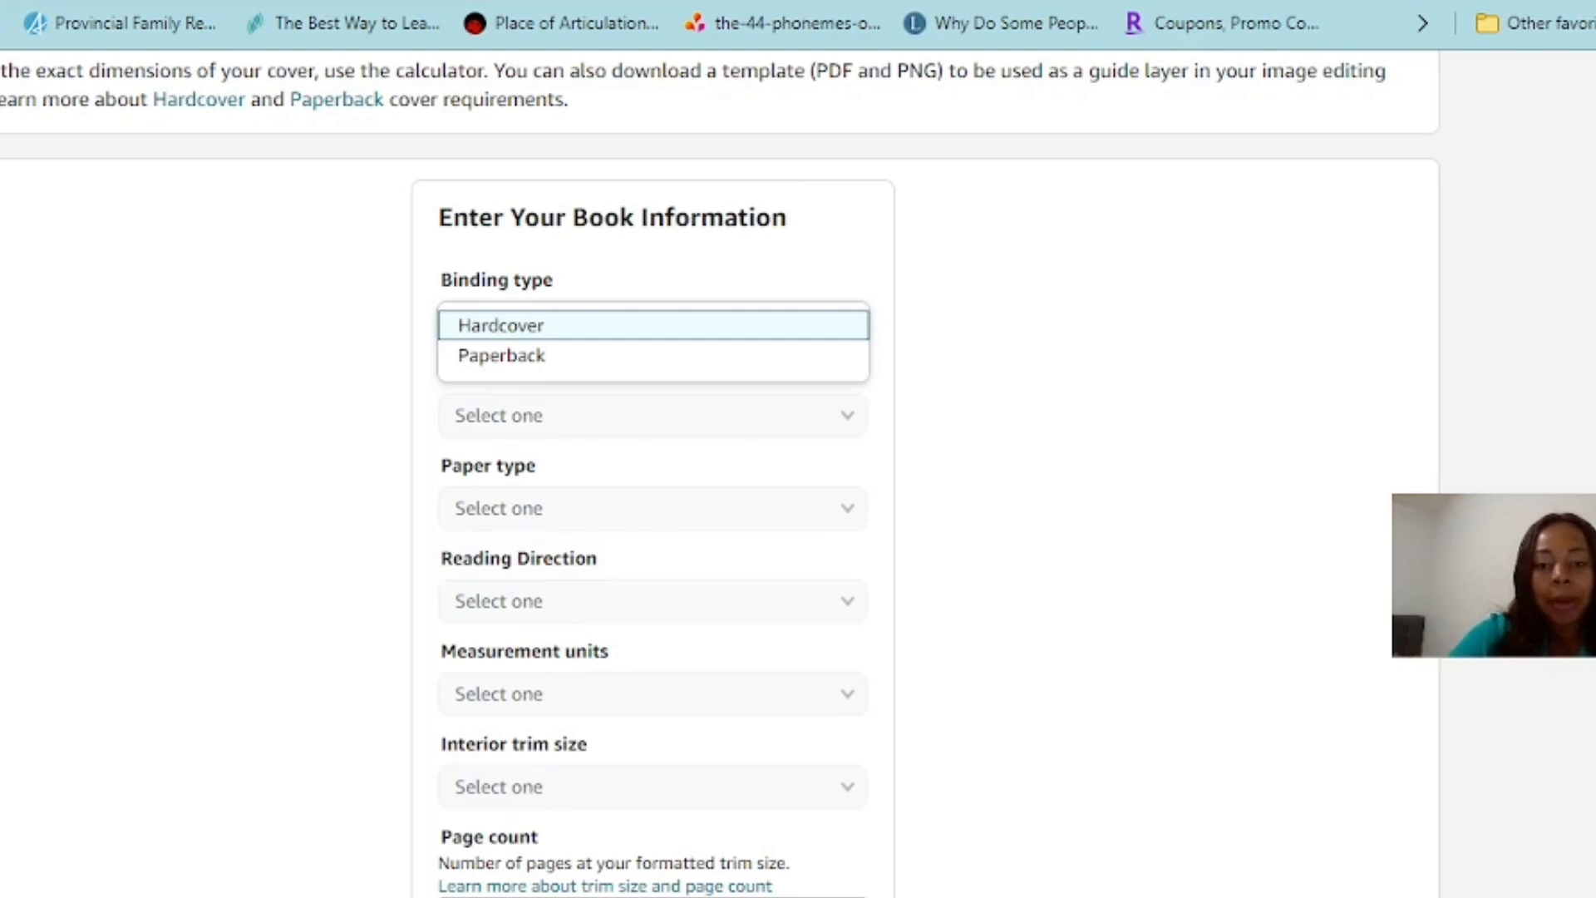
left_click(654, 356)
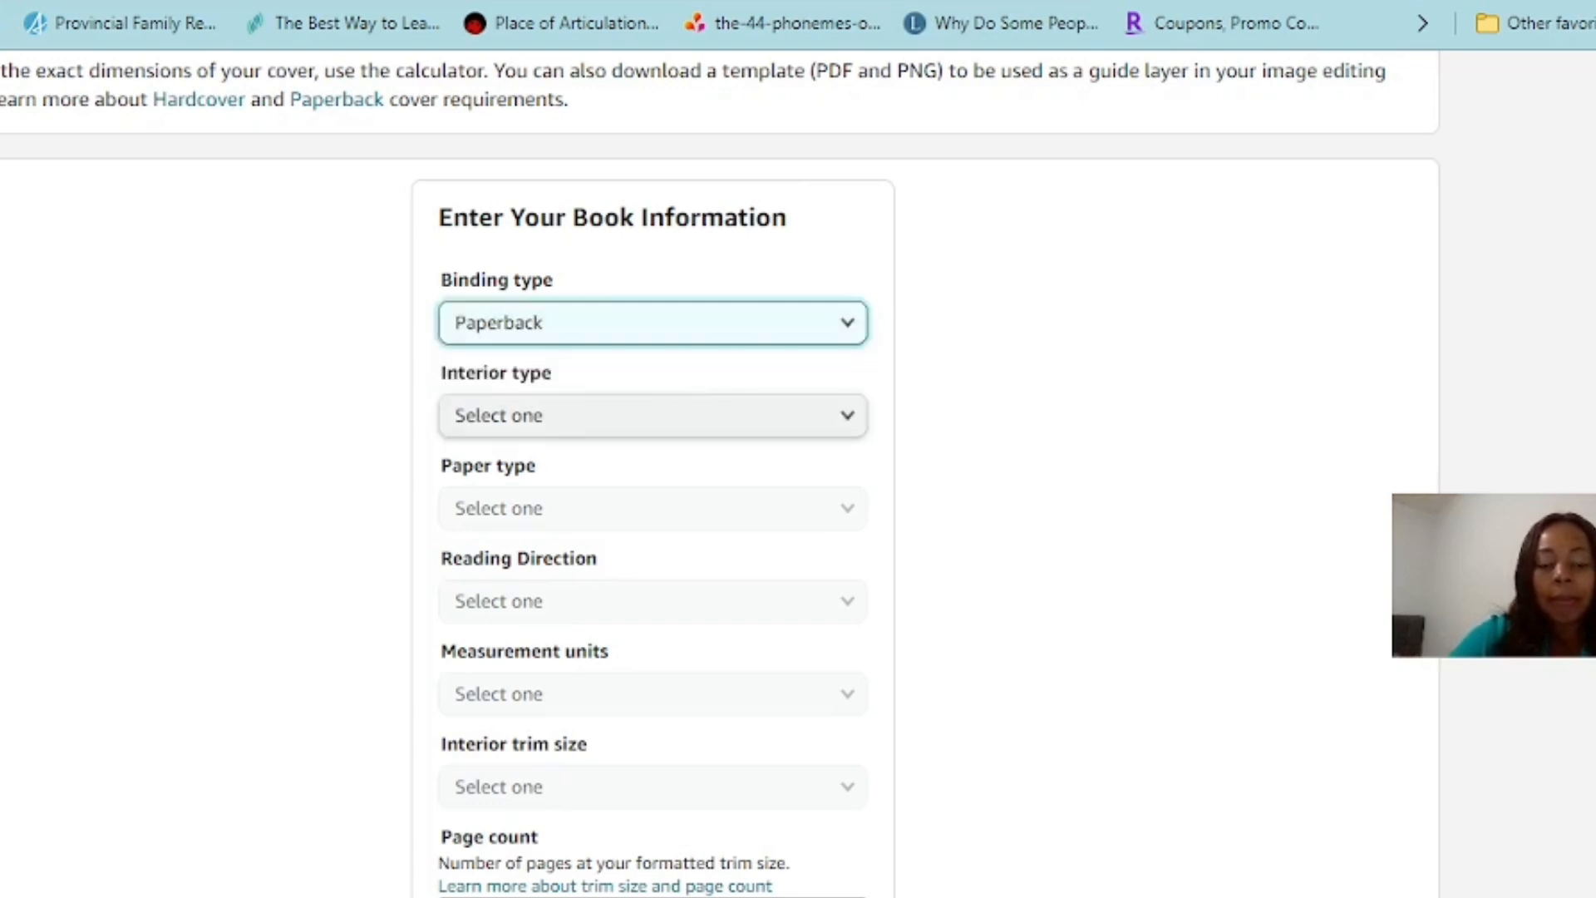
left_click(654, 416)
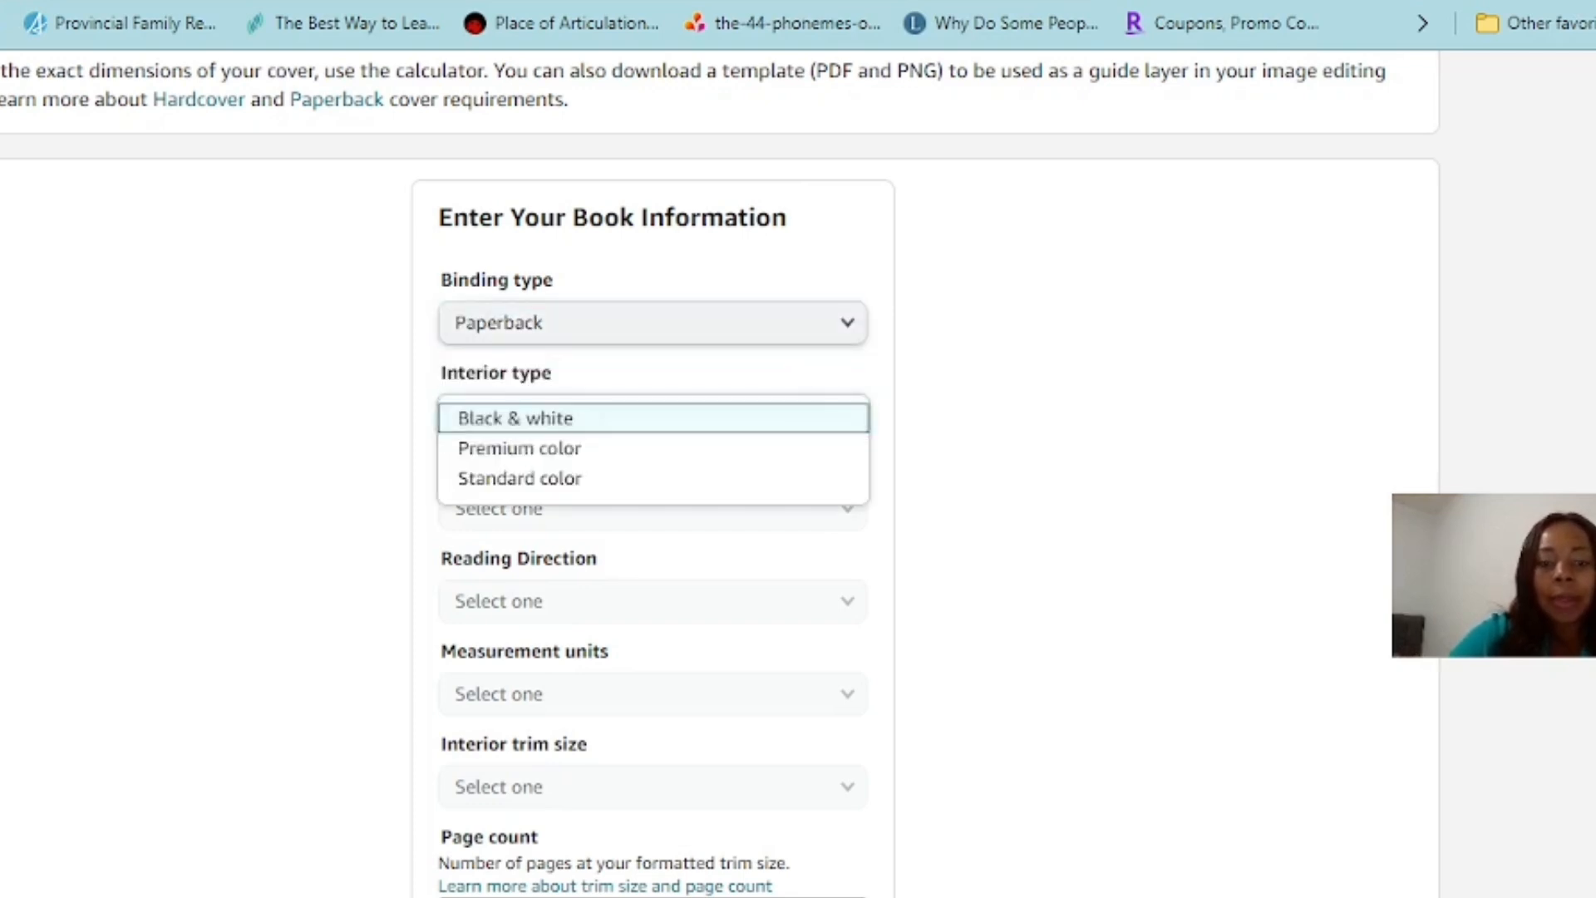
left_click(654, 417)
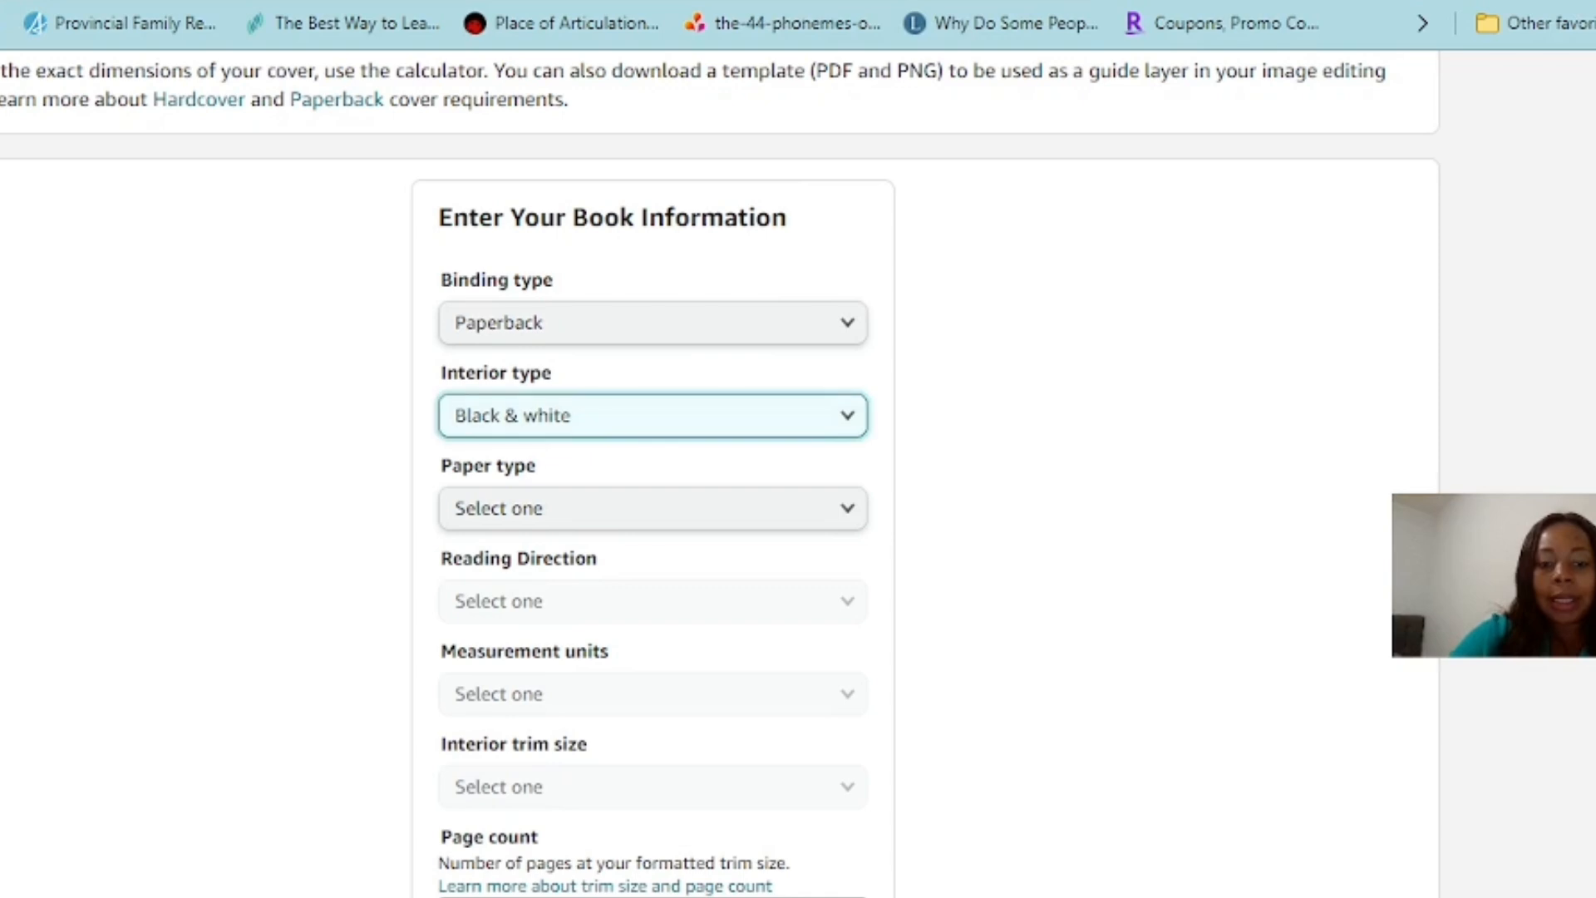
Set the paper type to White paper and the reading direction to Left to Right
left_click(654, 508)
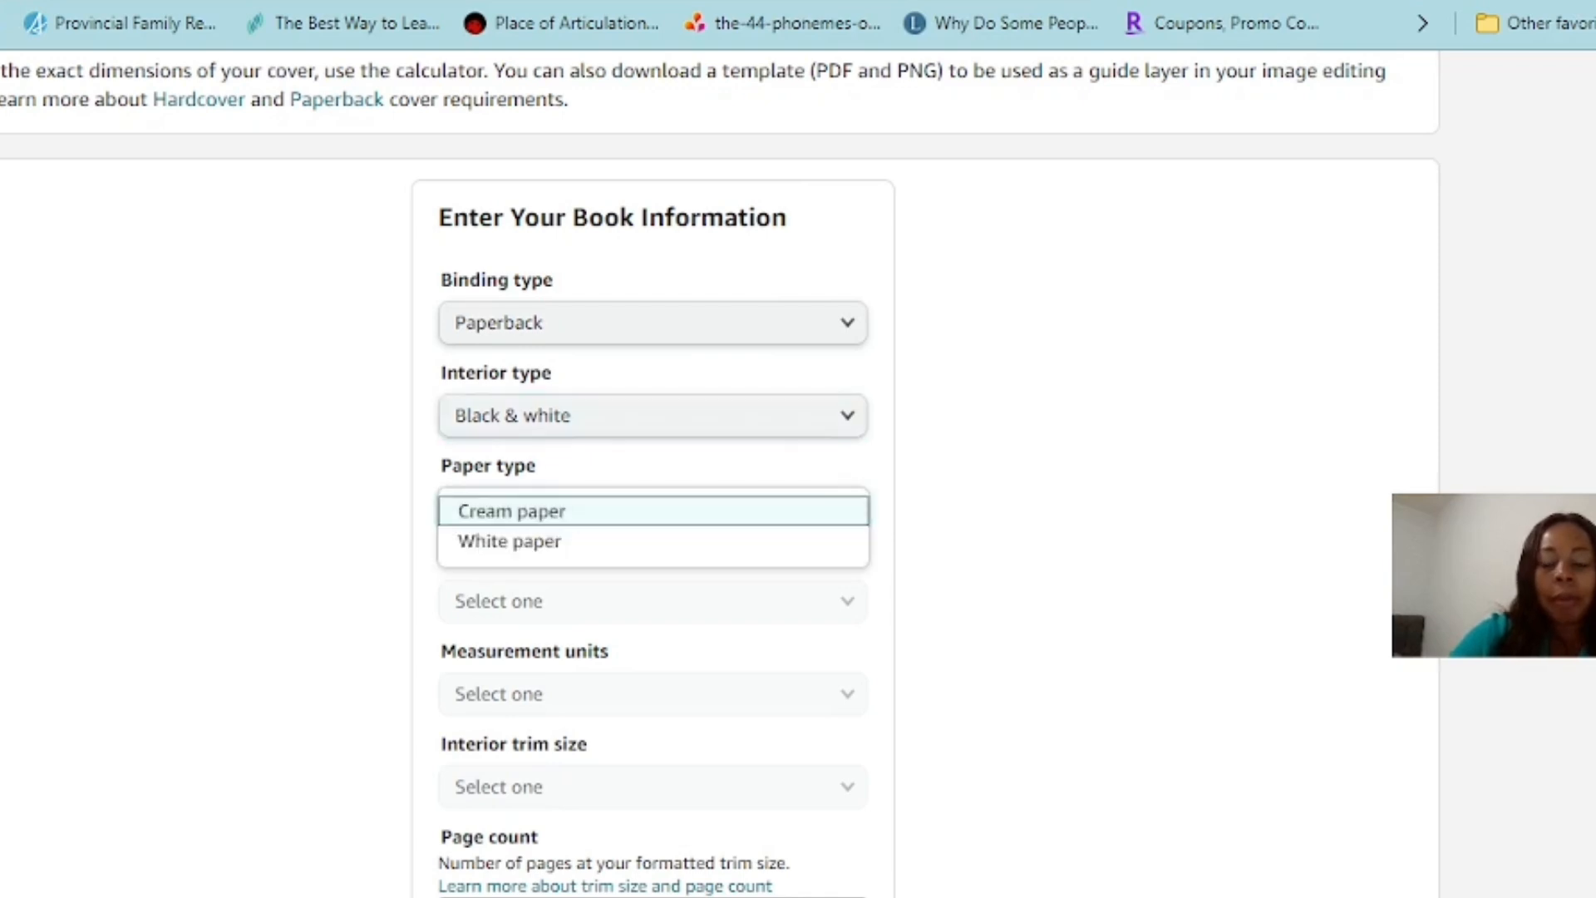
left_click(653, 542)
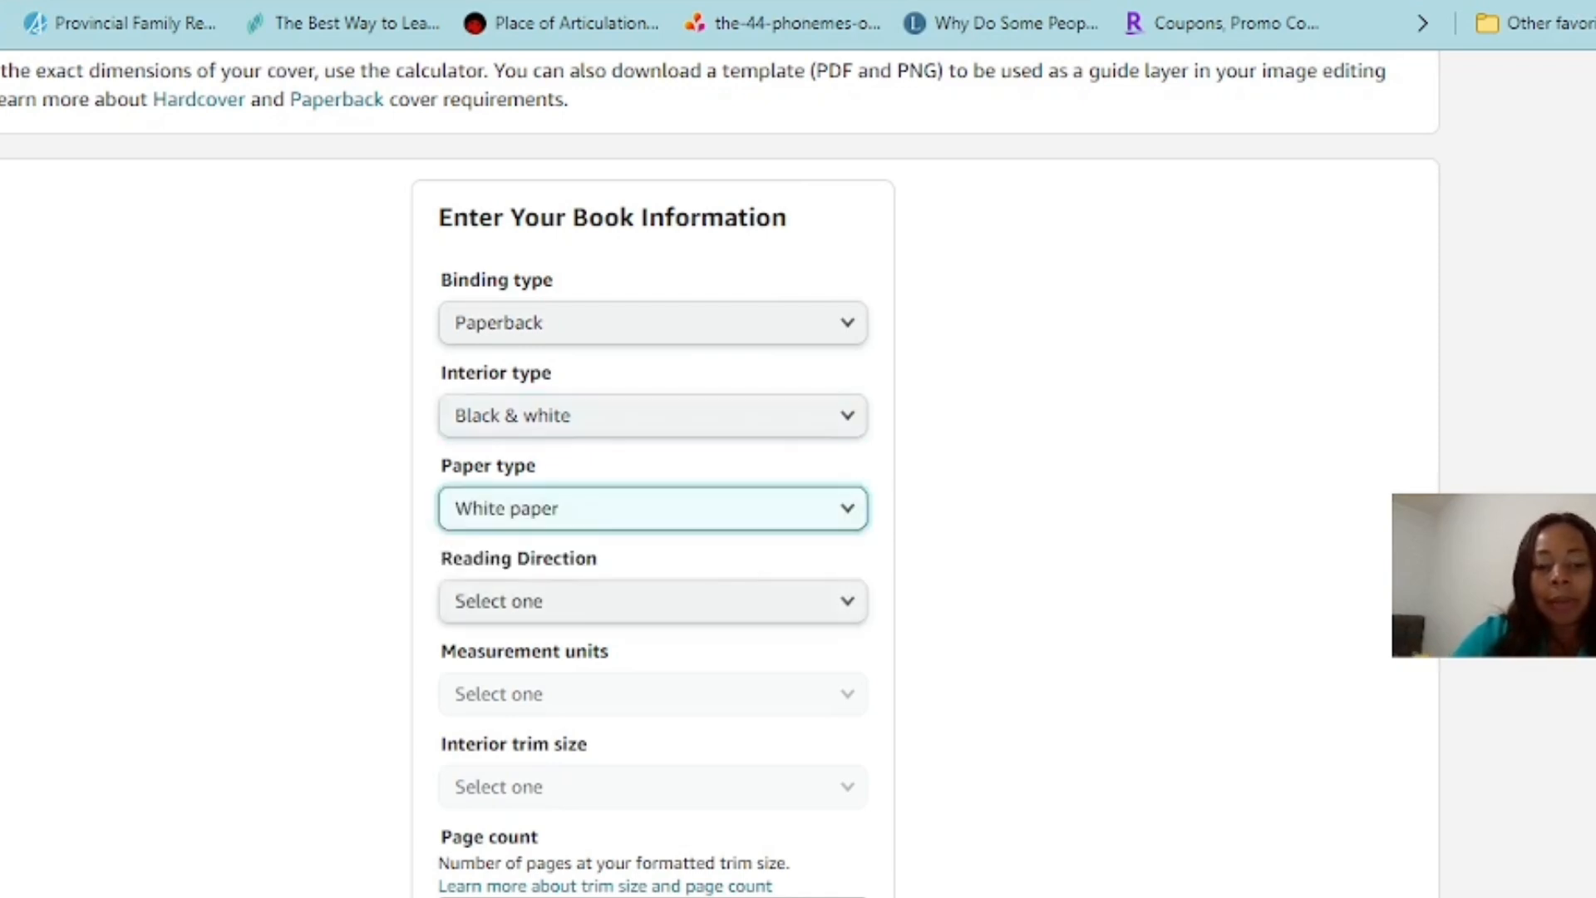
left_click(654, 601)
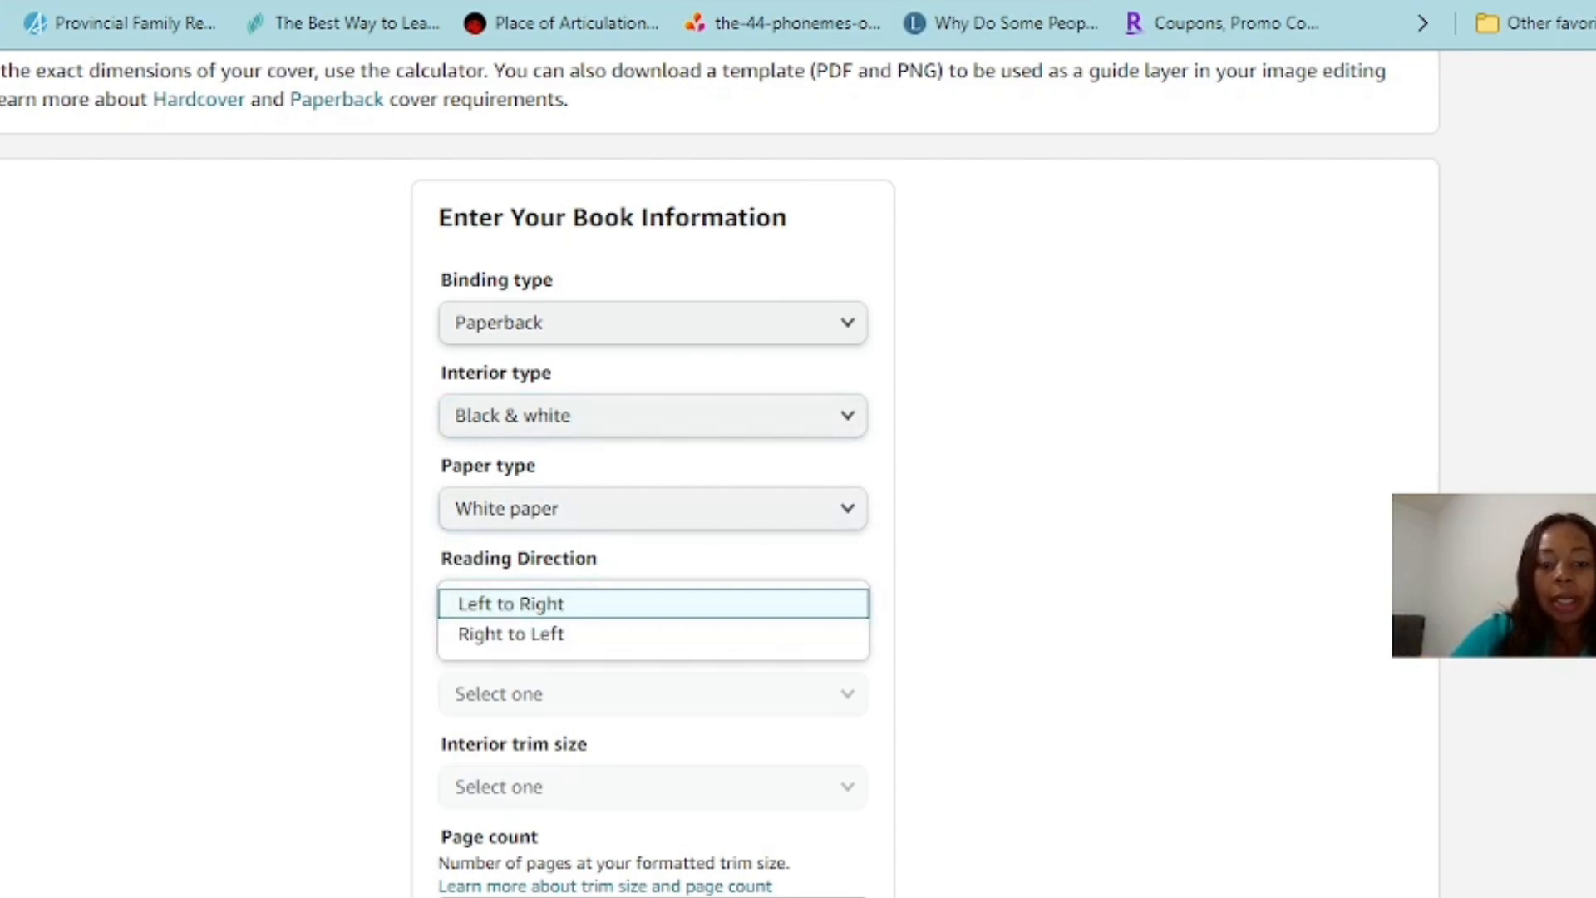
left_click(653, 605)
Set the measurement units to Inches and the interior trim size to 6 x 9 in
scroll(654, 605, "down", 1)
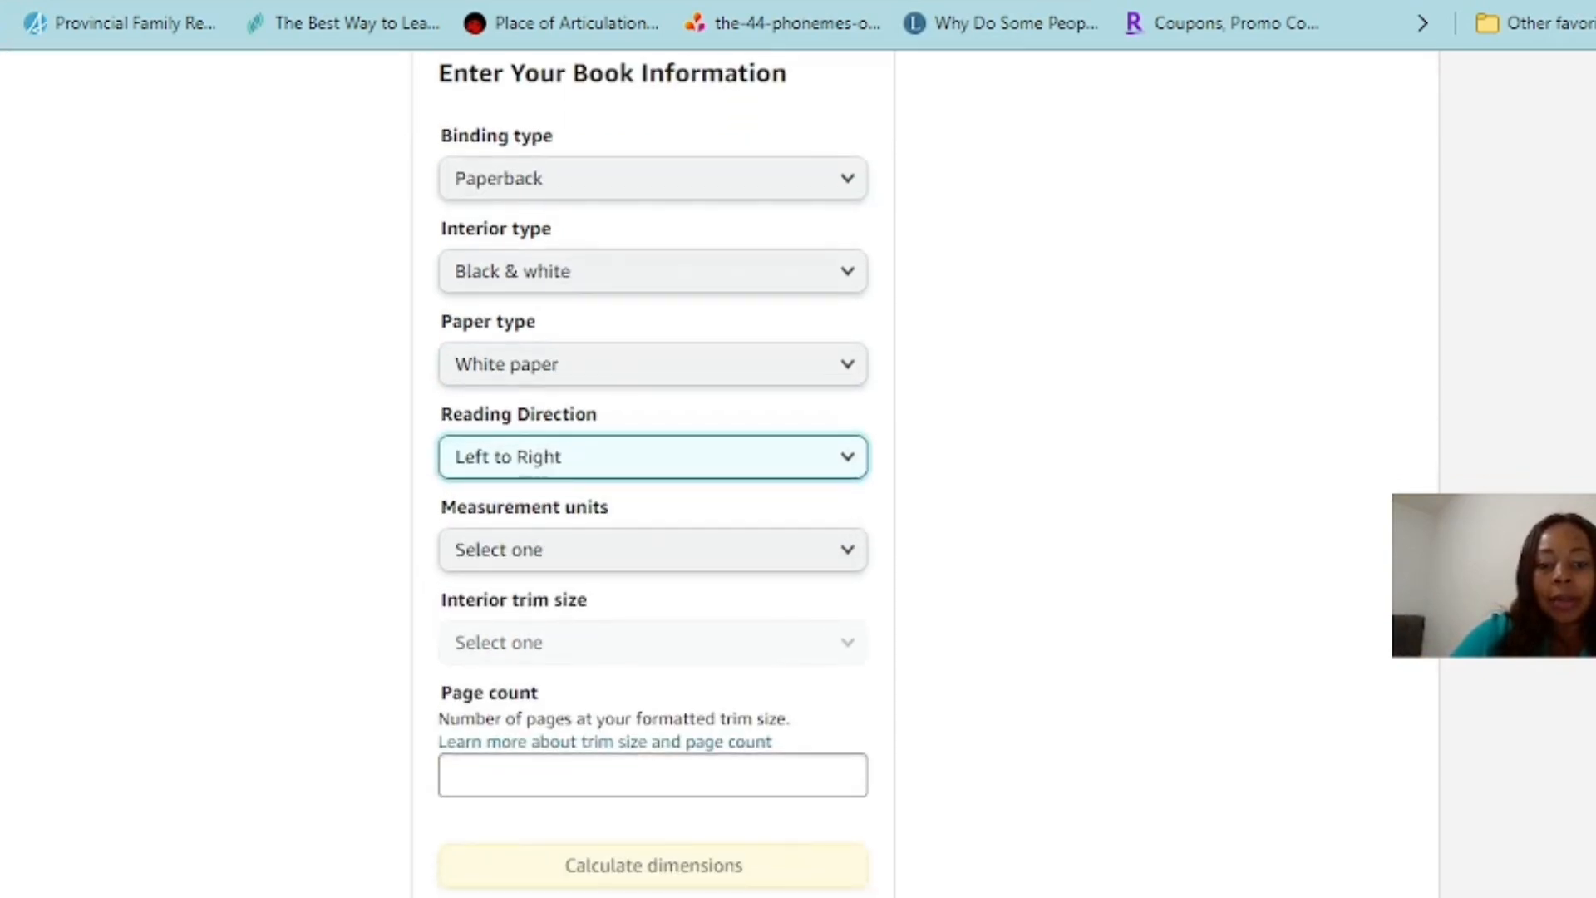
left_click(654, 550)
left_click(654, 552)
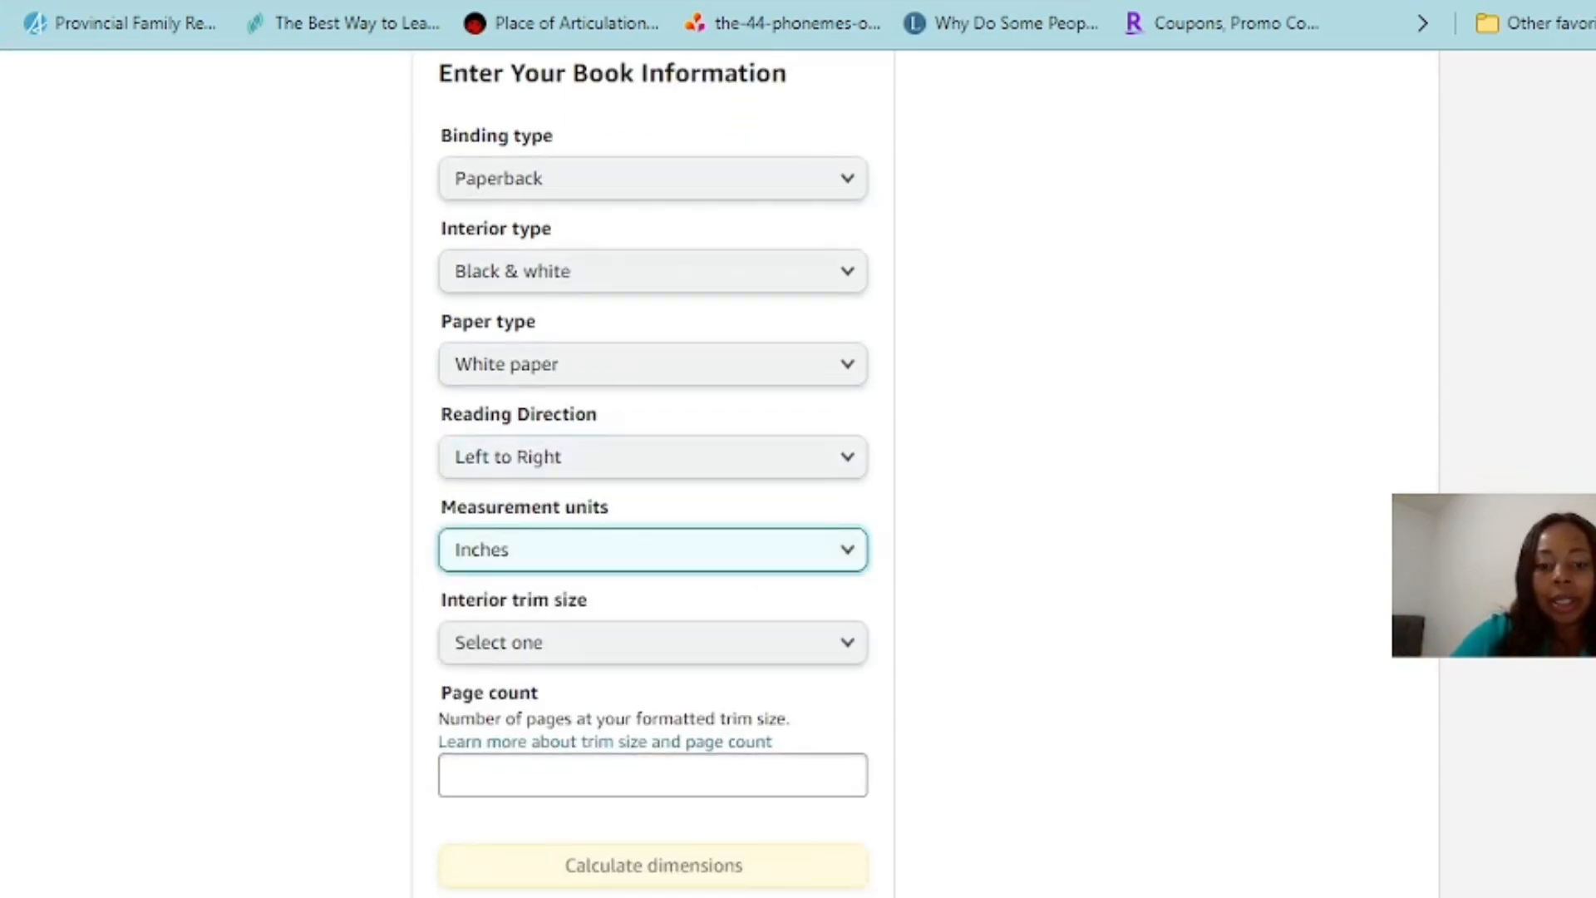
scroll(654, 552, "down", 1)
left_click(653, 539)
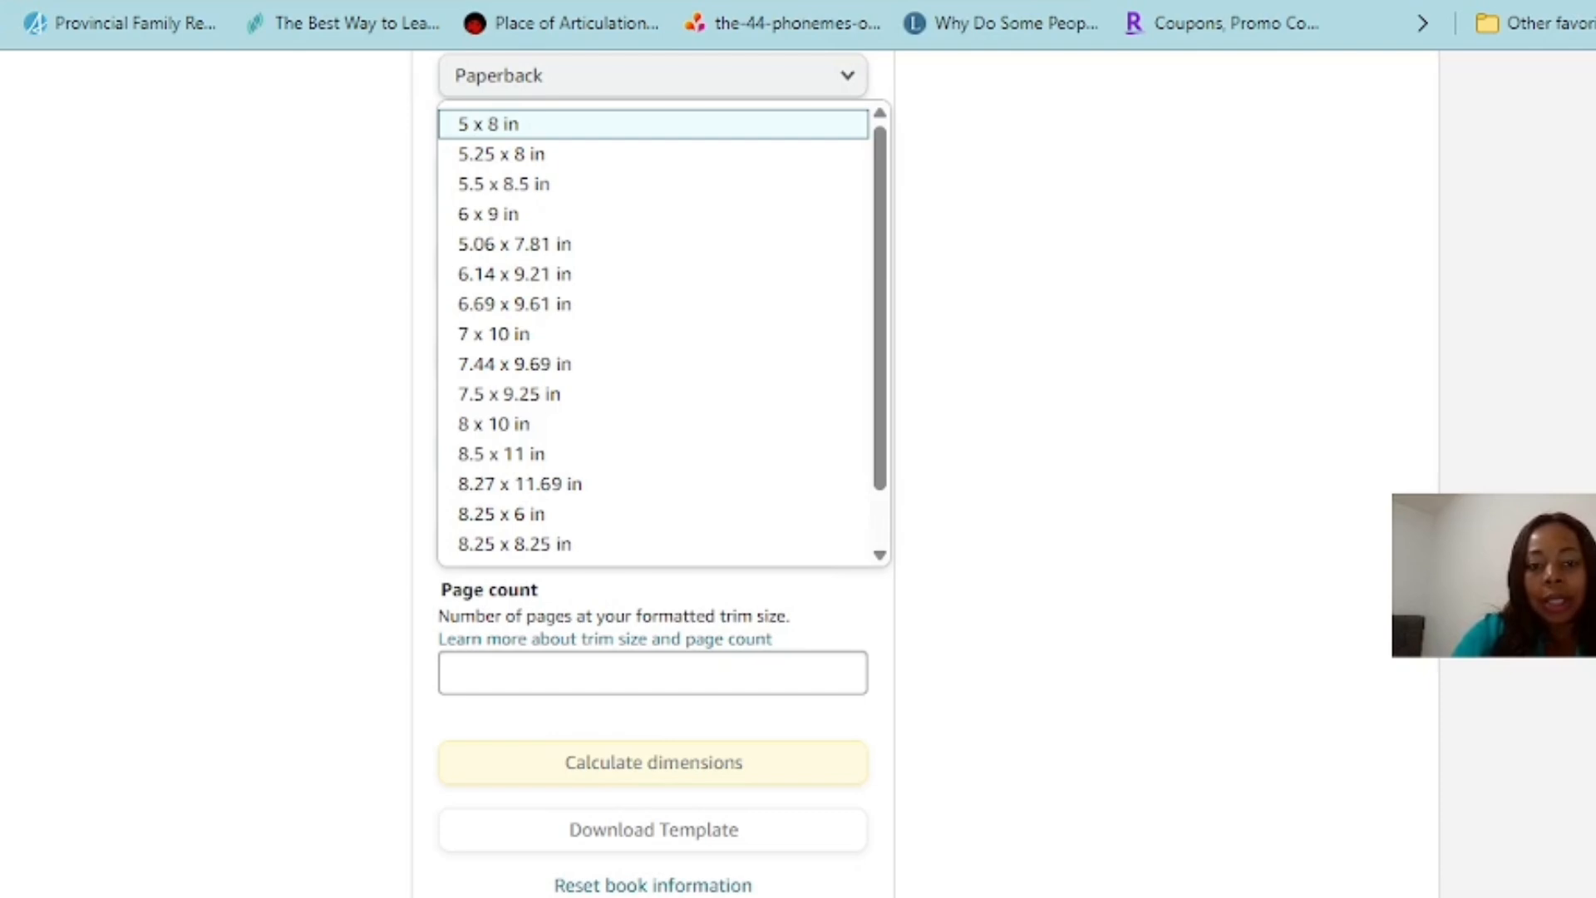
left_click(488, 215)
scroll(654, 469, "down", 3)
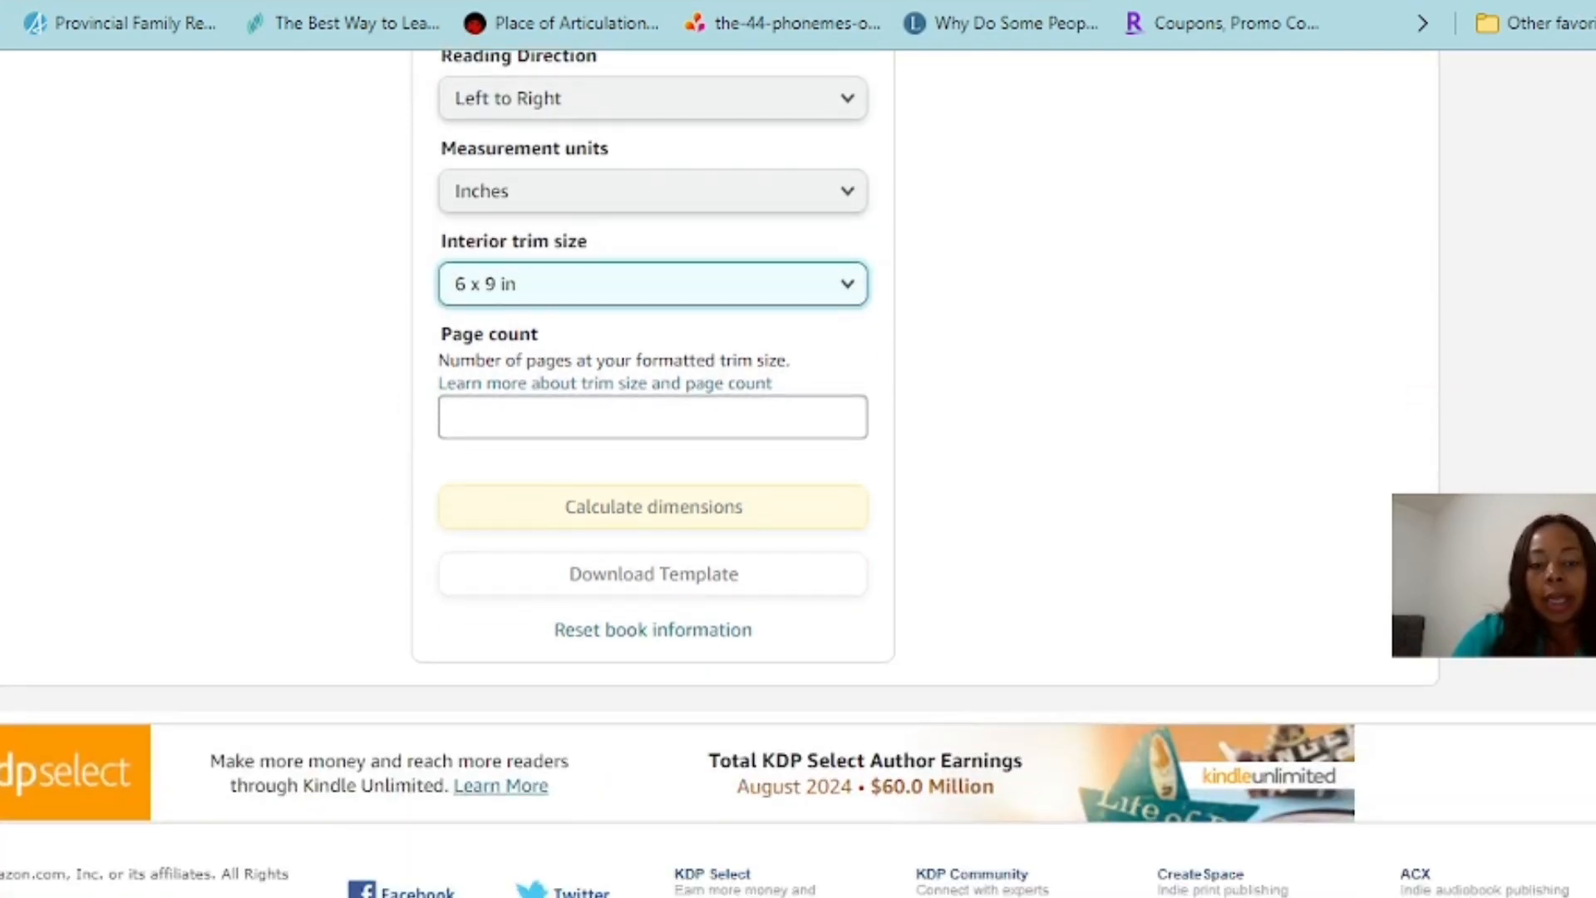
Set the page count to 100 and calculate the cover dimensions
left_click(499, 417)
type("1")
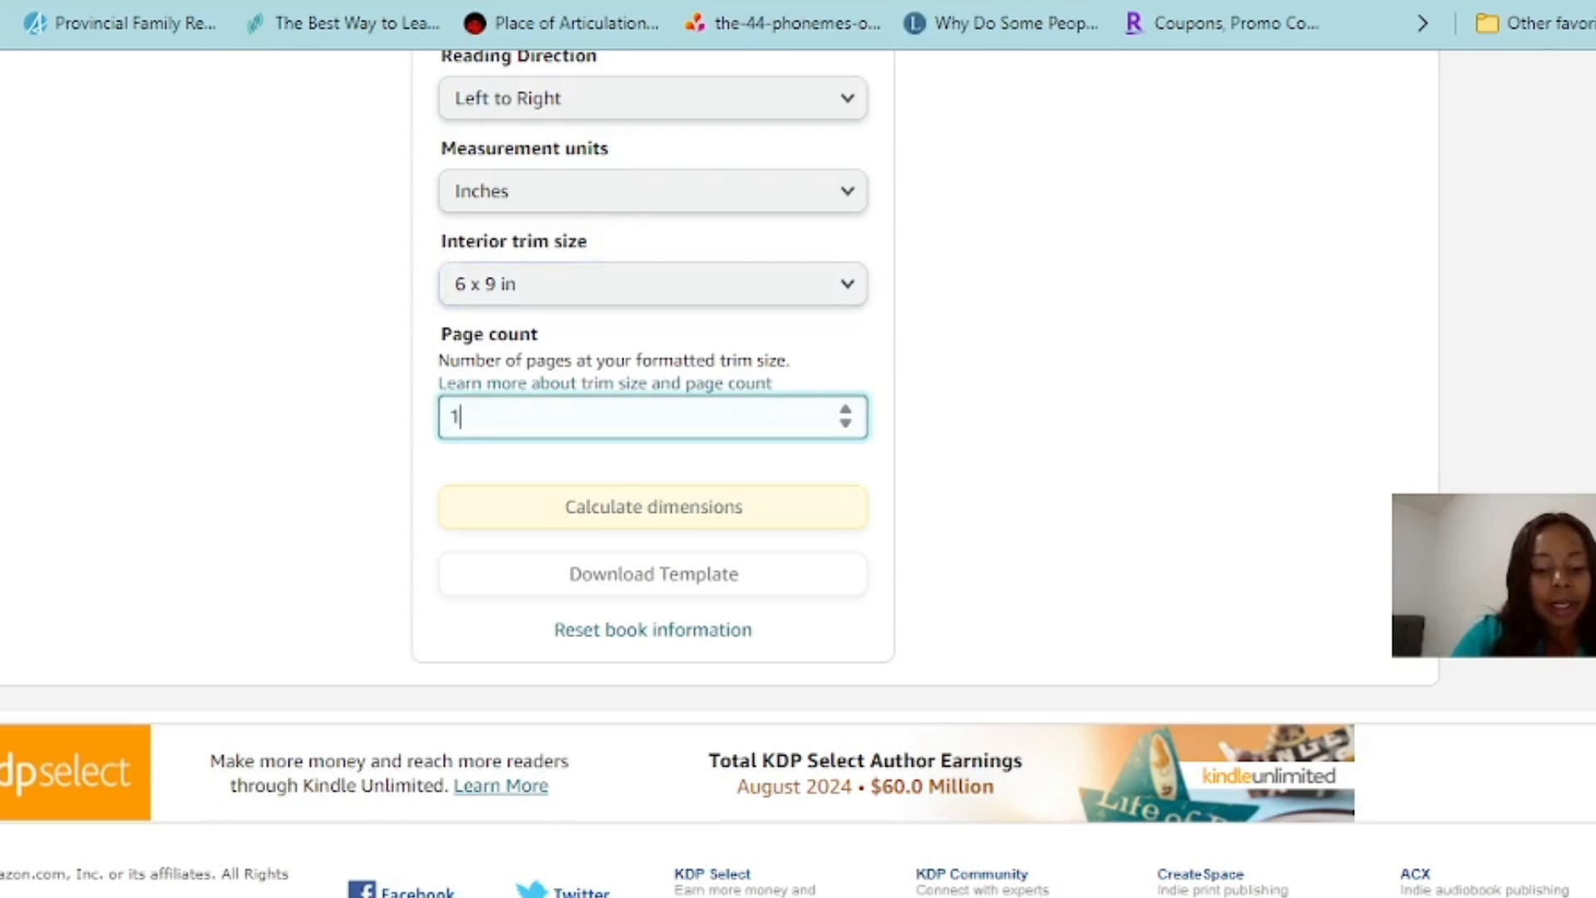
type("00")
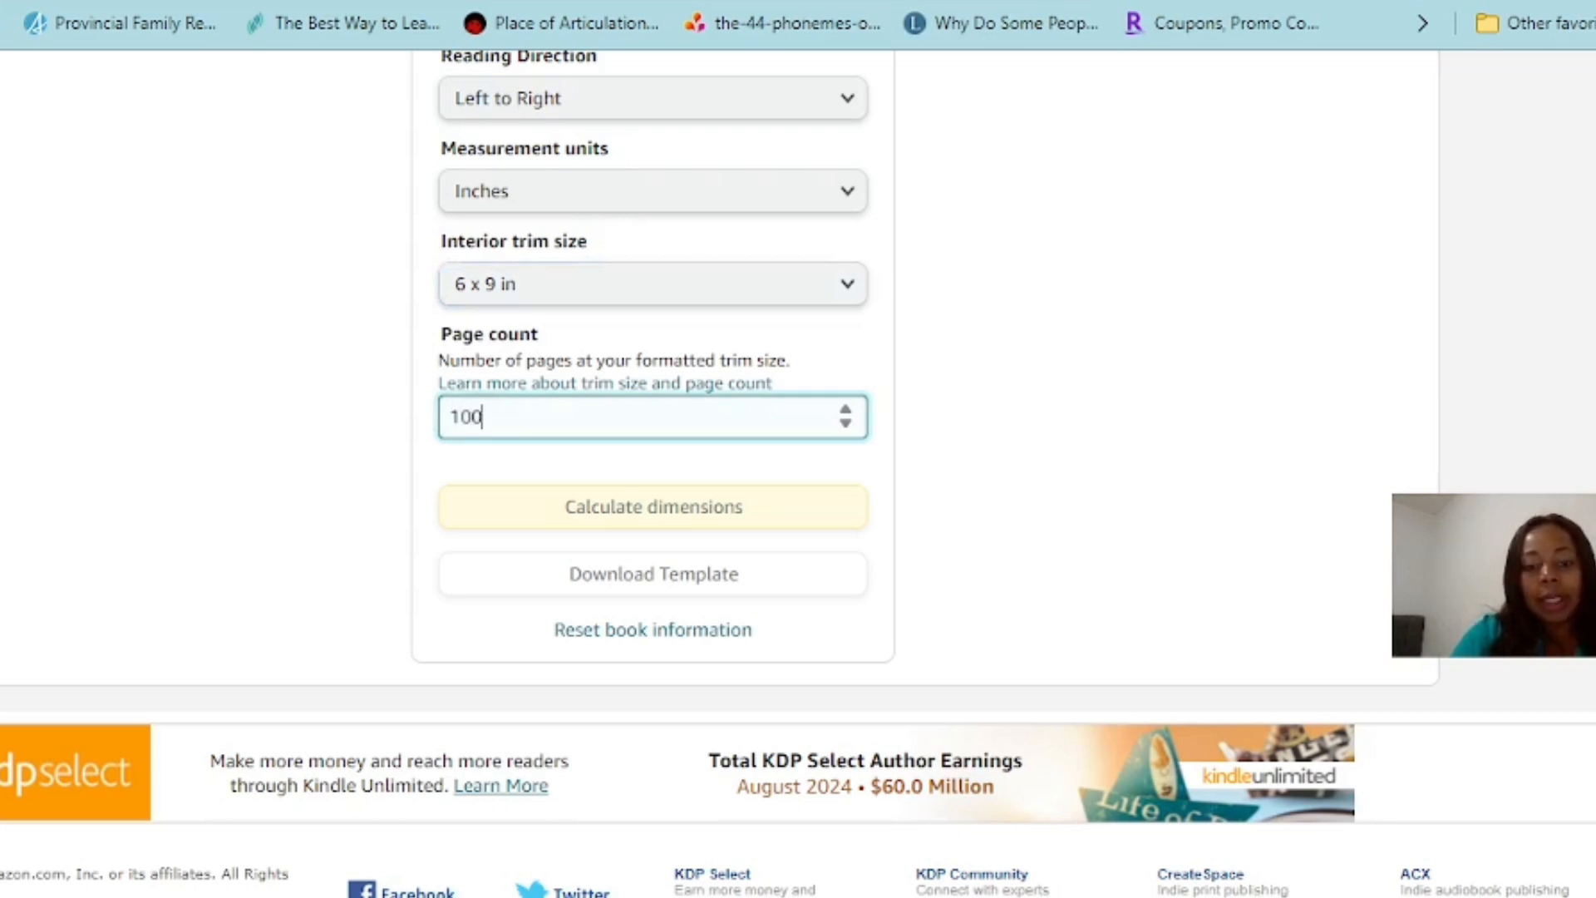
scroll(653, 470, "down", 2)
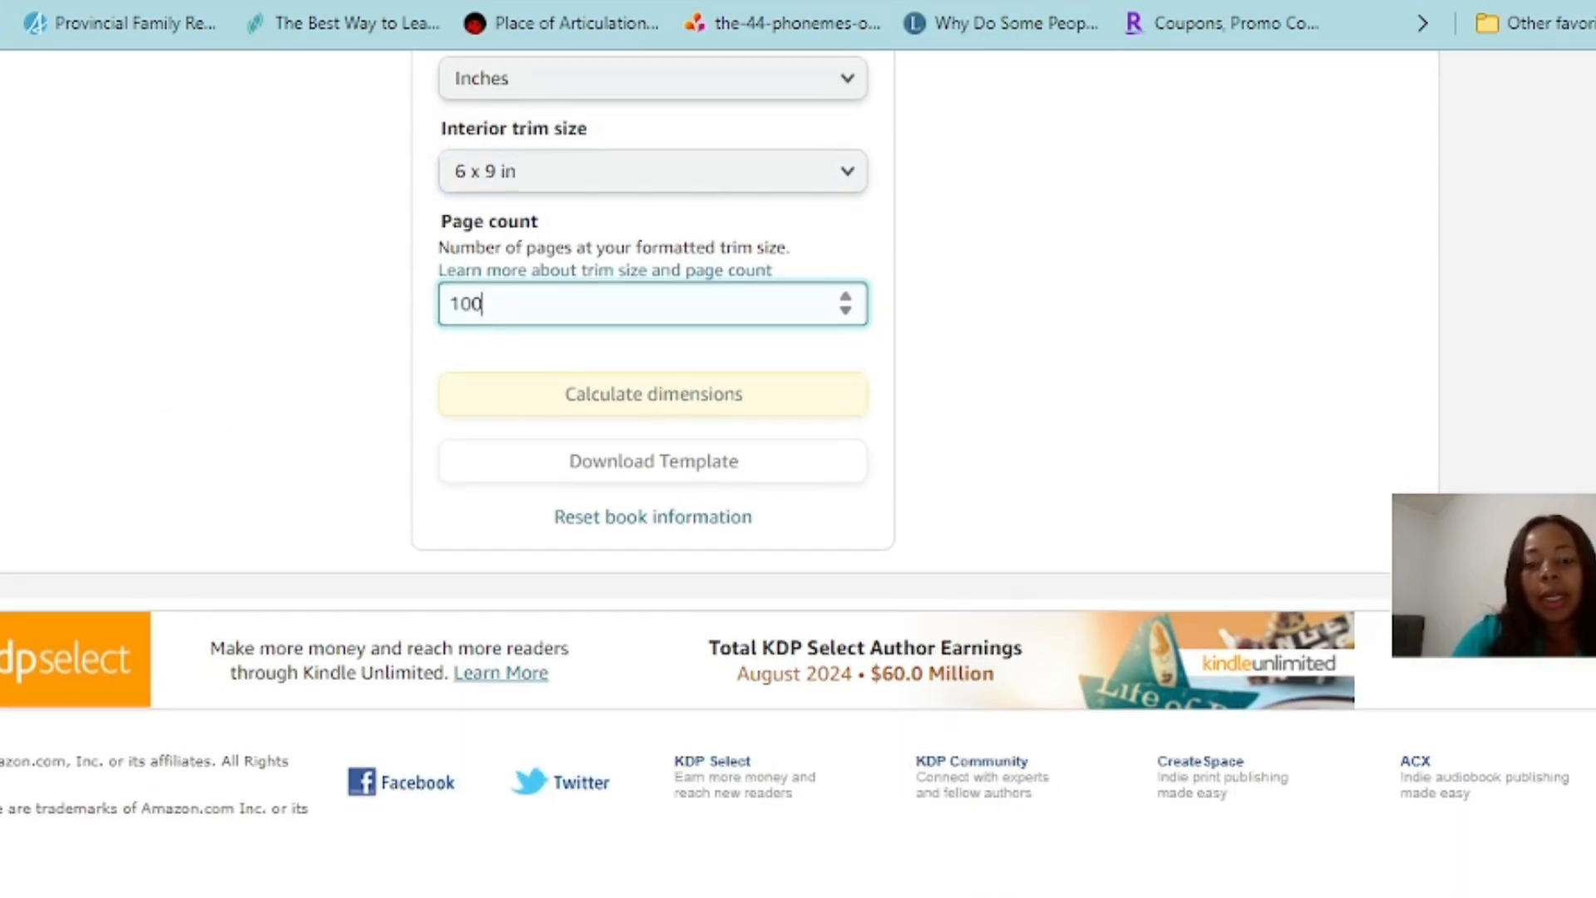
key("Return")
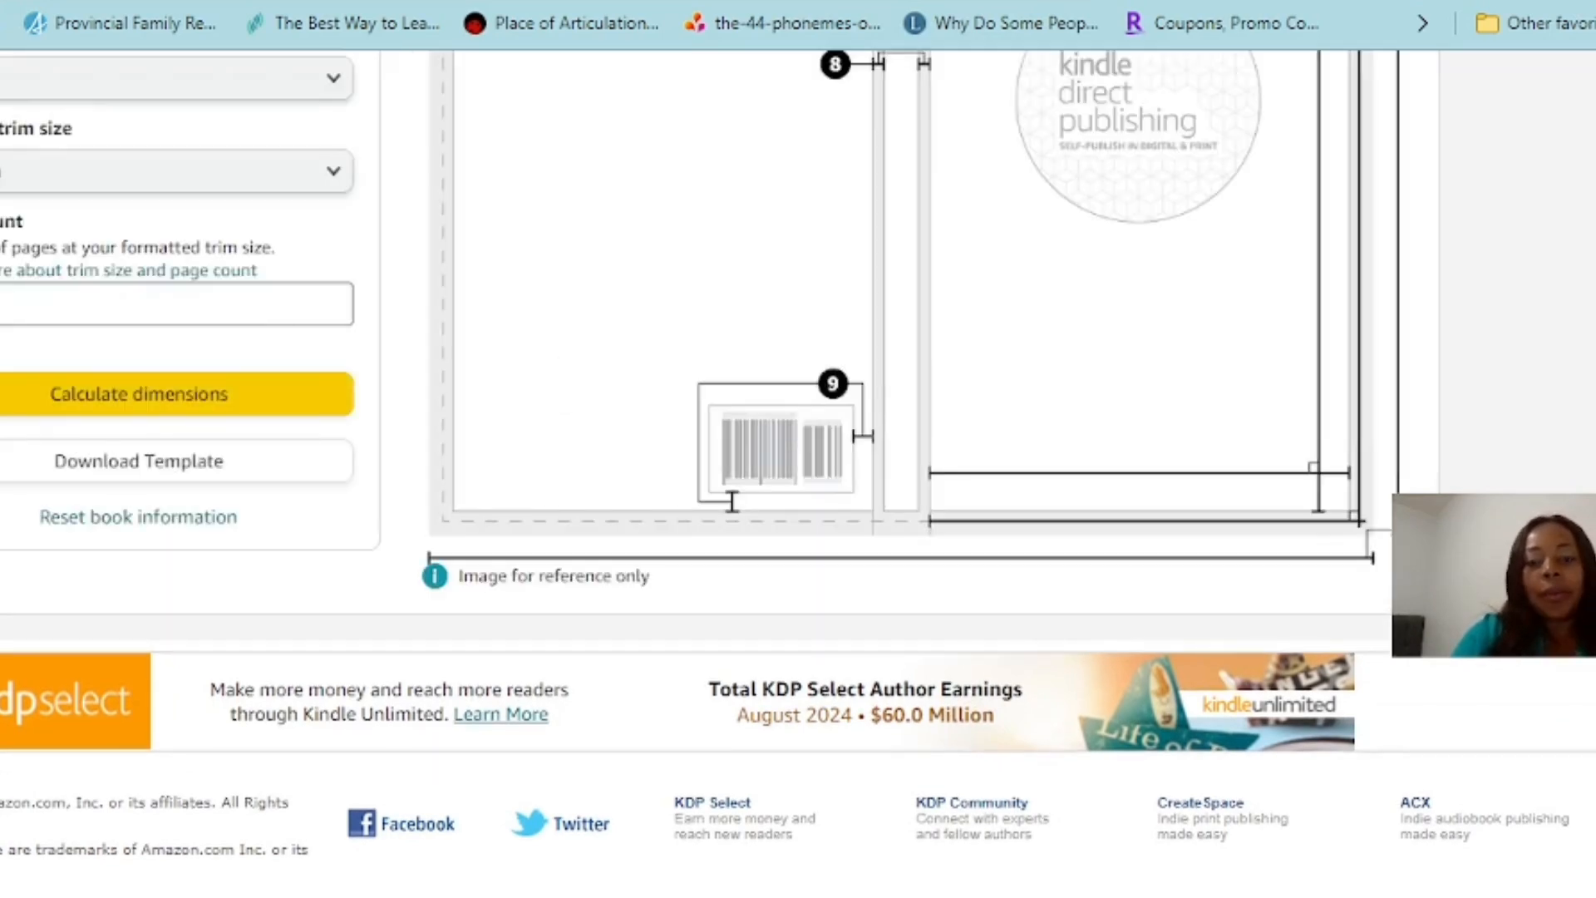
Examine the calculated width and height table and the reference diagram of the full cover, spine, margins and barcode area
scroll(798, 474, "up", 6)
scroll(721, 474, "down", 2)
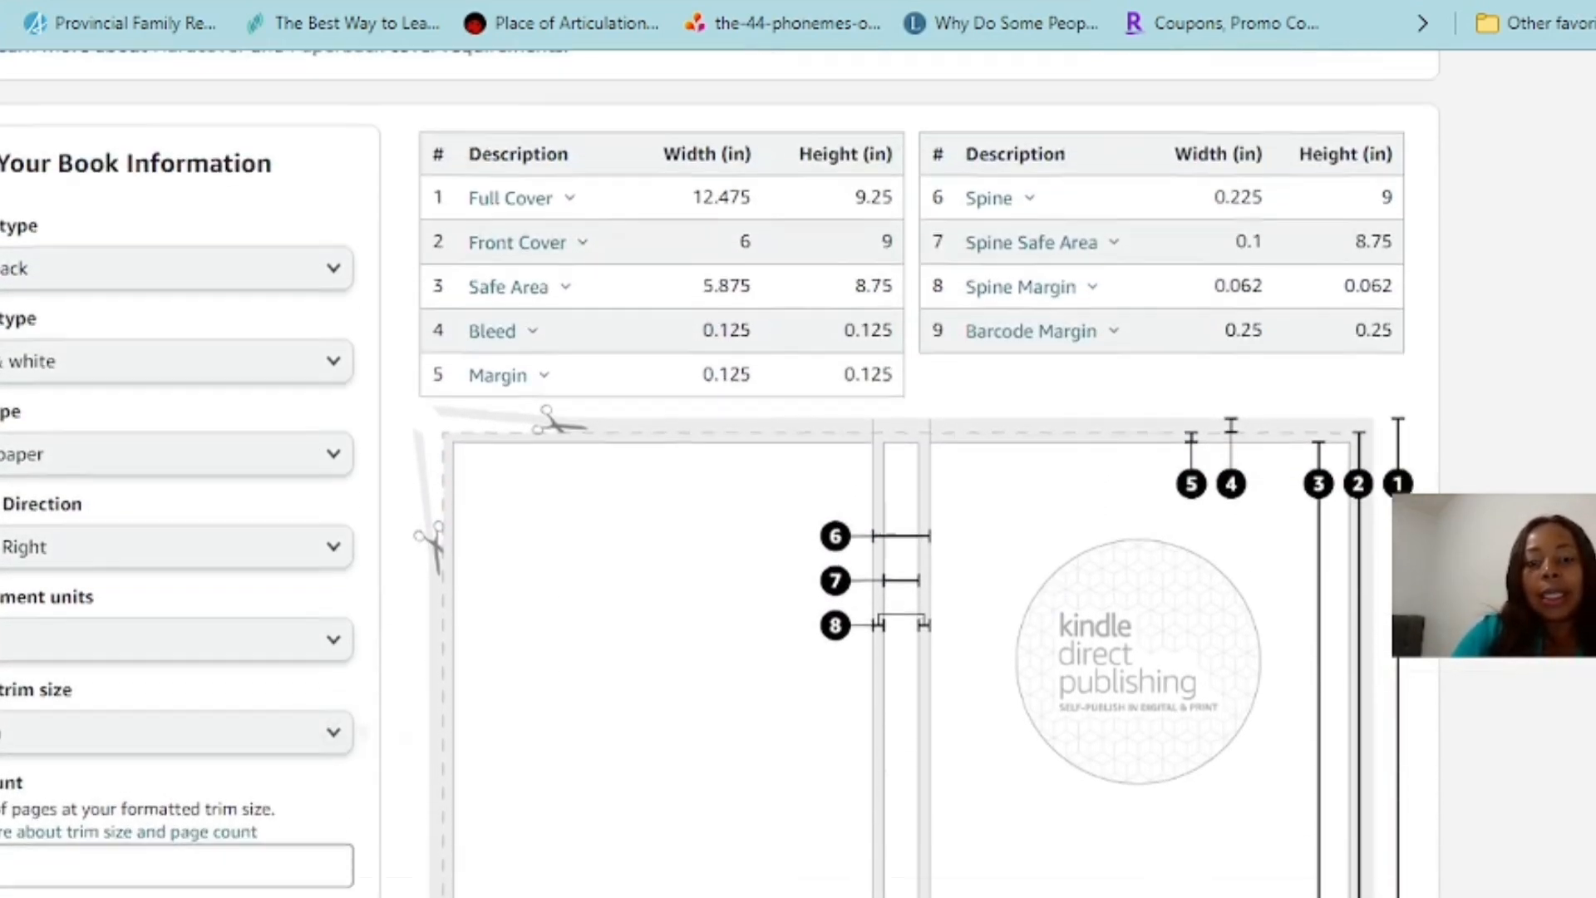
scroll(363, 649, "up", 1)
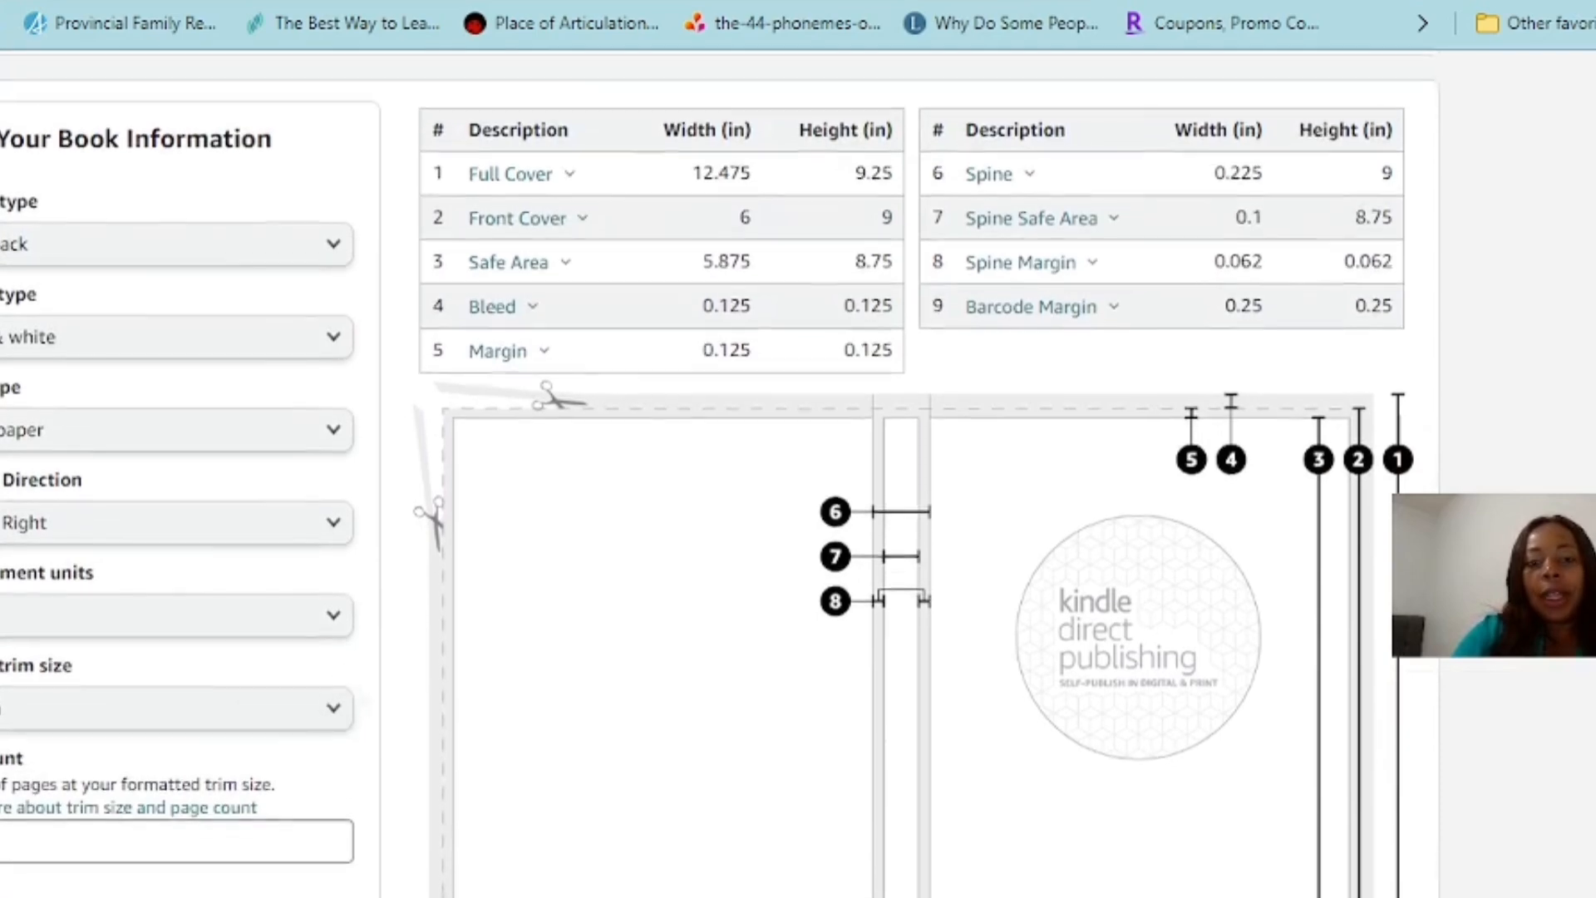
scroll(365, 707, "down", 1)
scroll(798, 474, "down", 1)
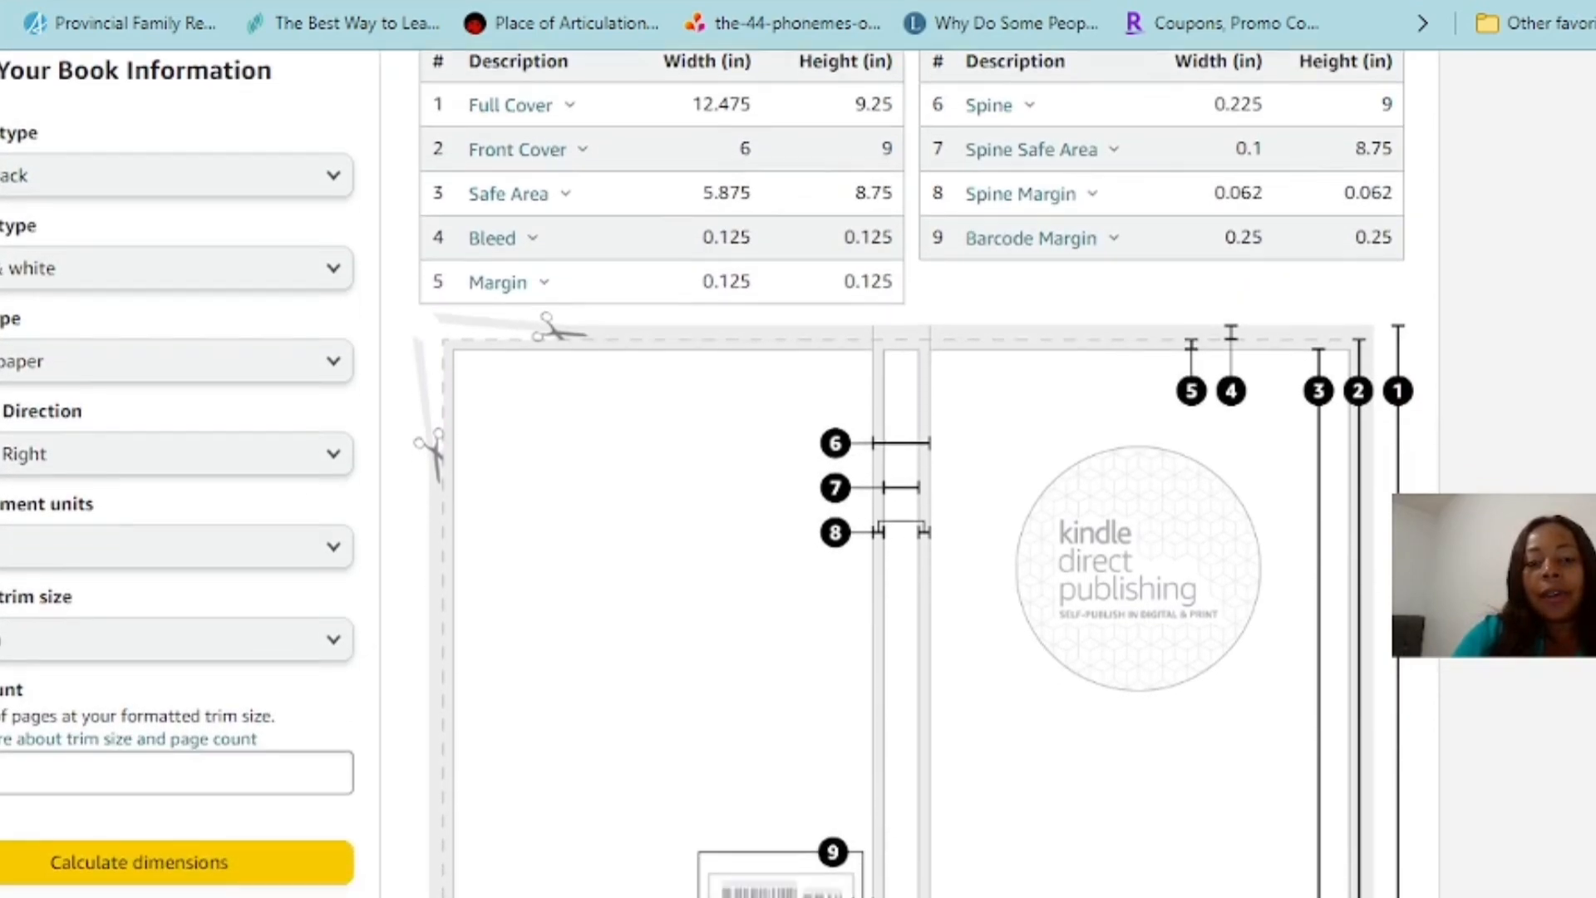
scroll(798, 474, "down", 1)
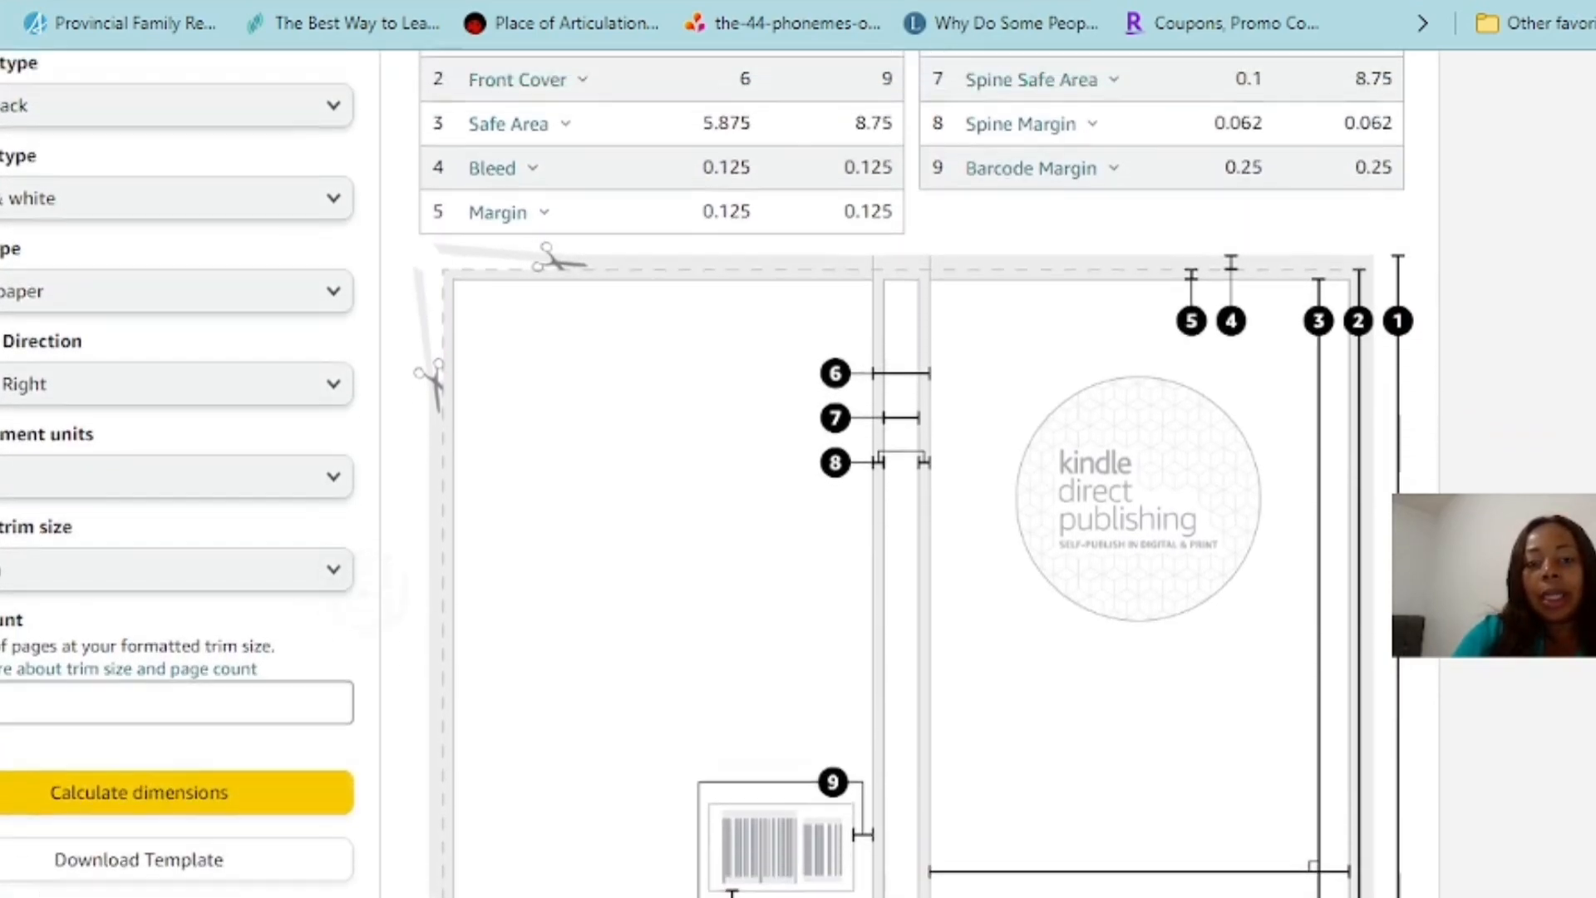
scroll(798, 474, "up", 1)
scroll(798, 474, "down", 1)
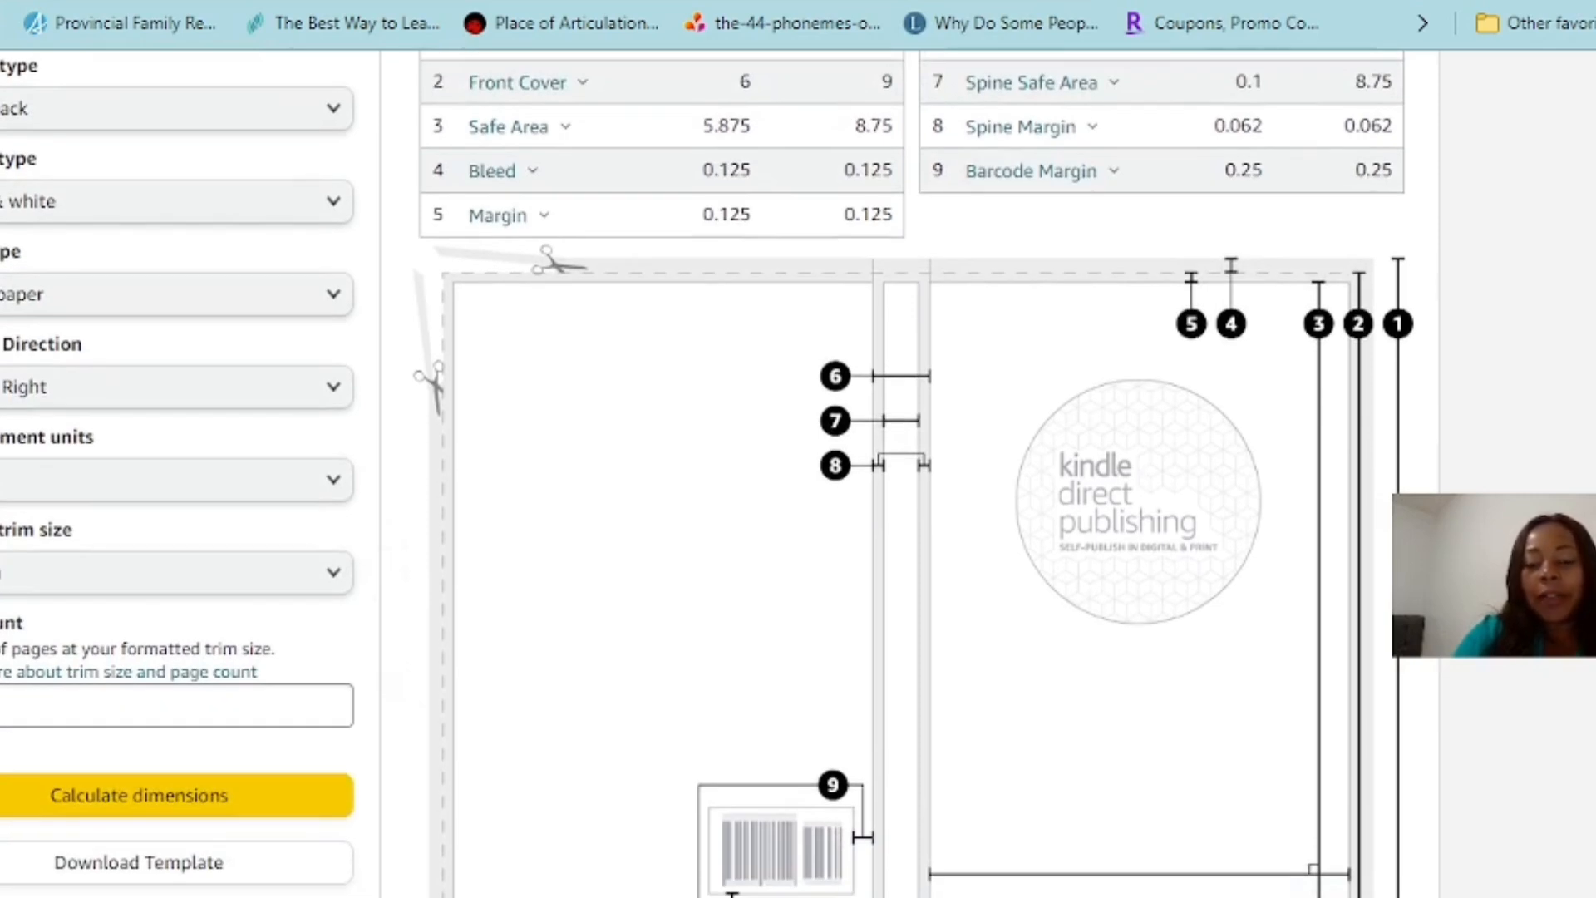
scroll(798, 474, "down", 5)
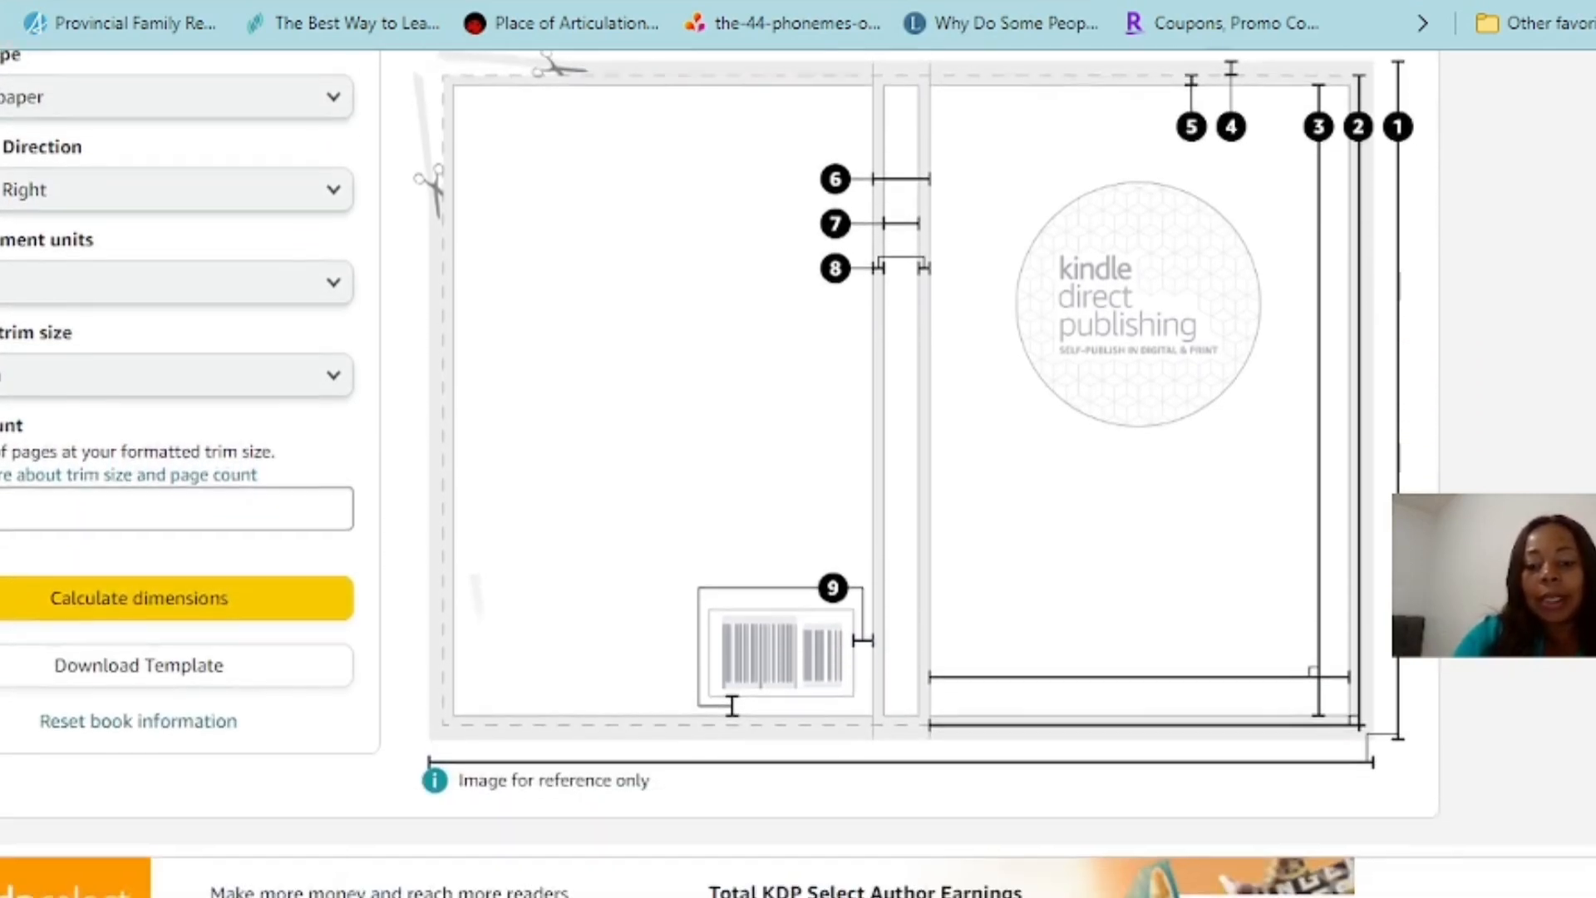
scroll(798, 474, "up", 3)
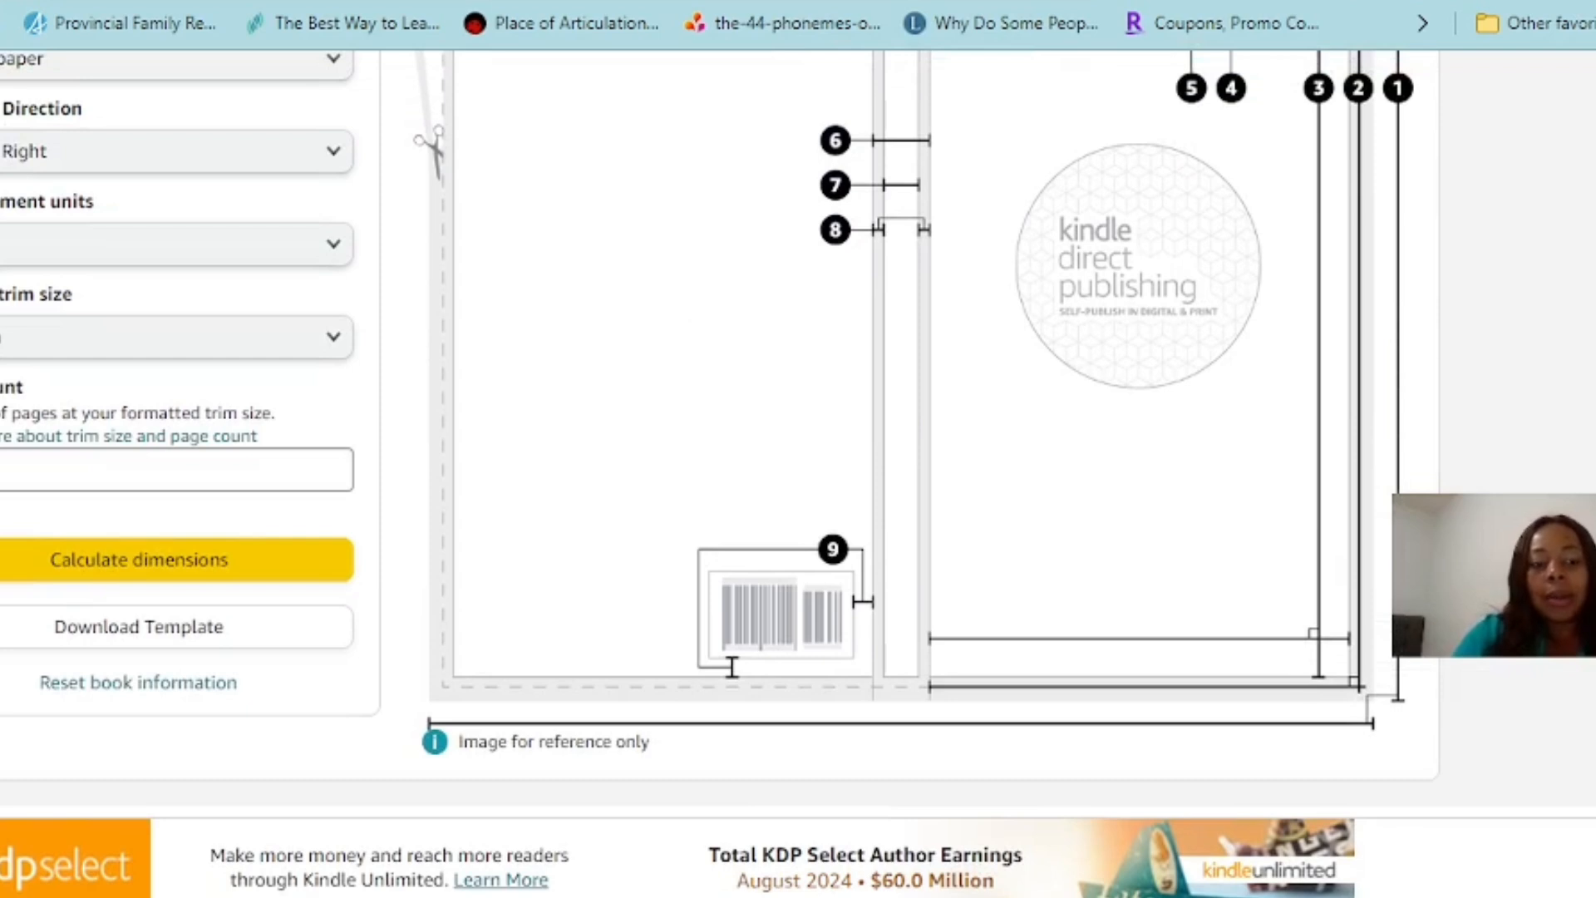
scroll(798, 474, "up", 4)
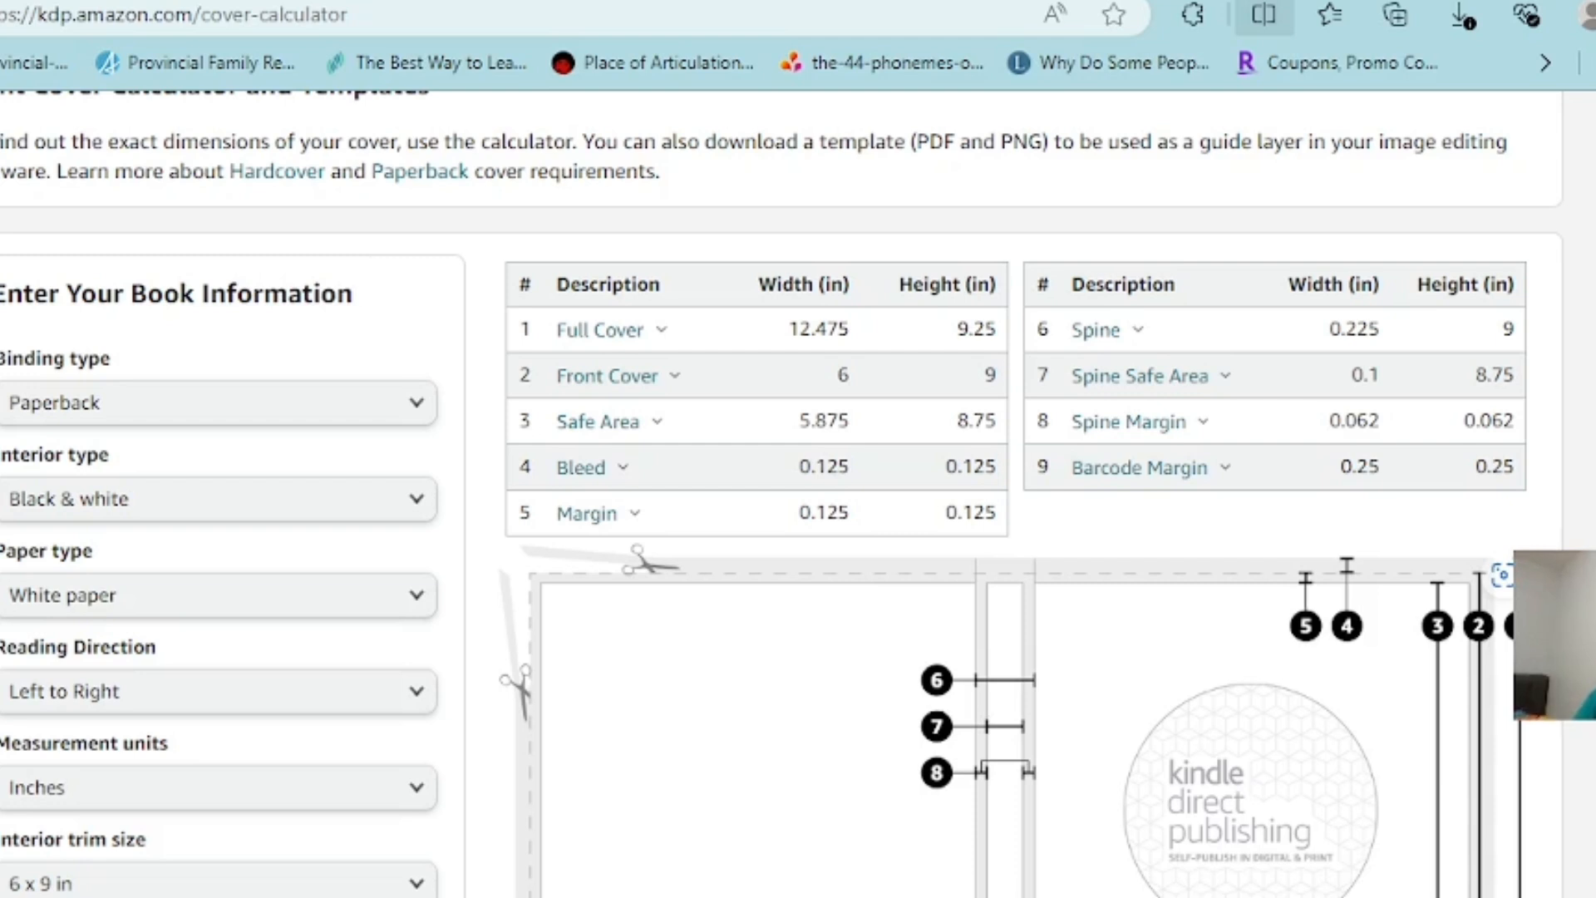
Switch to Canva and, for the custom-size design, set the units to inches and the width to 12.475
key("ctrl+Tab")
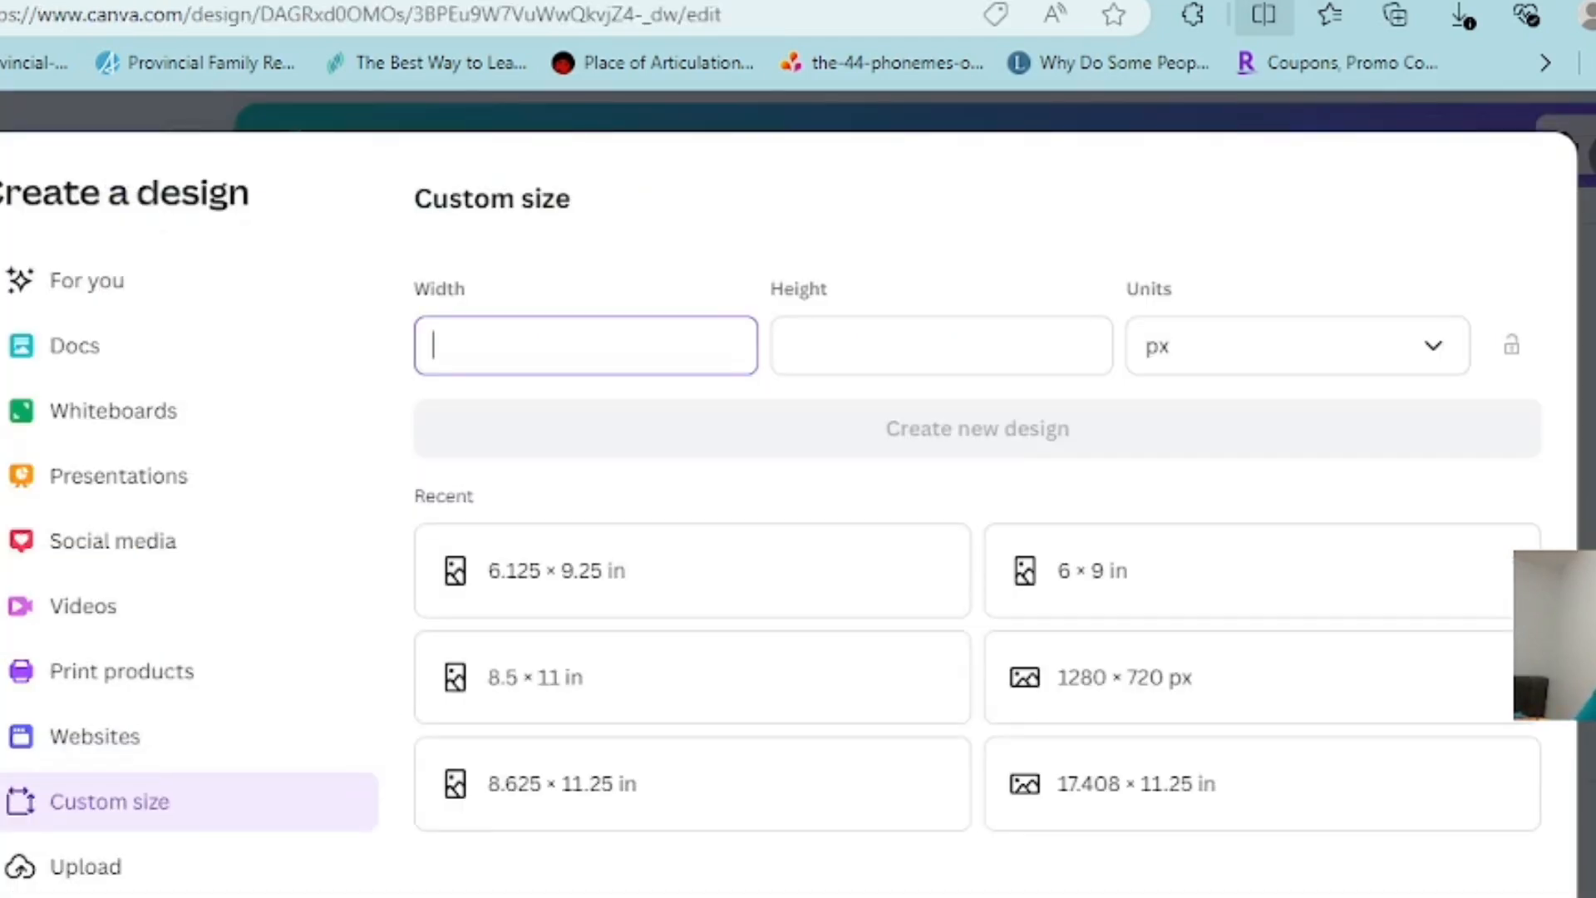
left_click(1197, 171)
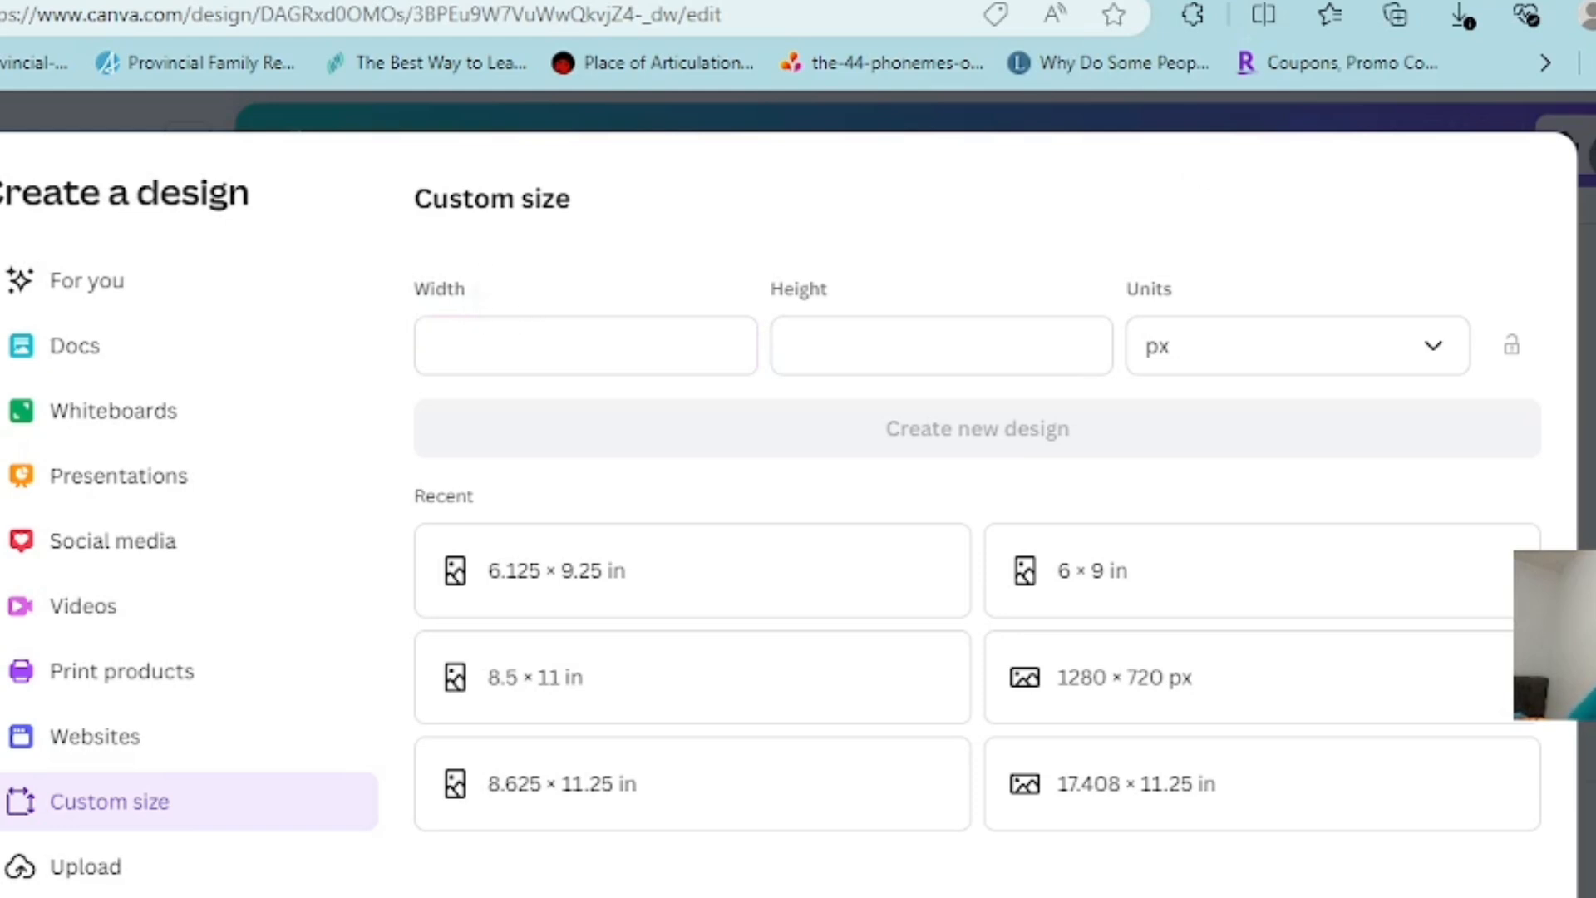
left_click(1299, 345)
left_click(1231, 488)
left_click(482, 348)
type("12")
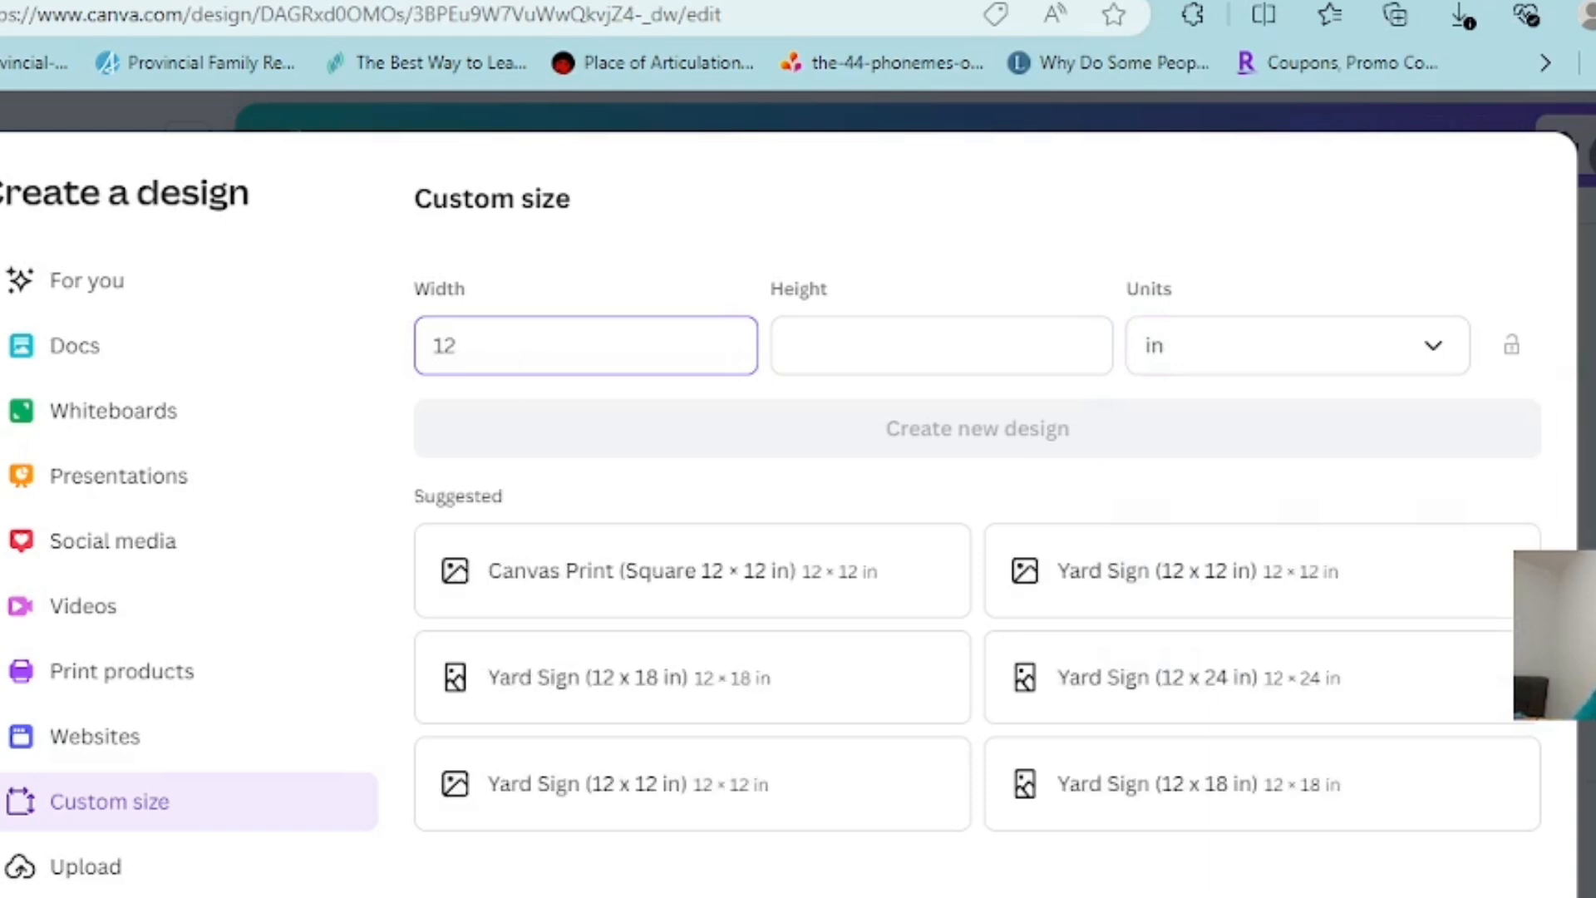
type(".475")
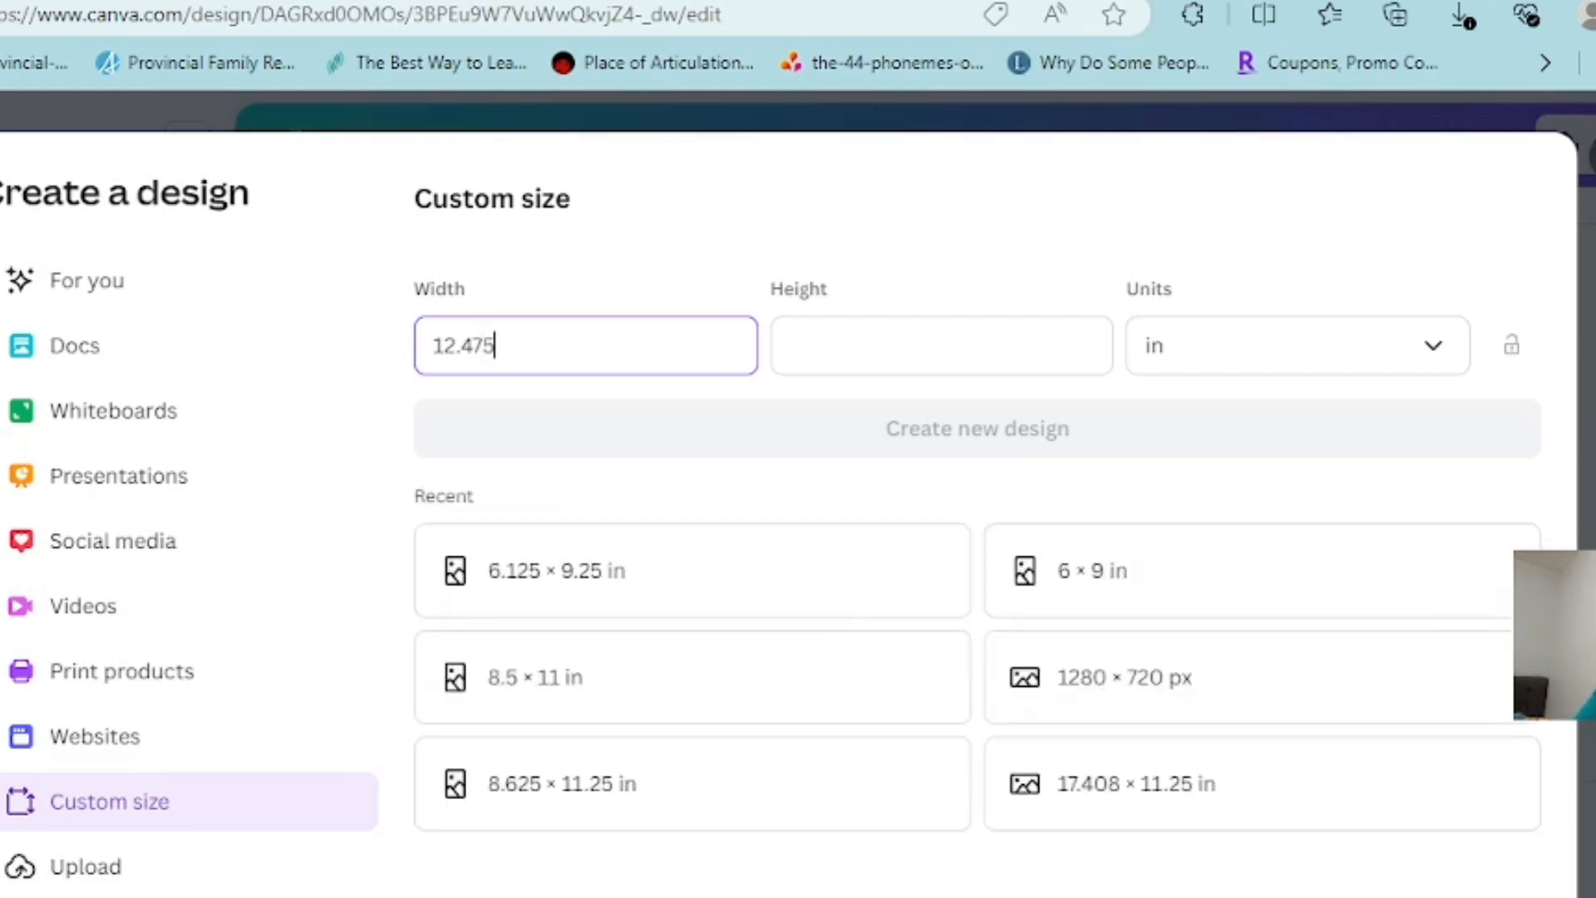
Set the custom design's height to 9.25 in and create the new design
left_click(891, 353)
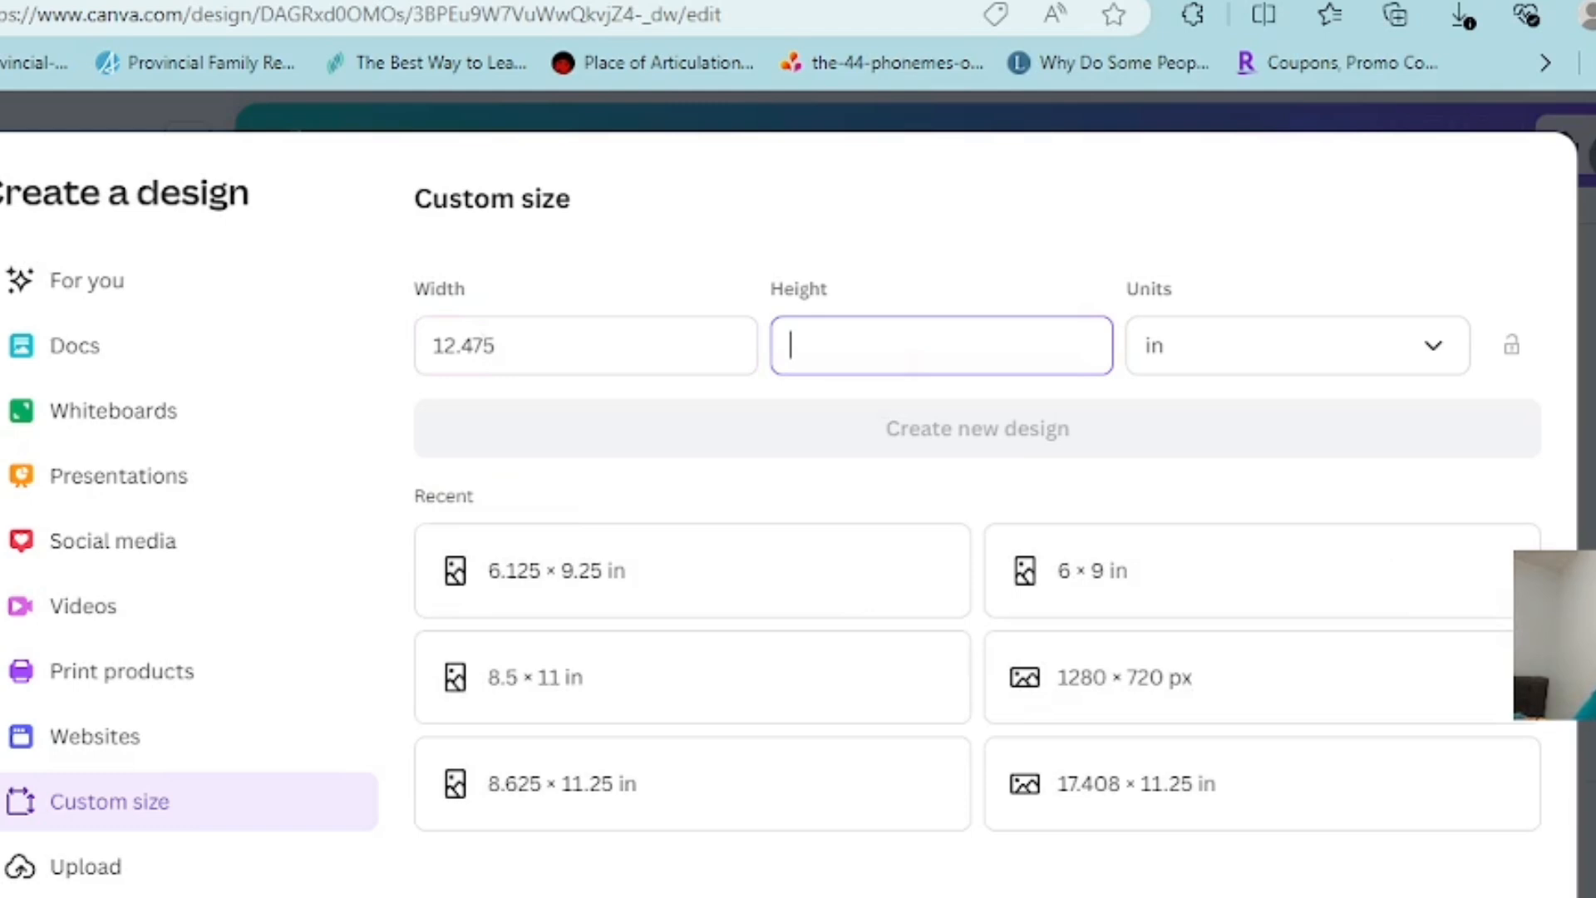
type("9.")
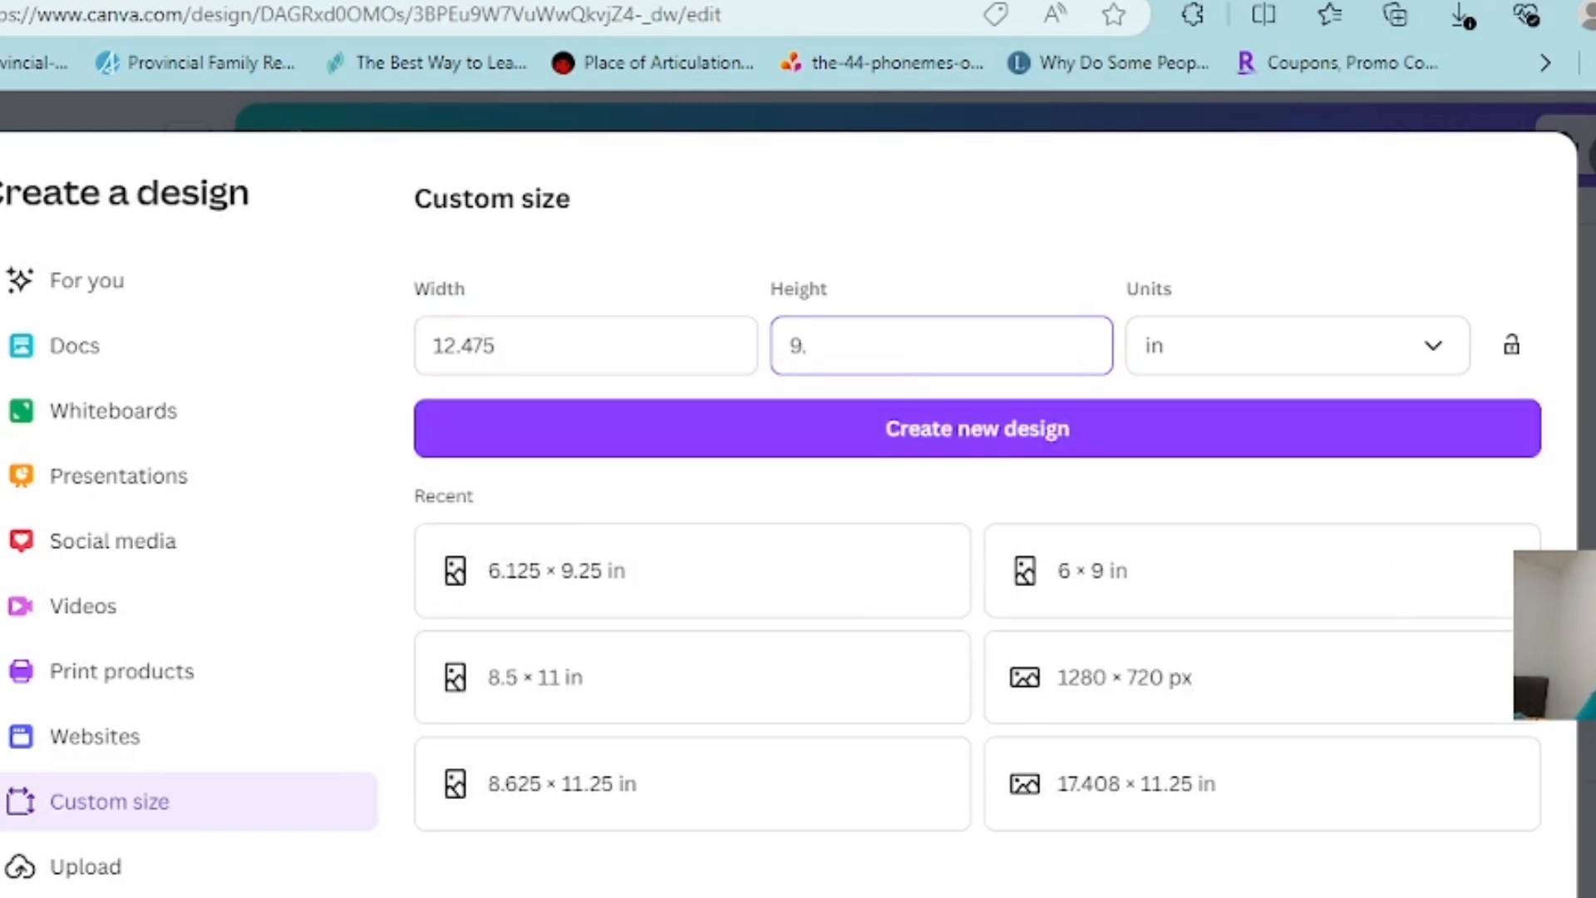
type("25")
key("Return")
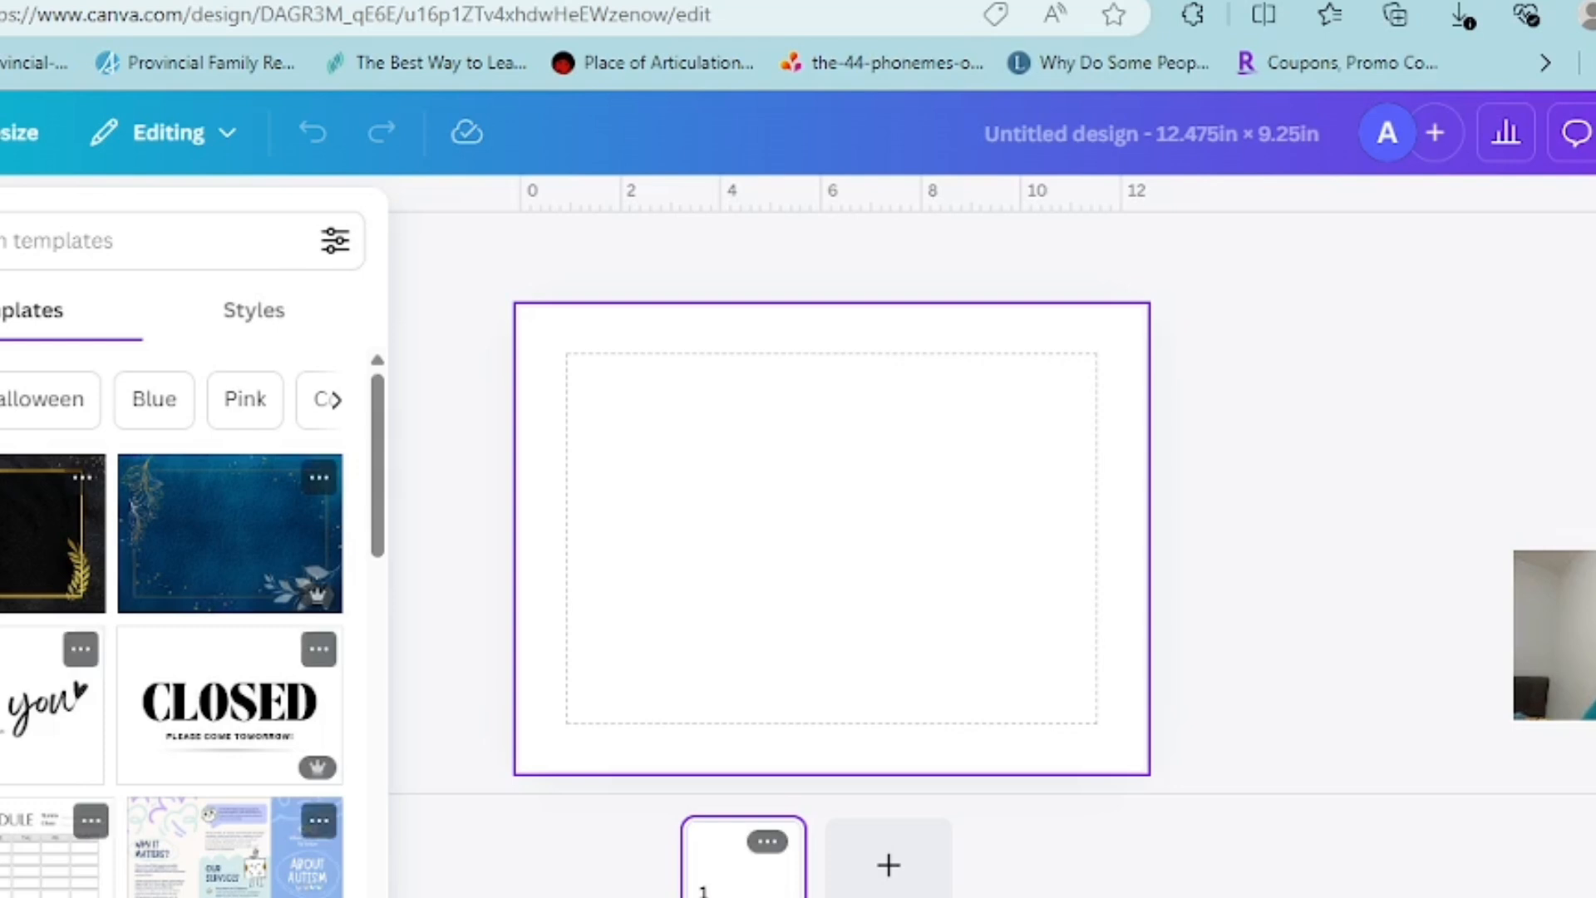
Insert the uploaded 6 x 9 in, 100-page KDP paperback cover template onto the blank page
left_click(0, 657)
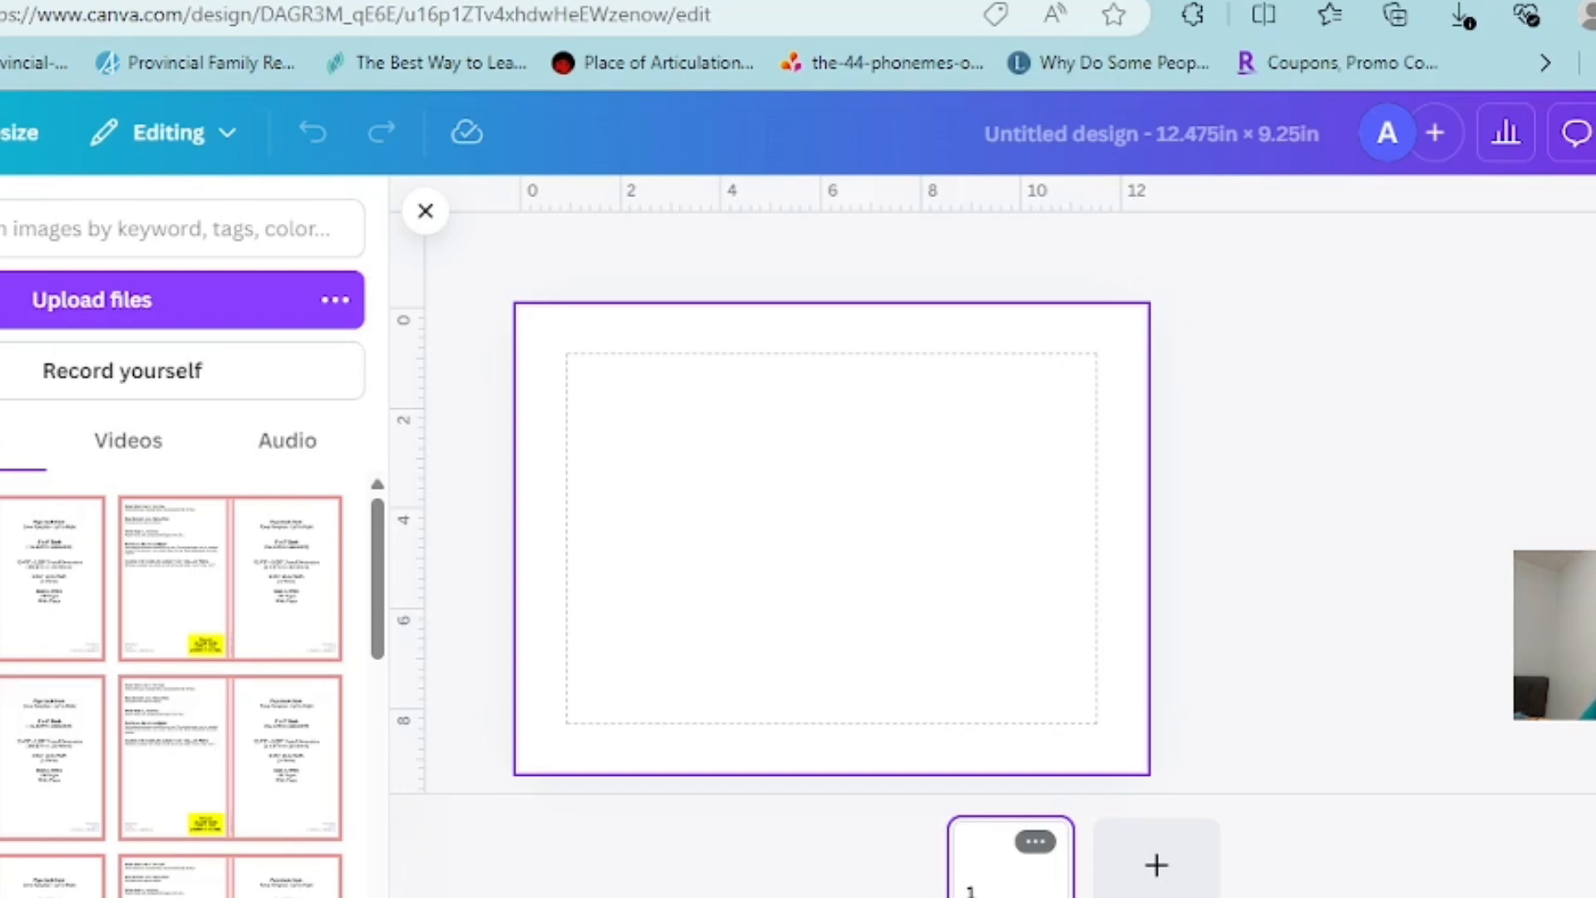
scroll(193, 682, "down", 2)
scroll(194, 682, "up", 2)
left_click(50, 582)
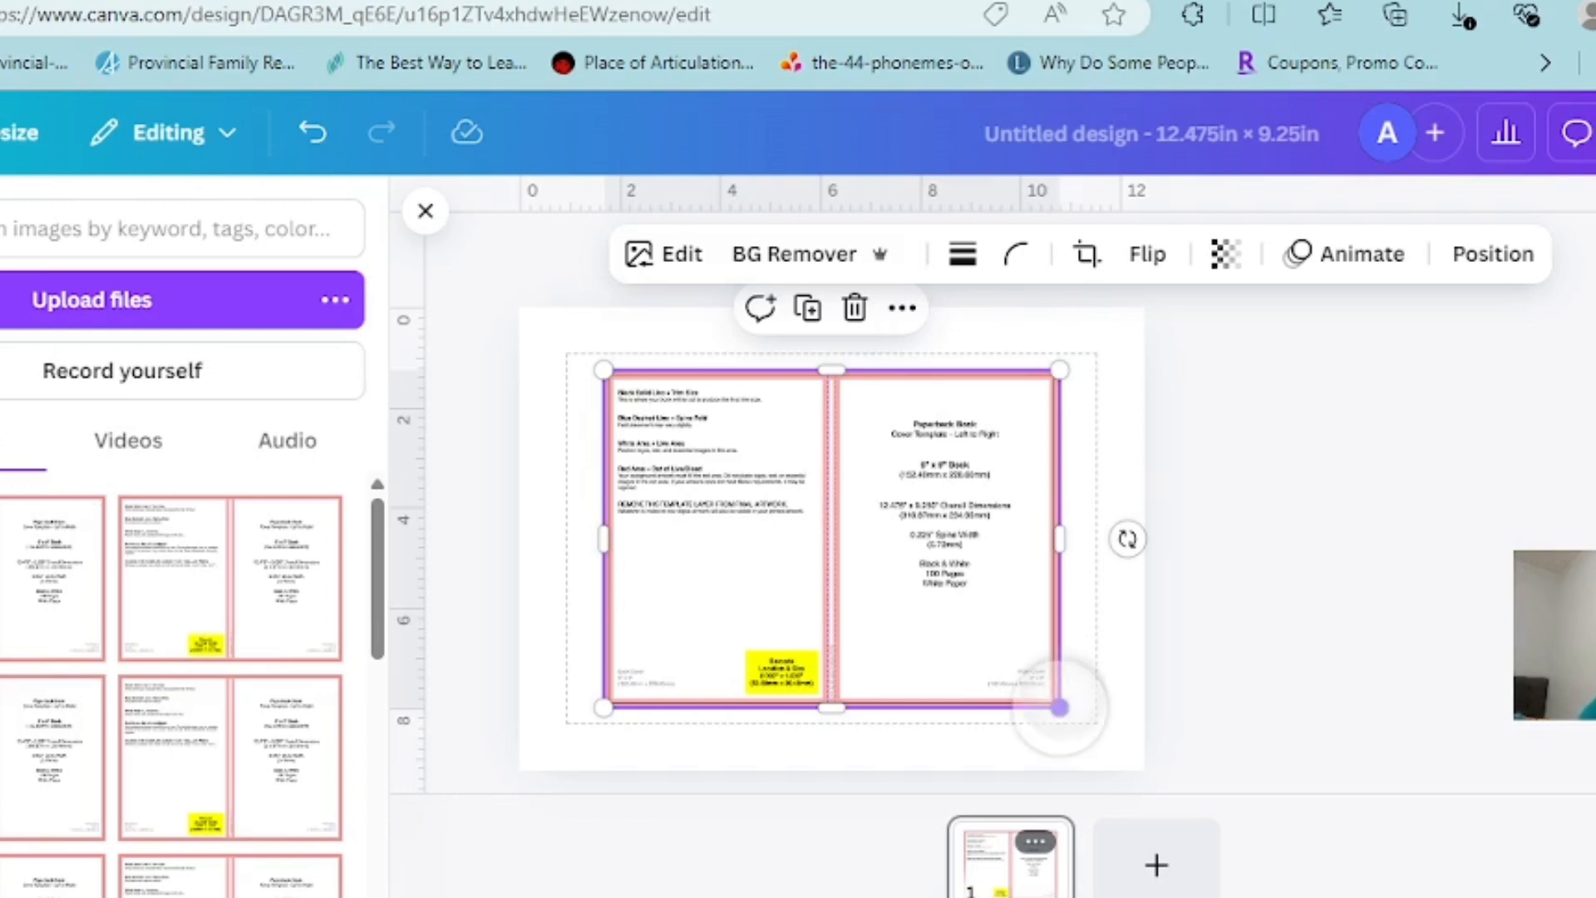
Enlarge the cover template image from its corners and edge until it spans the width of the page
left_click_drag(1059, 705, 1131, 760)
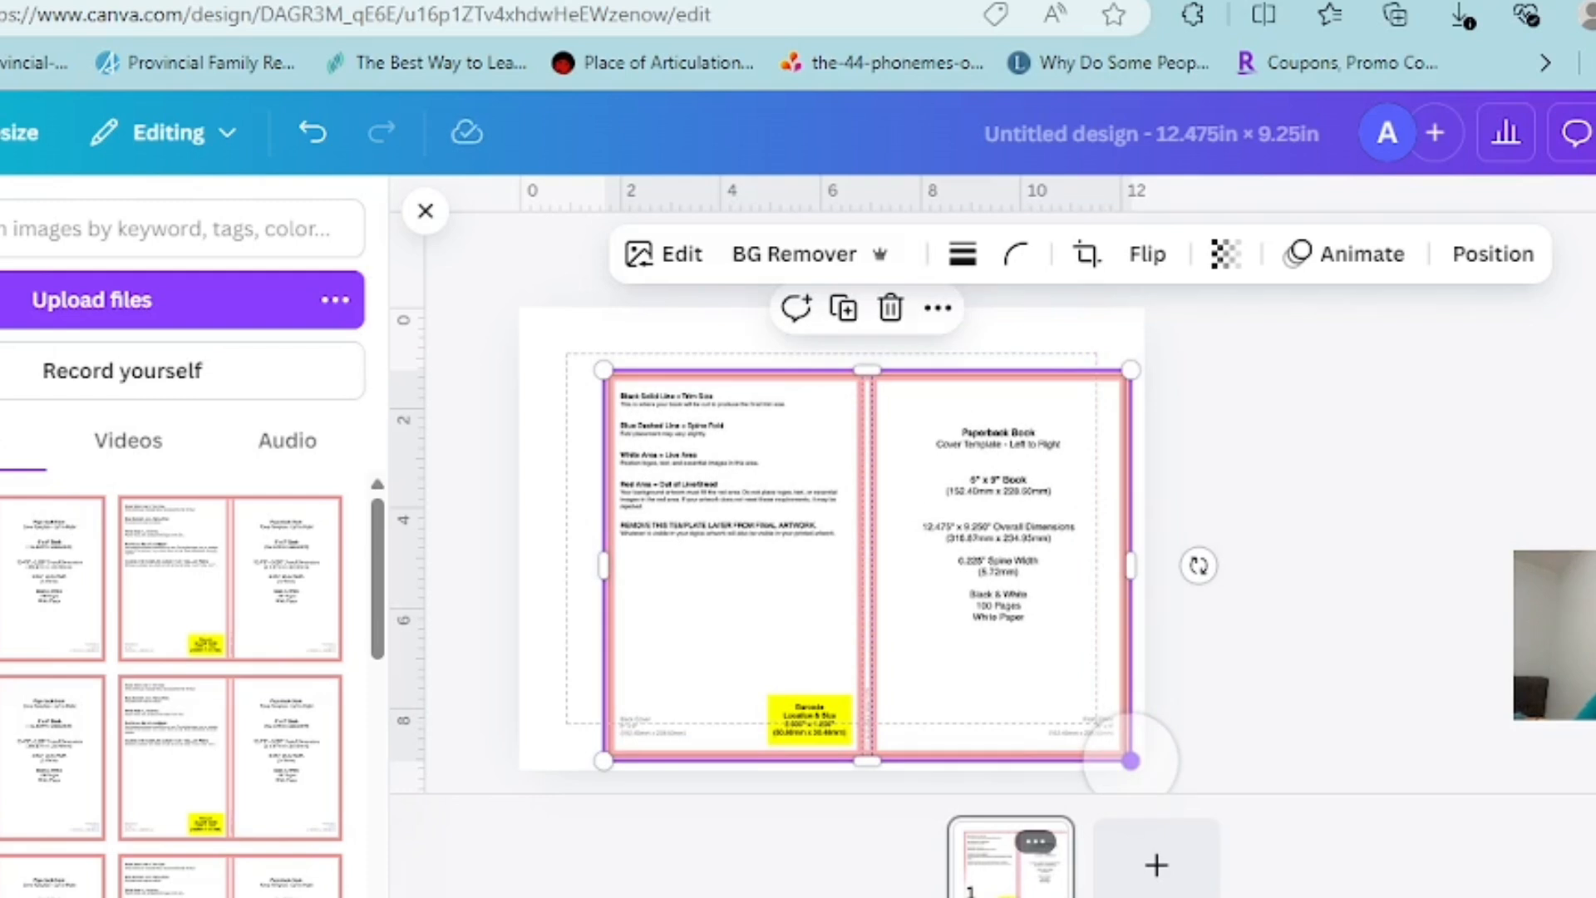
left_click_drag(604, 369, 528, 314)
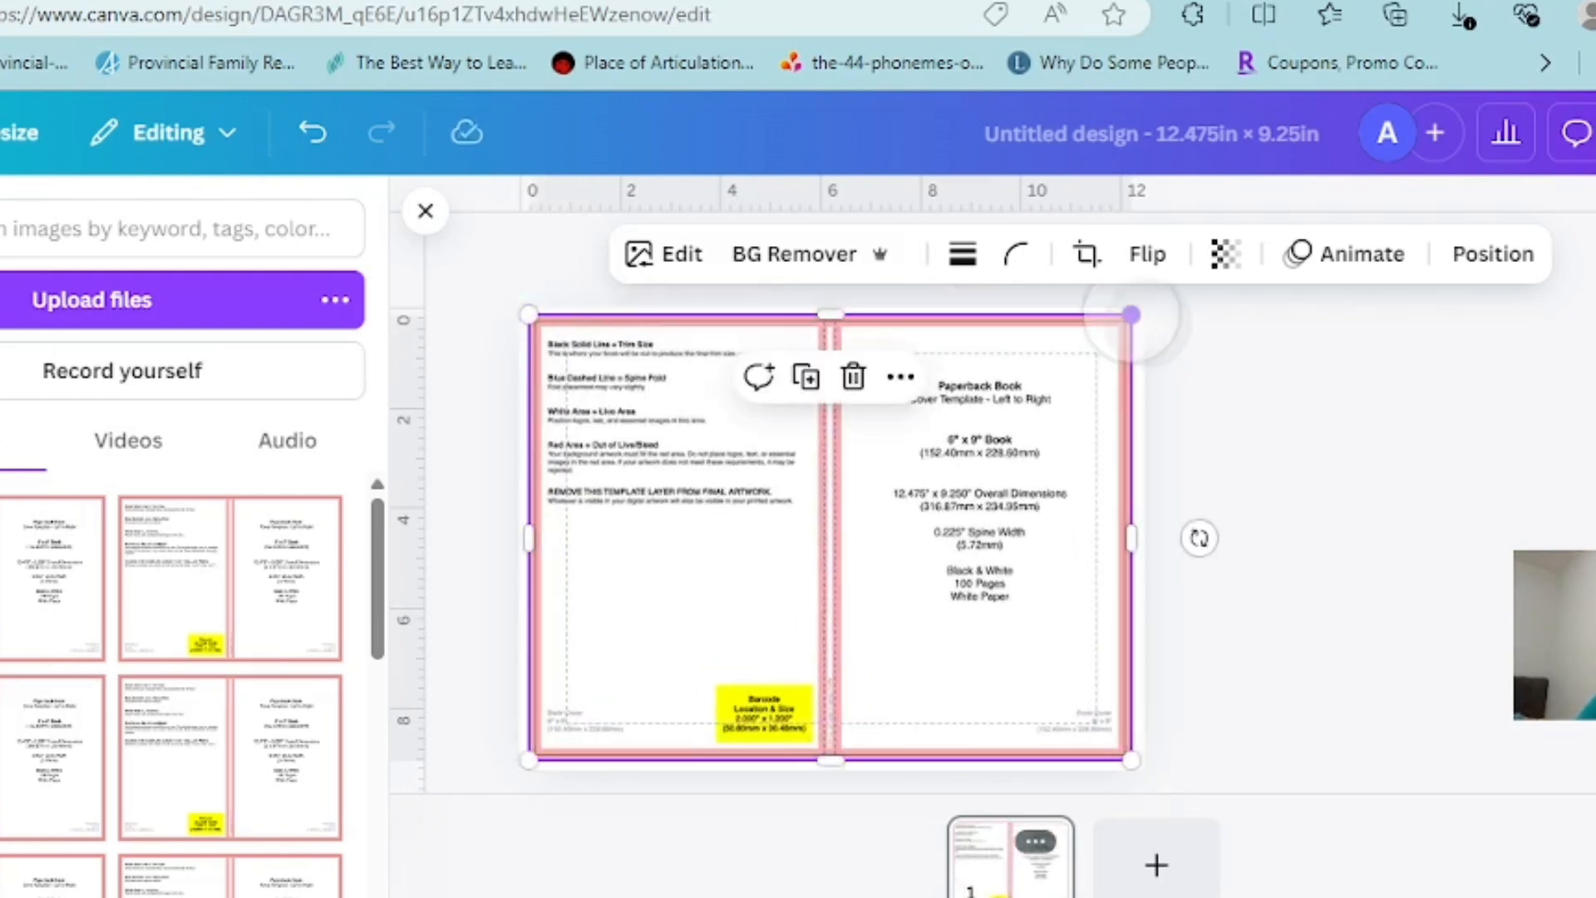
right_click(1131, 315)
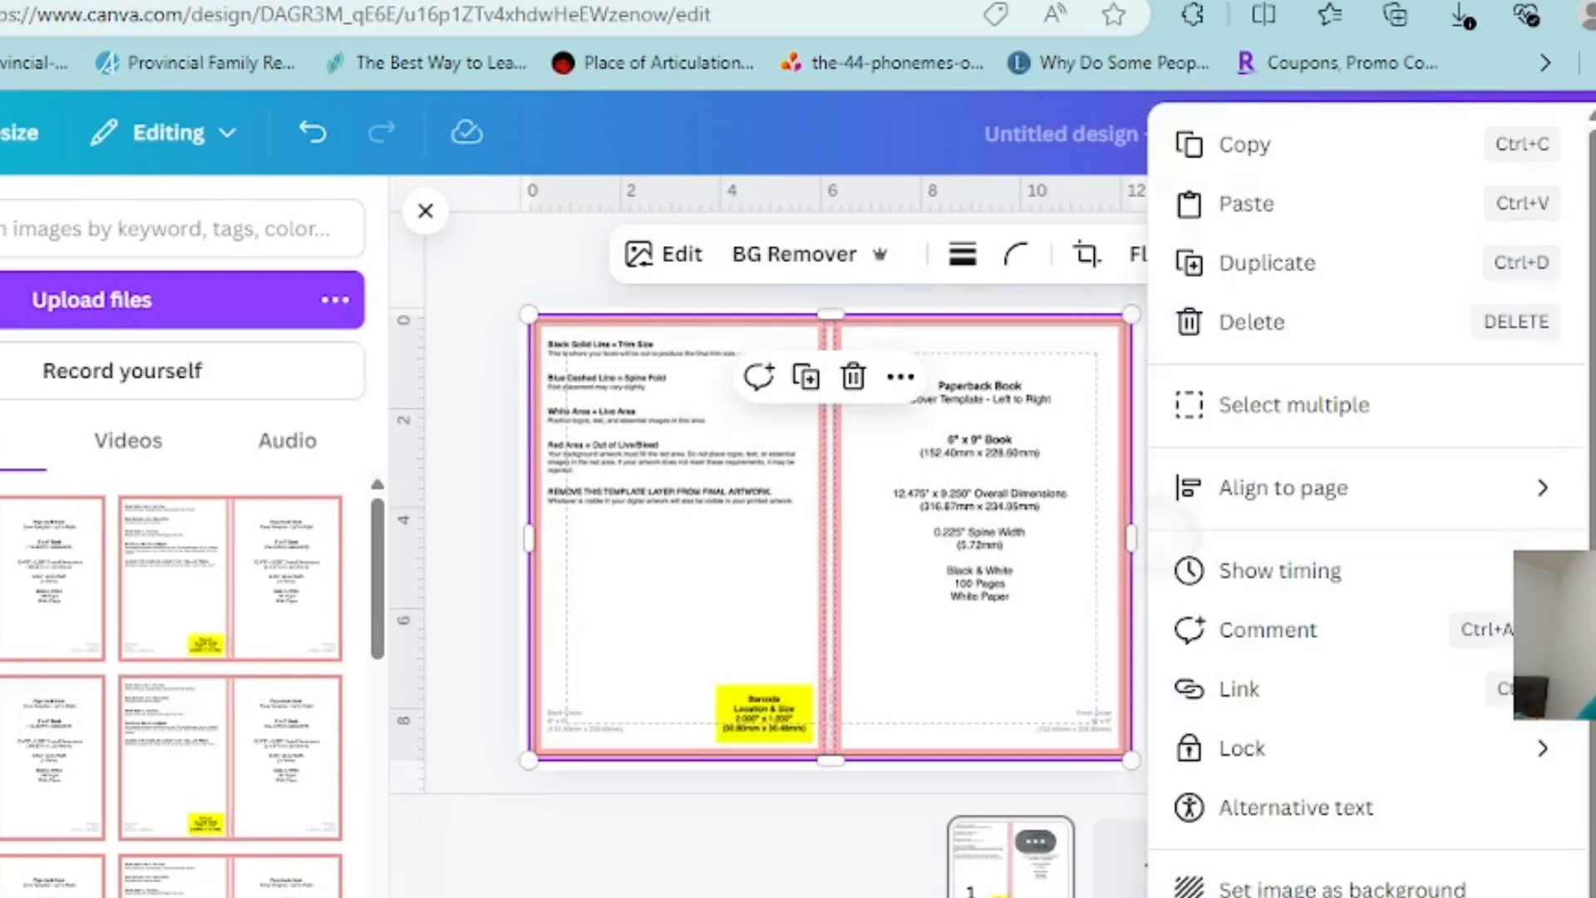
left_click(1199, 538)
left_click_drag(1131, 538, 1144, 538)
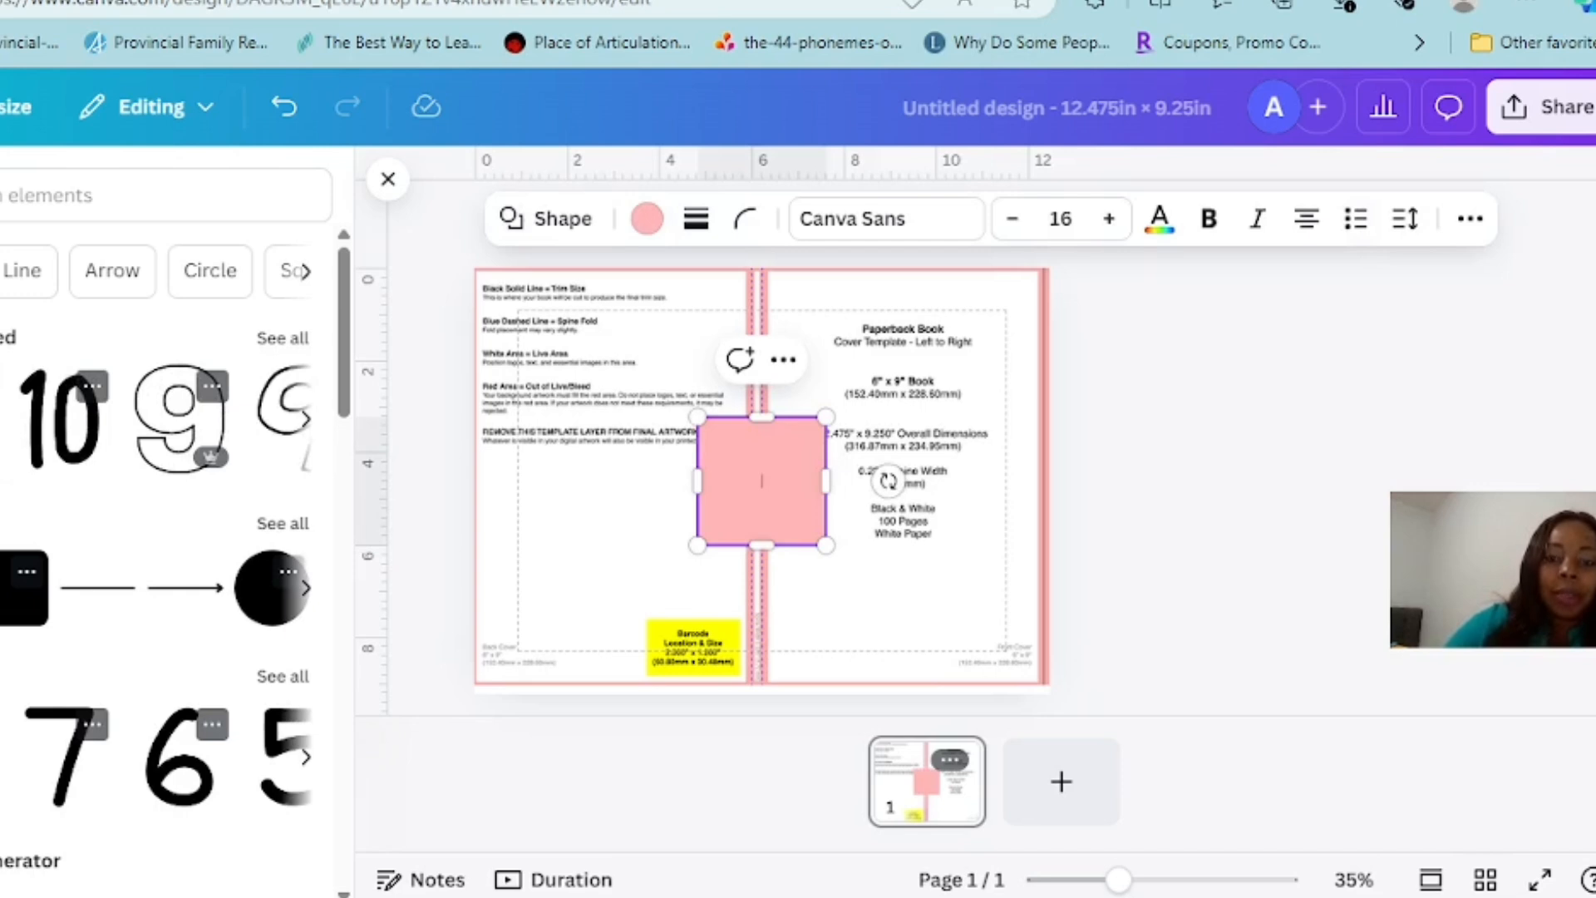
Move and stretch the pink square so it covers the template's front cover area beside the spine
left_click_drag(762, 480, 835, 331)
left_click_drag(899, 395, 1043, 684)
left_click(1158, 619)
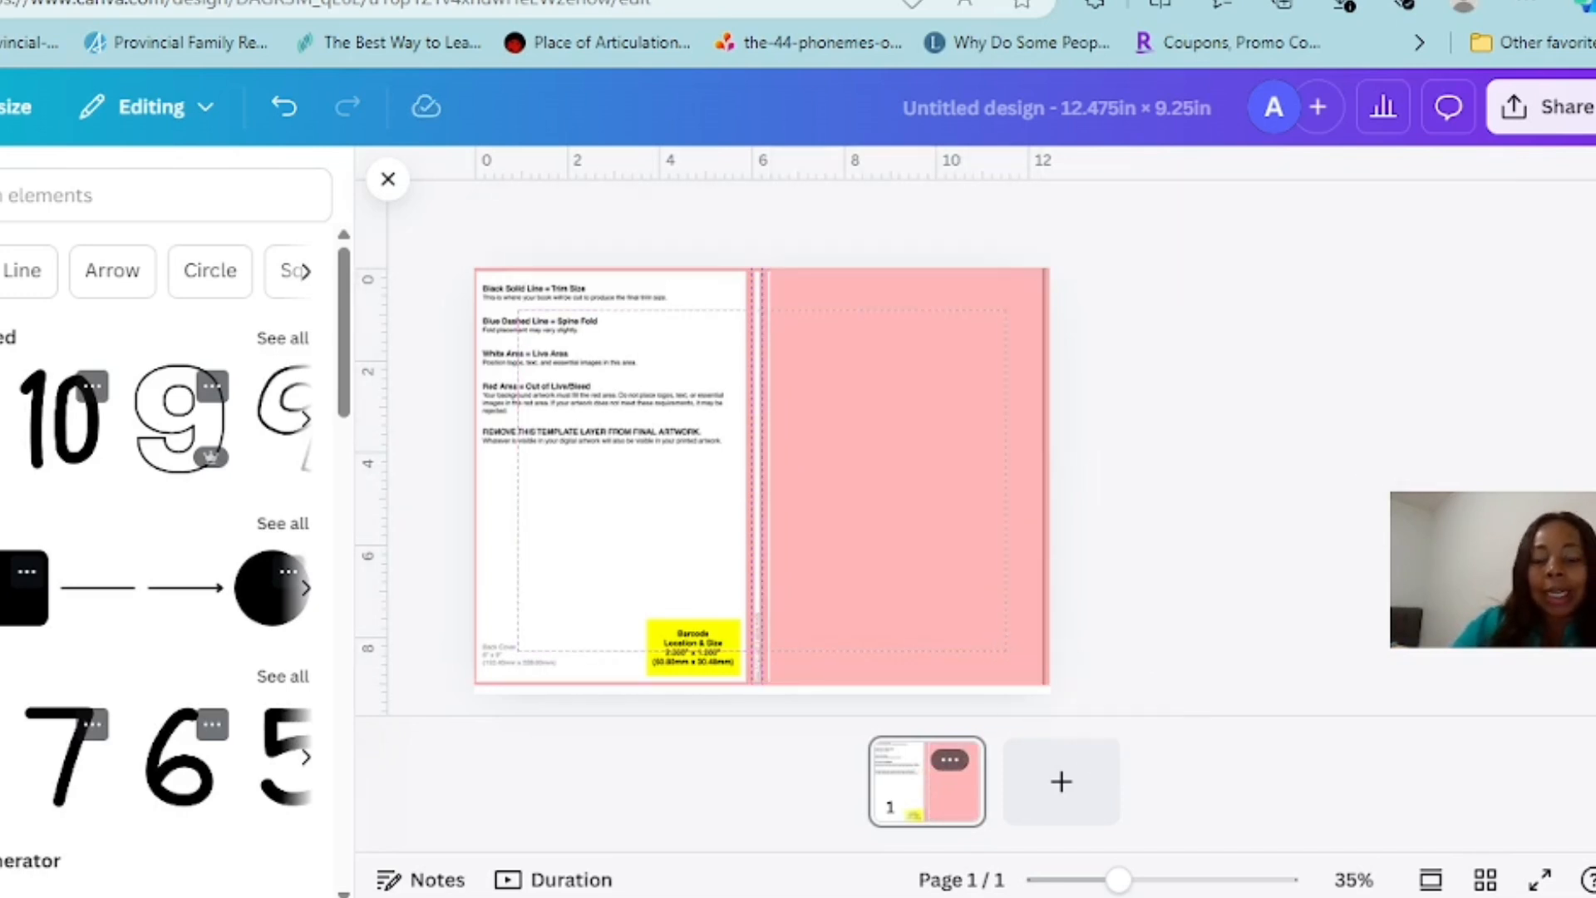
Nudge the pink front-cover rectangle slightly toward the spine in small increments and dismiss the elements library
left_click(906, 476)
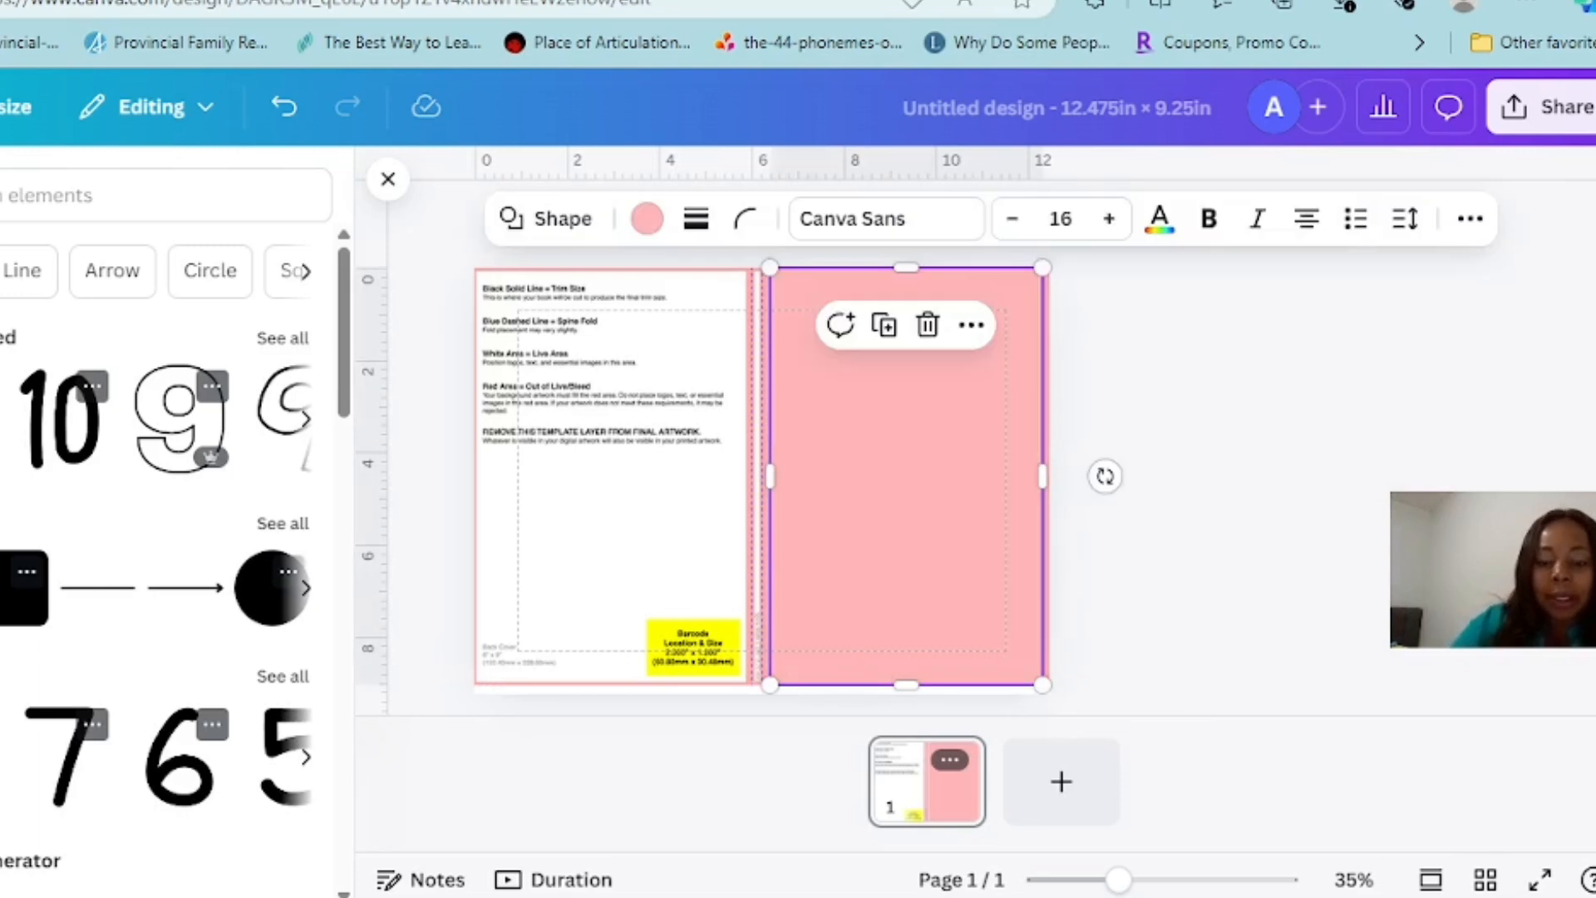
key("Left")
key("Left")
key("Left")
key("Left")
key("Left")
key("Left")
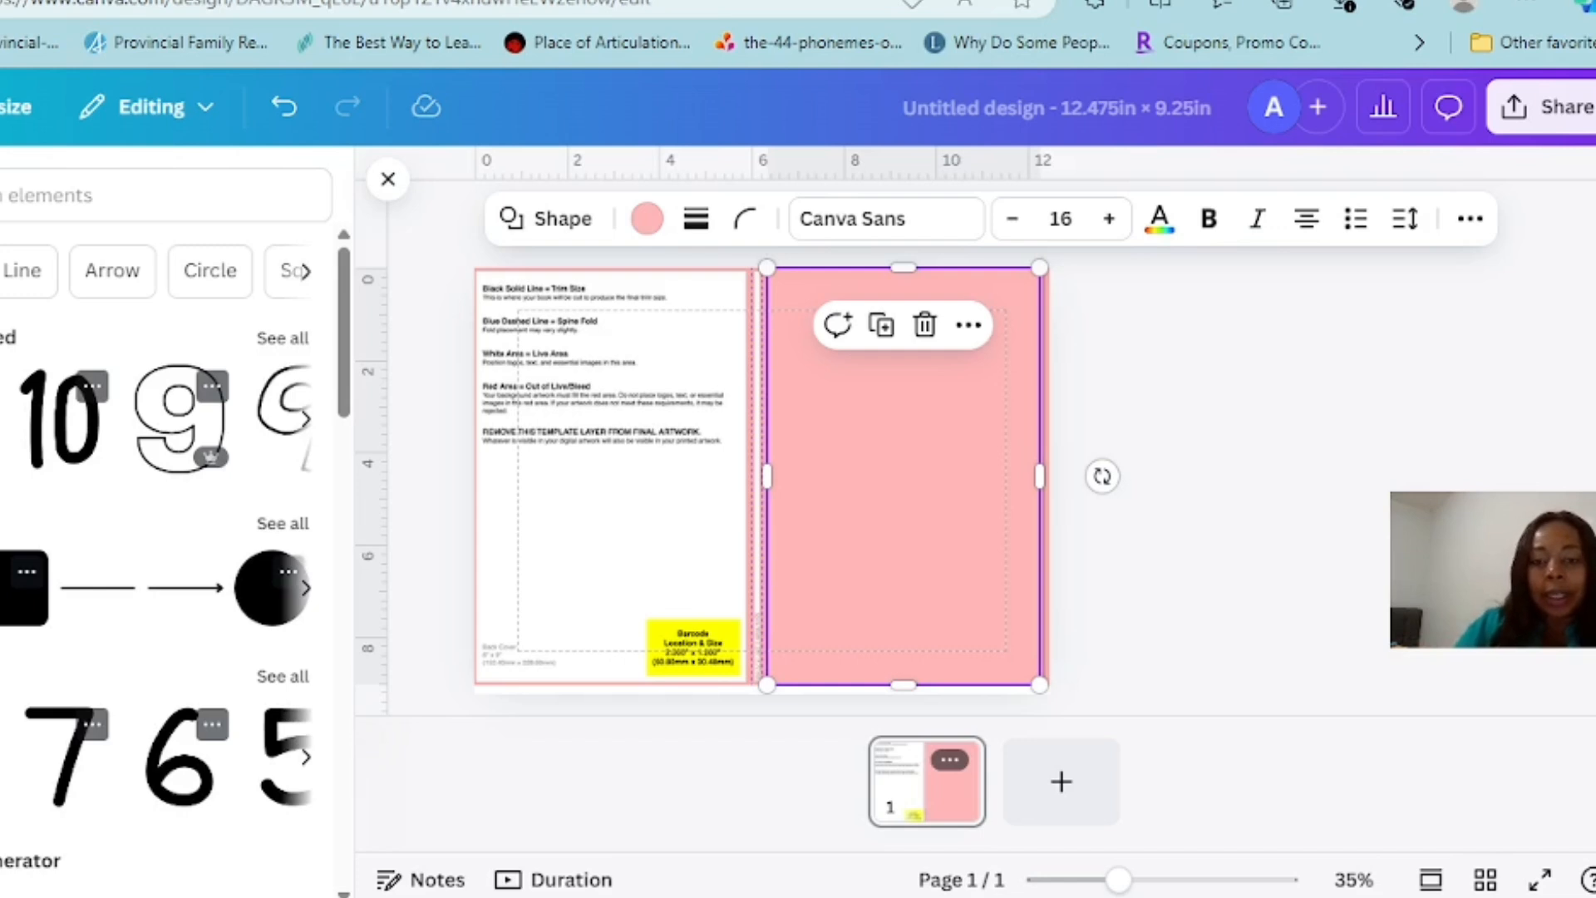
left_click(1336, 480)
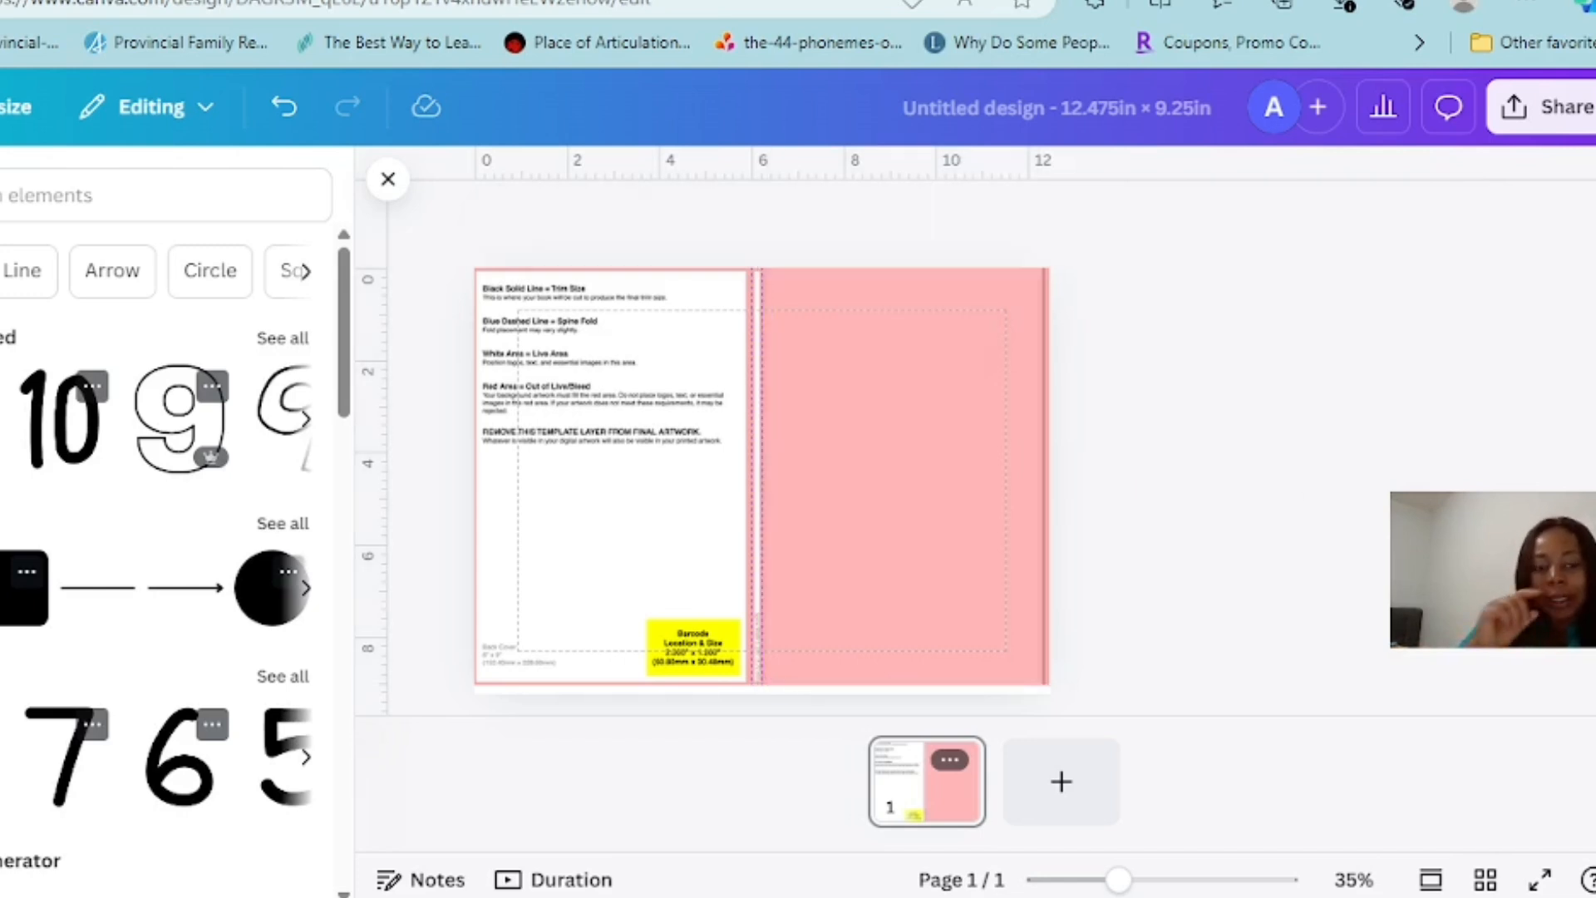
left_click(388, 179)
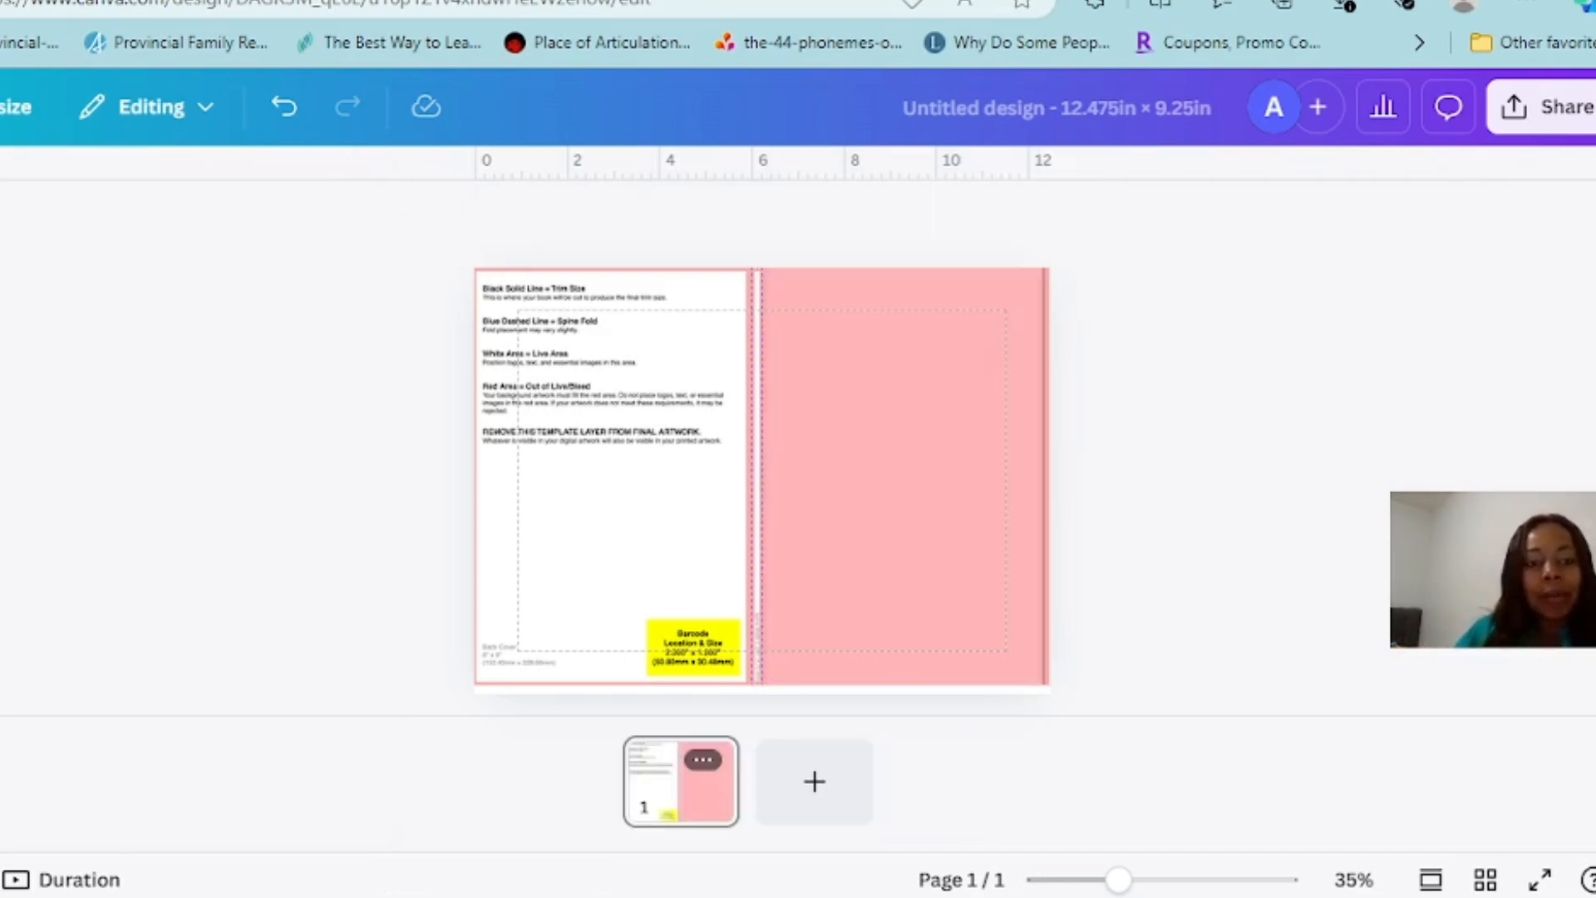
Change the front-cover rectangle's fill from the default solid colors to dark violet
left_click(903, 476)
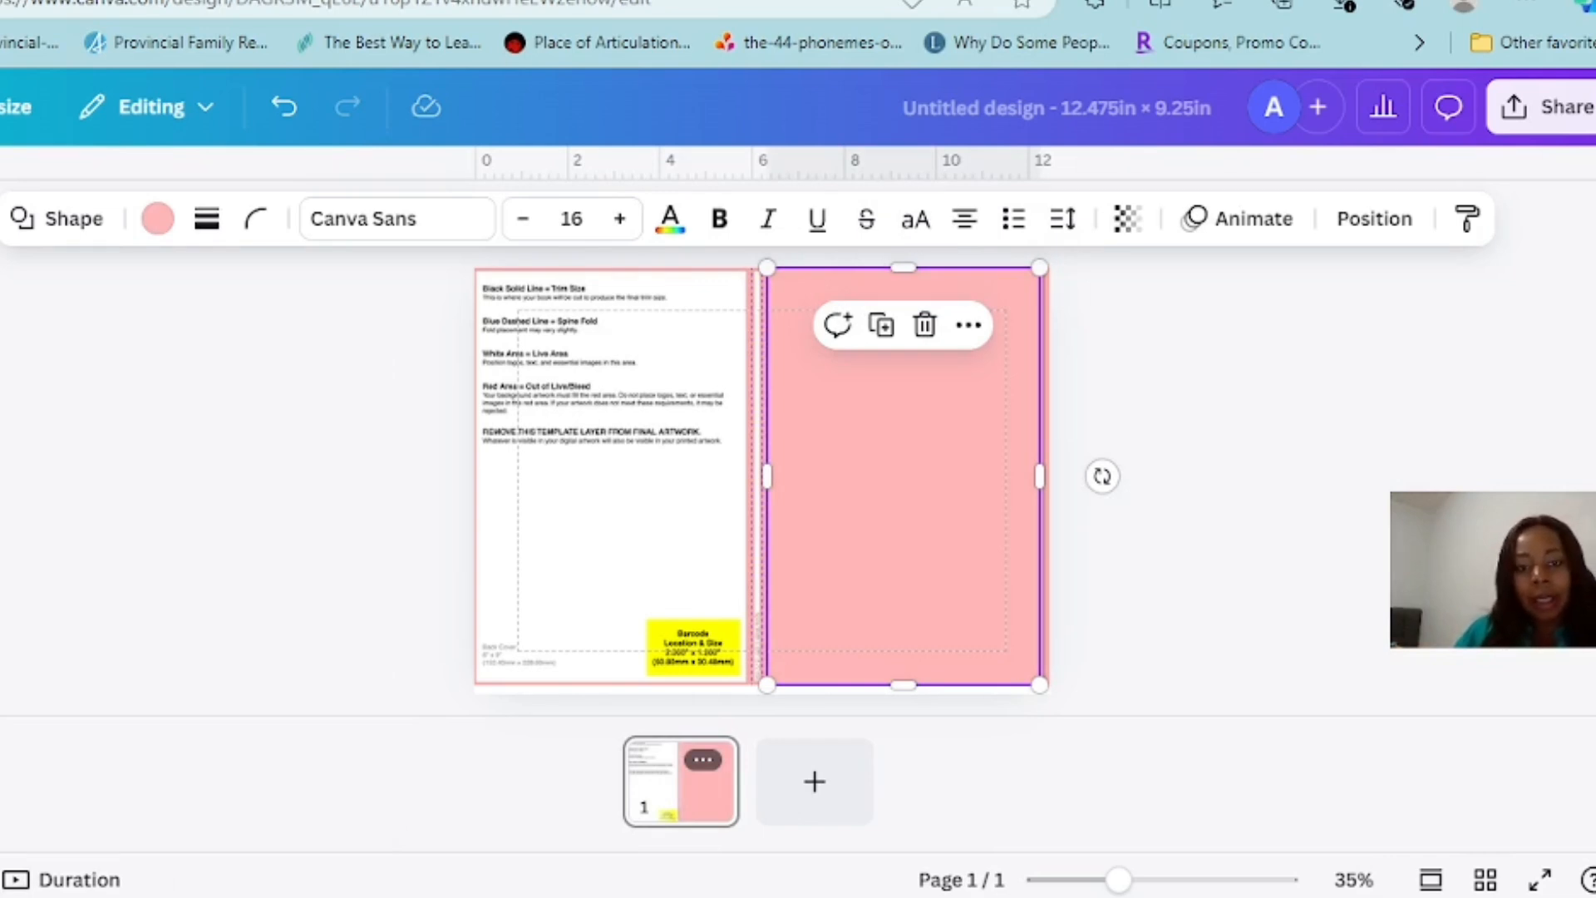
left_click(671, 219)
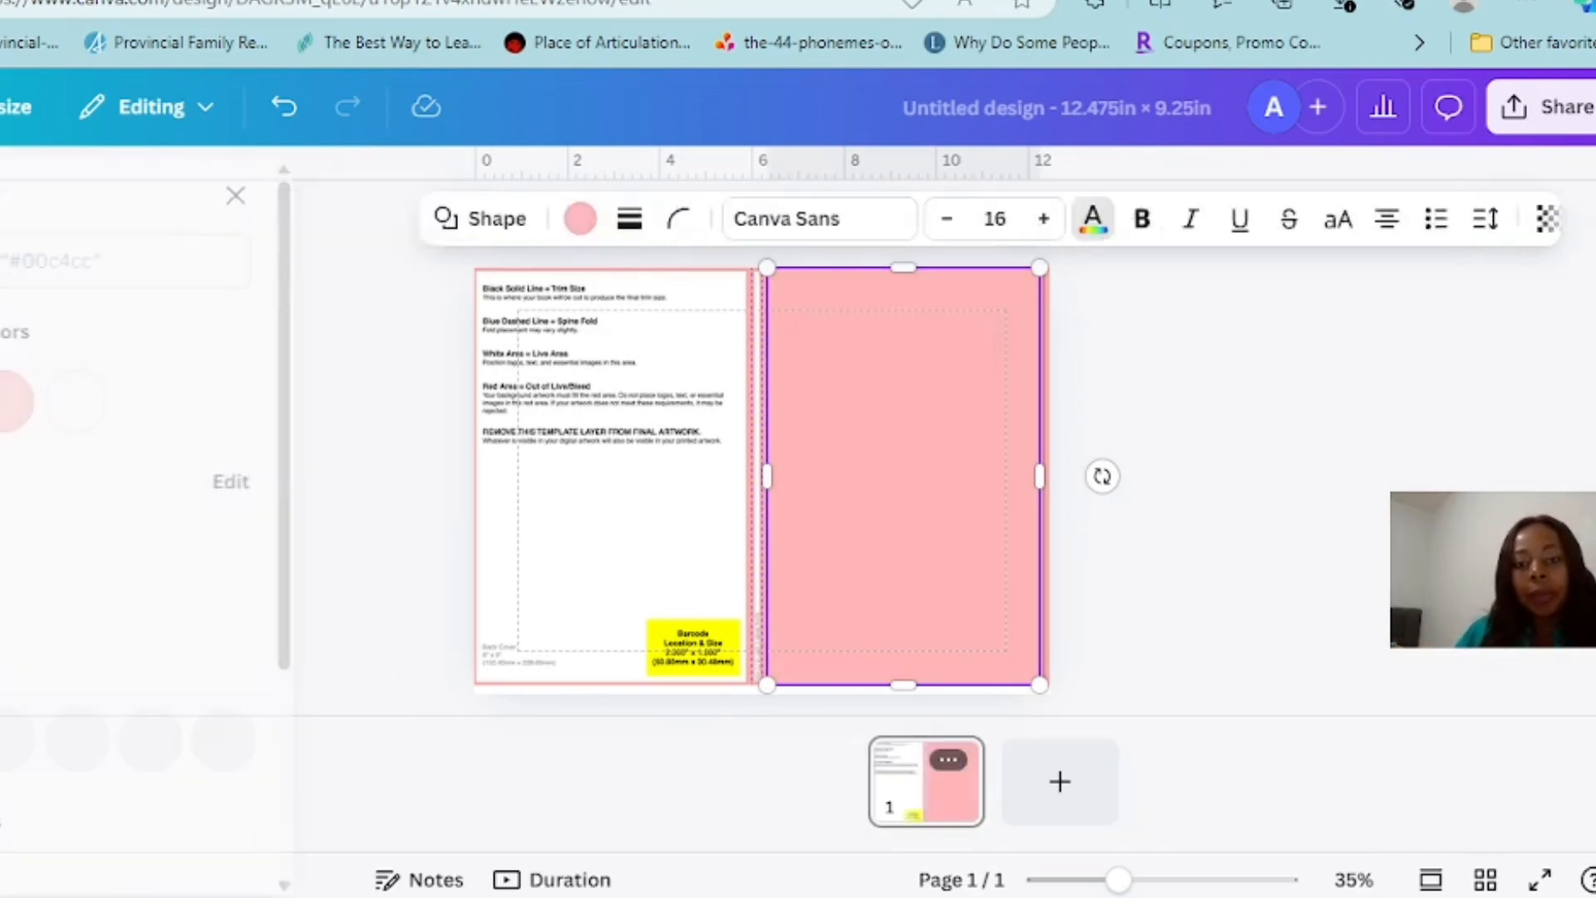
scroll(166, 532, "down", 4)
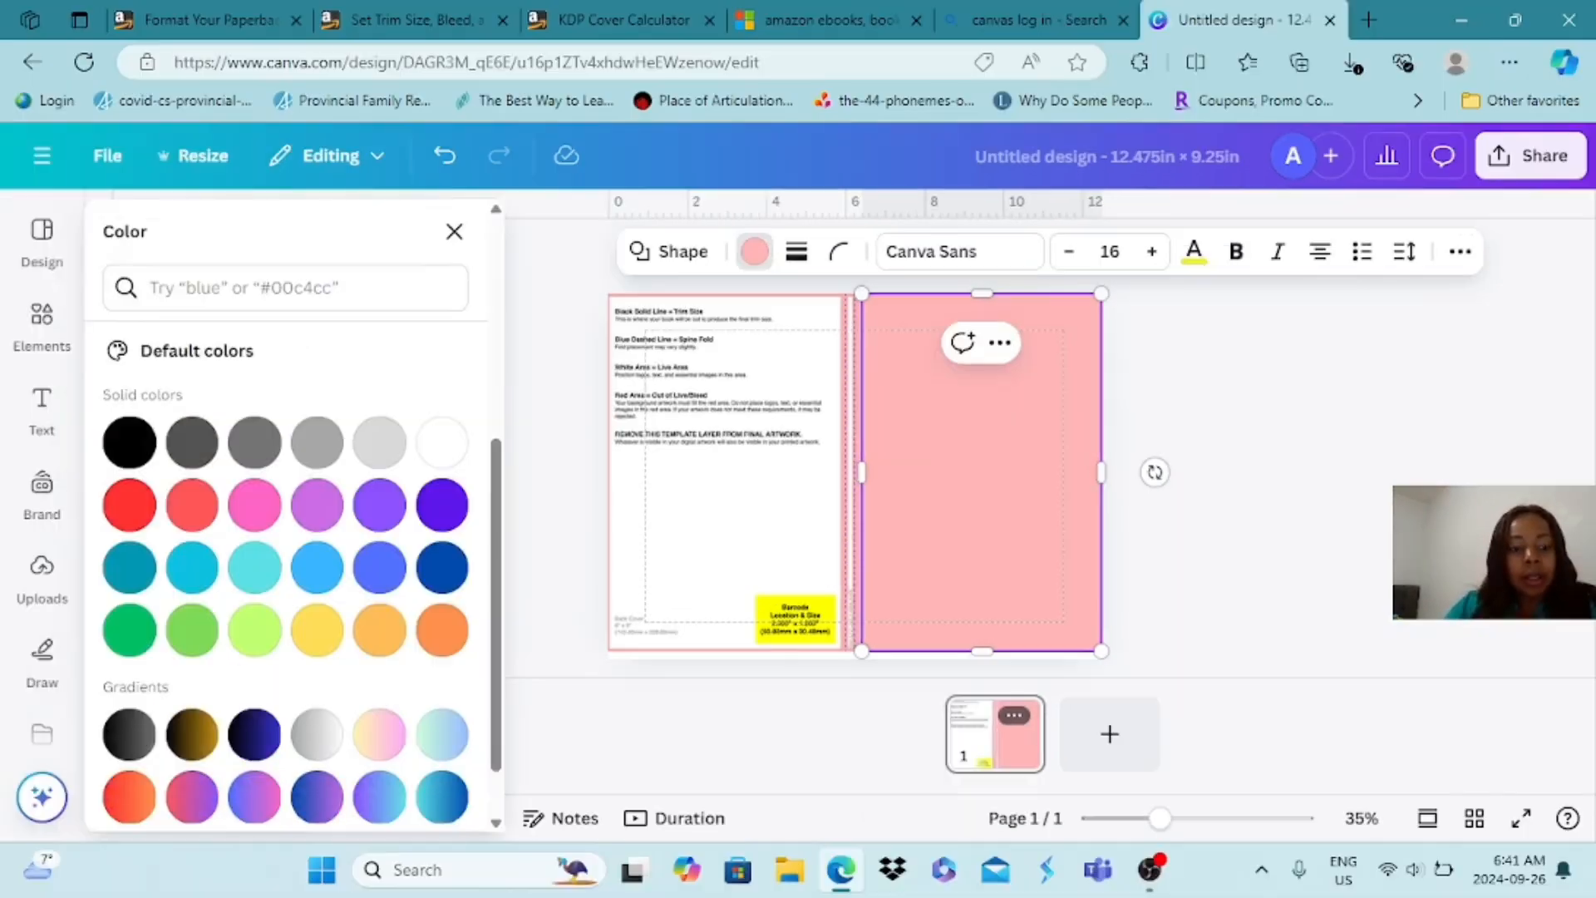
left_click(442, 505)
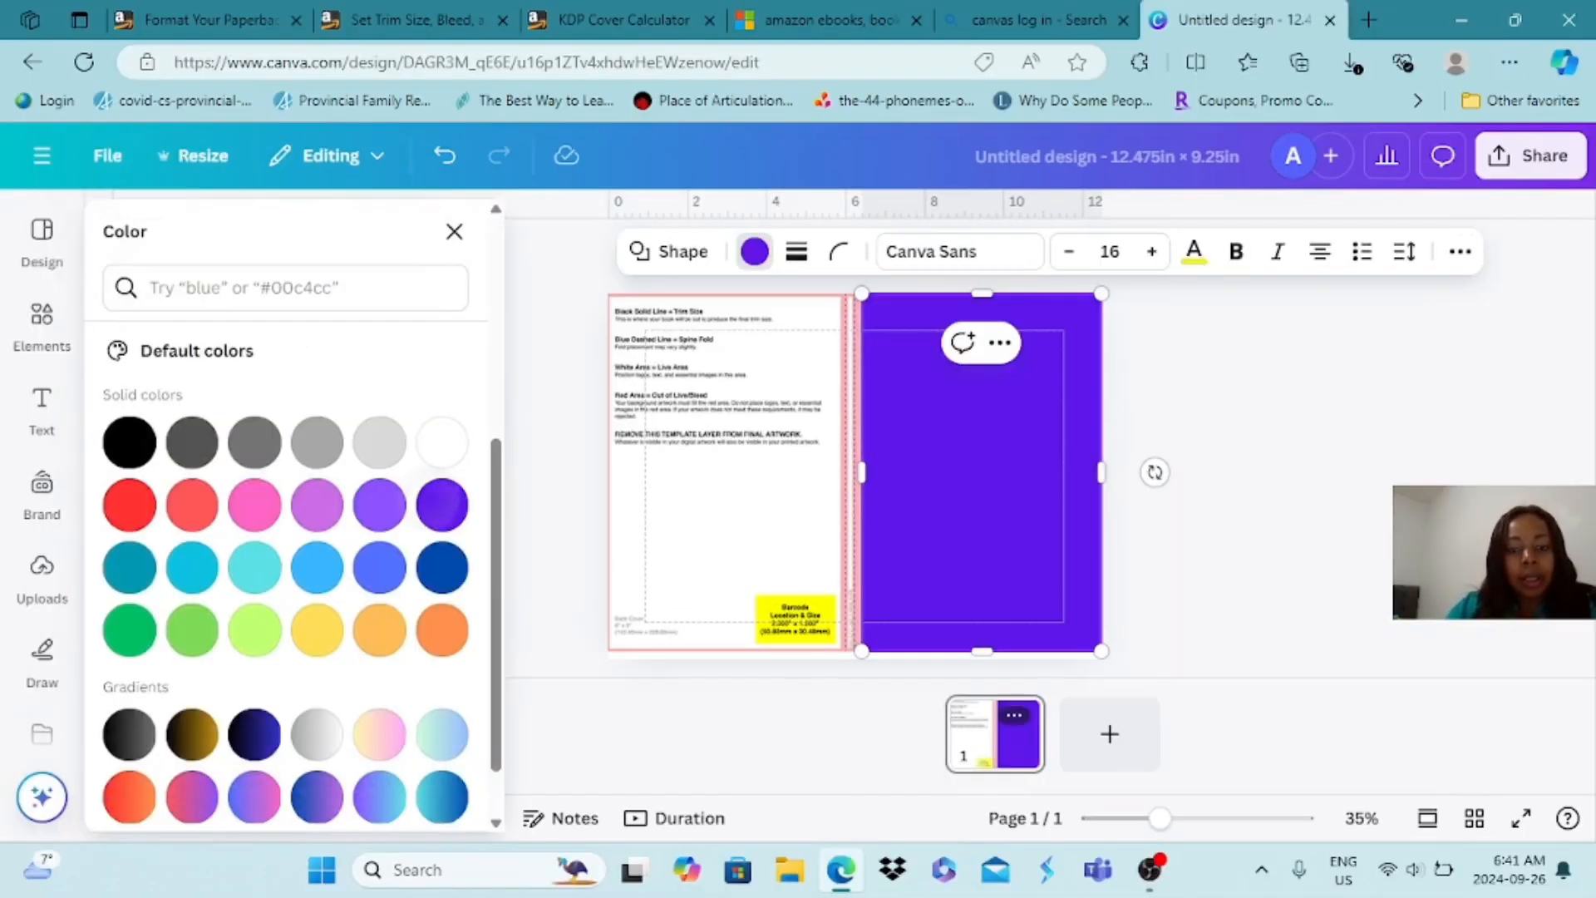
scroll(286, 541, "down", 1)
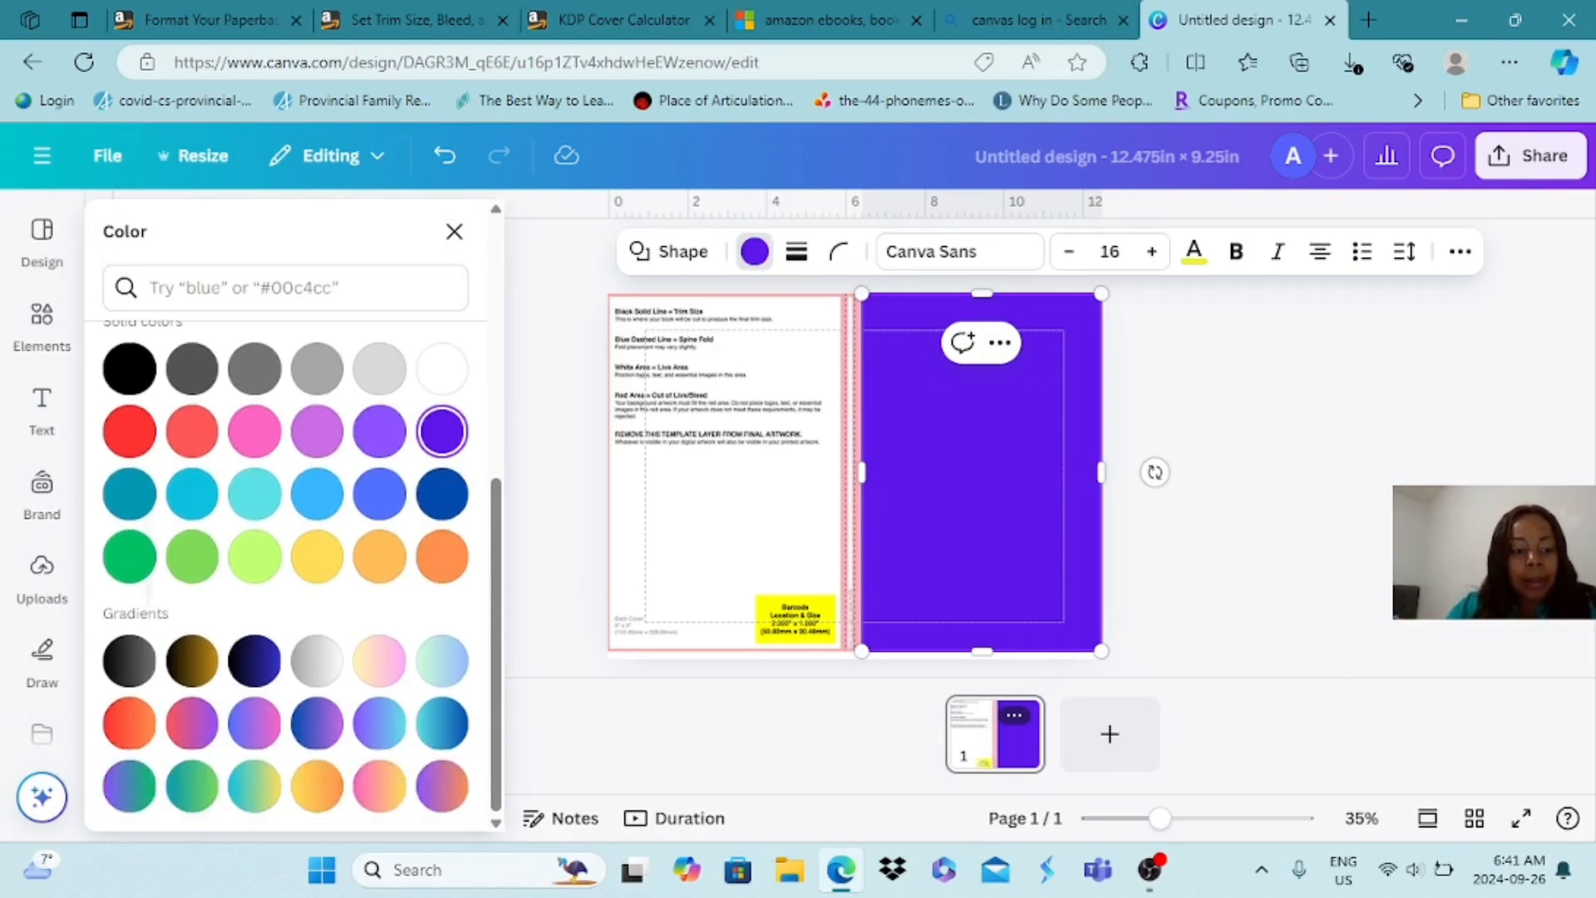
Fill the front-cover rectangle with the linear gradient running from dark blue to violet
left_click(317, 723)
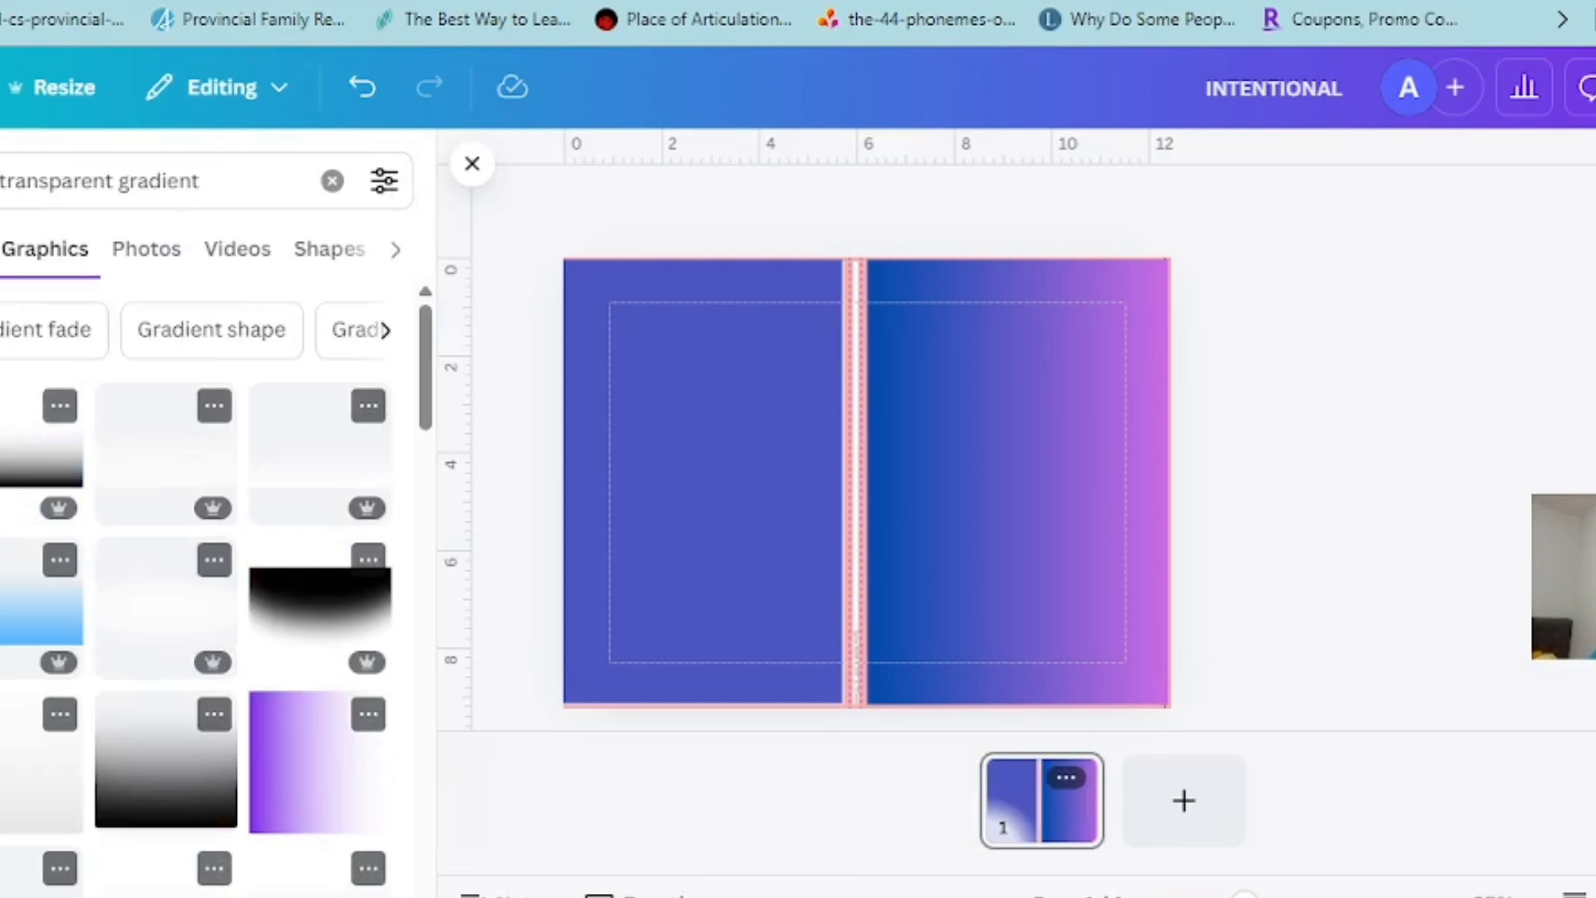
Search the elements for "children playing with their parents" and add the photo of the family of four sitting in a living room
left_click(313, 231)
left_click(332, 180)
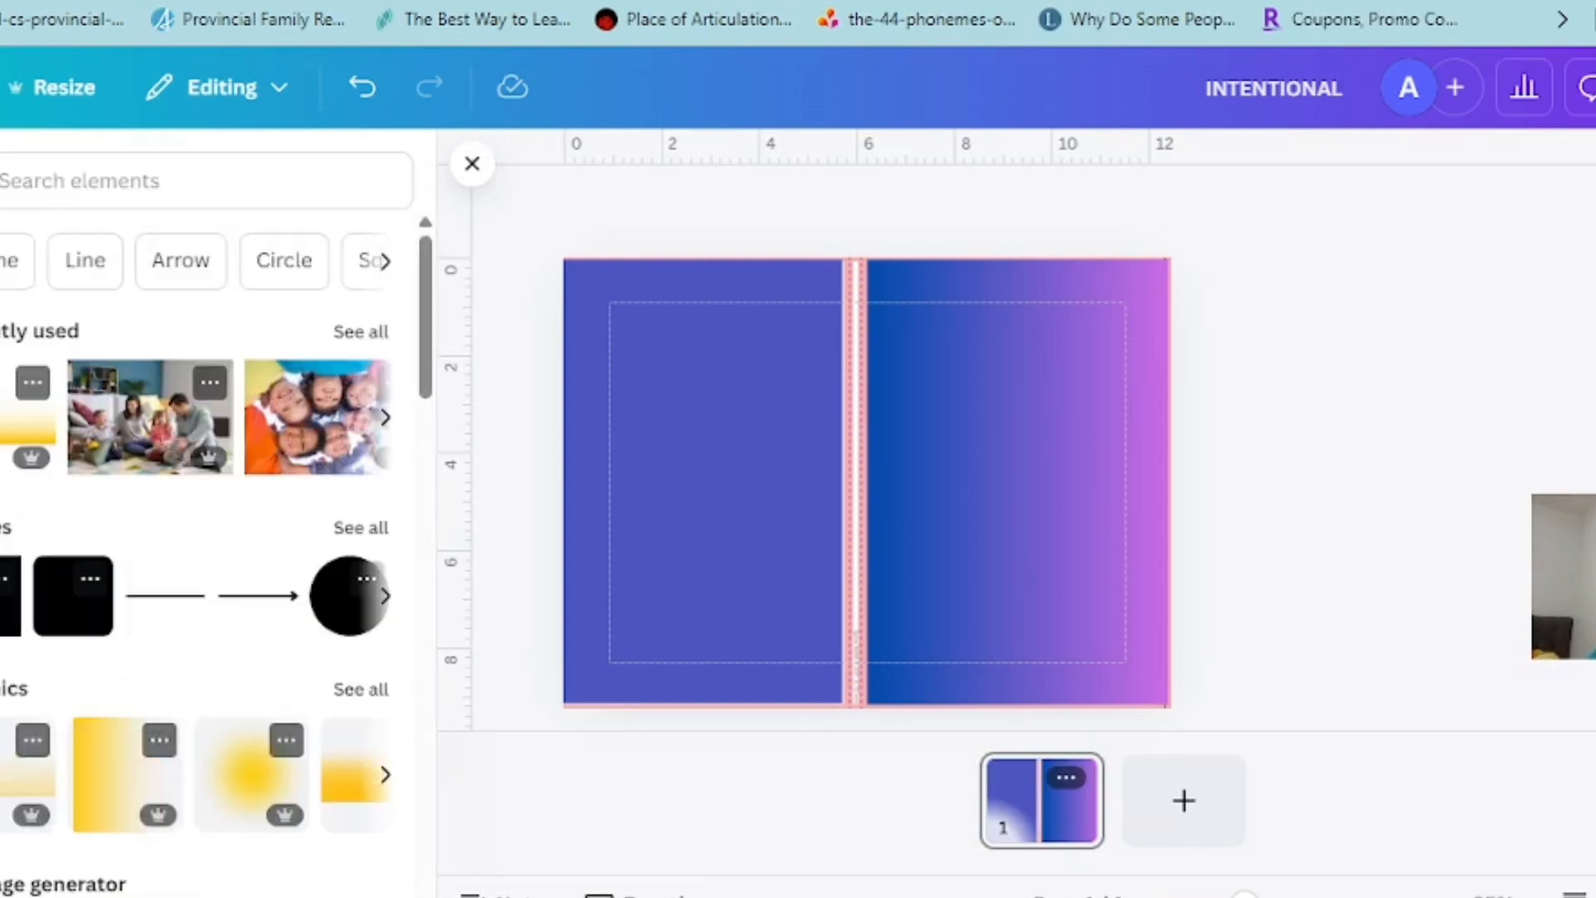
left_click(40, 182)
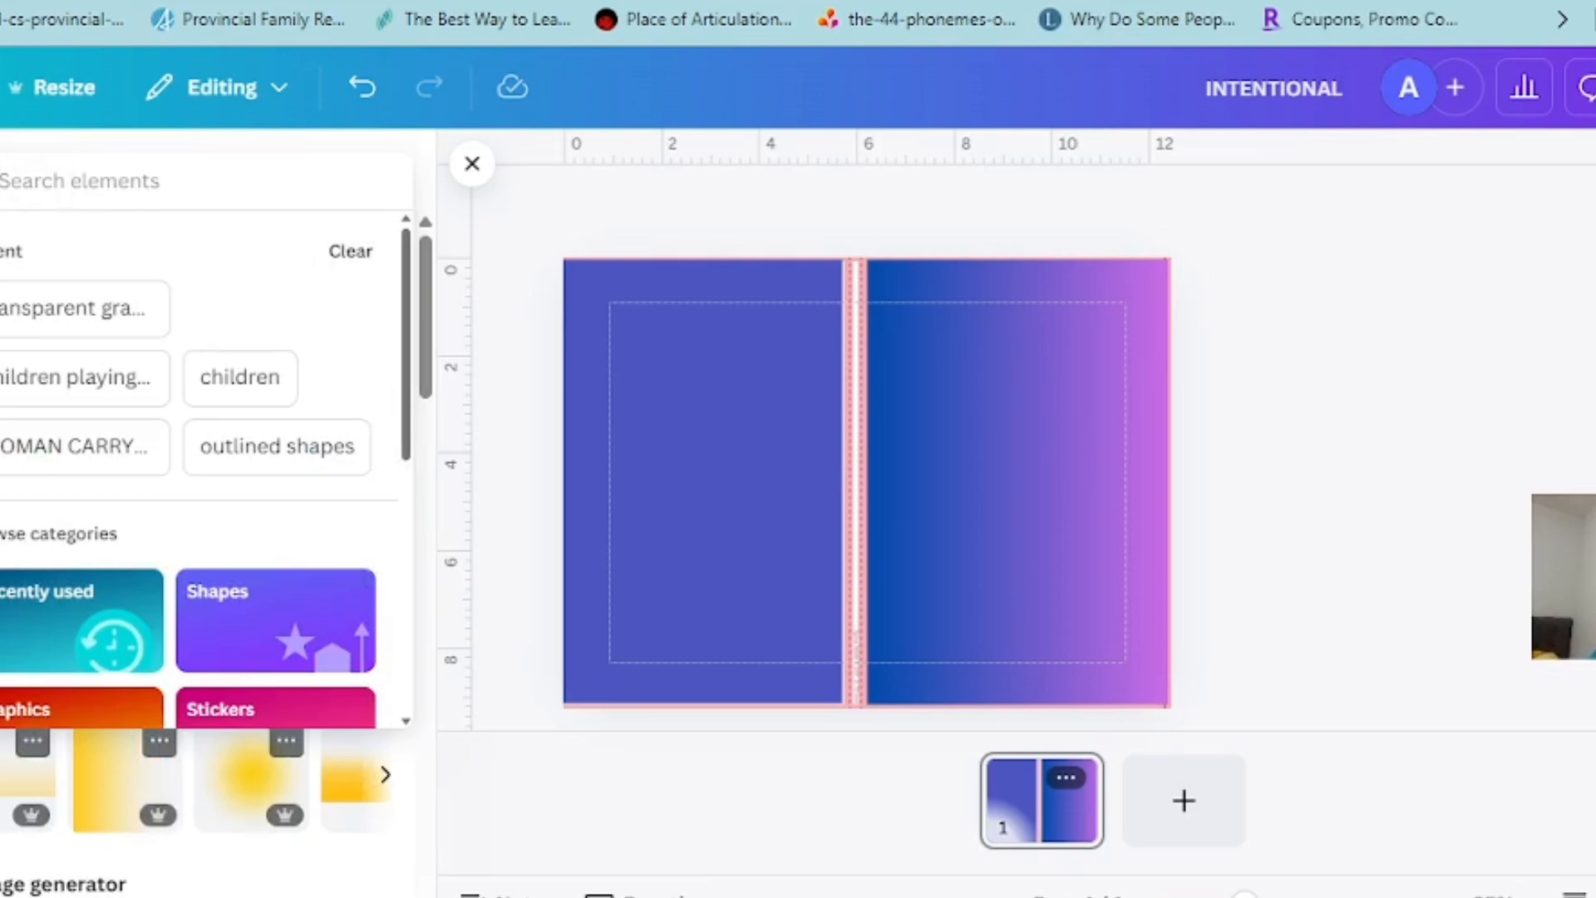
left_click(80, 378)
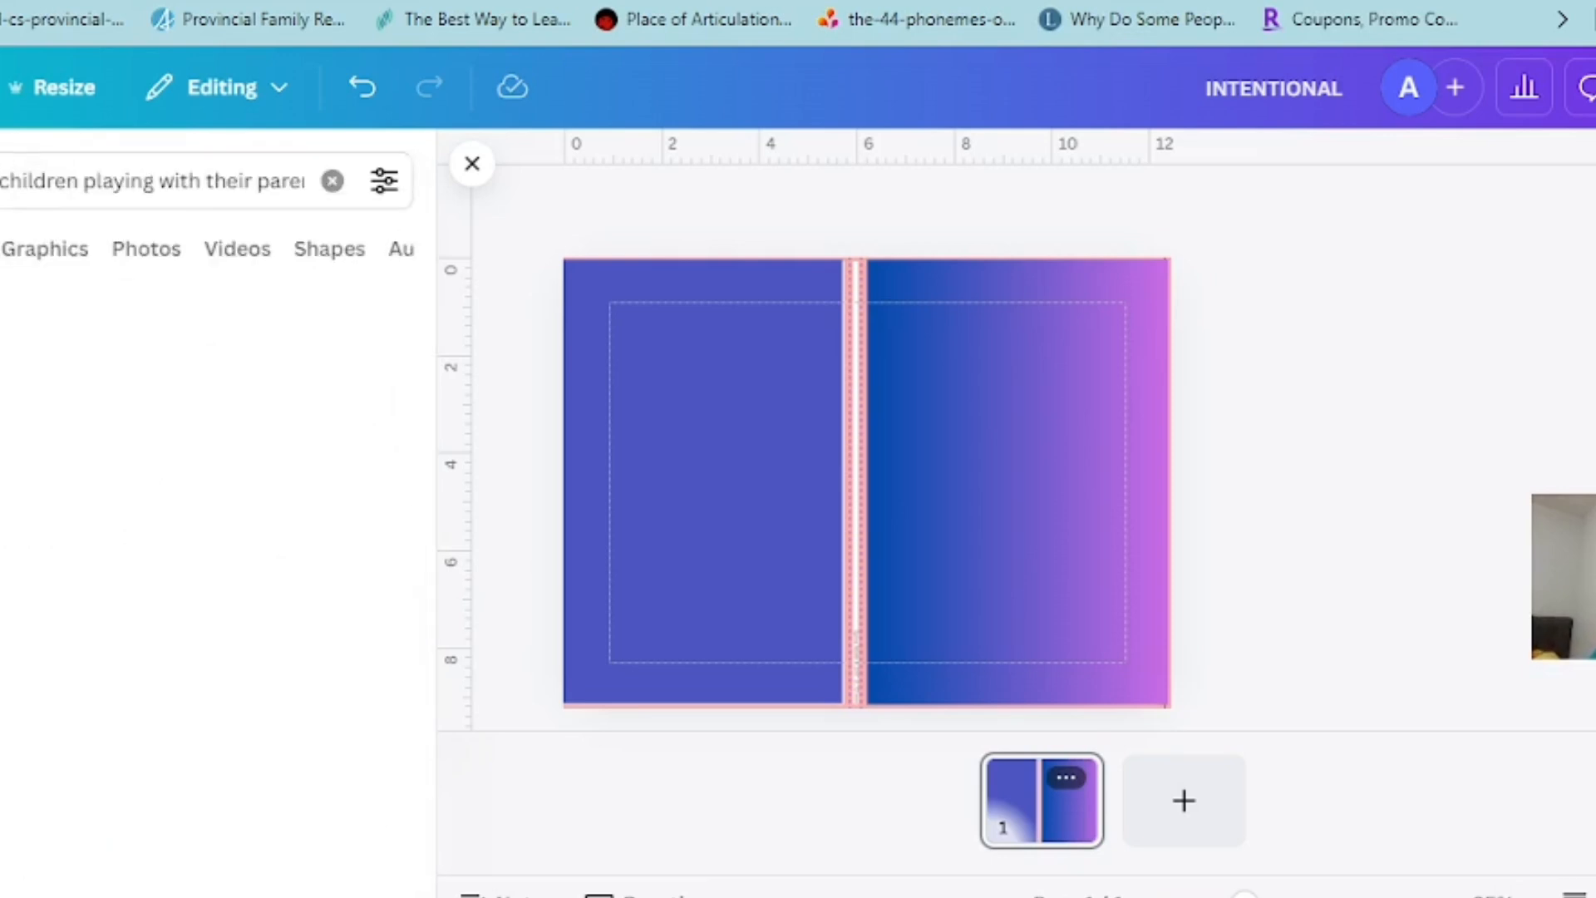
scroll(208, 582, "down", 2)
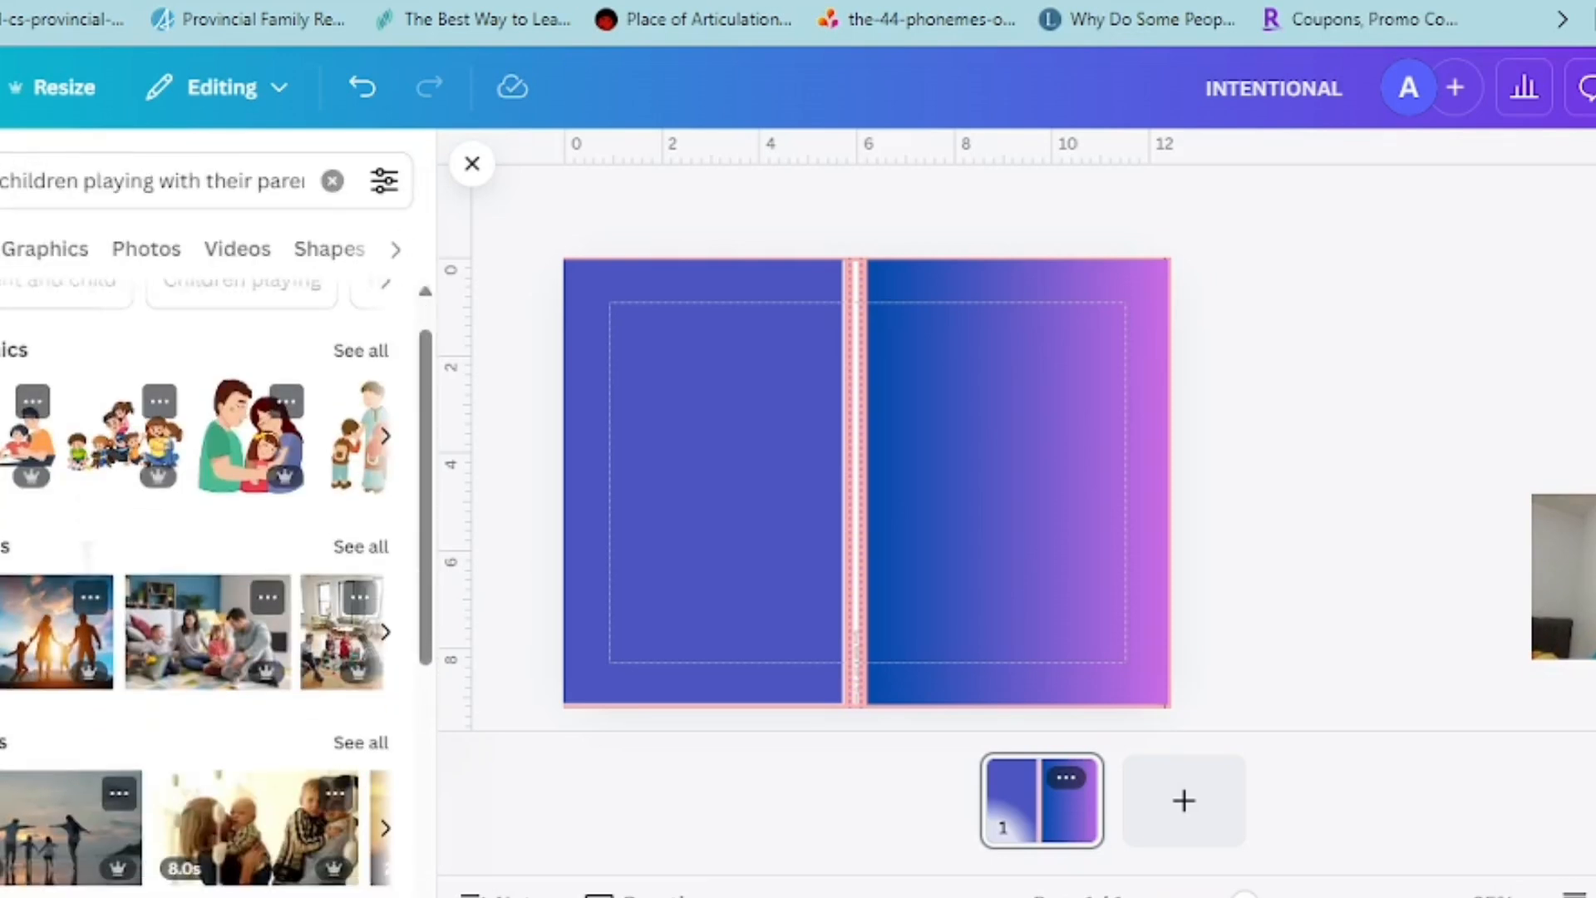
left_click(207, 549)
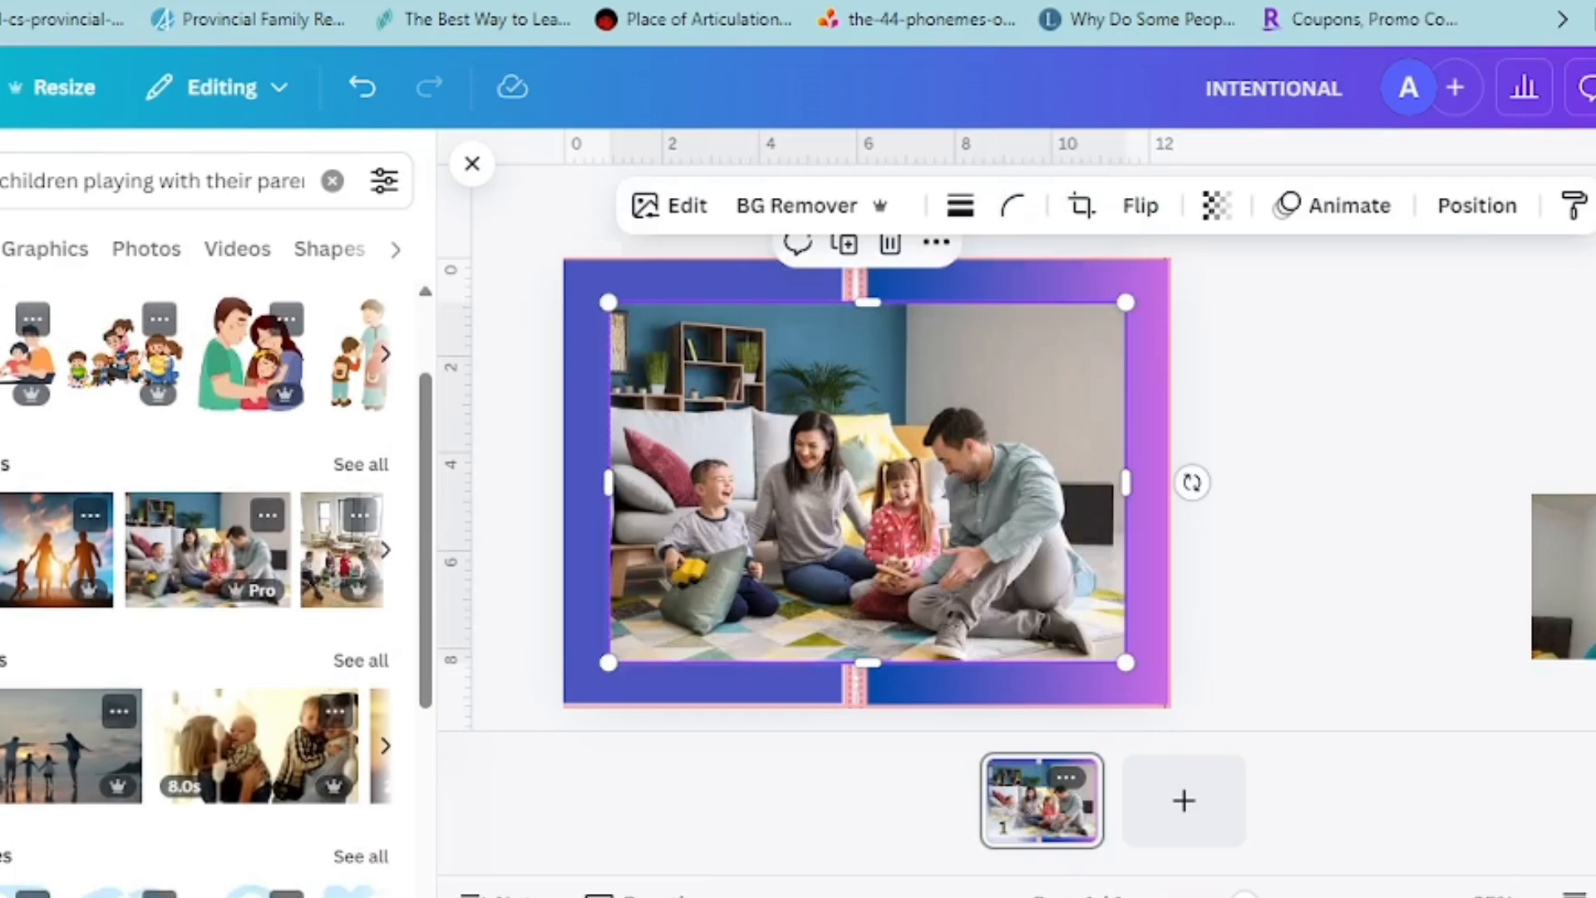
Shrink the family photo and place it on the lower half of the front cover, spanning from the spine almost to the outer edge
left_click_drag(1126, 302, 952, 424)
left_click_drag(819, 528, 1038, 505)
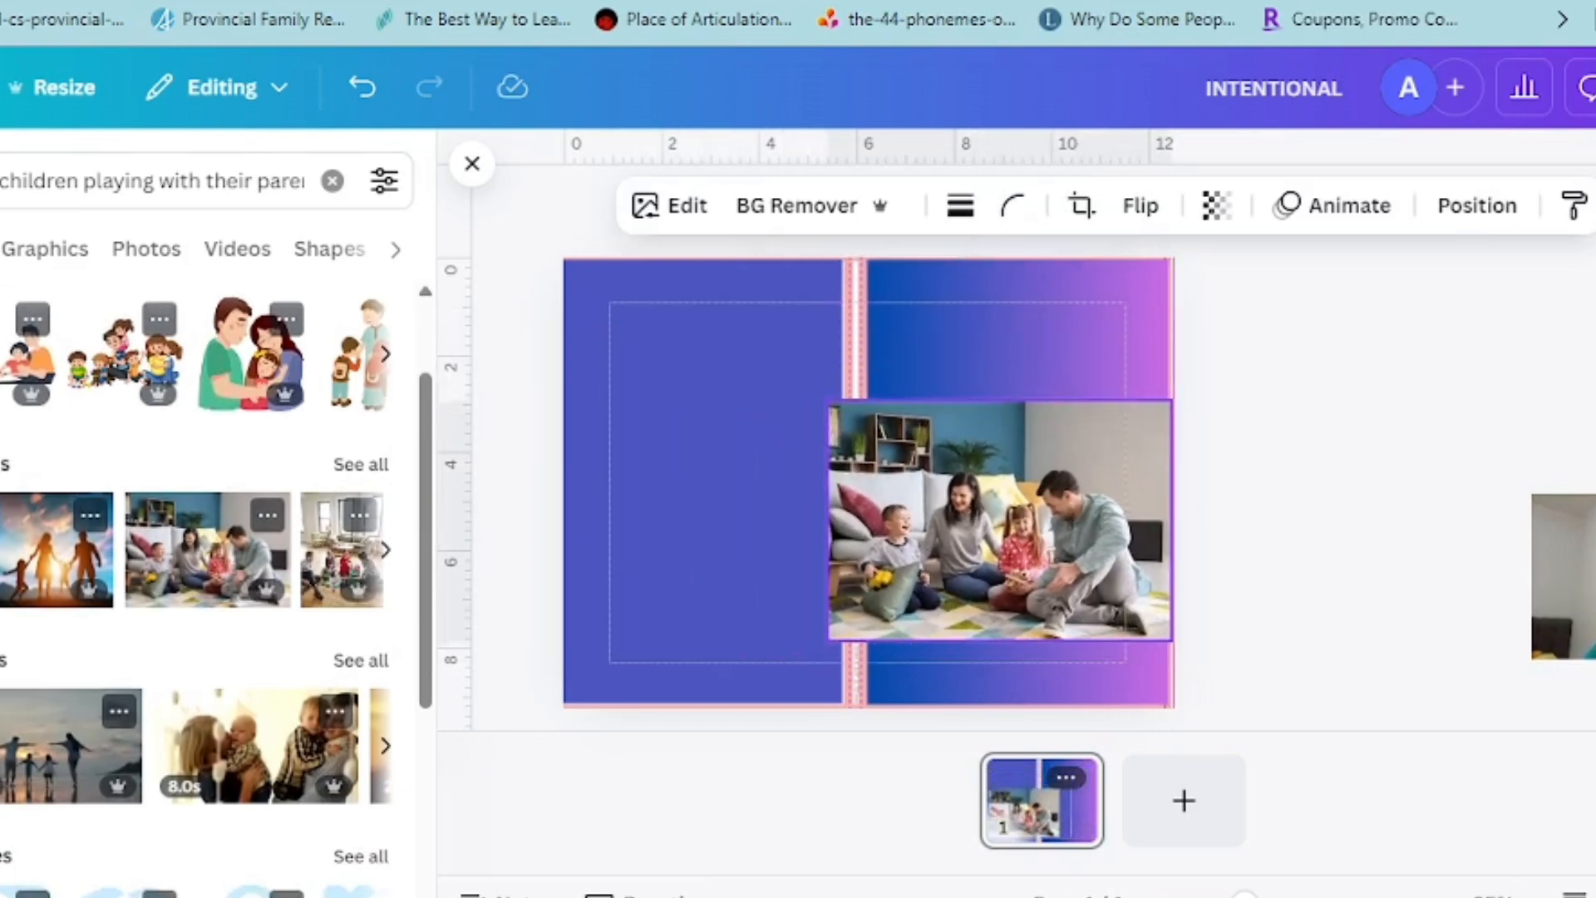
left_click_drag(1148, 392, 1070, 463)
left_click_drag(998, 540, 1038, 548)
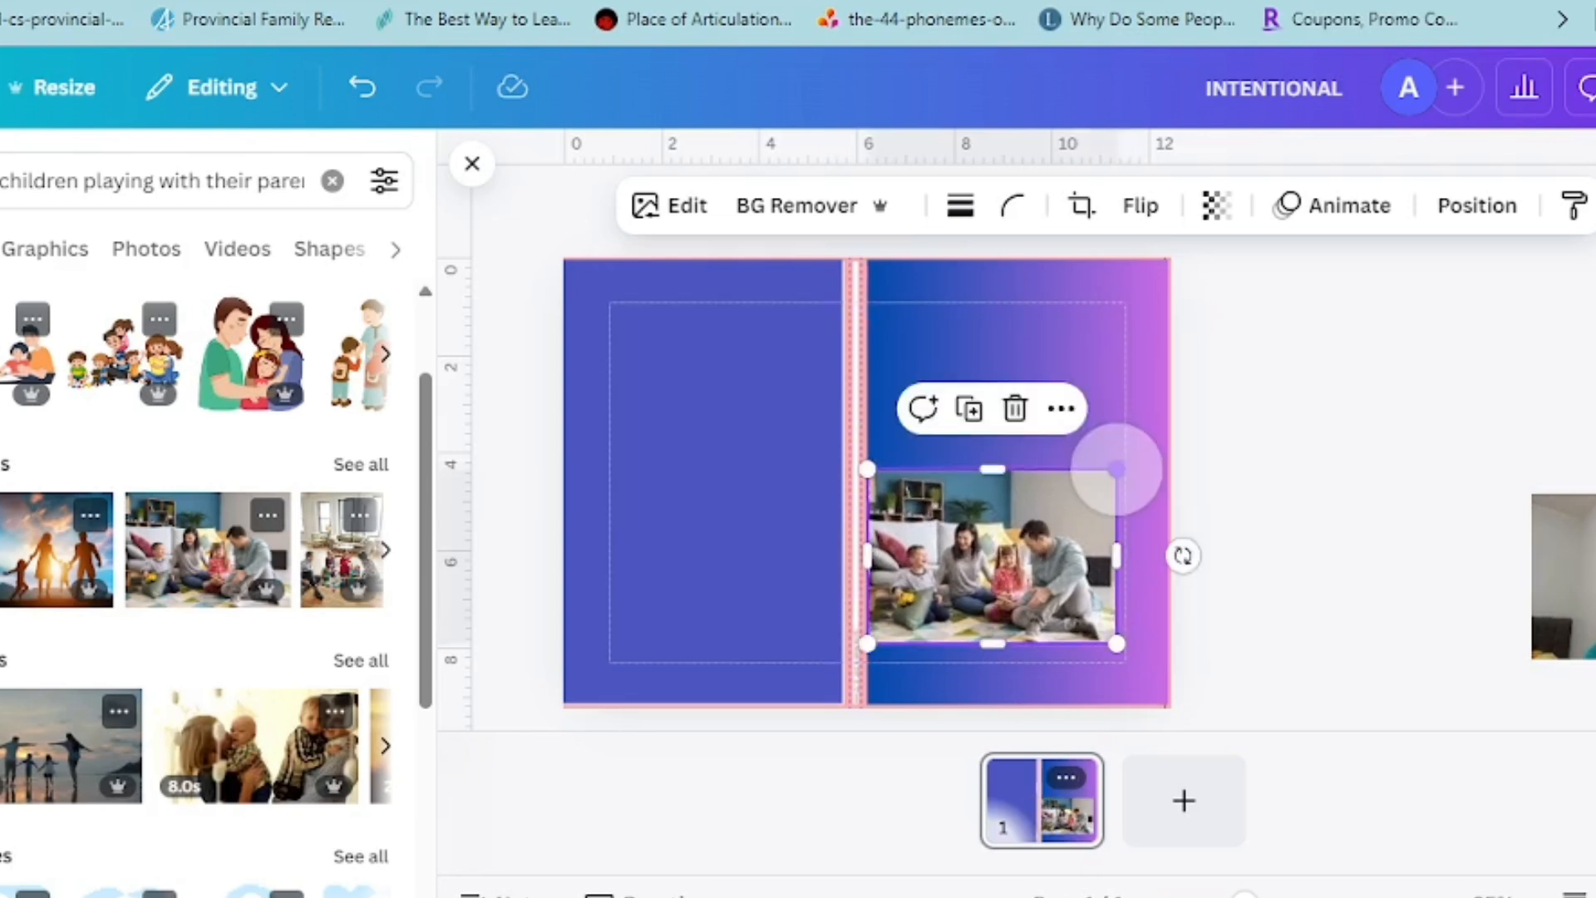
left_click_drag(1117, 642, 1156, 668)
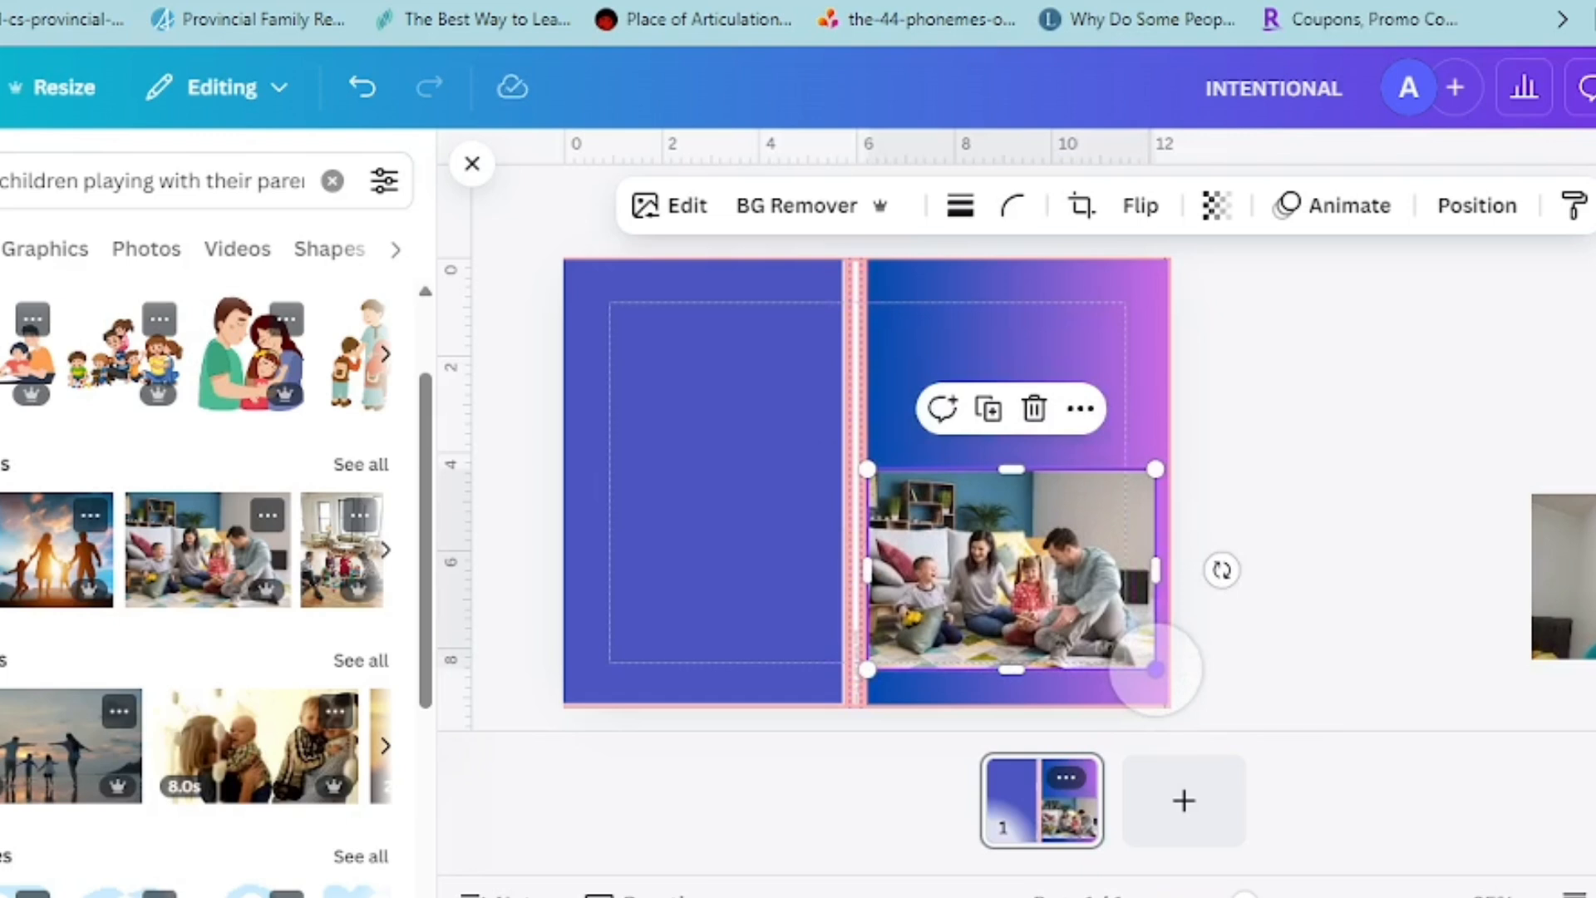
left_click(1274, 556)
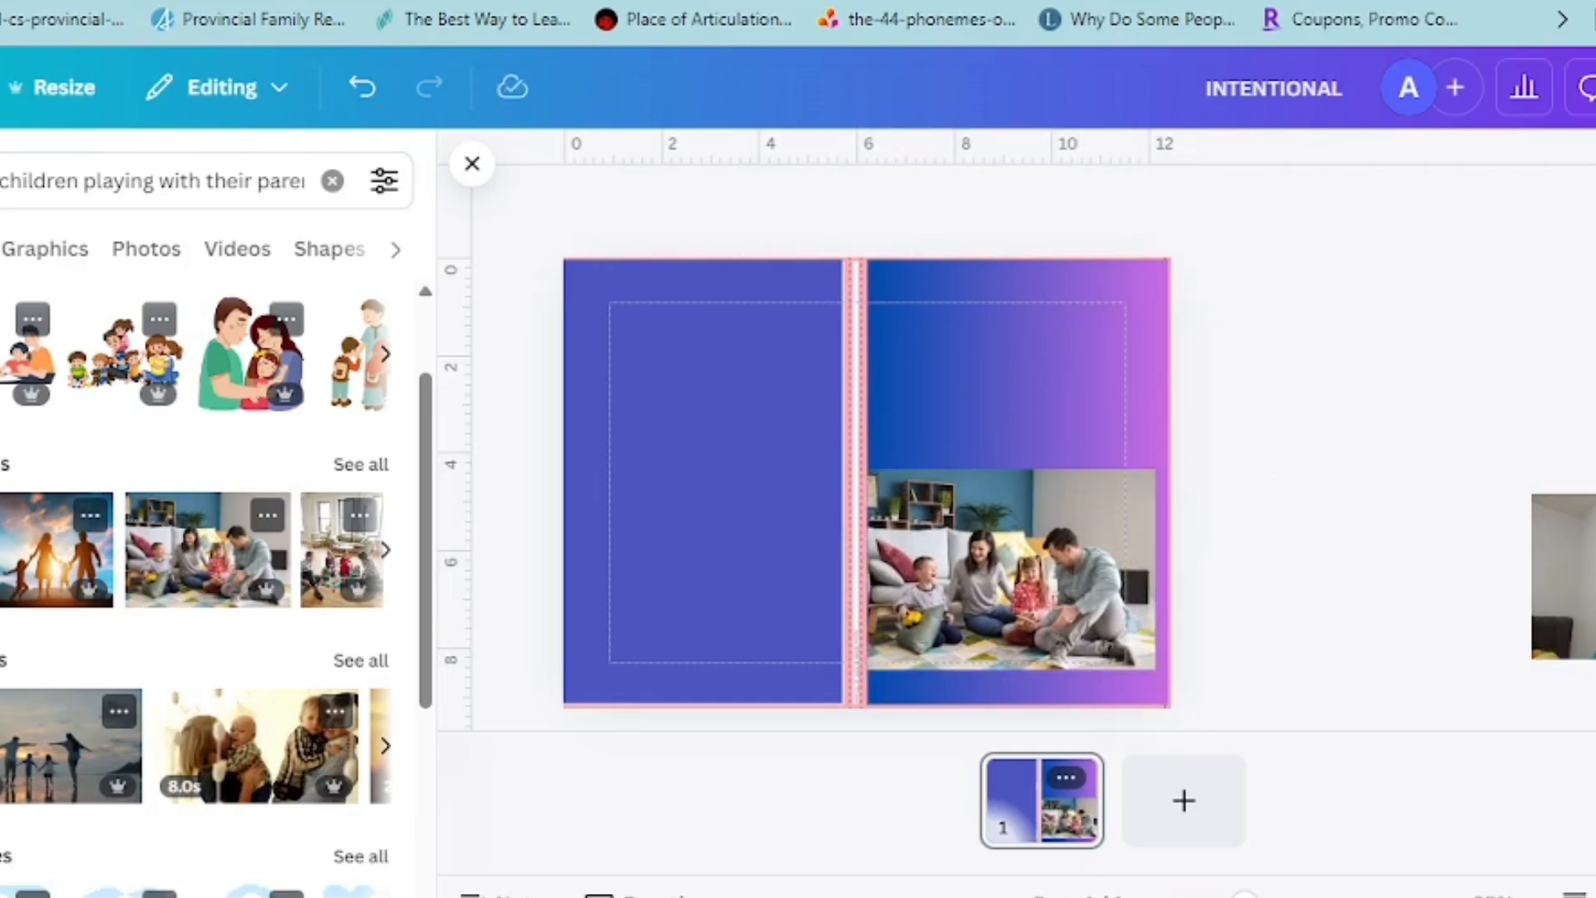
Add a heading reading "INTENTIONAL" and move it up onto the front cover above the family photo
key("ctrl+slash")
key("ctrl+slash")
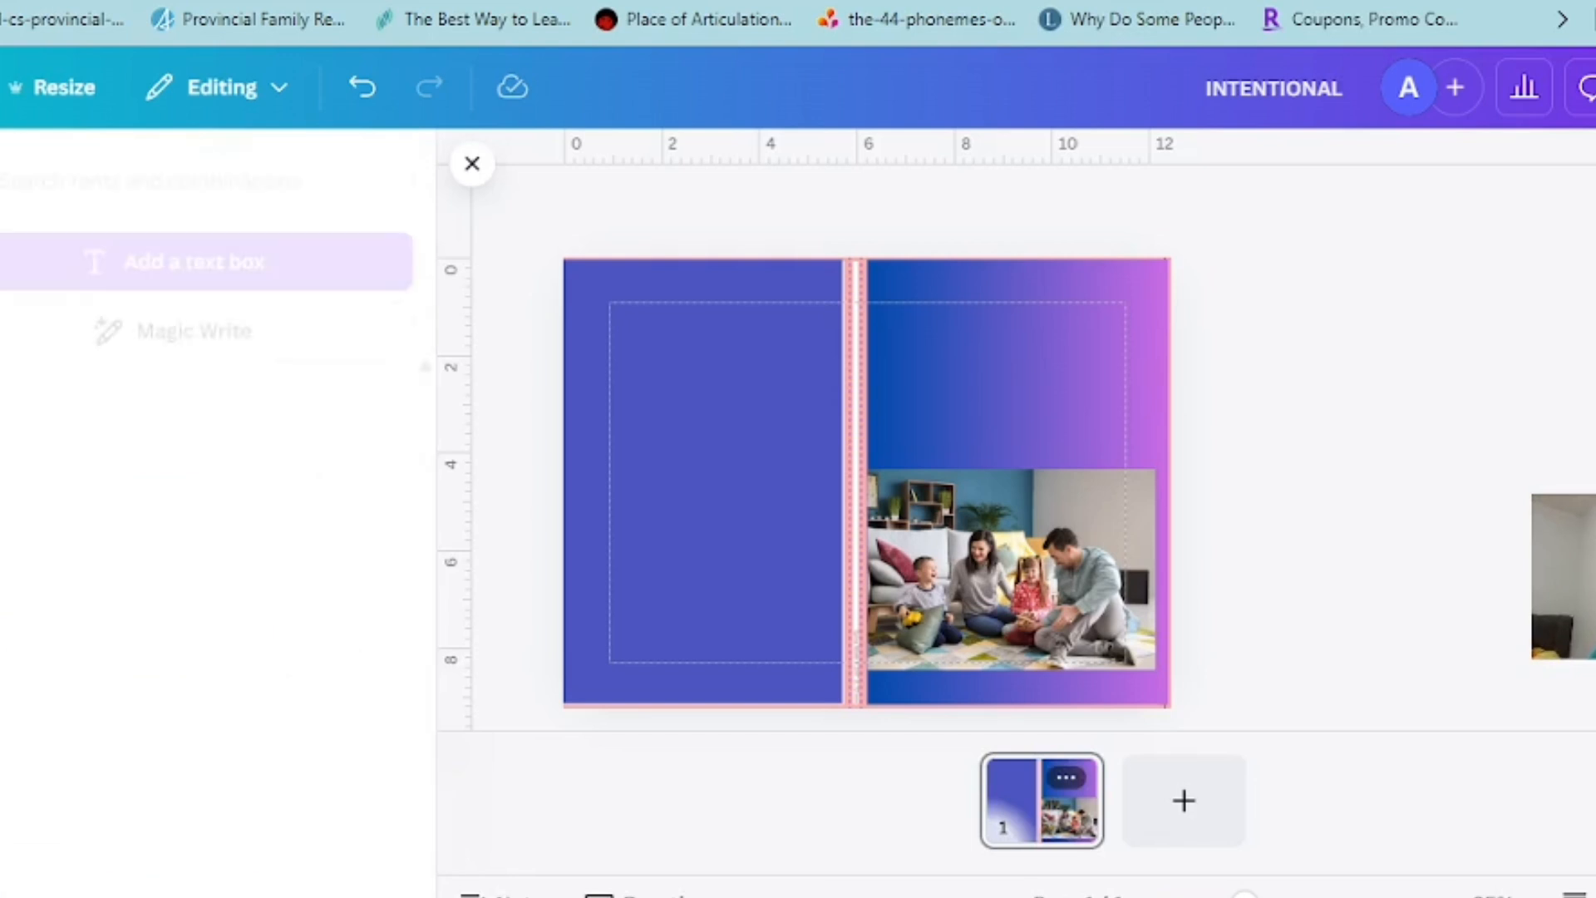
left_click(120, 593)
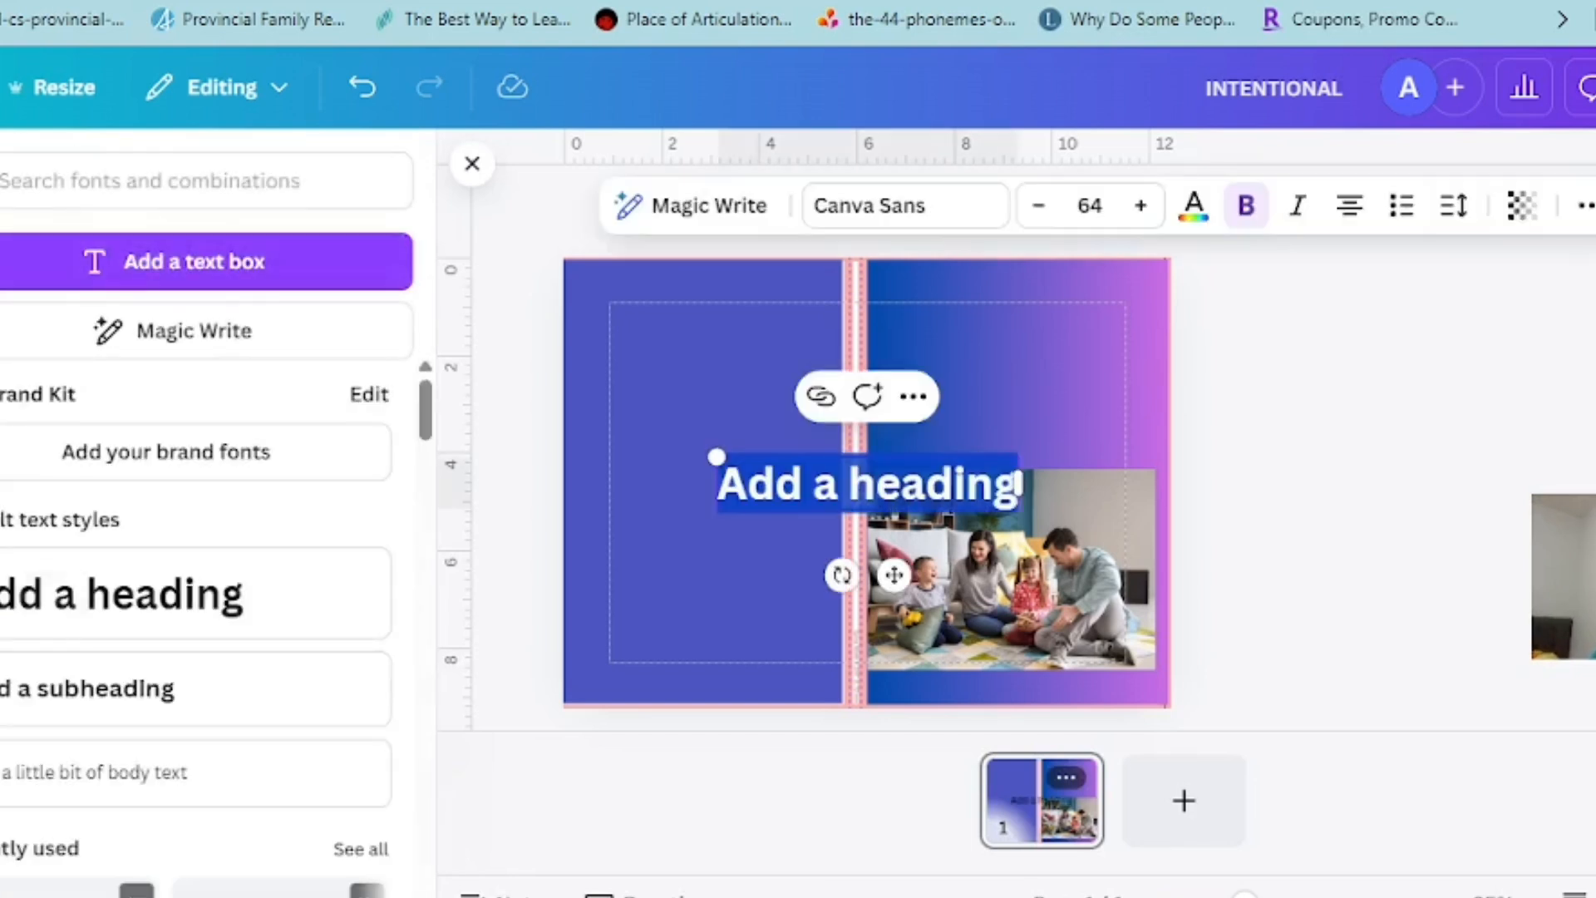
key("BackSpace")
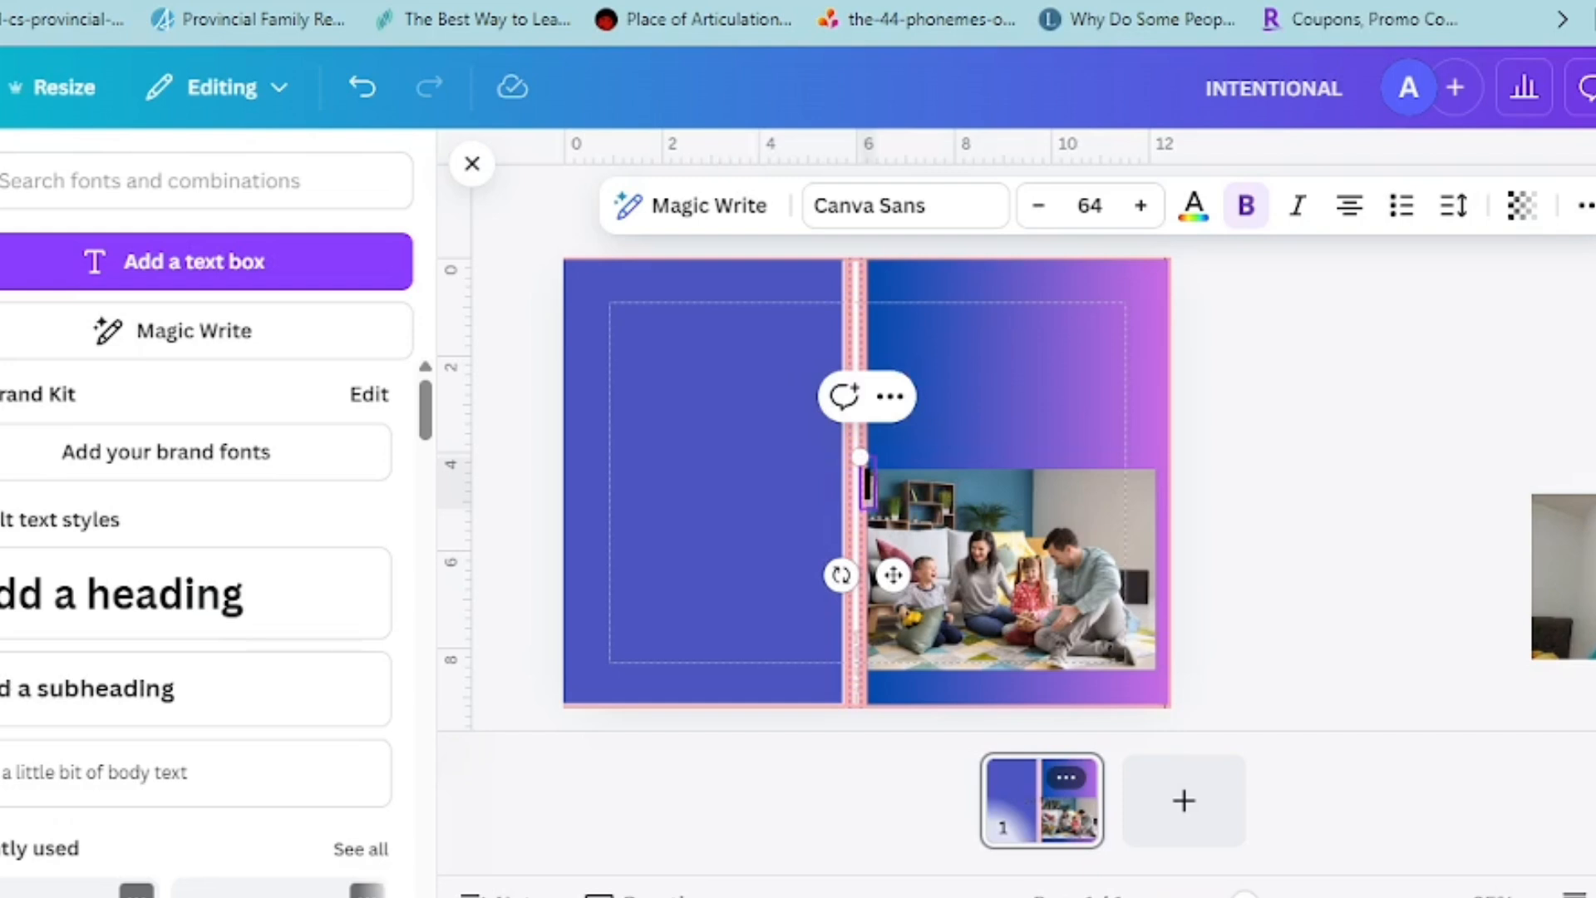
type("INT")
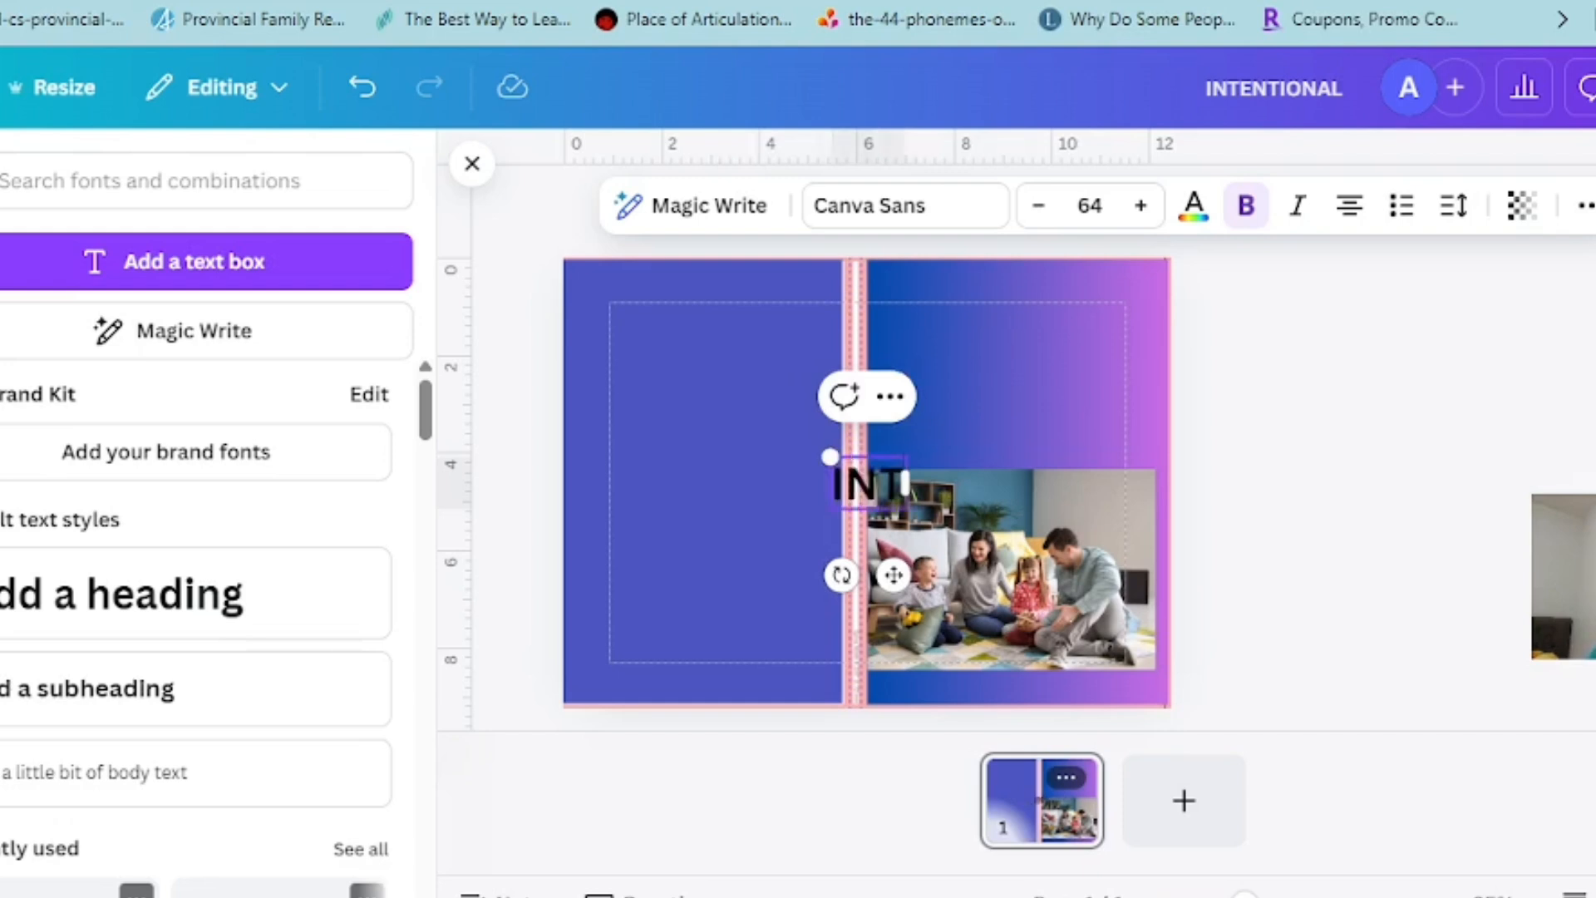
type("ENSIONAL")
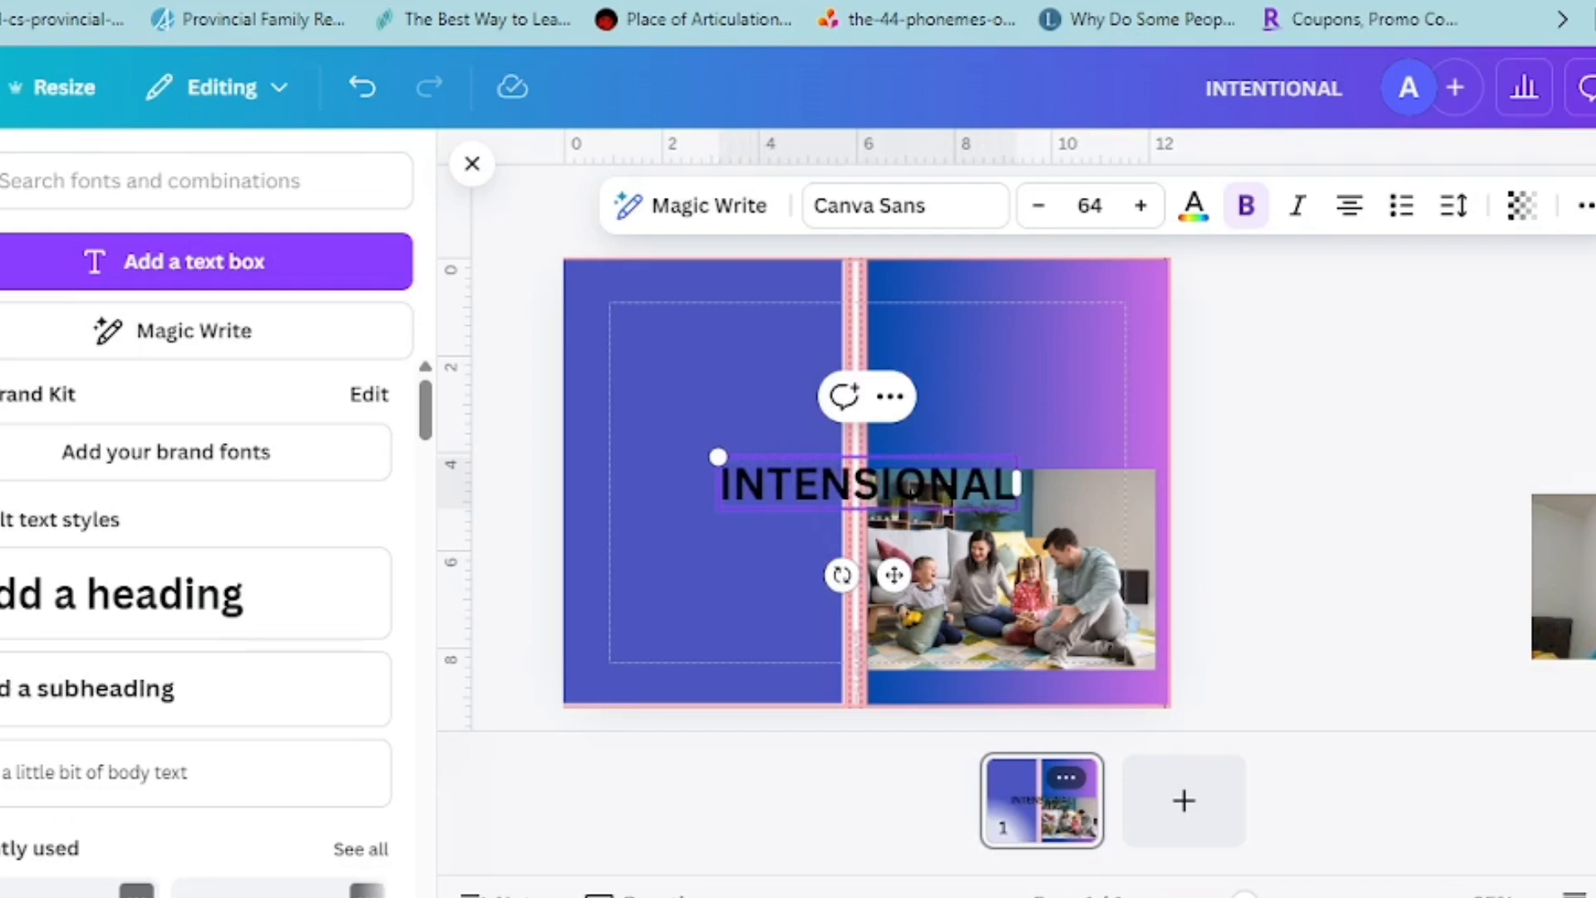
key("BackSpace")
key("BackSpace")
key("BackSpace")
key("BackSpace")
key("BackSpace")
key("BackSpace")
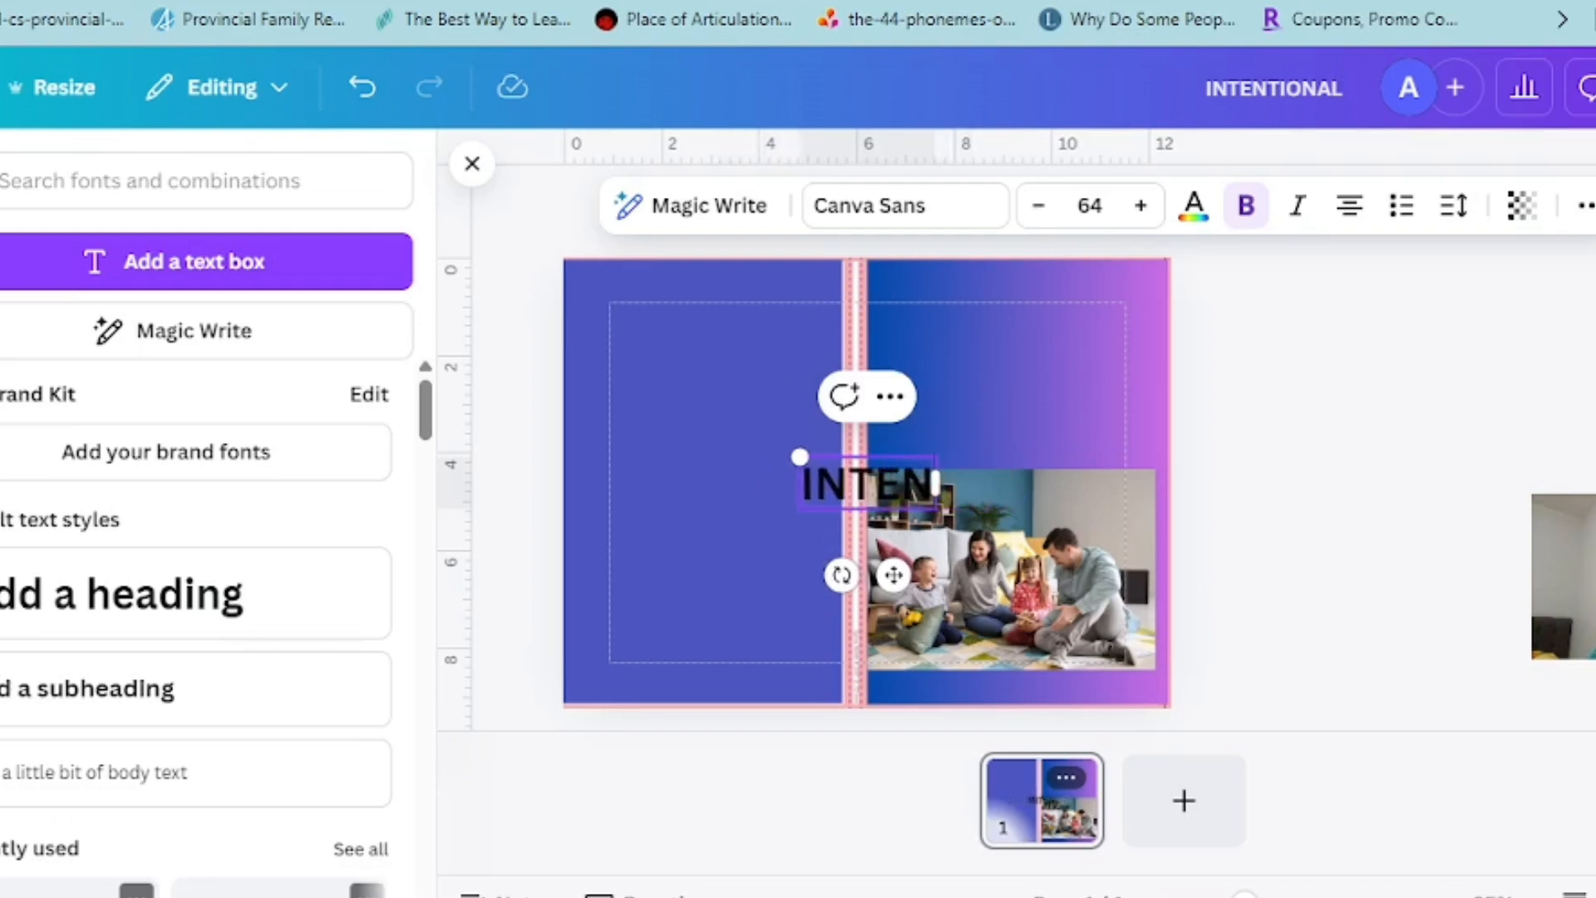
type("TION")
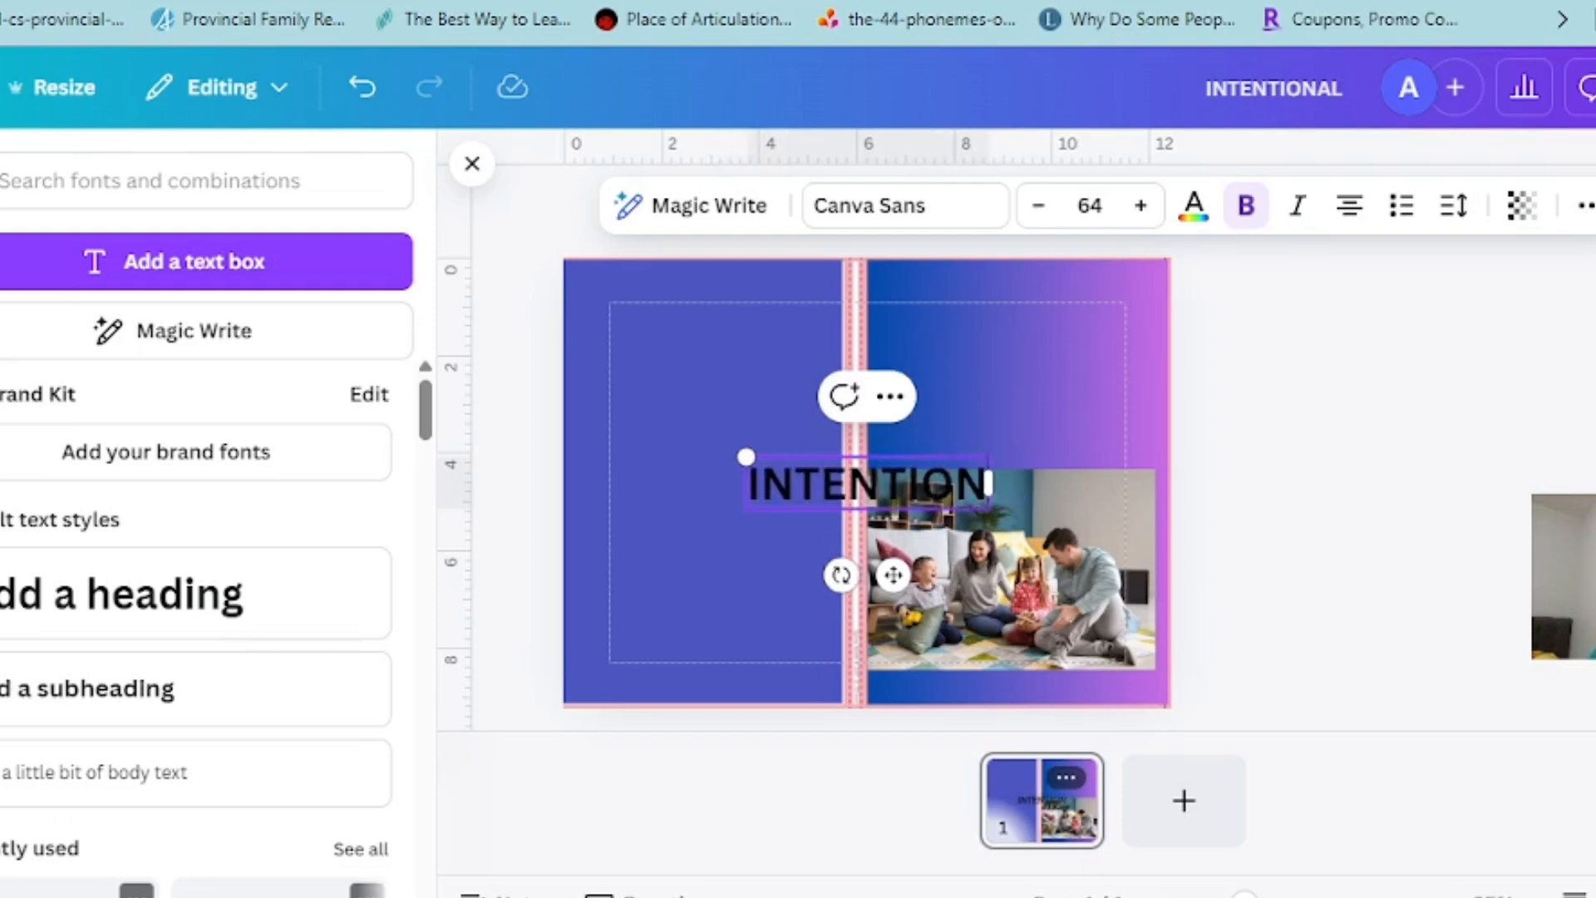
type("AL")
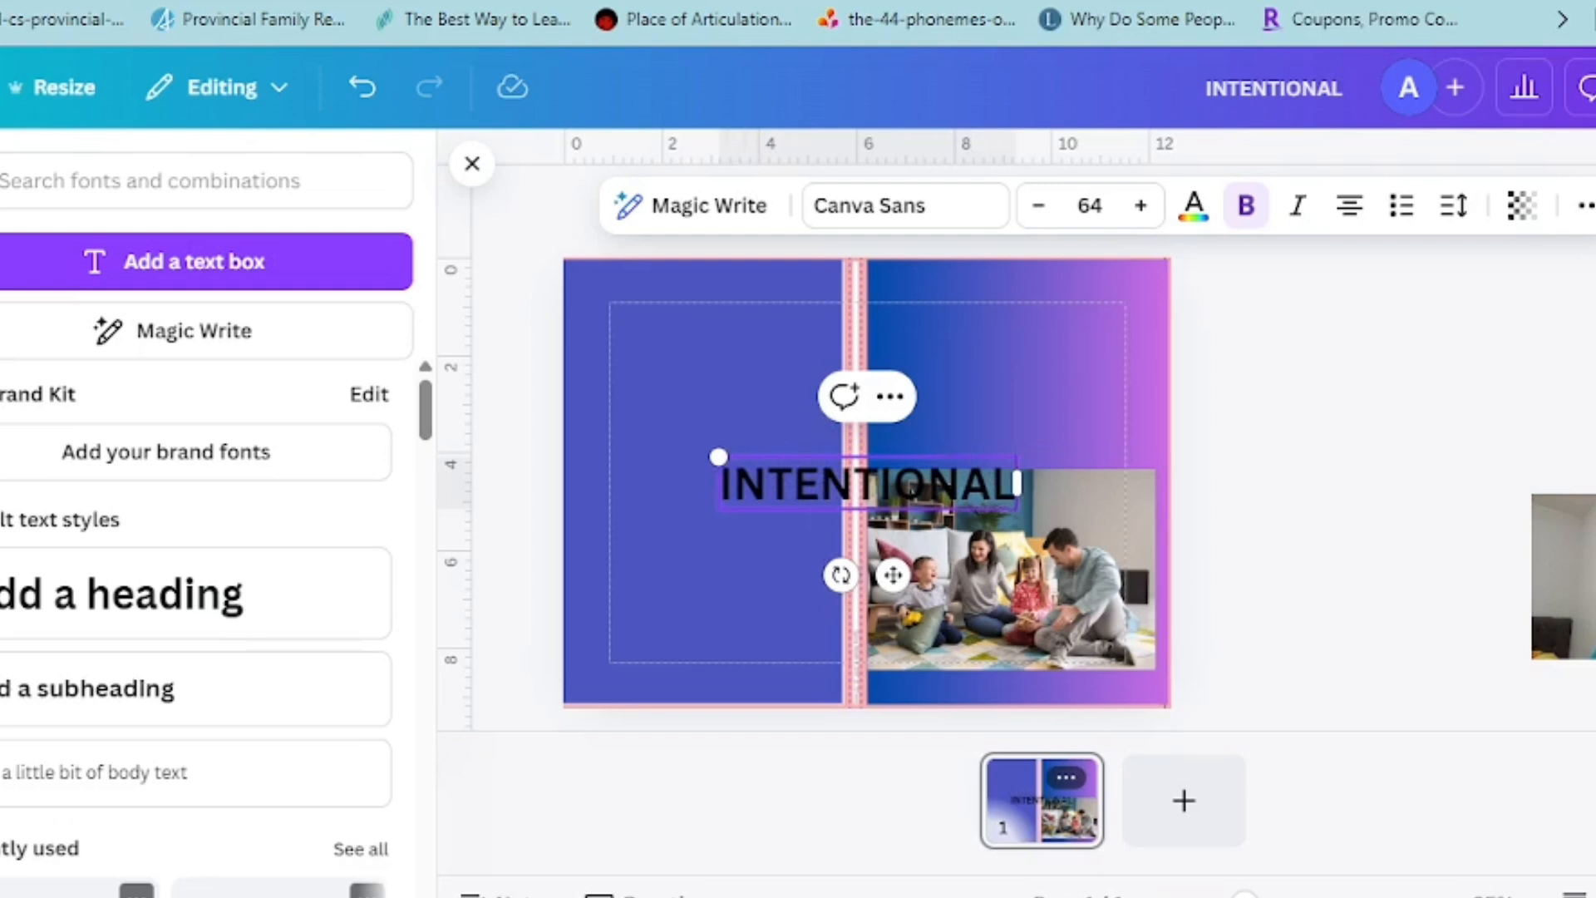
left_click_drag(893, 574, 1016, 408)
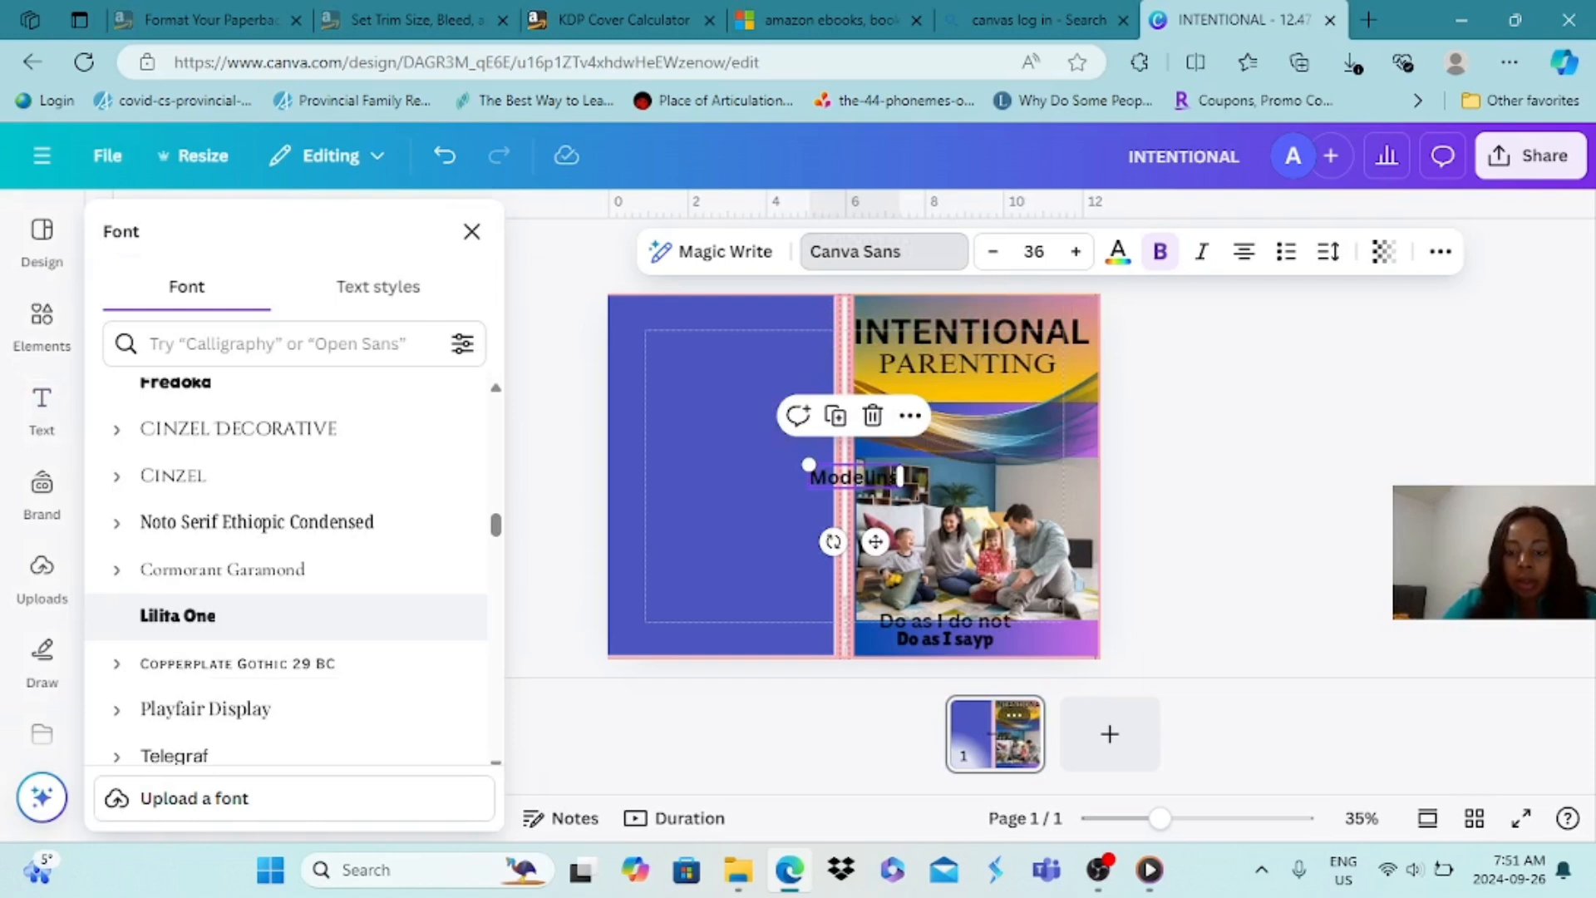
Move the "Modeling" text onto the front cover and extend it to read "Modeling the right attitude"
left_click(891, 477)
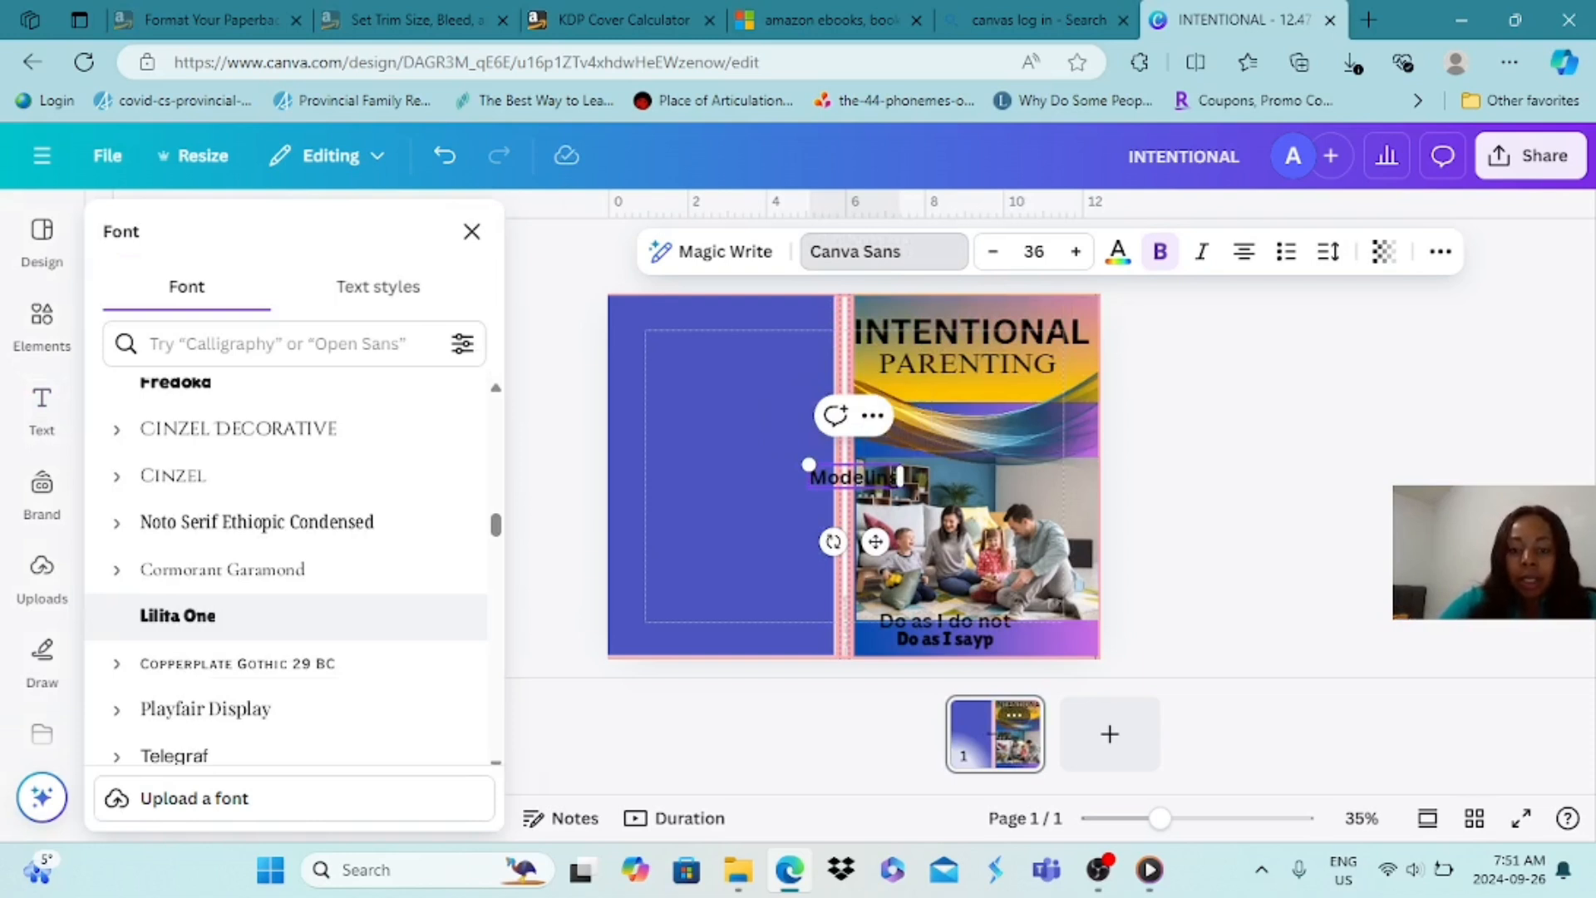
left_click(900, 477)
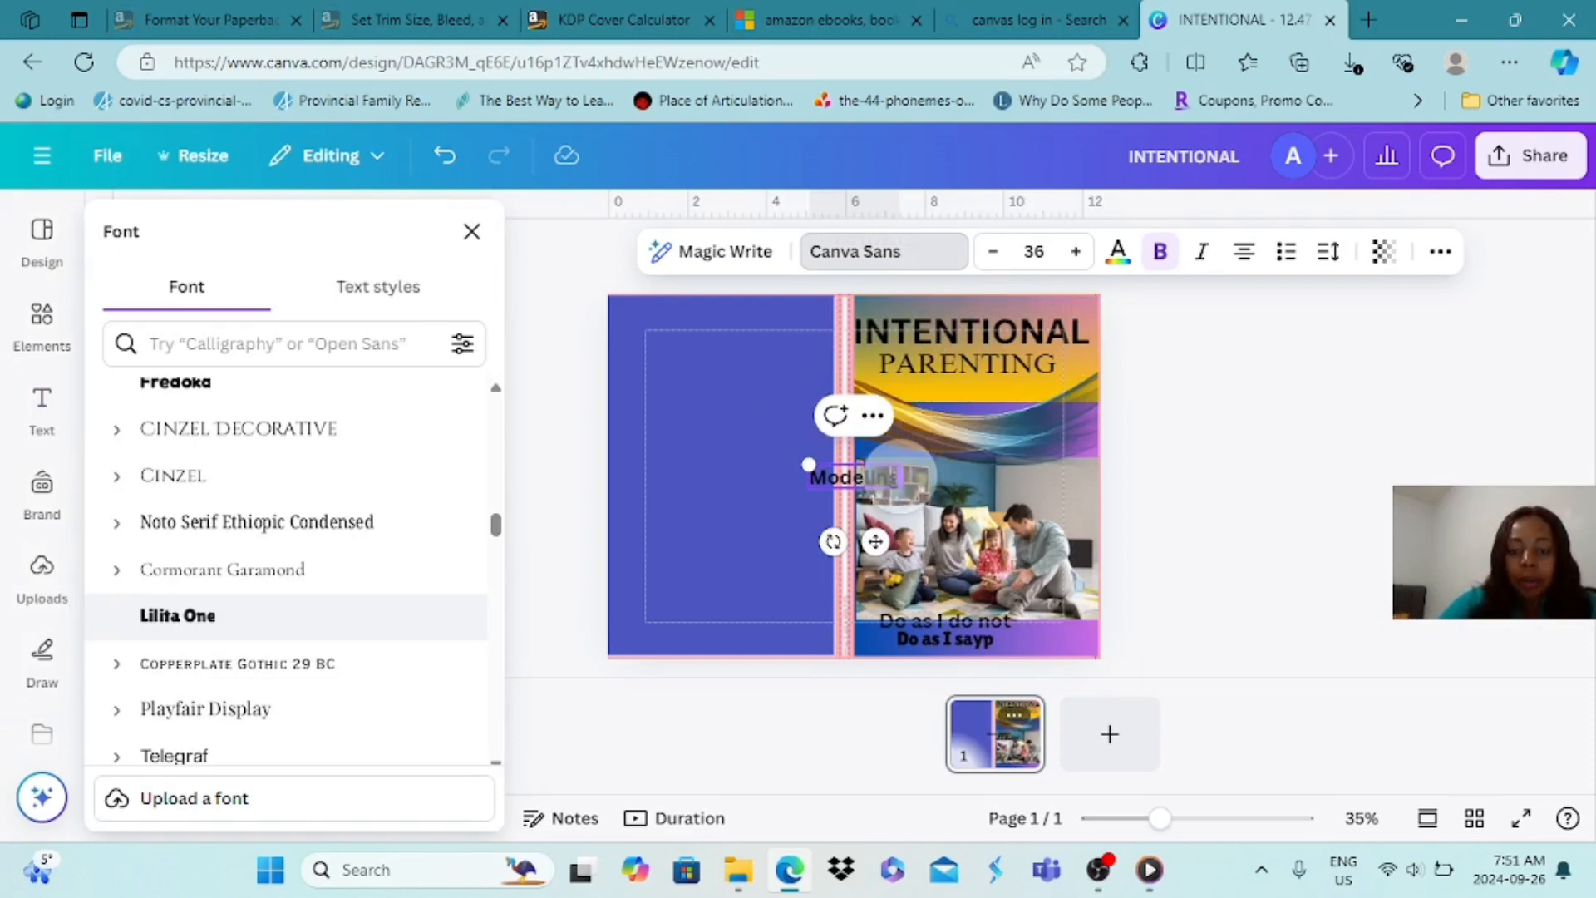
left_click_drag(881, 478, 1021, 517)
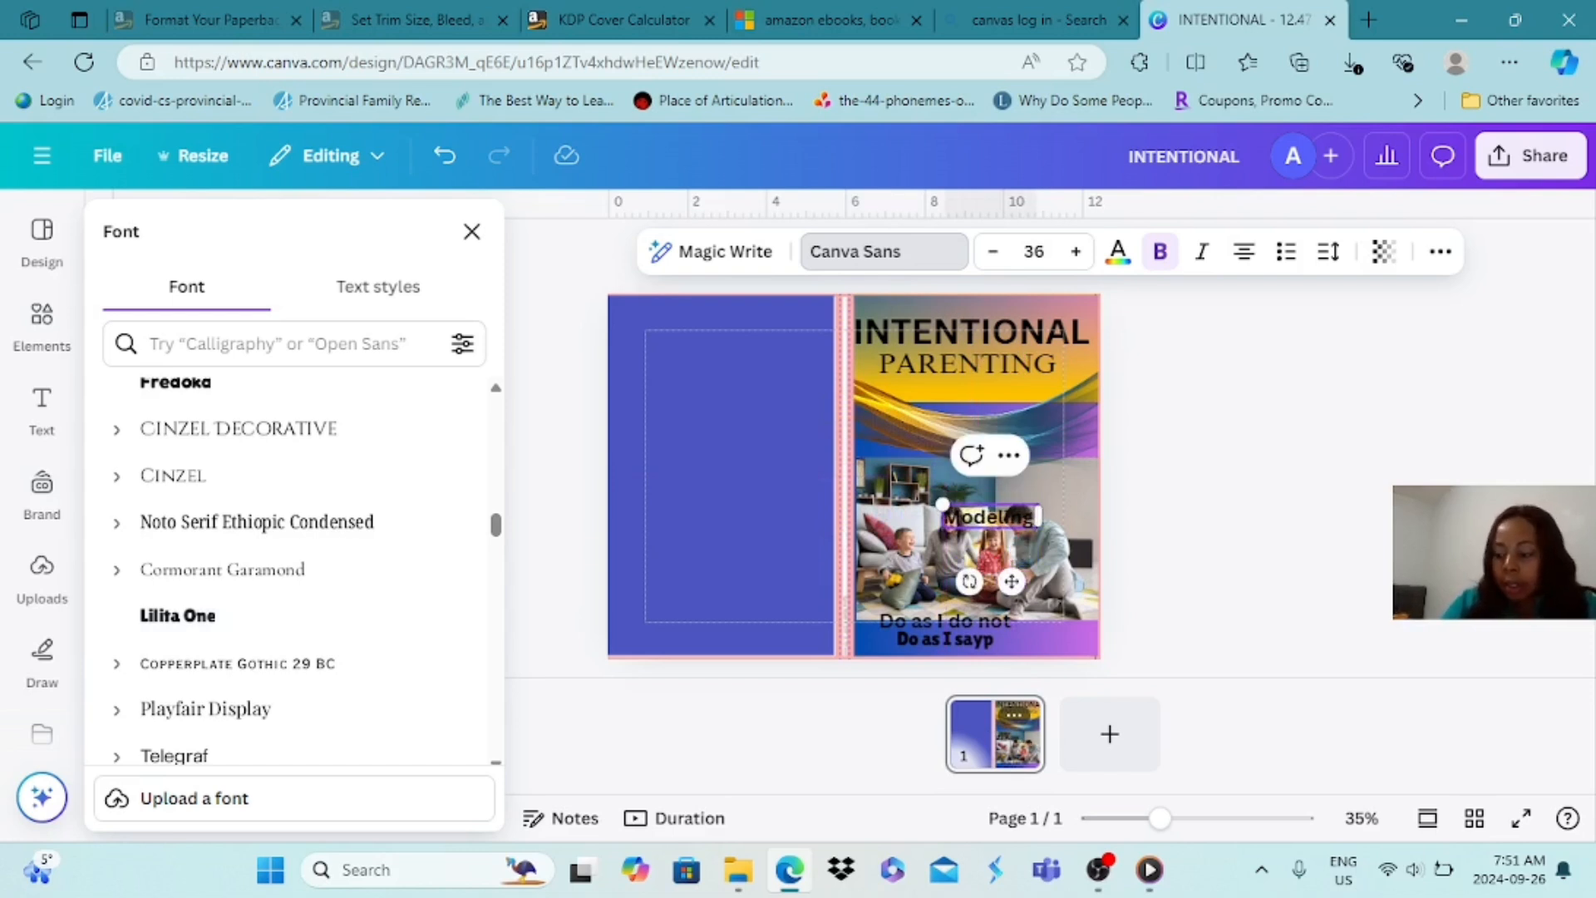
type("the")
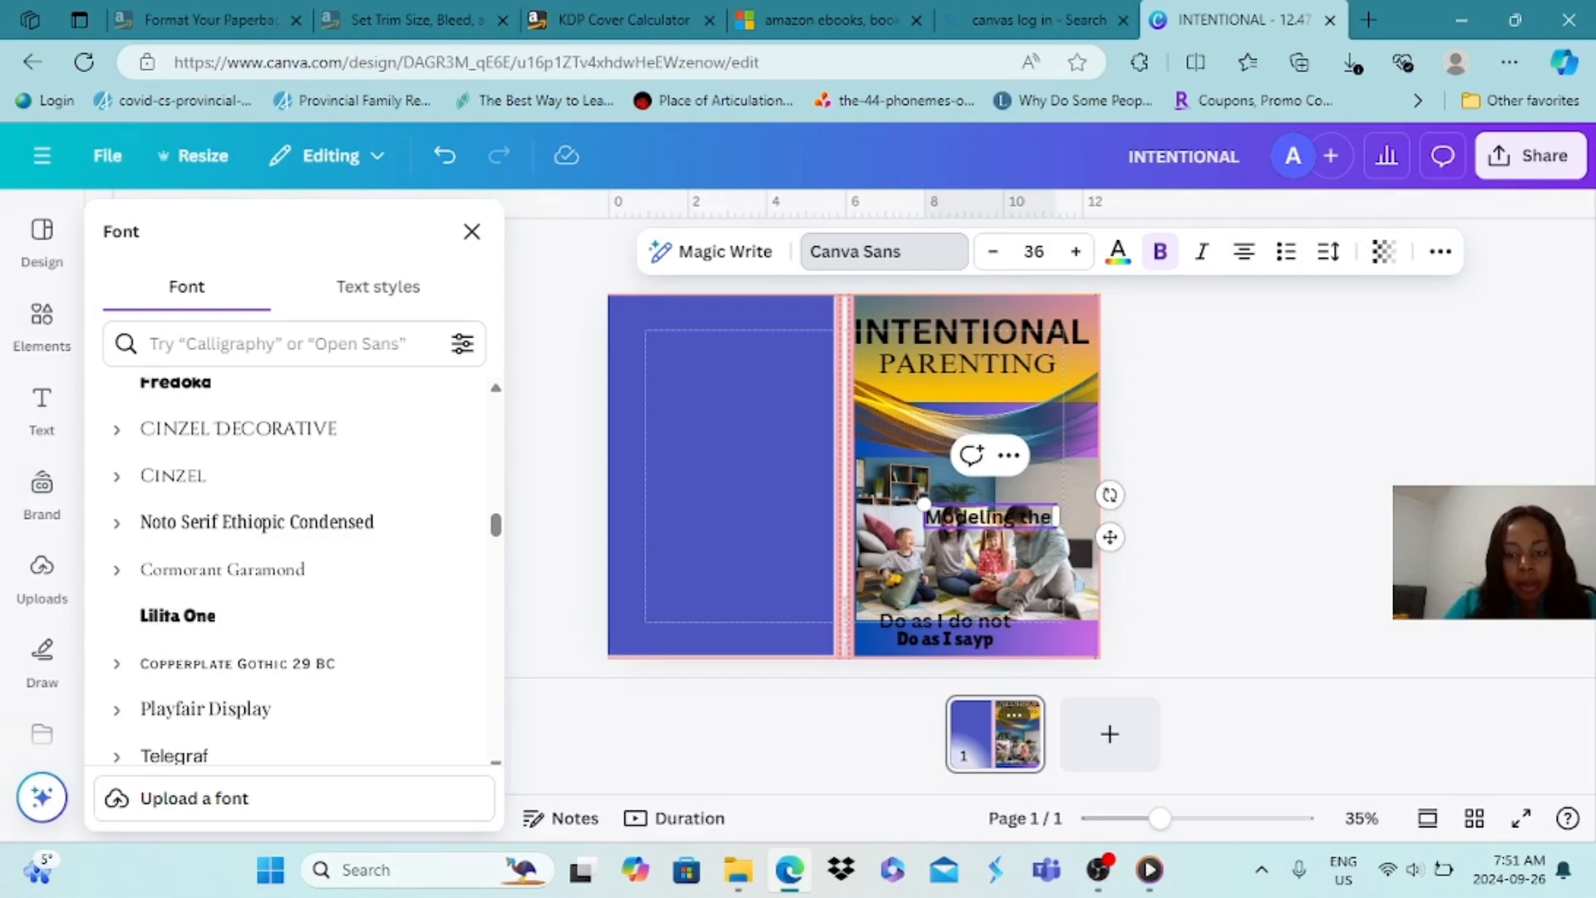
type(" rig")
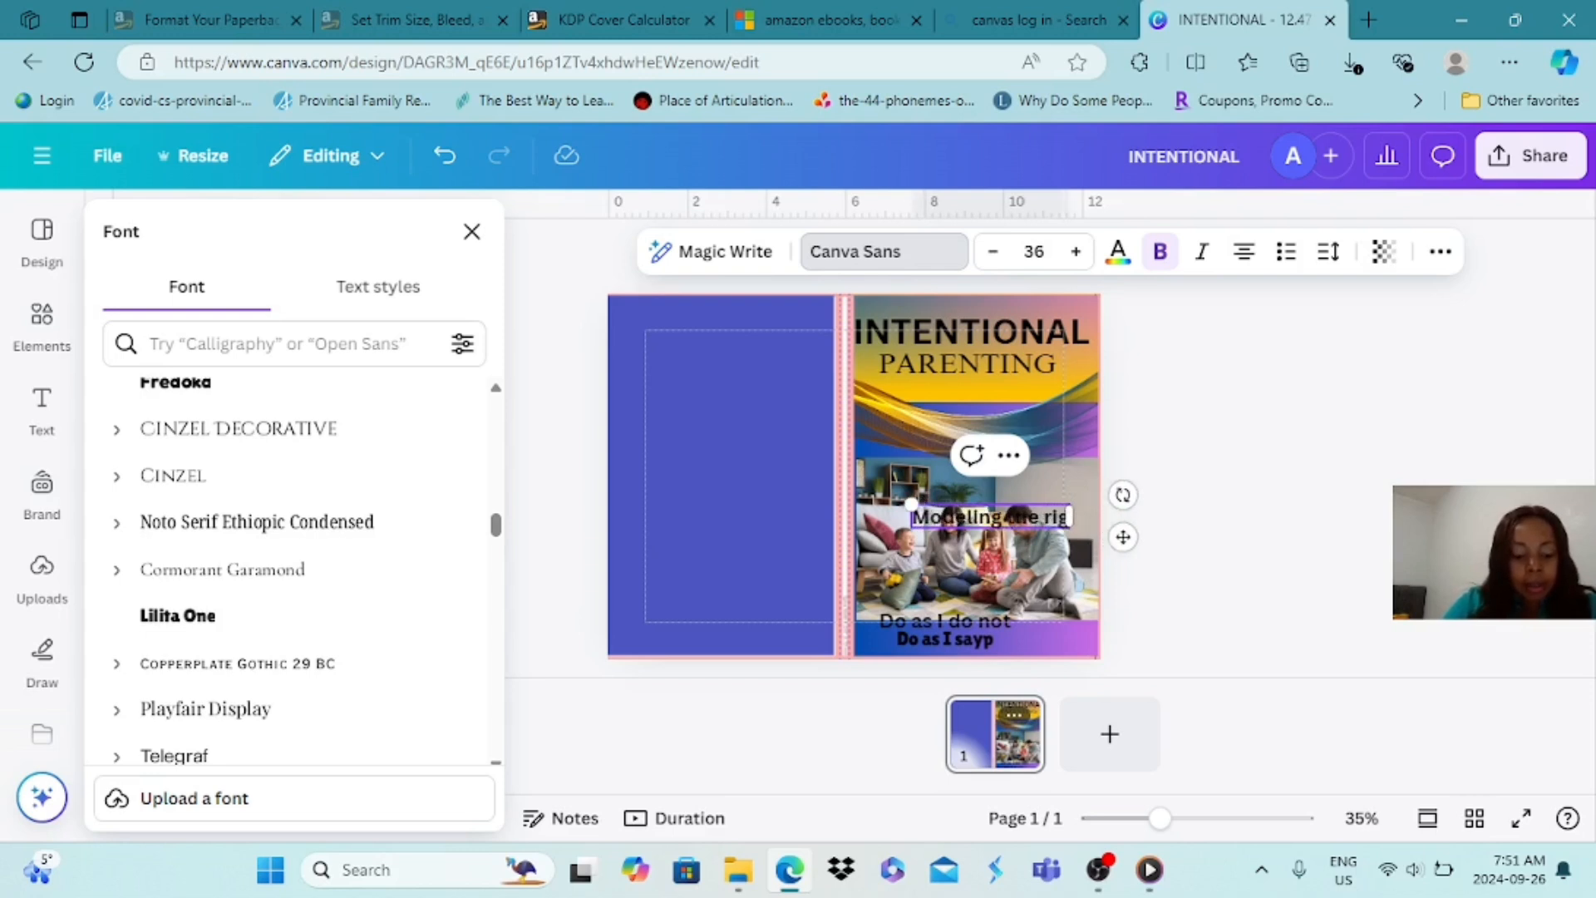
type("ht att")
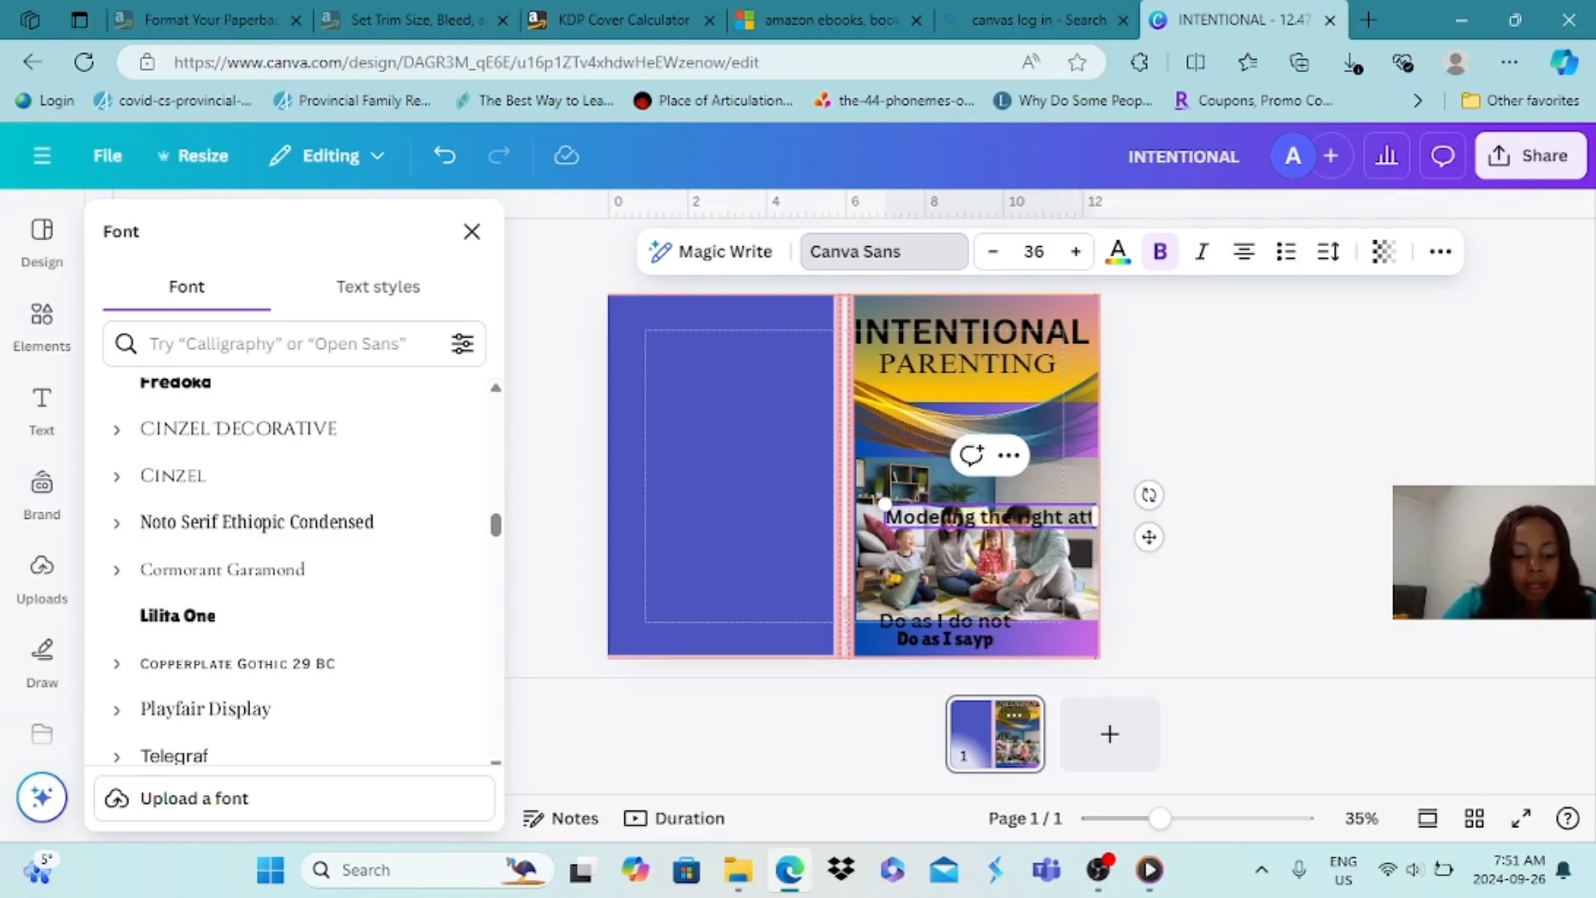
type("itude")
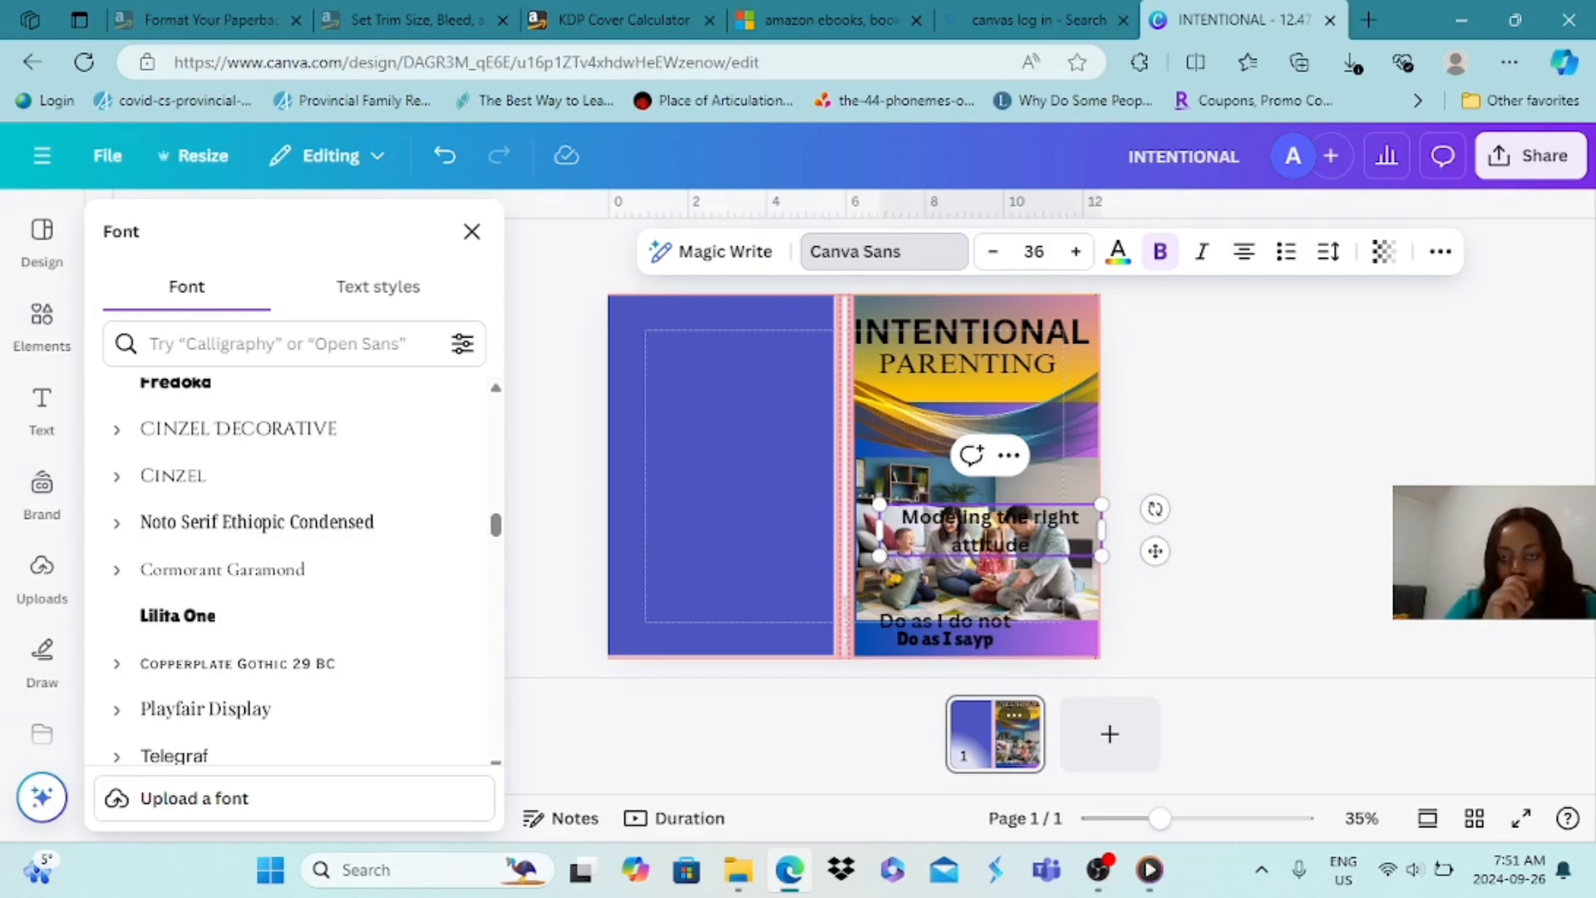
Set the "Modeling the right attitude" text to size 28 and place it just above the "Do as I do not" line
left_click(993, 252)
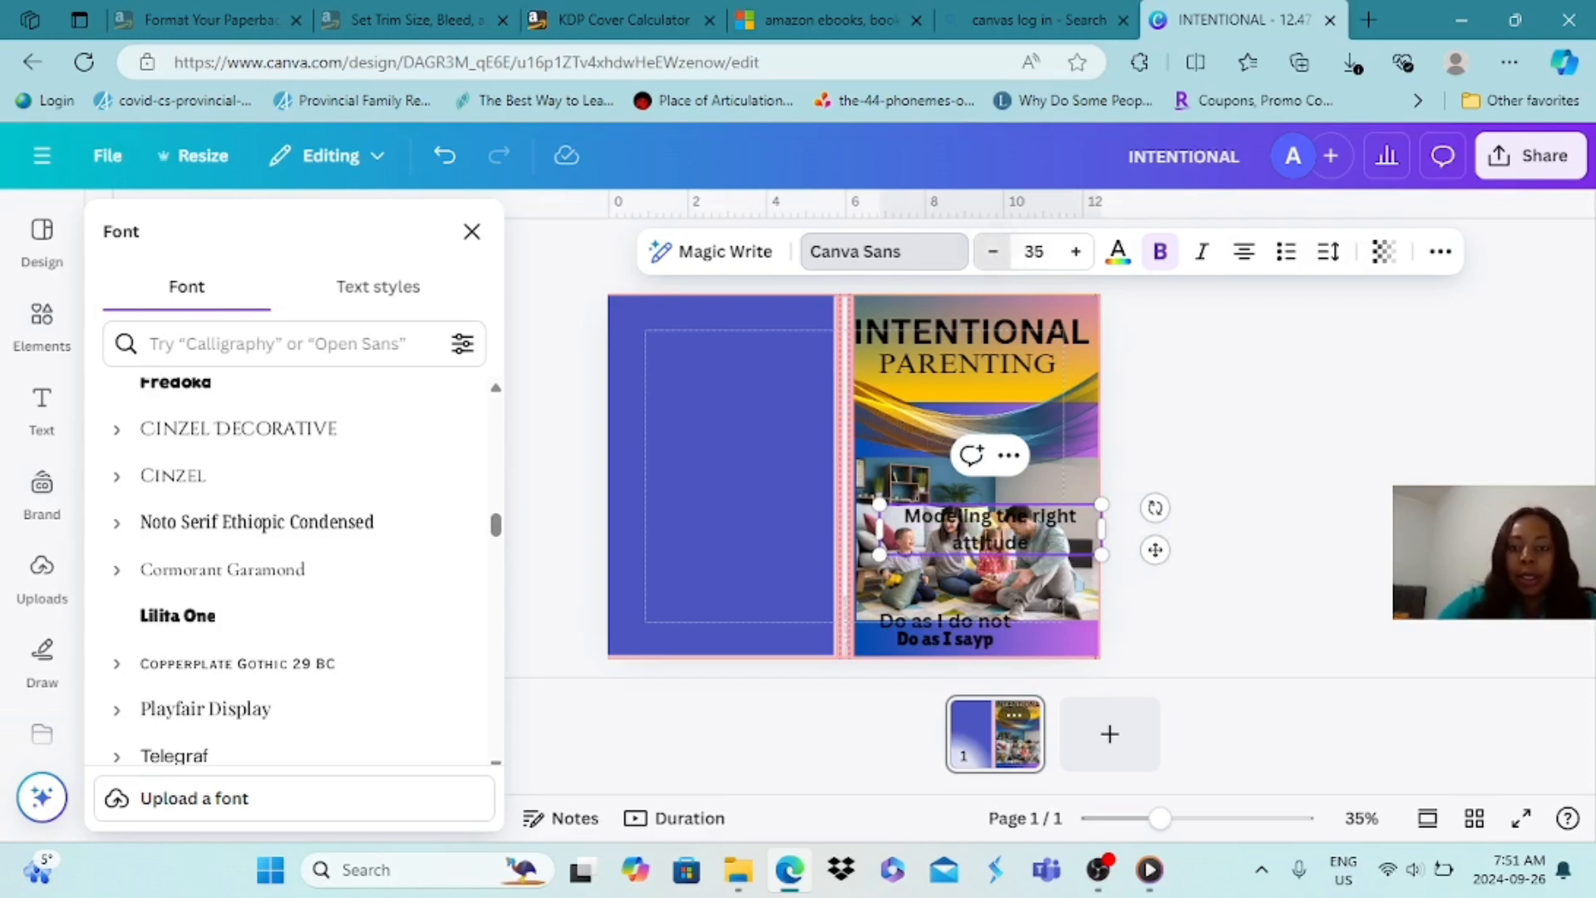
left_click(993, 252)
left_click(993, 252)
left_click(993, 252)
left_click(993, 252)
left_click(993, 252)
left_click(992, 252)
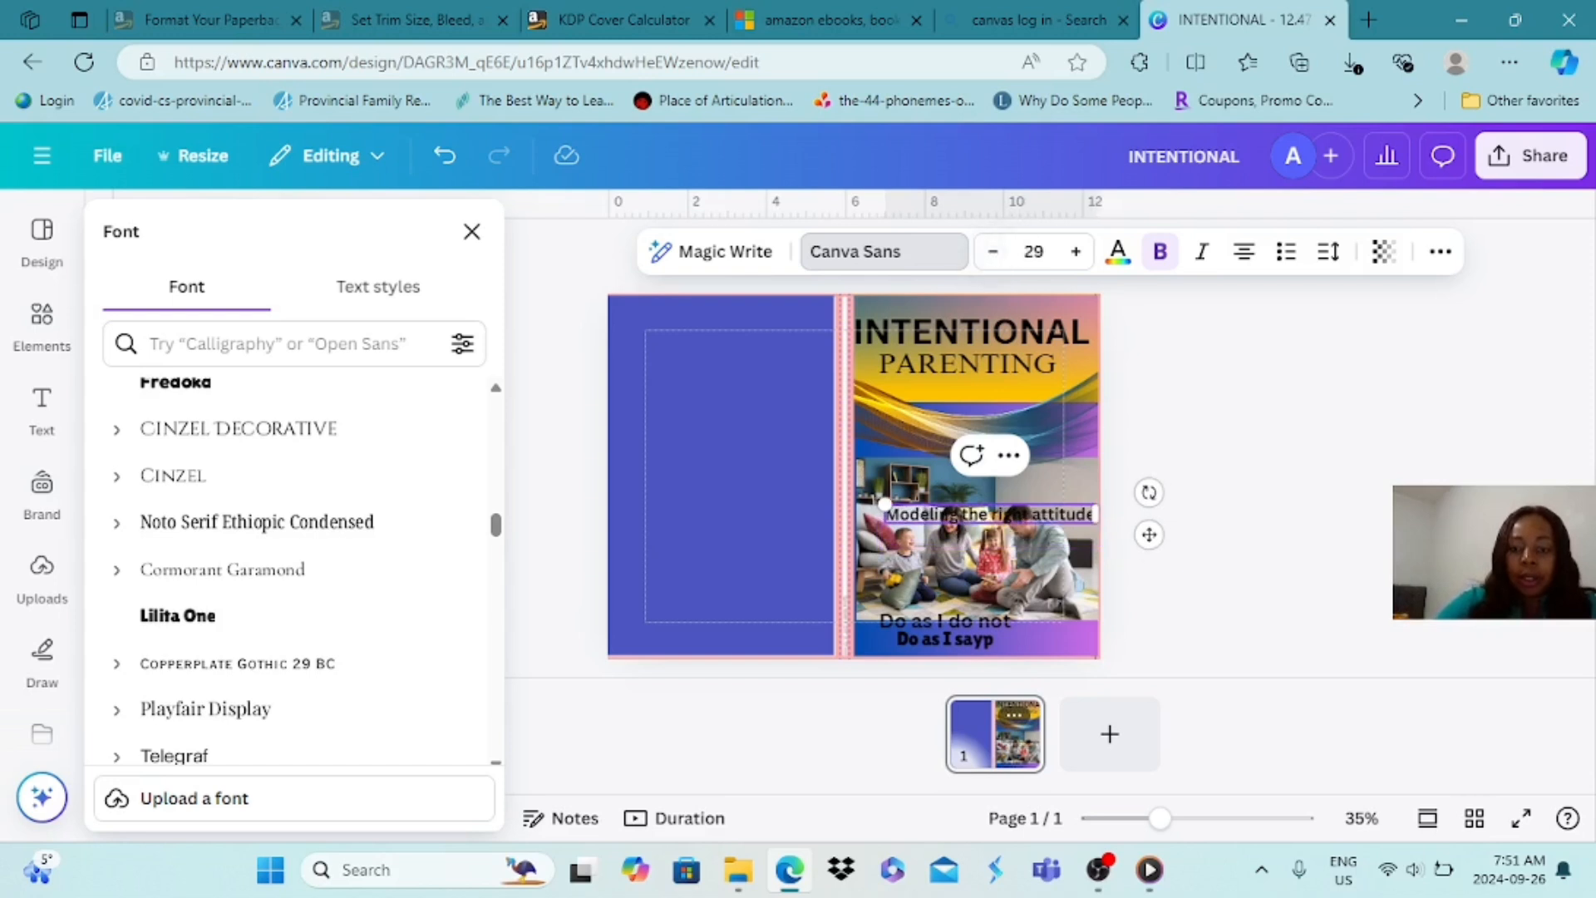
left_click(993, 252)
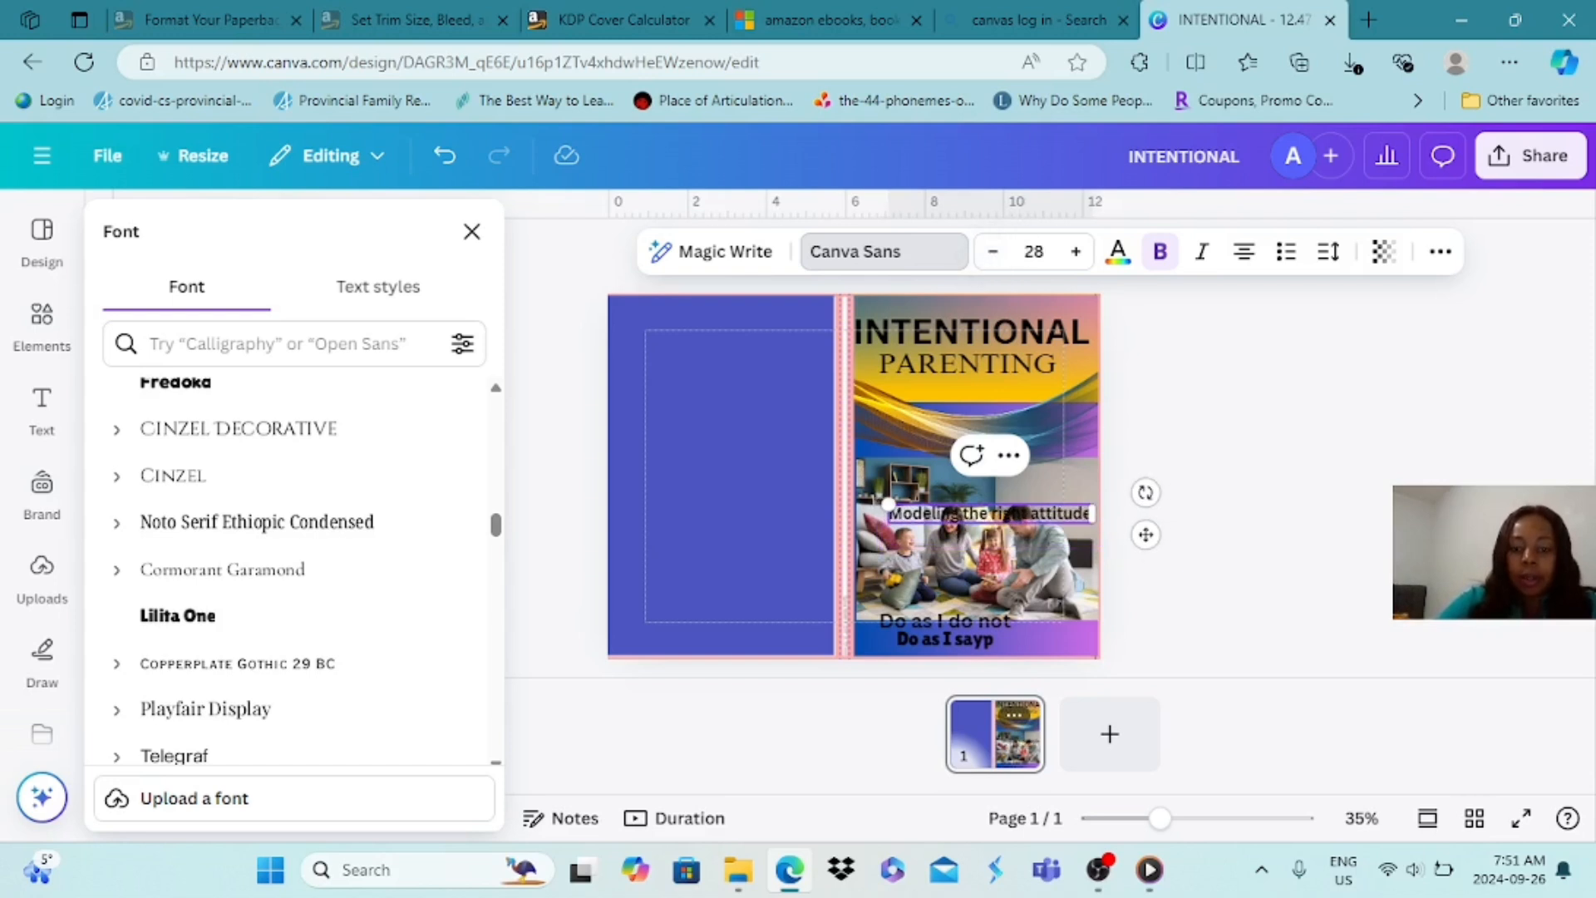
left_click_drag(989, 513, 963, 598)
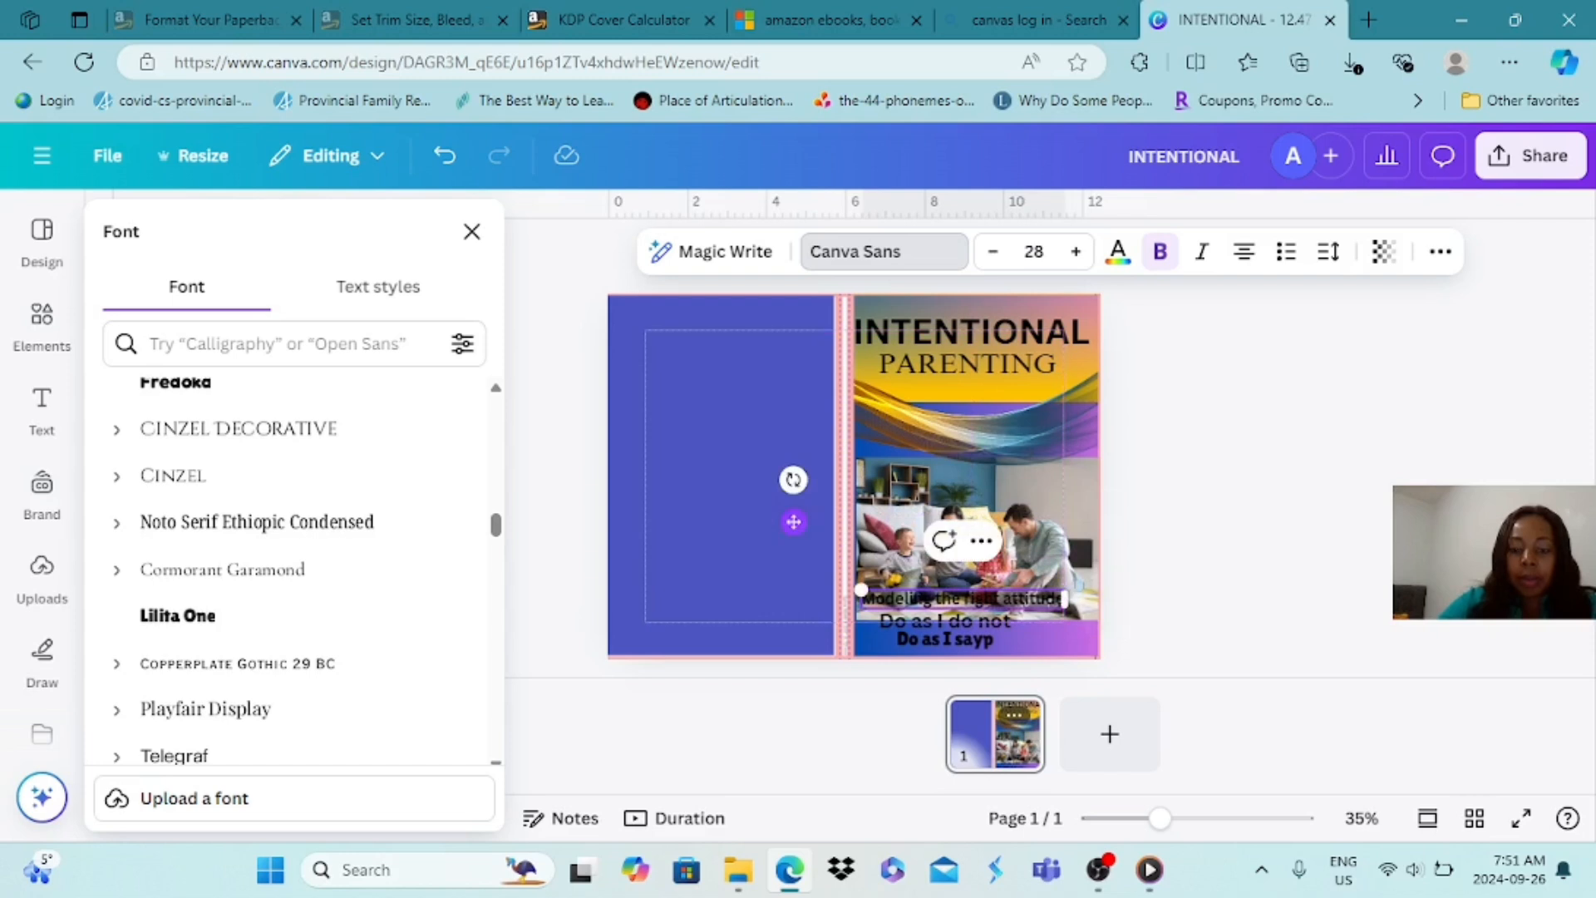
left_click(1230, 592)
Widen the "Do as I do not" text box to the front cover's outer edge and reduce its font size to 31
left_click(973, 633)
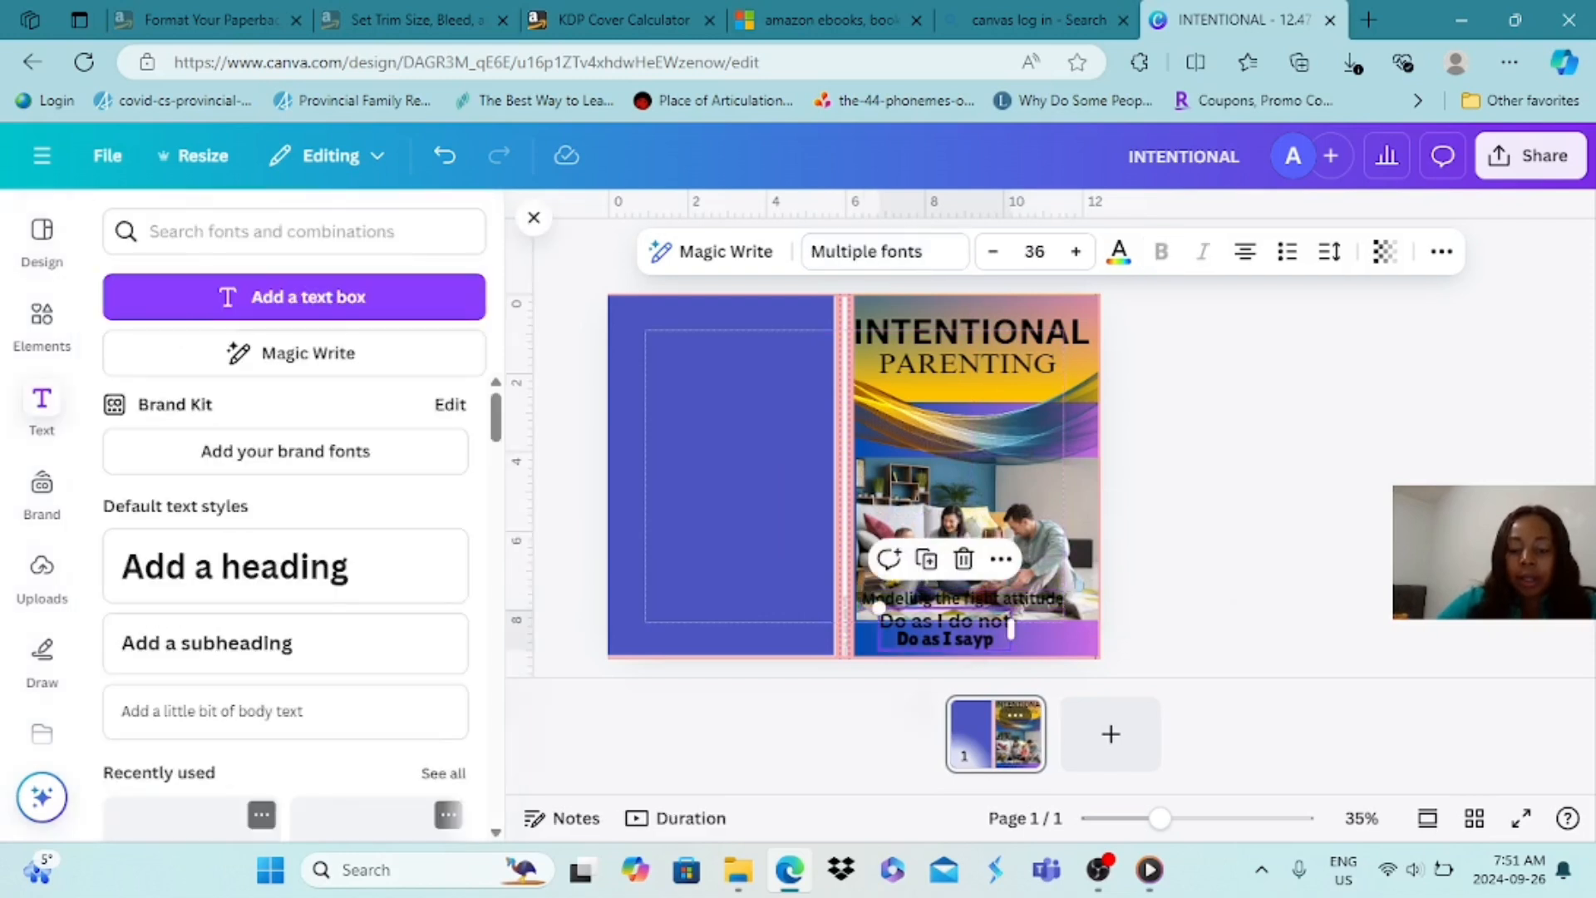
left_click_drag(1010, 629, 1101, 629)
left_click(993, 252)
left_click(992, 252)
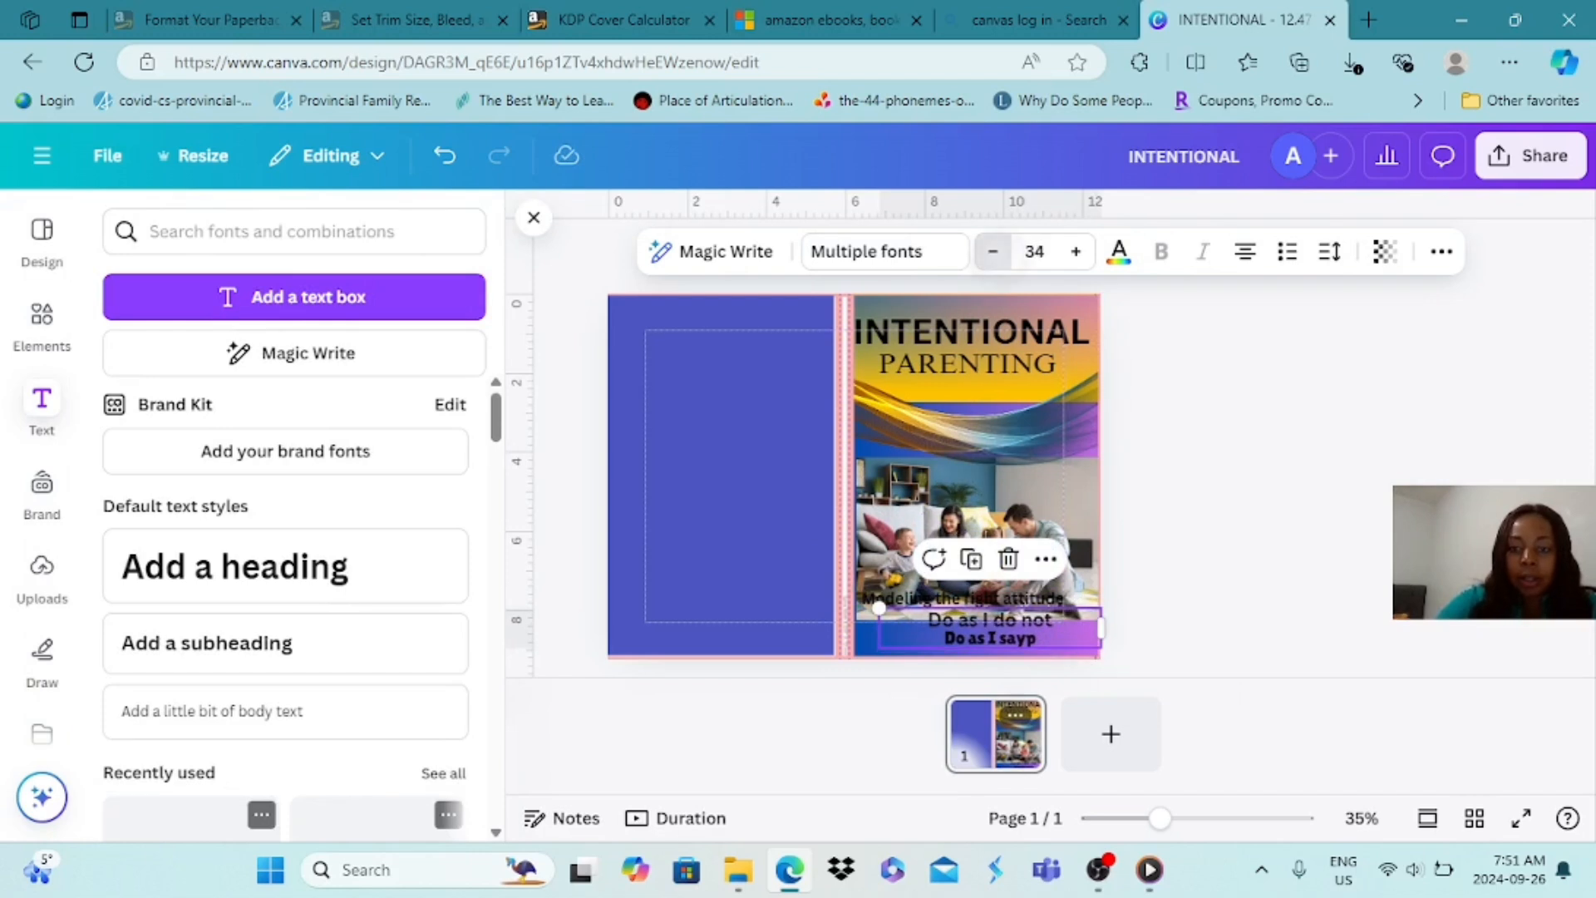
left_click(993, 251)
left_click(993, 252)
left_click(993, 252)
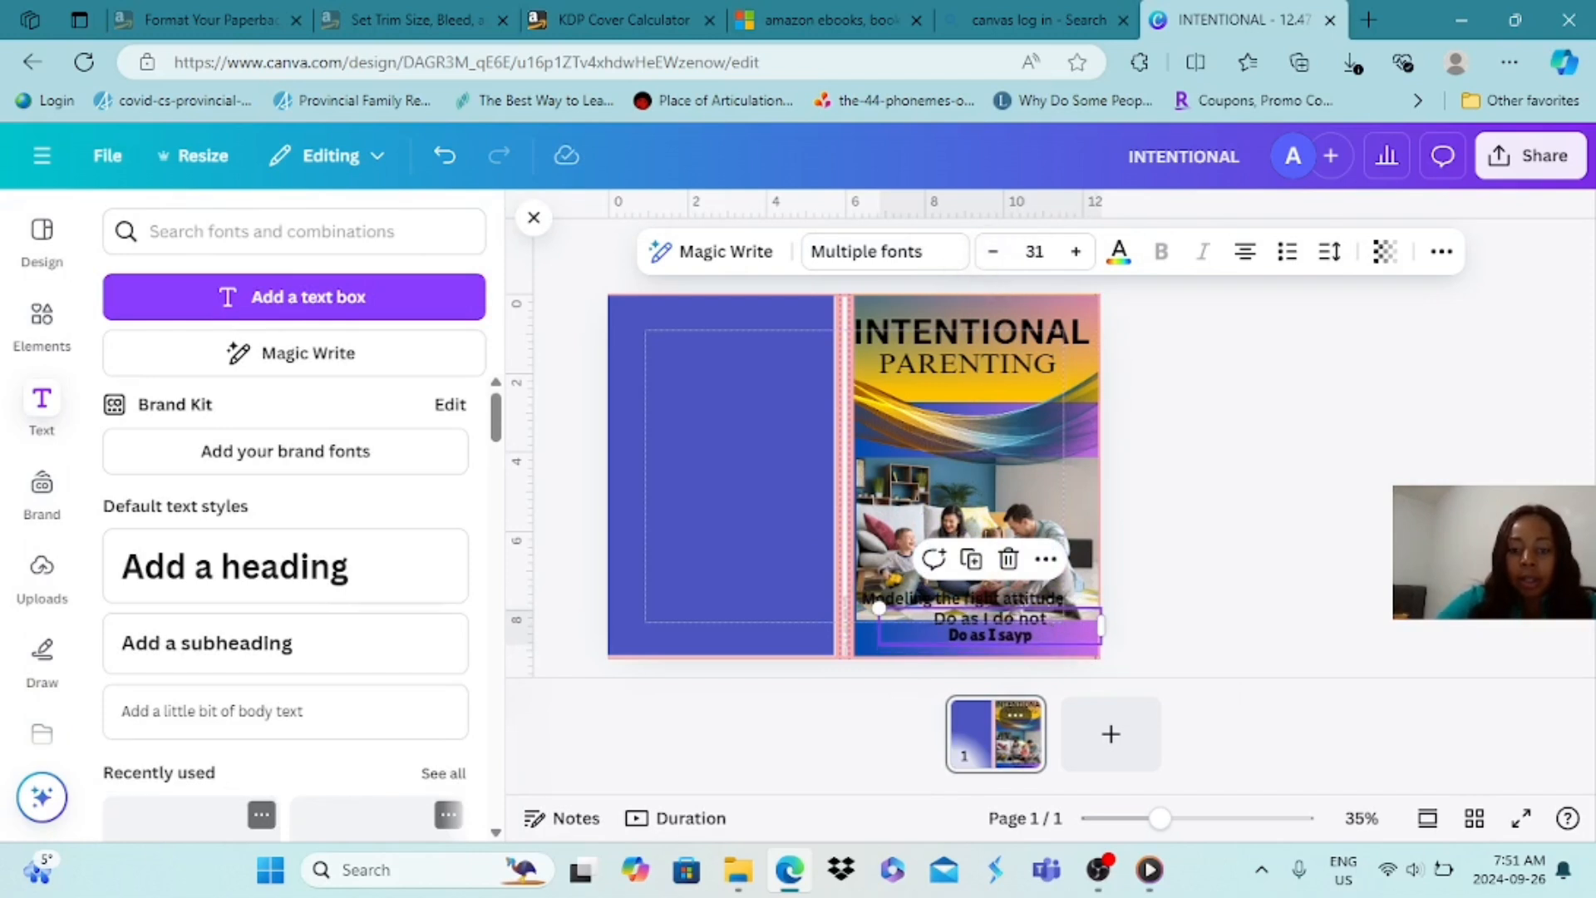
Enlarge the "Do as I do not" text box, delete its second line and extend the remaining line to "Do as I do not as I say"
left_click_drag(879, 607, 789, 593)
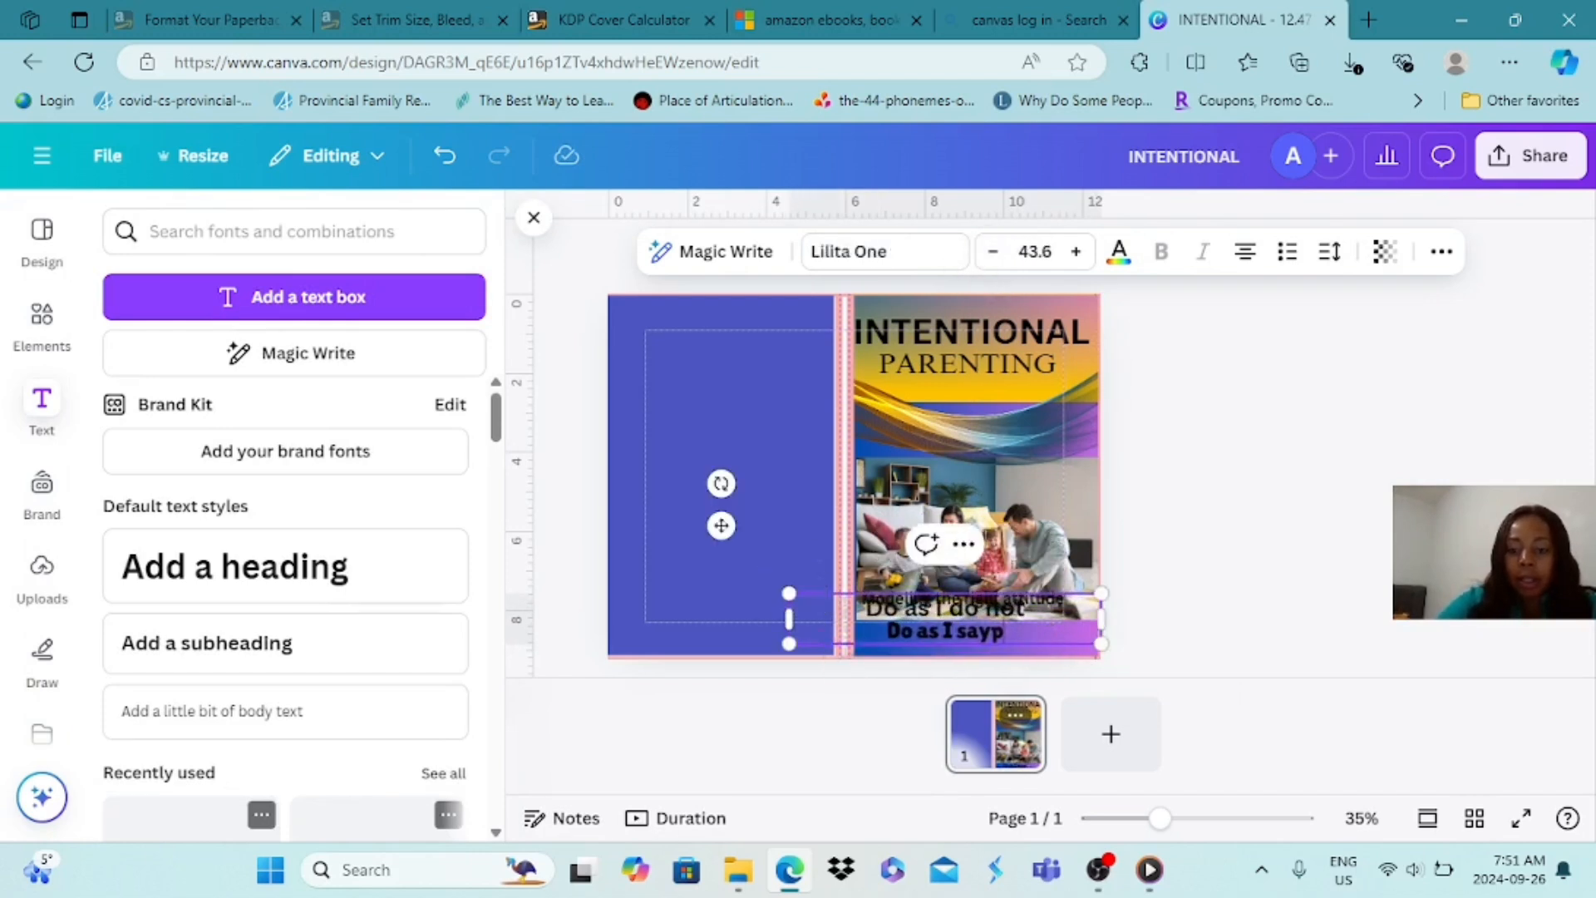
key("BackSpace")
key("BackSpace")
key("BackSpace")
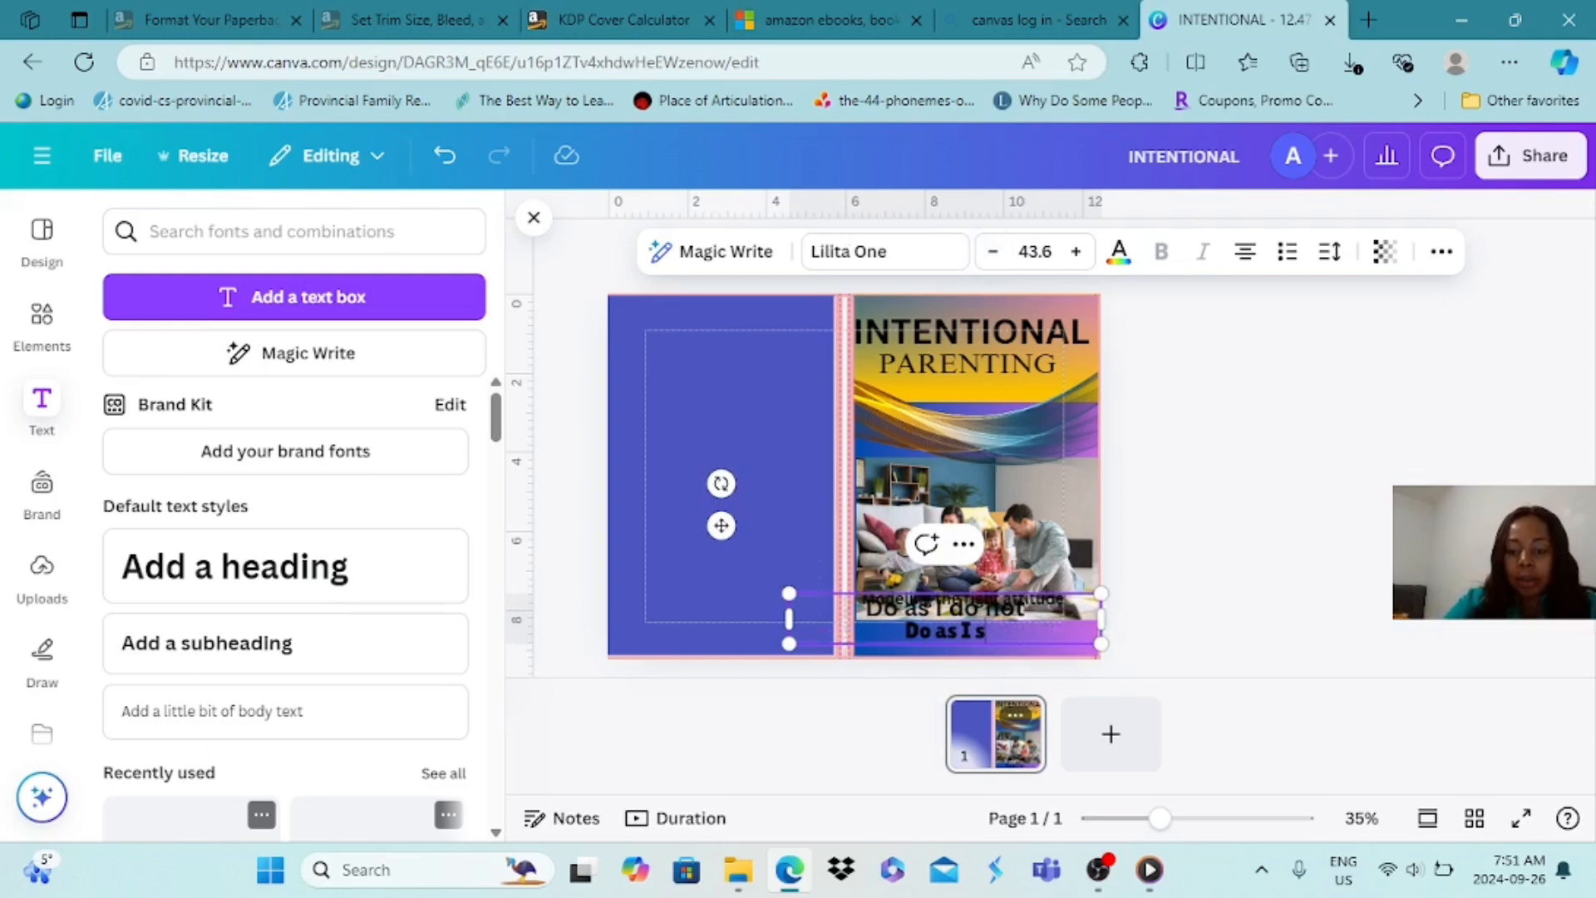
key("BackSpace")
key("BackSpace")
key("BackSpace")
key("BackSpace")
key("BackSpace")
key("BackSpace")
key("BackSpace")
key("BackSpace")
key("BackSpace")
key("BackSpace")
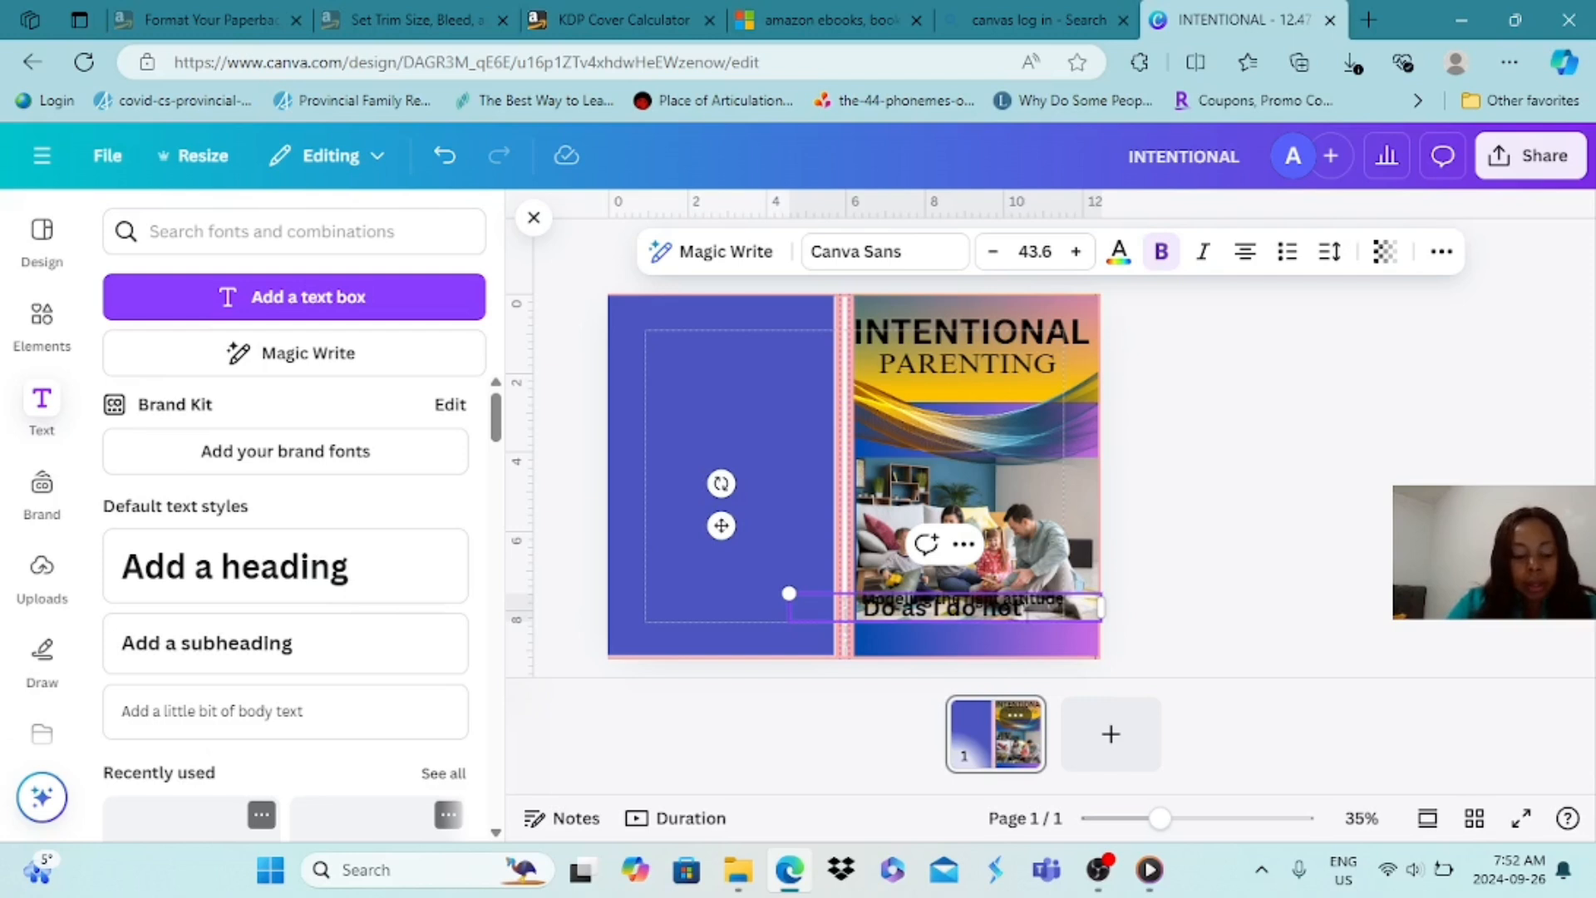
type("as I ")
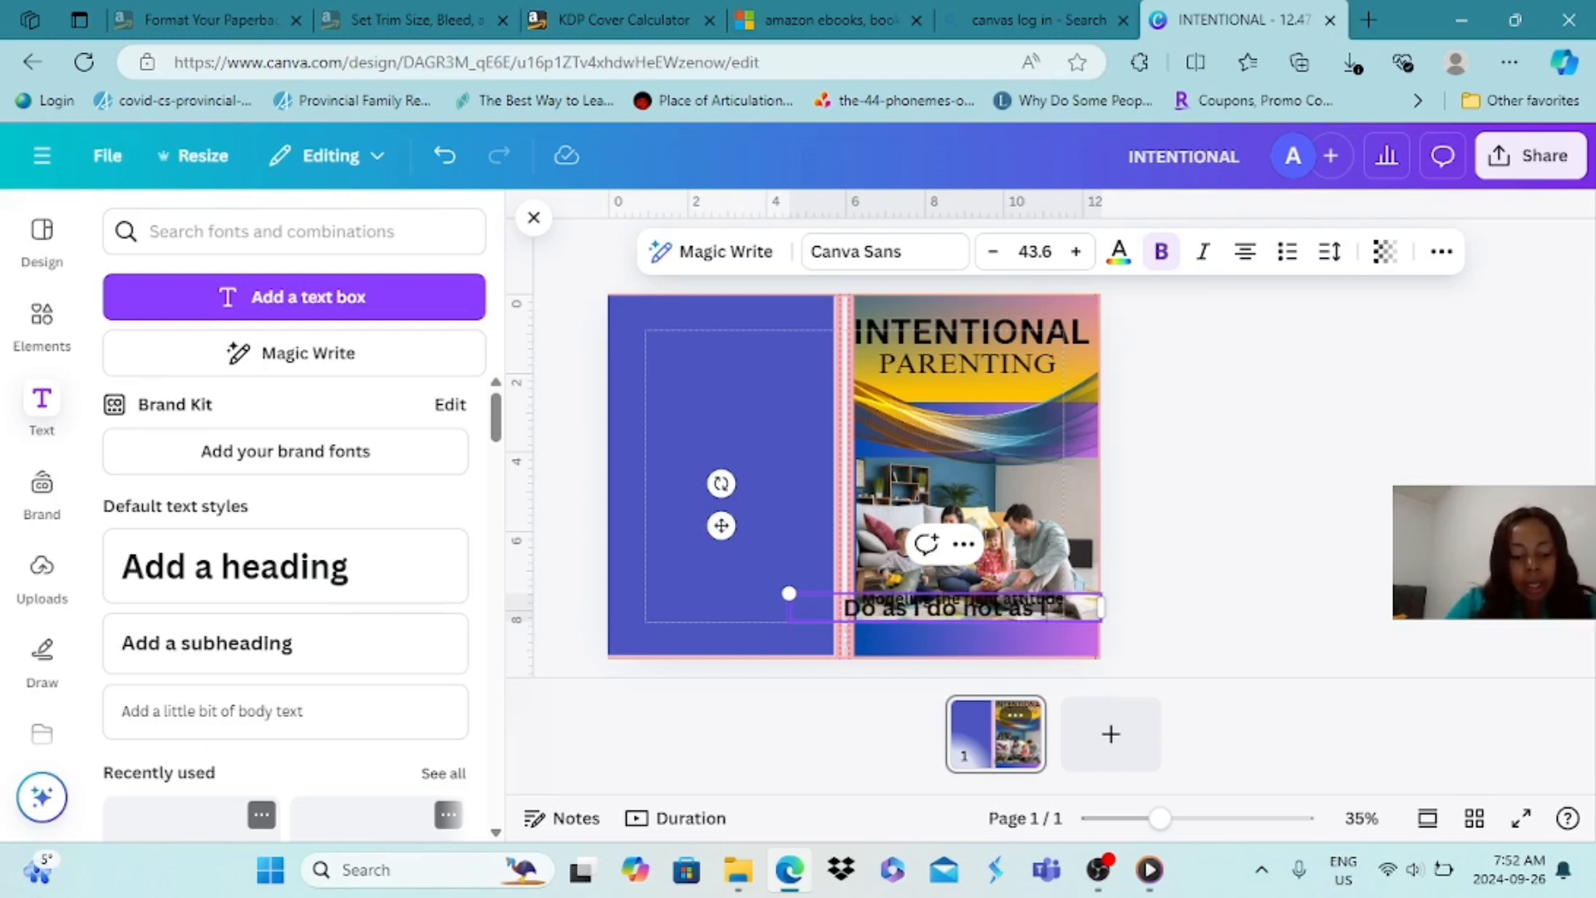
type("say")
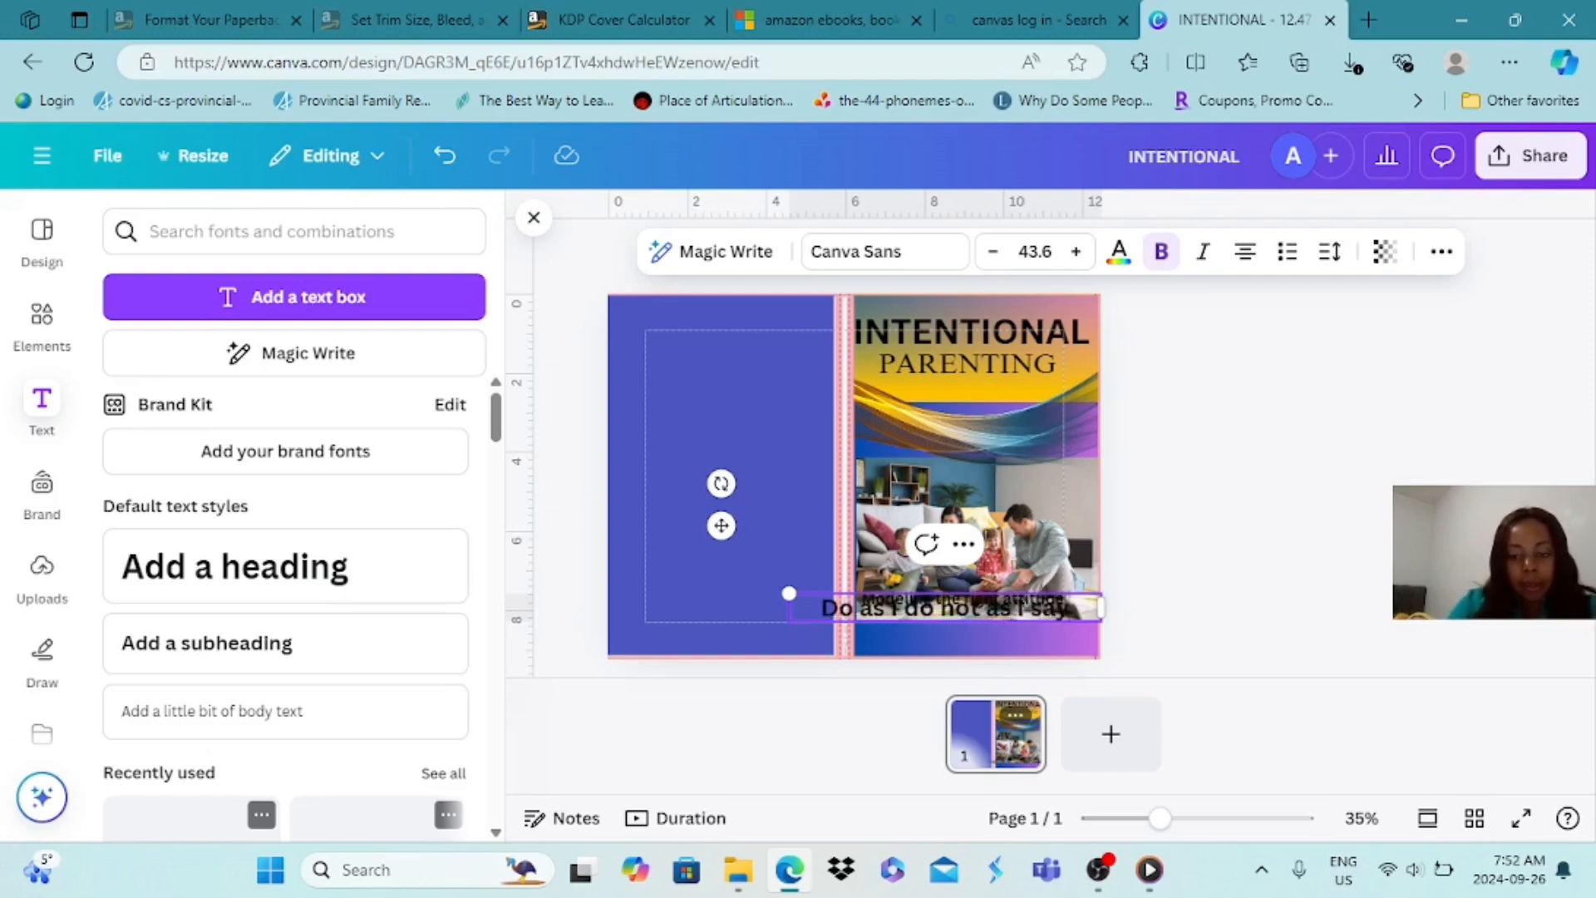
Reduce the "Do as I do not as I say" text to about size 32 and place it below the family photo
left_click(993, 252)
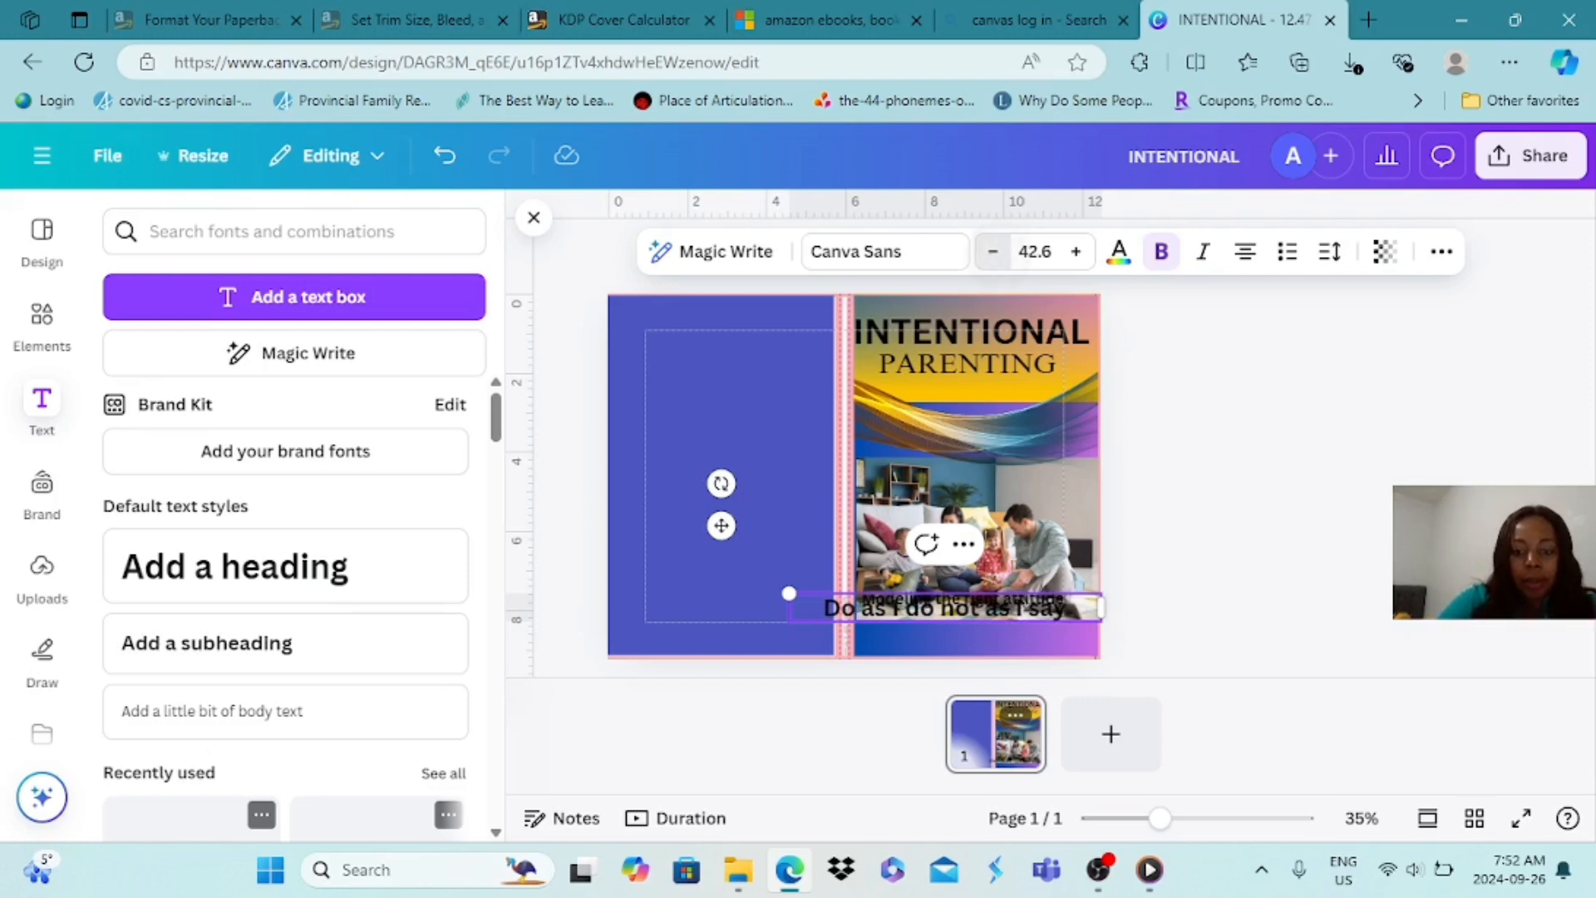
left_click(993, 252)
left_click(984, 283)
left_click(946, 608)
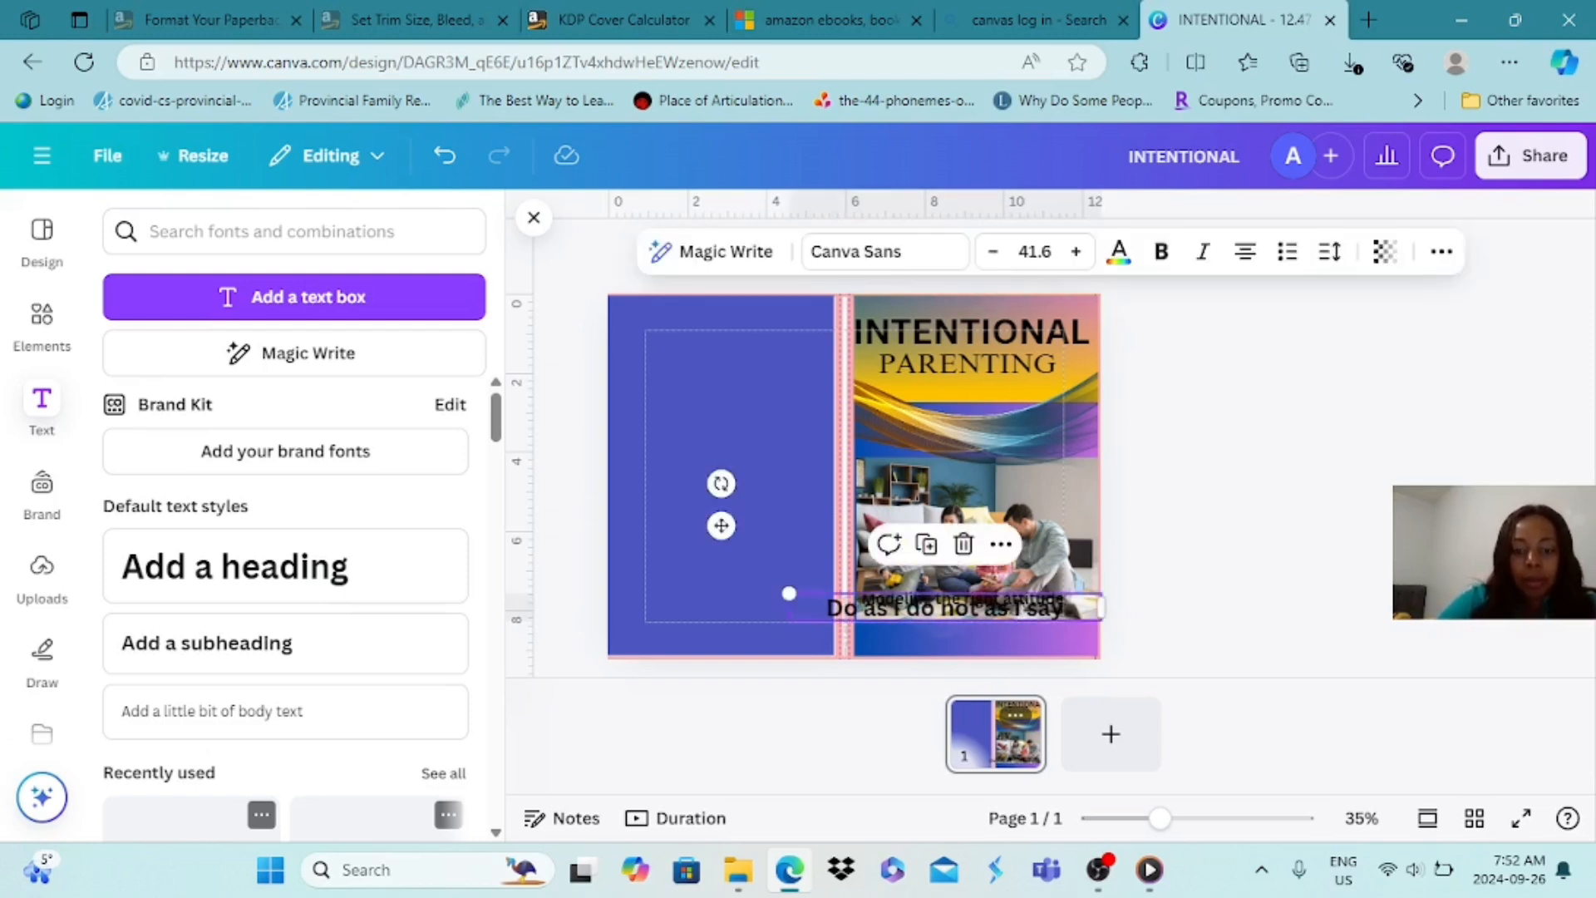
left_click(993, 252)
left_click(992, 252)
left_click(992, 252)
left_click(992, 252)
left_click(993, 252)
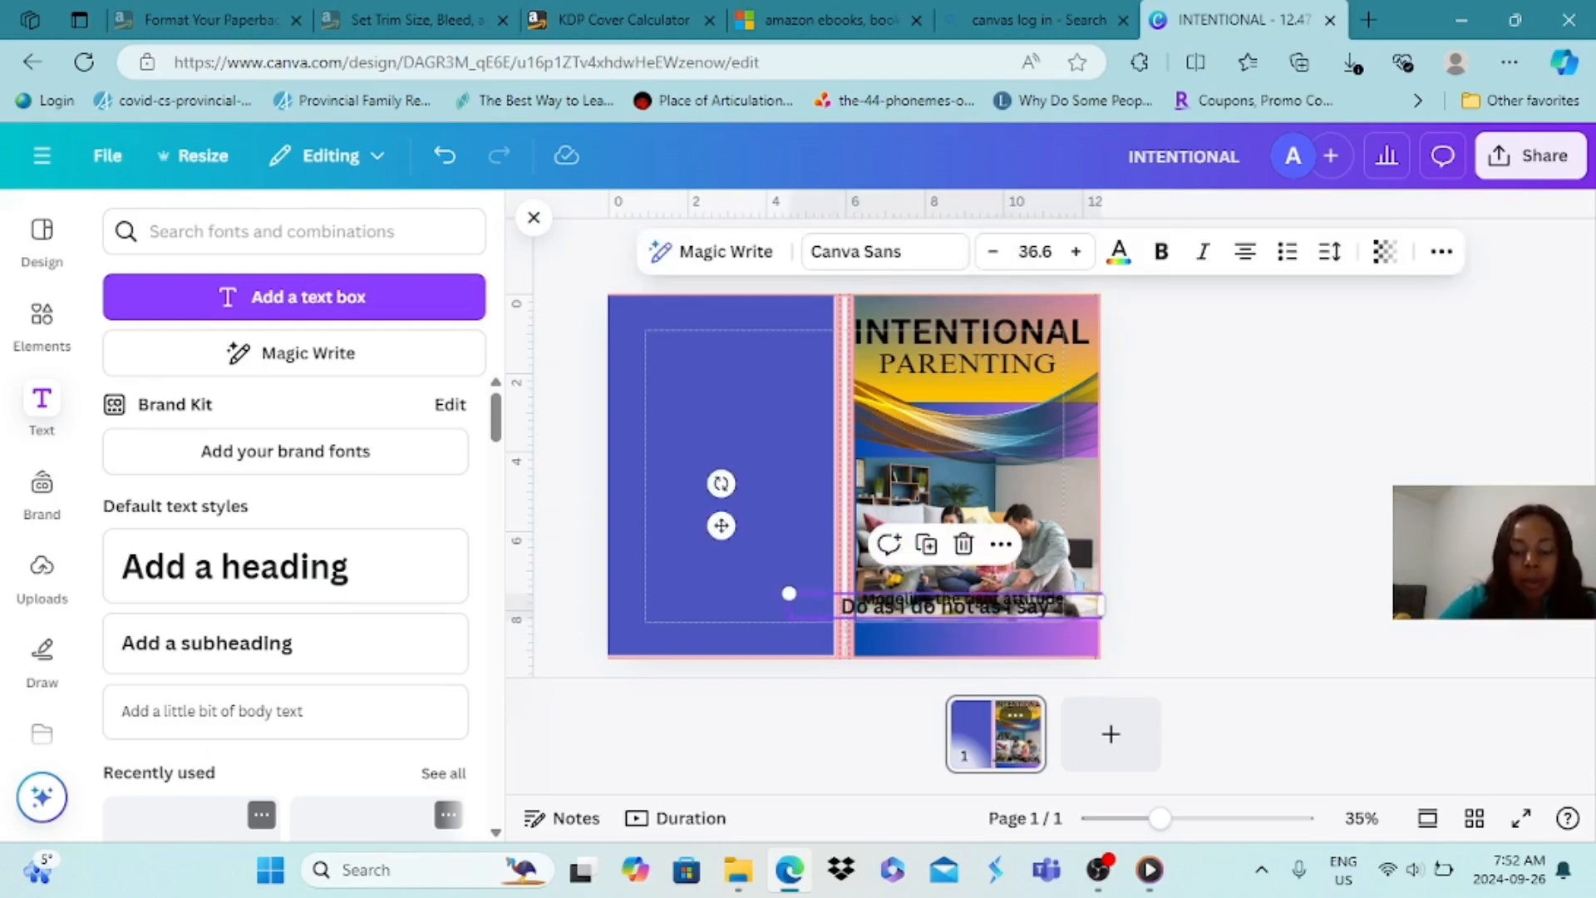
mouse_move(945, 608)
left_mouse_down()
mouse_move(952, 653)
mouse_move(963, 635)
left_mouse_up()
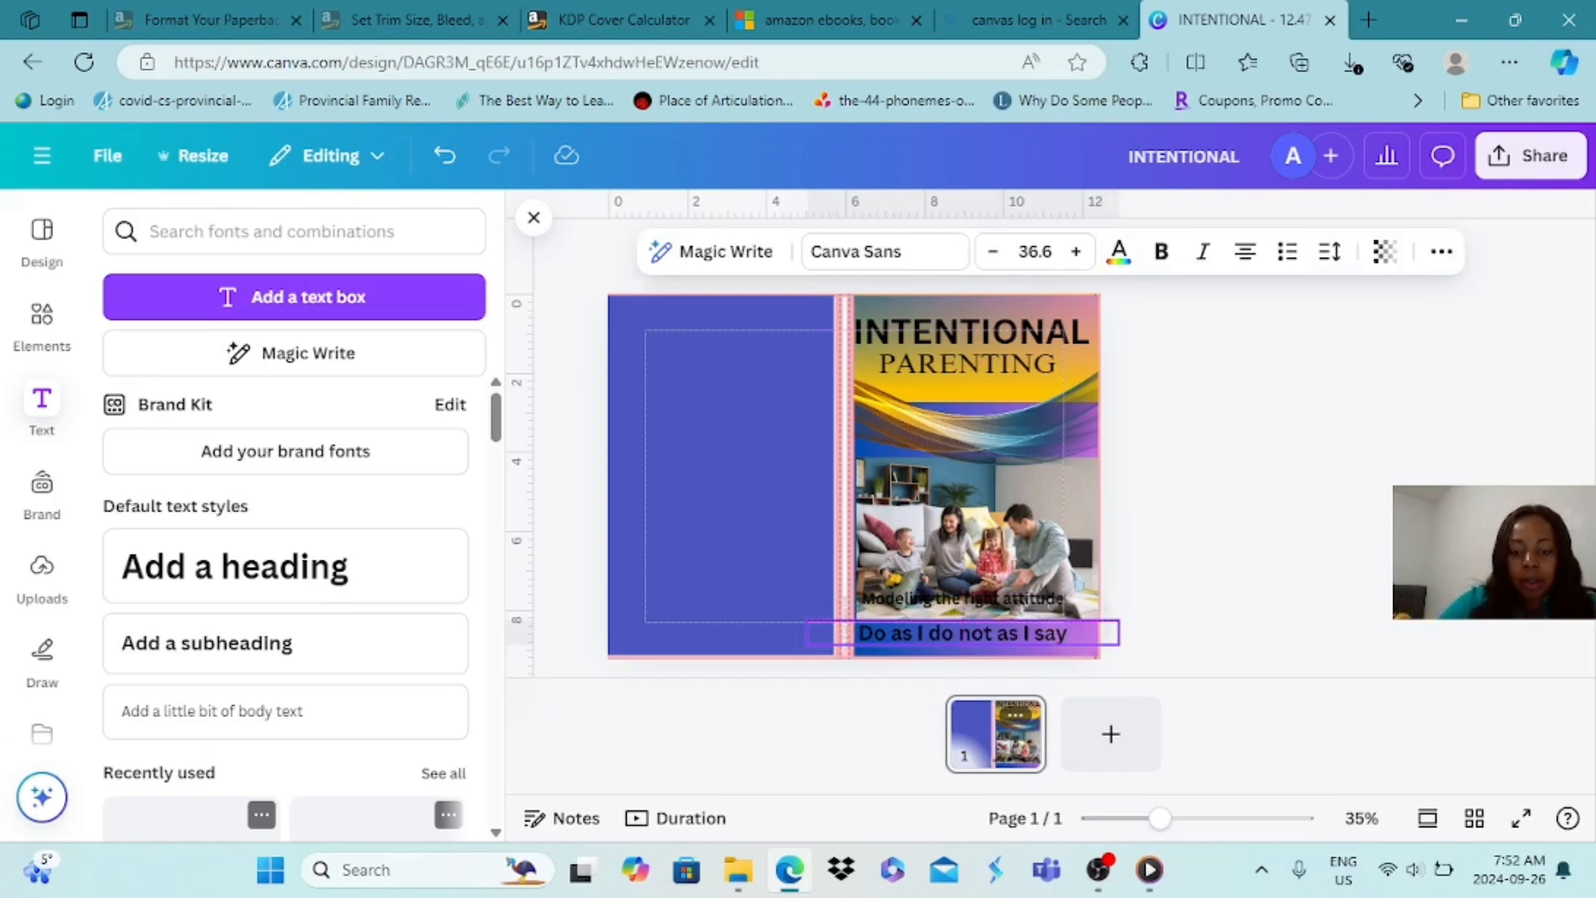
left_click(993, 252)
left_click(993, 252)
left_click(993, 252)
left_click(992, 252)
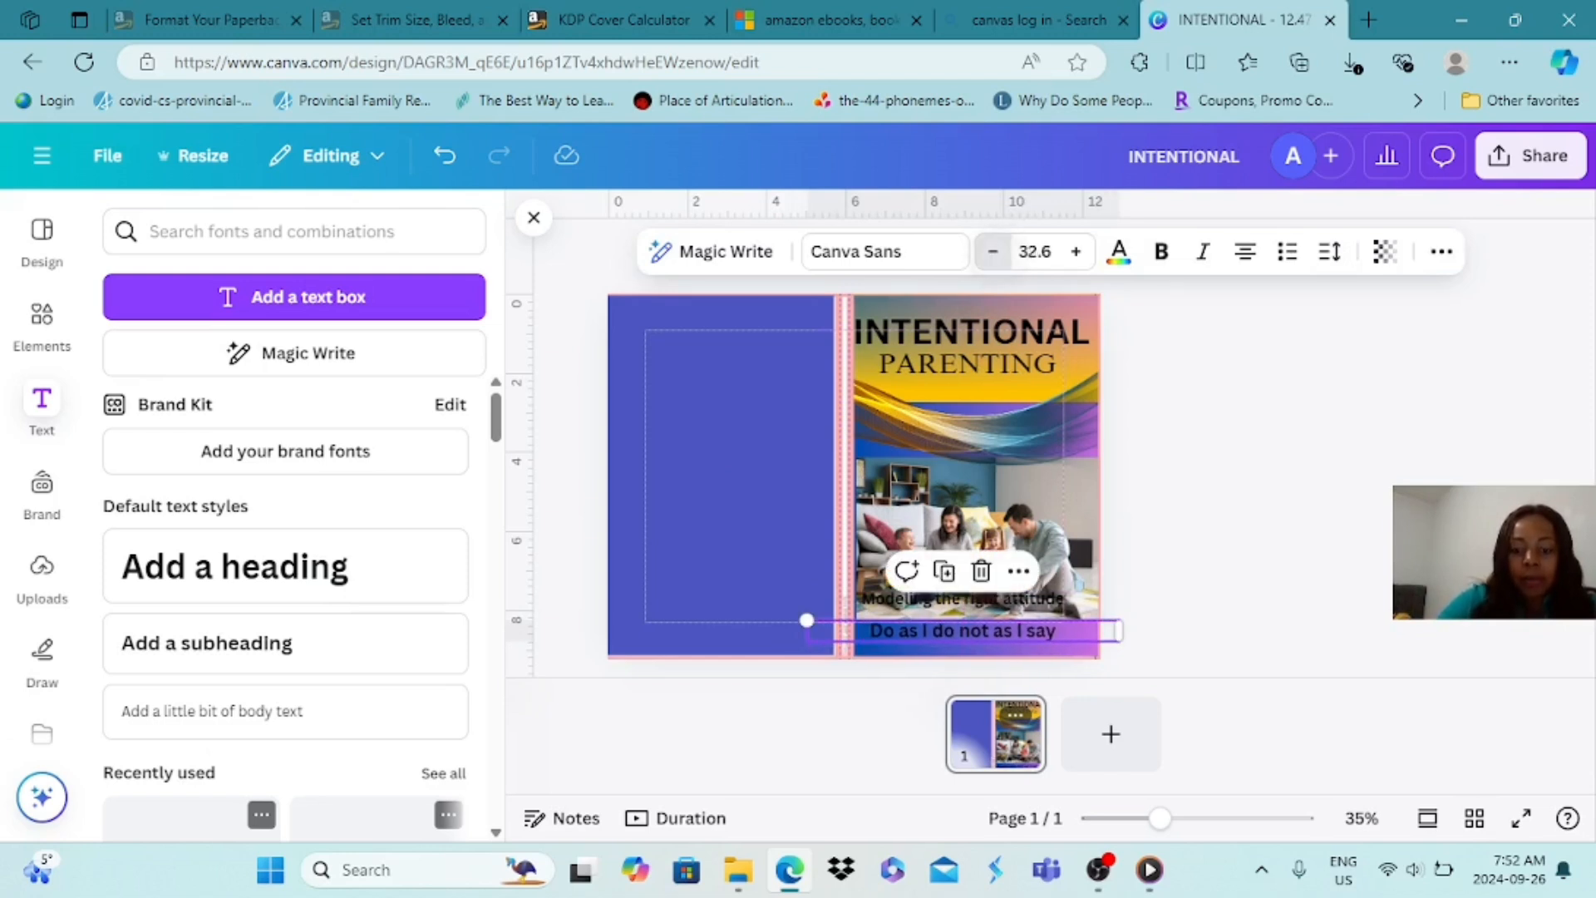
left_click(993, 252)
left_click(992, 252)
left_click(1159, 571)
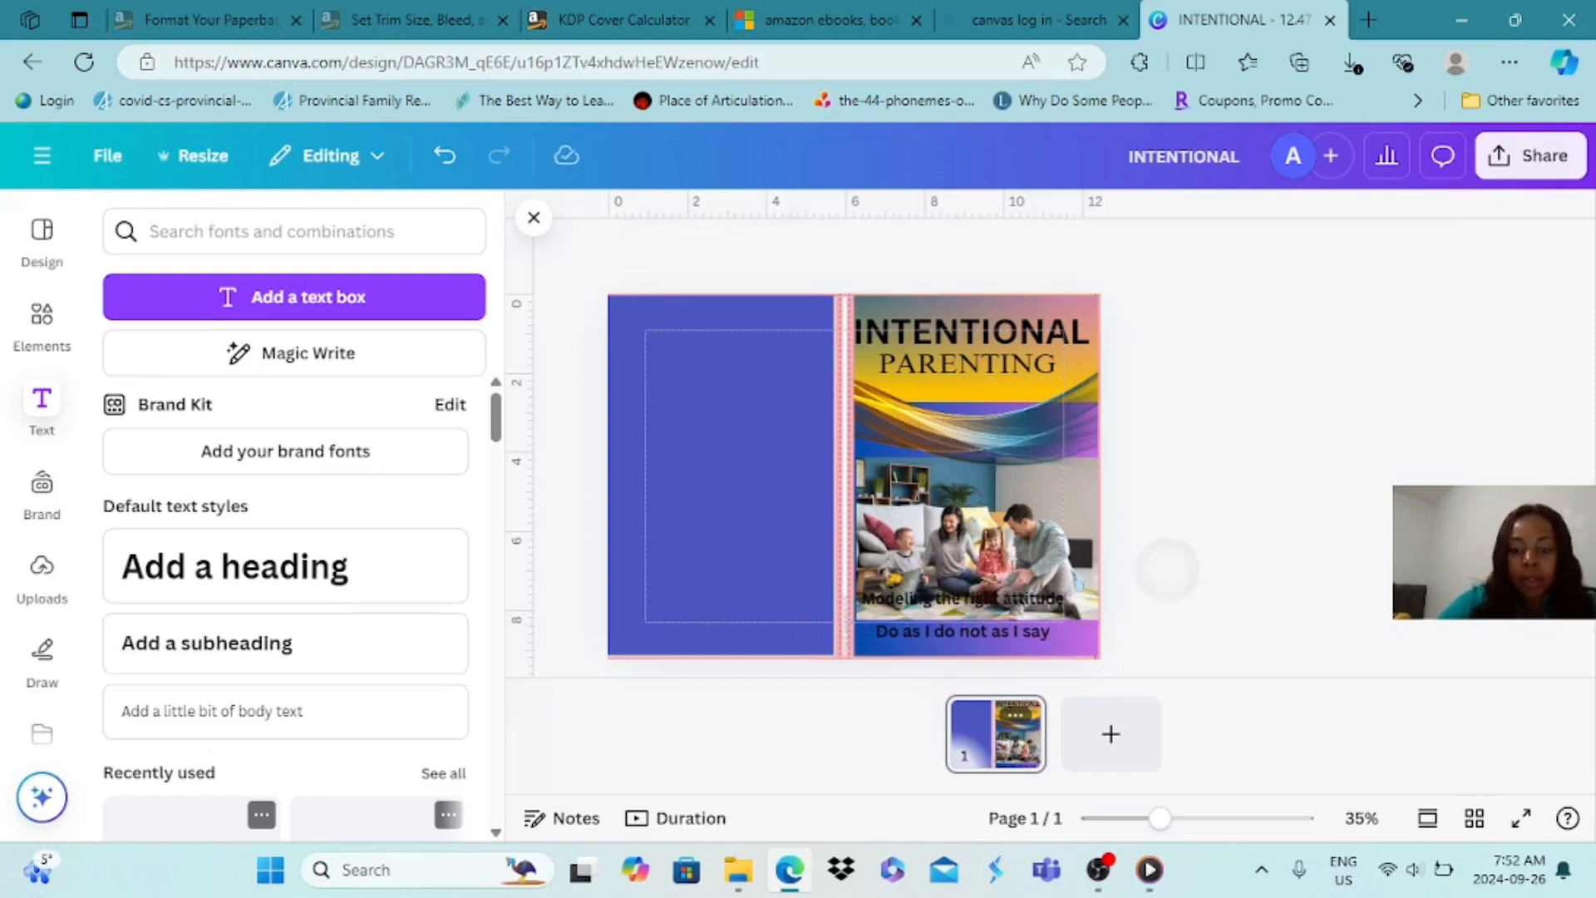
Set the "Modeling the right attitude" text to size 33 and move it directly above the "Do as I do not as I say" line
left_click(1023, 597)
left_click(1076, 251)
left_click(1076, 251)
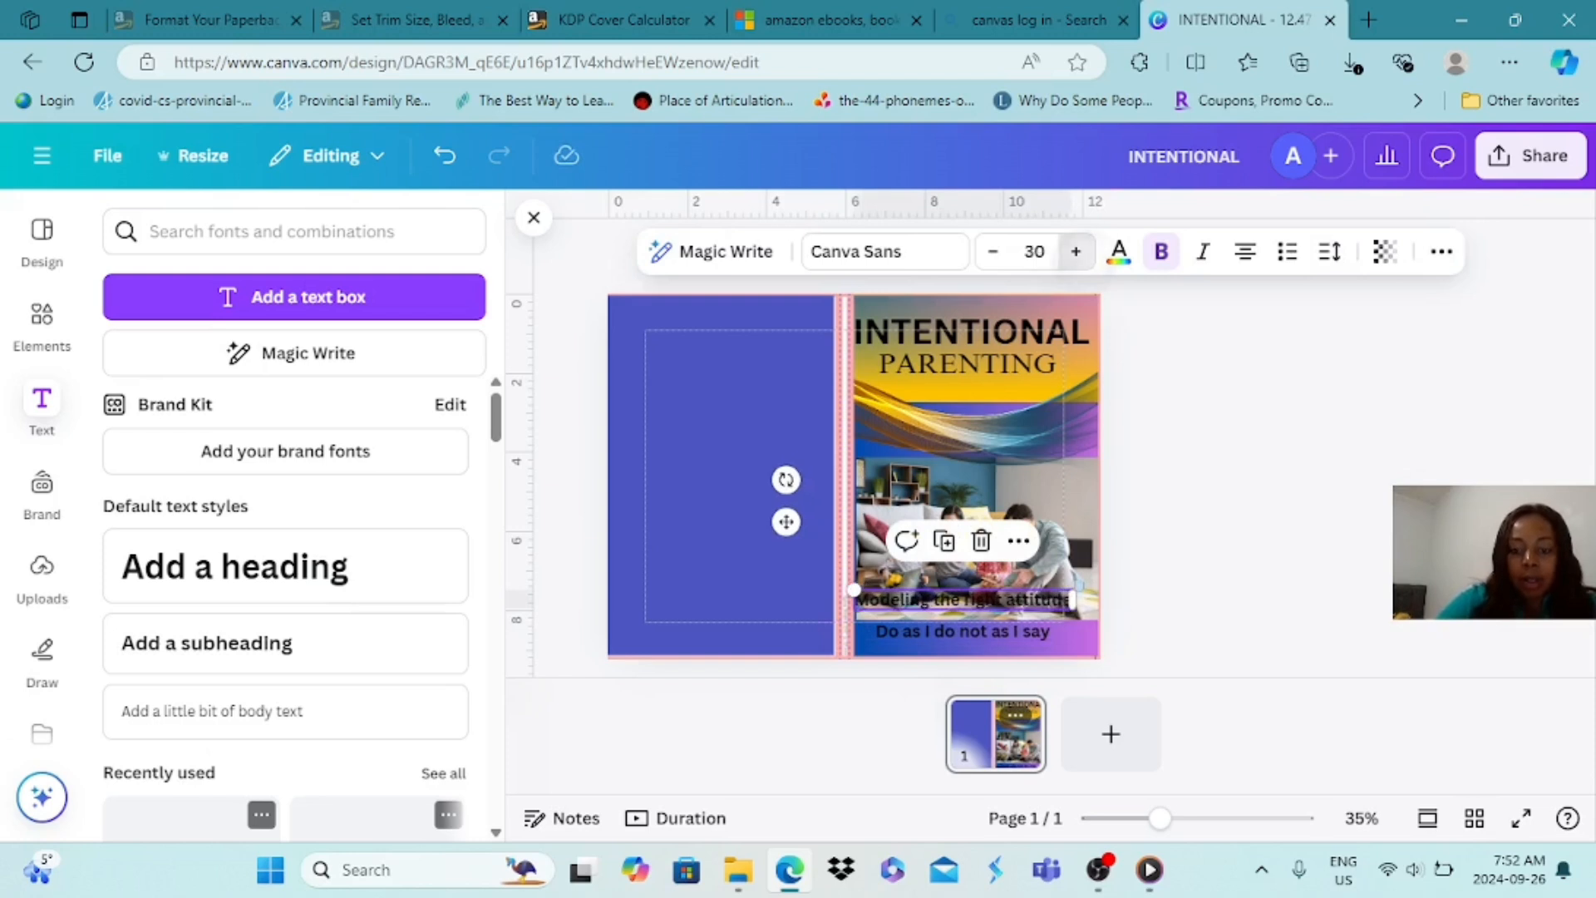
left_click(1076, 252)
left_click(1076, 251)
left_click(1076, 251)
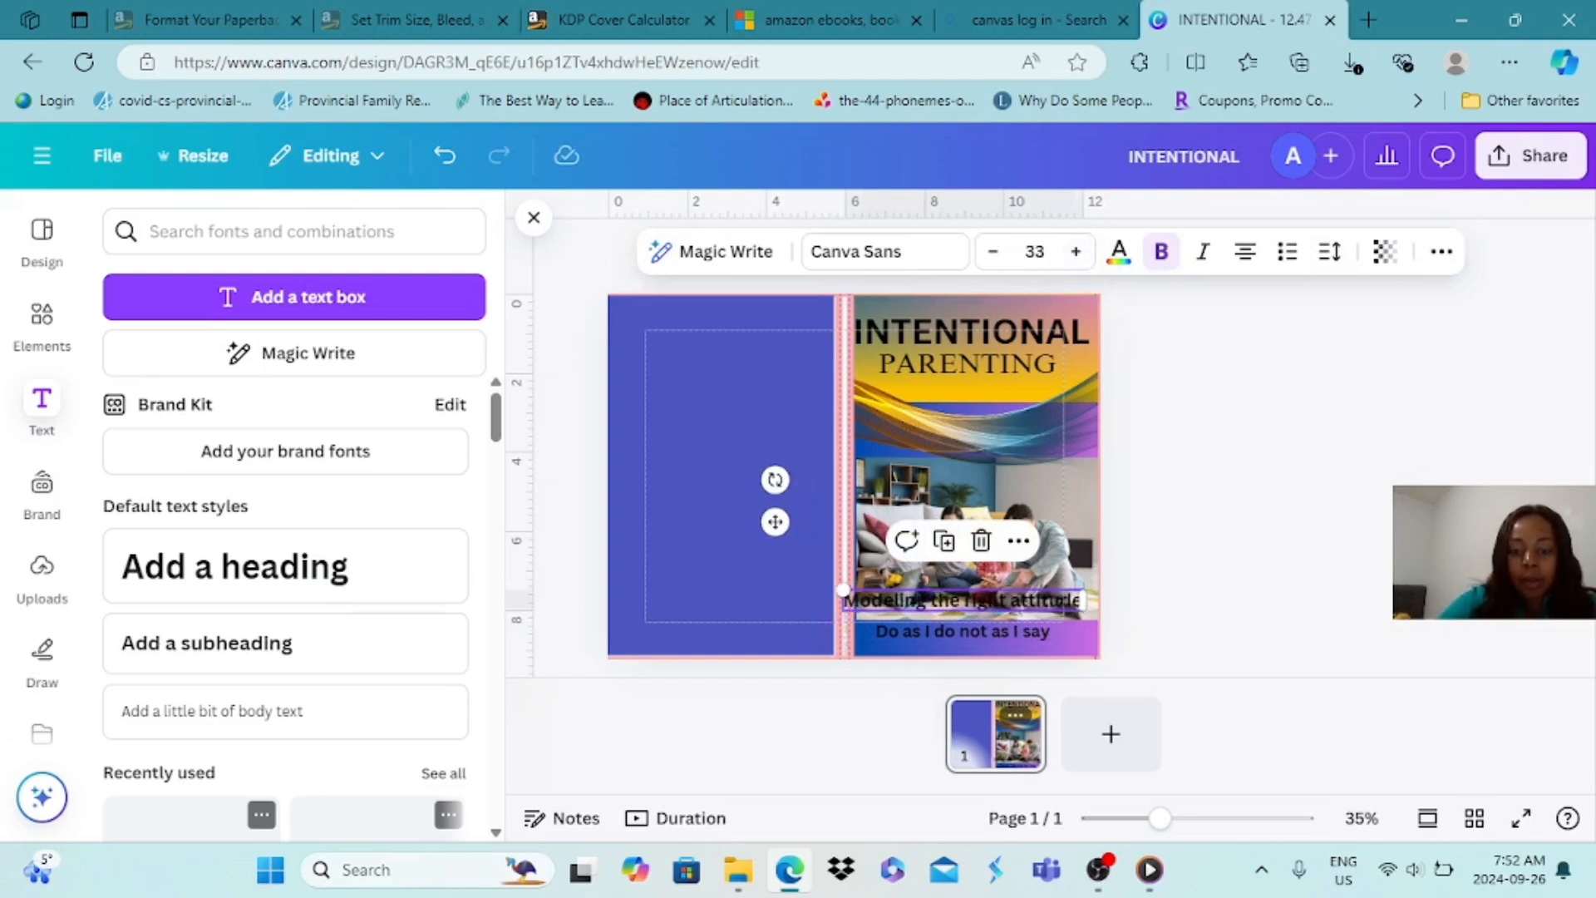
left_click(978, 499)
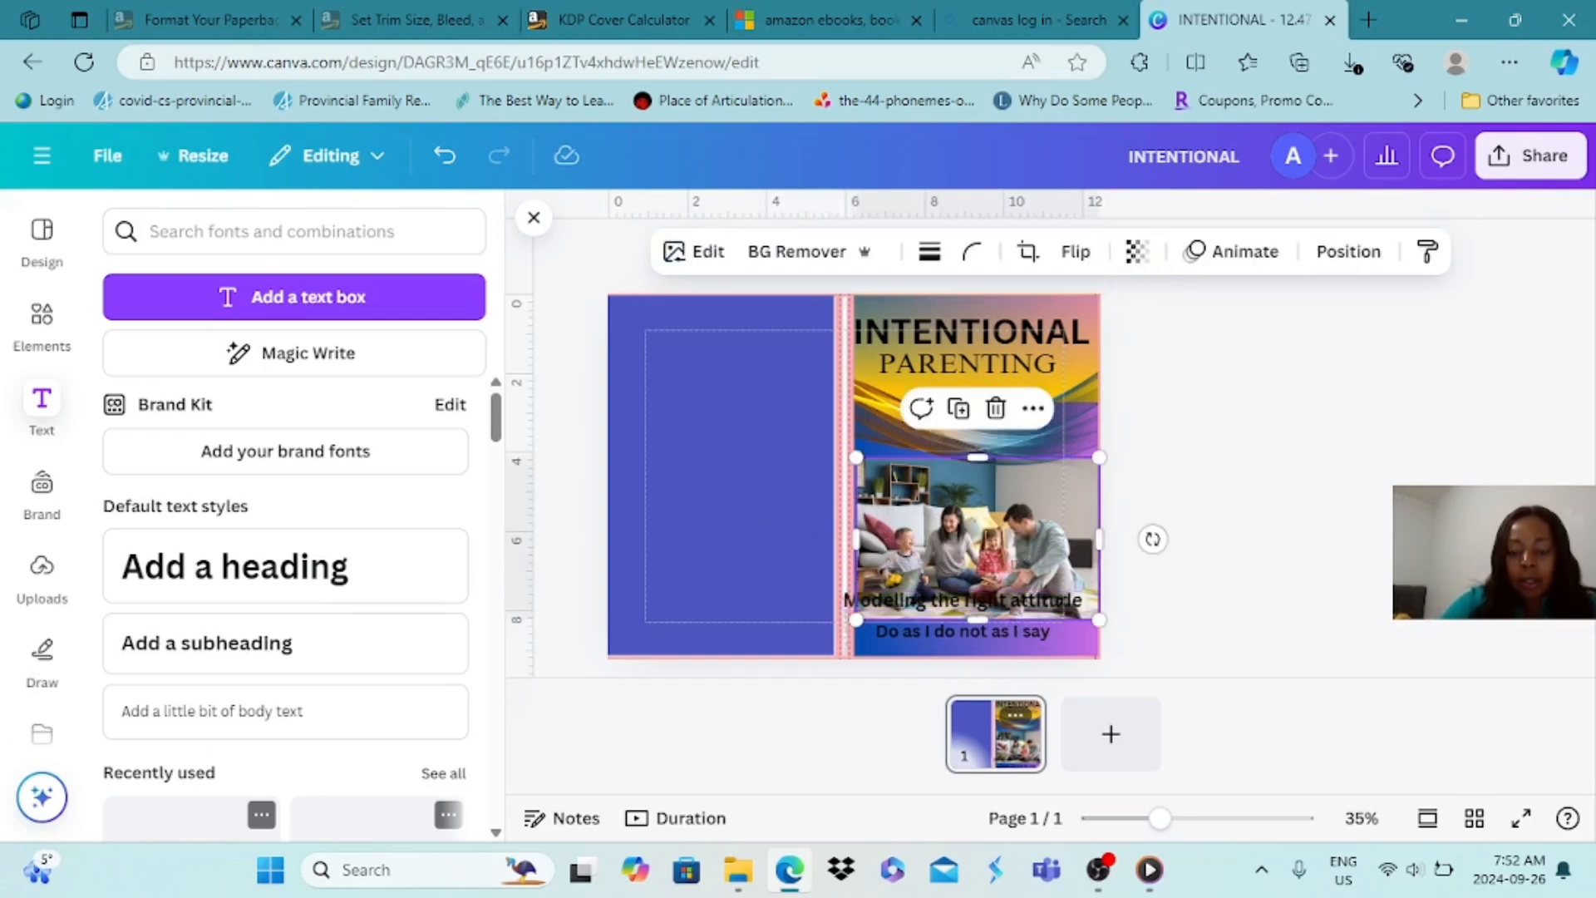
left_click(1021, 598)
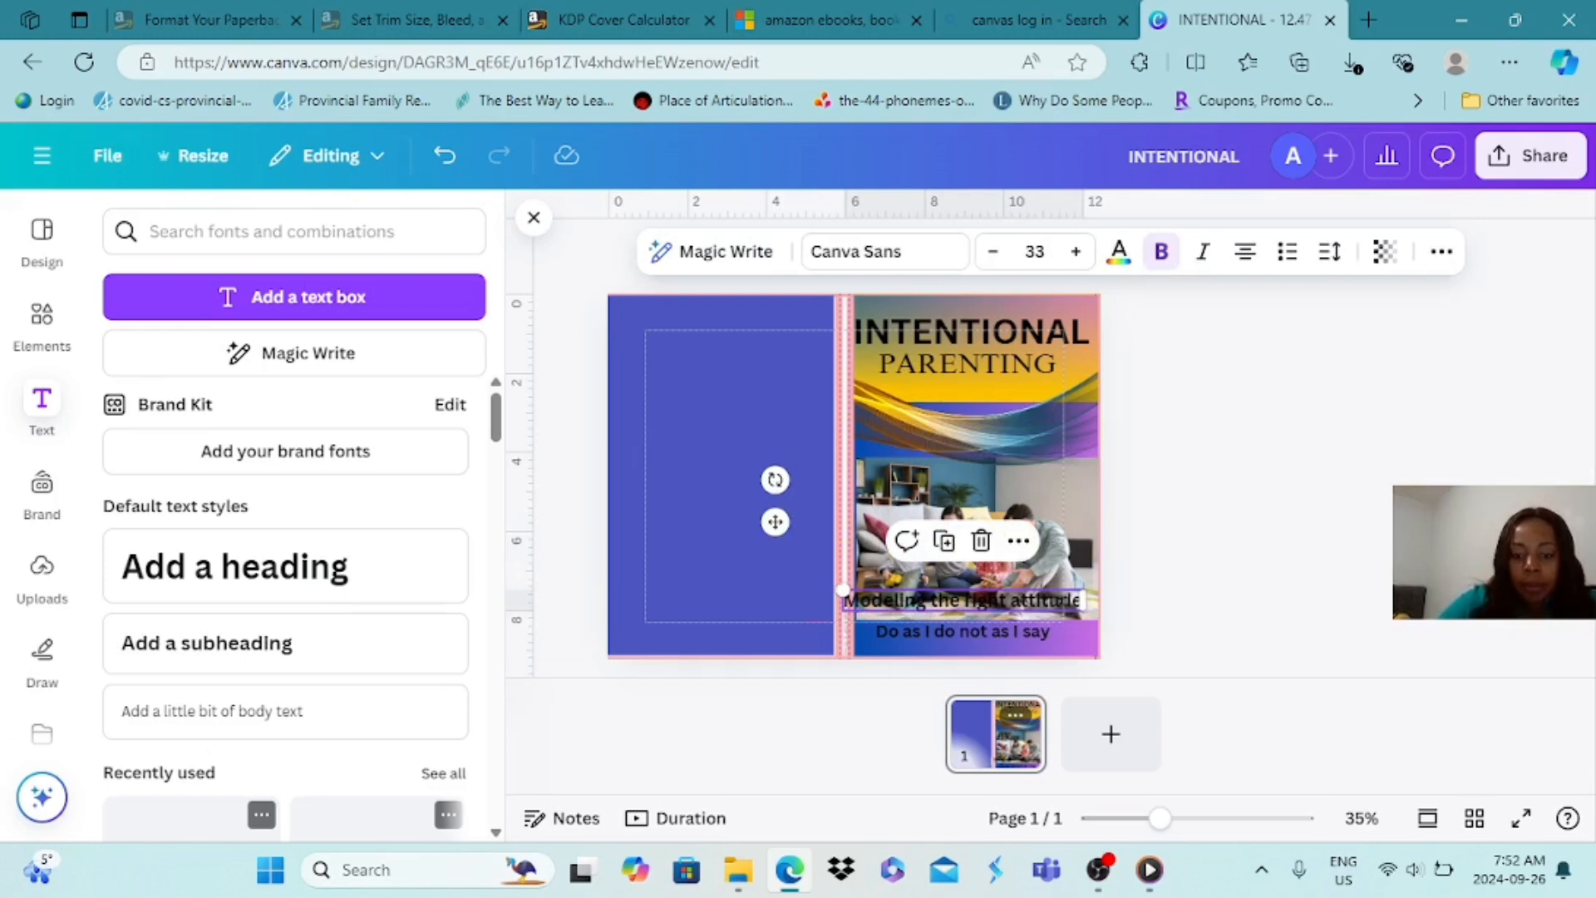
mouse_move(1020, 599)
left_mouse_down()
mouse_move(1020, 628)
mouse_move(1031, 610)
left_mouse_up()
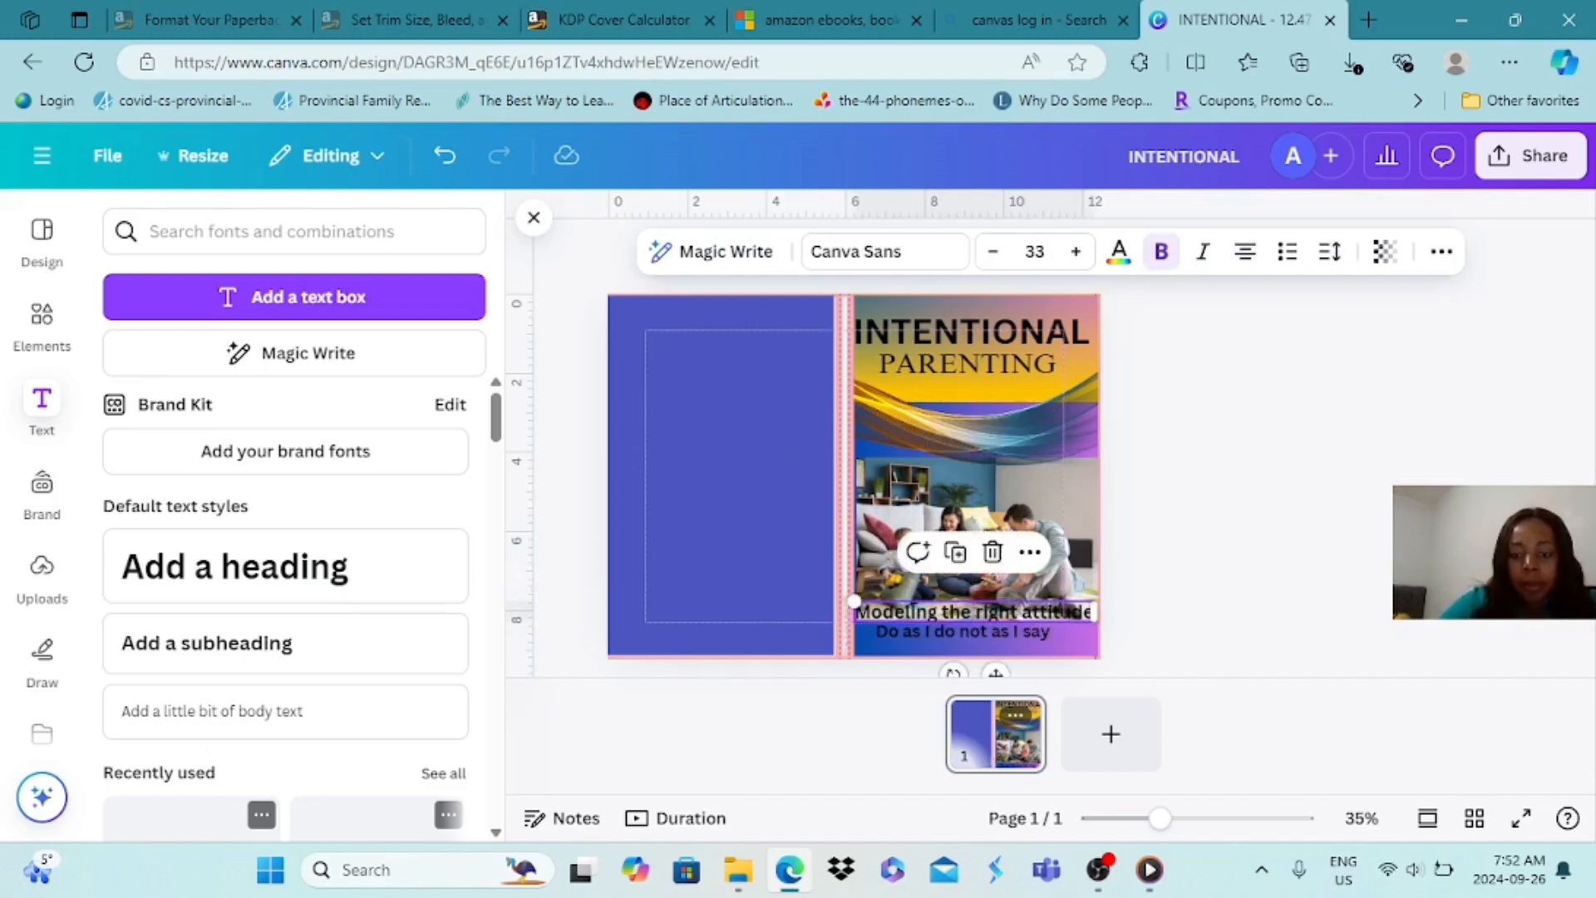
Move the family photo up so its lower edge clears the "Modeling the right attitude" line
left_click(978, 532)
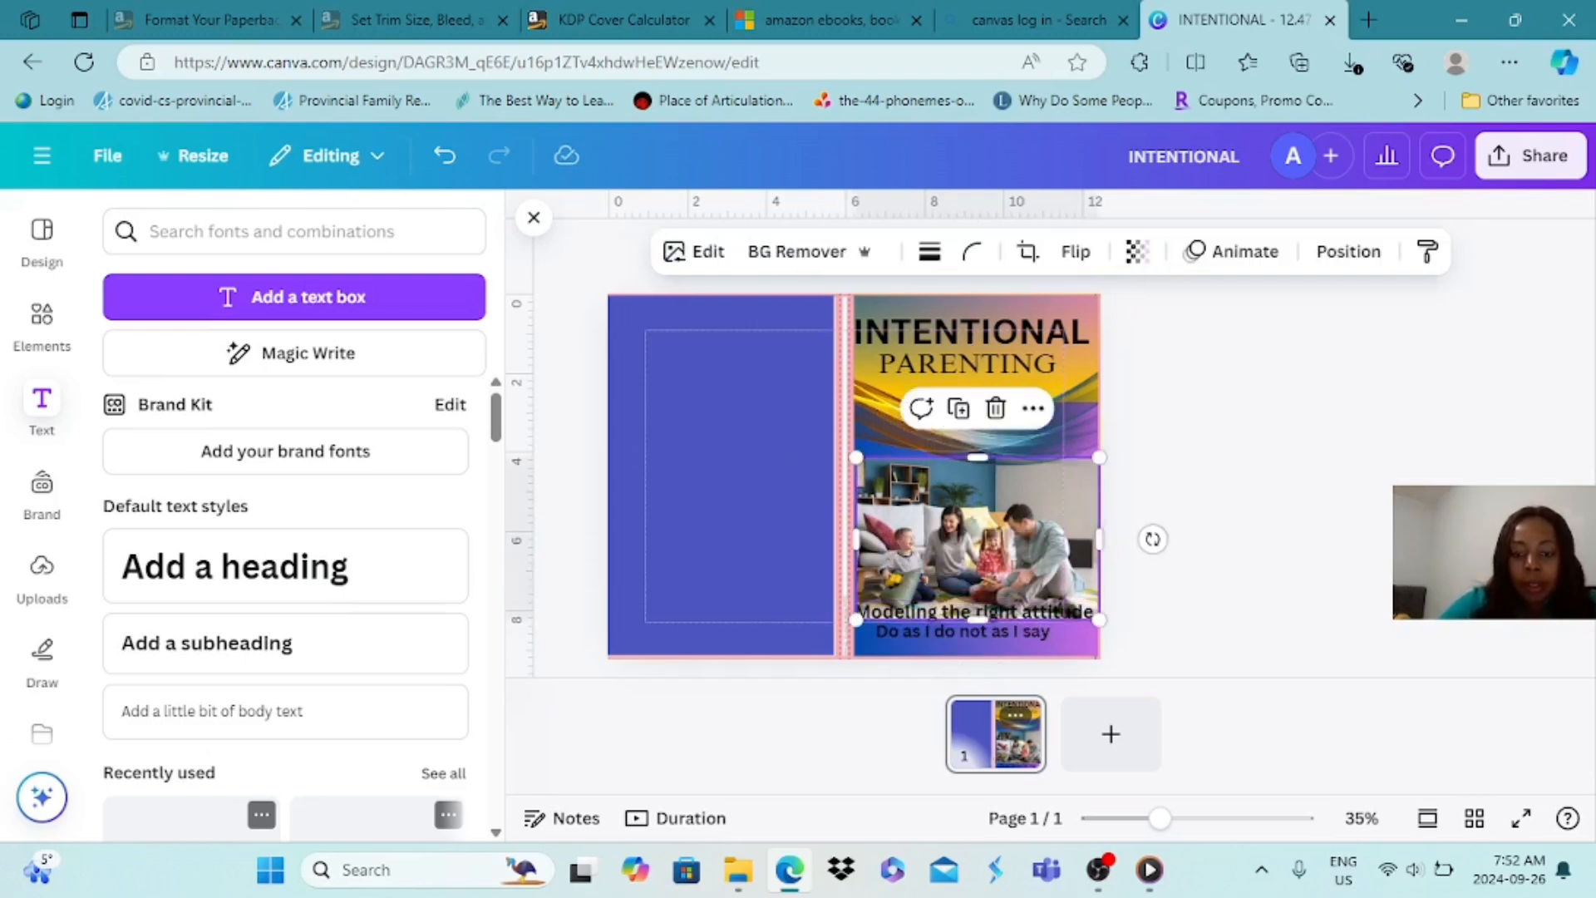
left_click_drag(973, 603, 973, 567)
left_click(1196, 568)
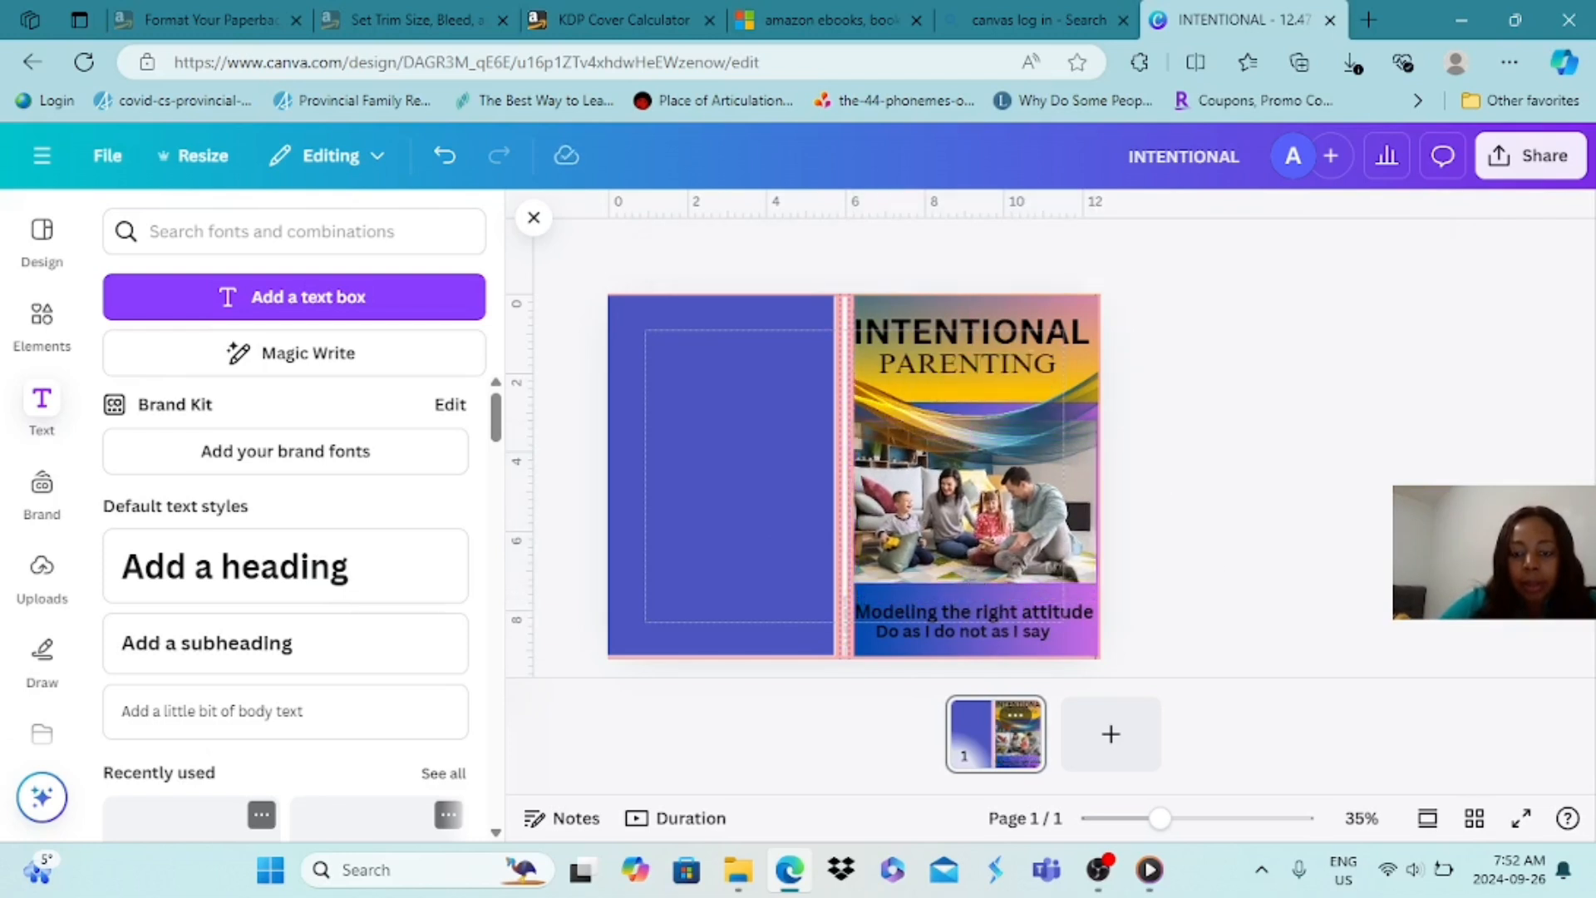
Restyle the two subtitle lines, giving "Modeling the right attitude" a serif font, and move both up just beneath the photo
left_click(1011, 611)
left_click_drag(1010, 612, 963, 617)
left_click(1196, 582)
left_click(963, 632)
left_click(1201, 590)
left_click(1049, 615)
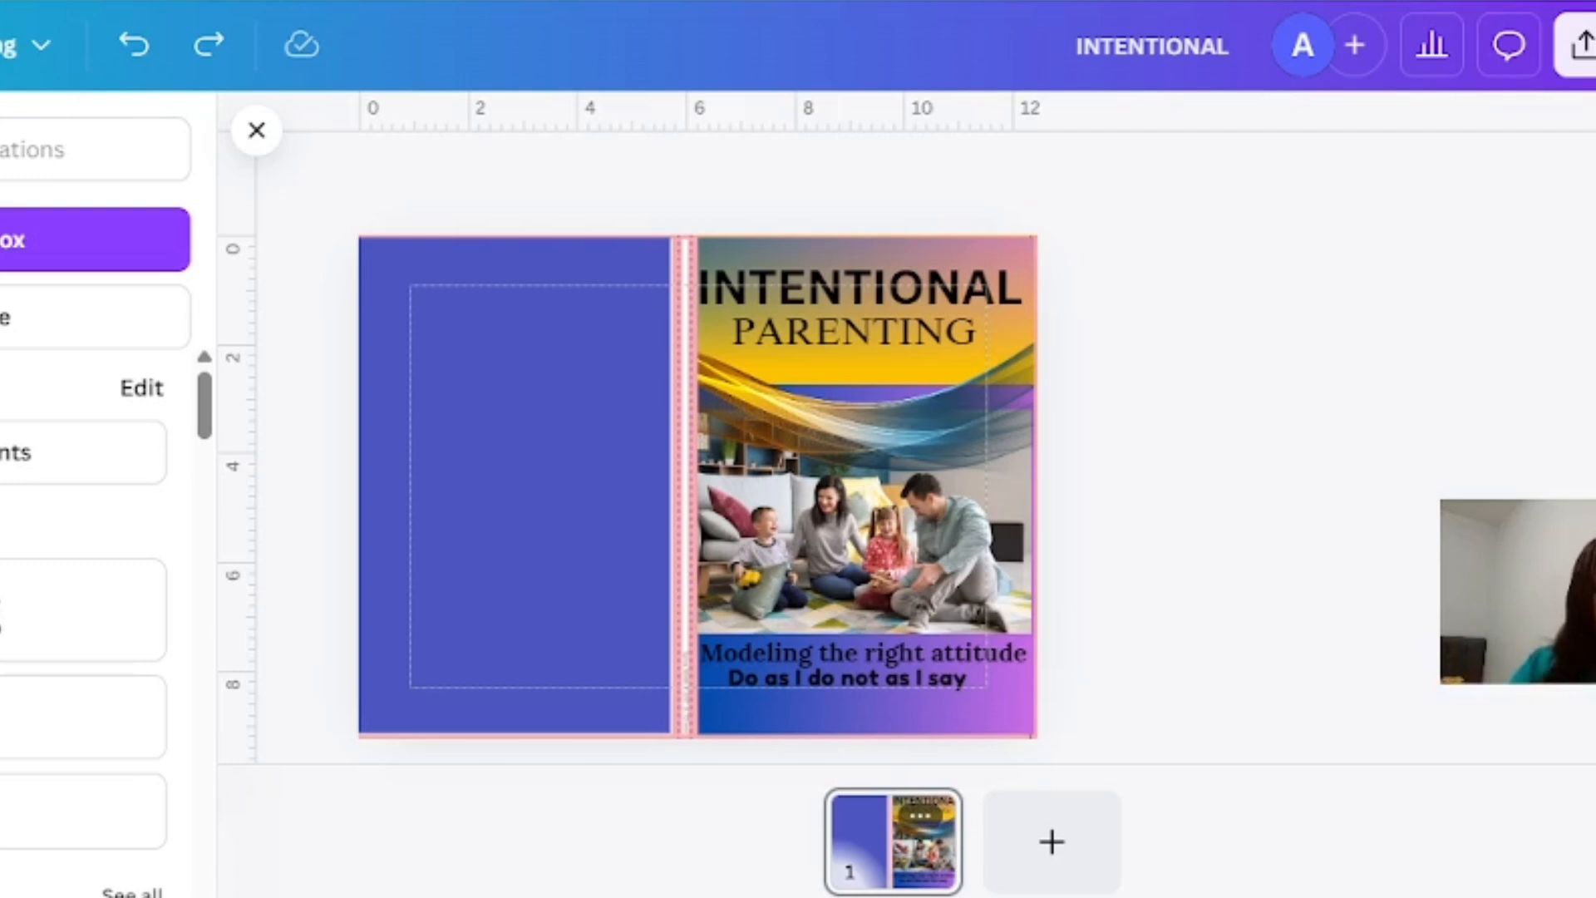
Add a heading with the author's name in capitals at size 52 and center it on the front cover below the subtitle lines
left_click(256, 131)
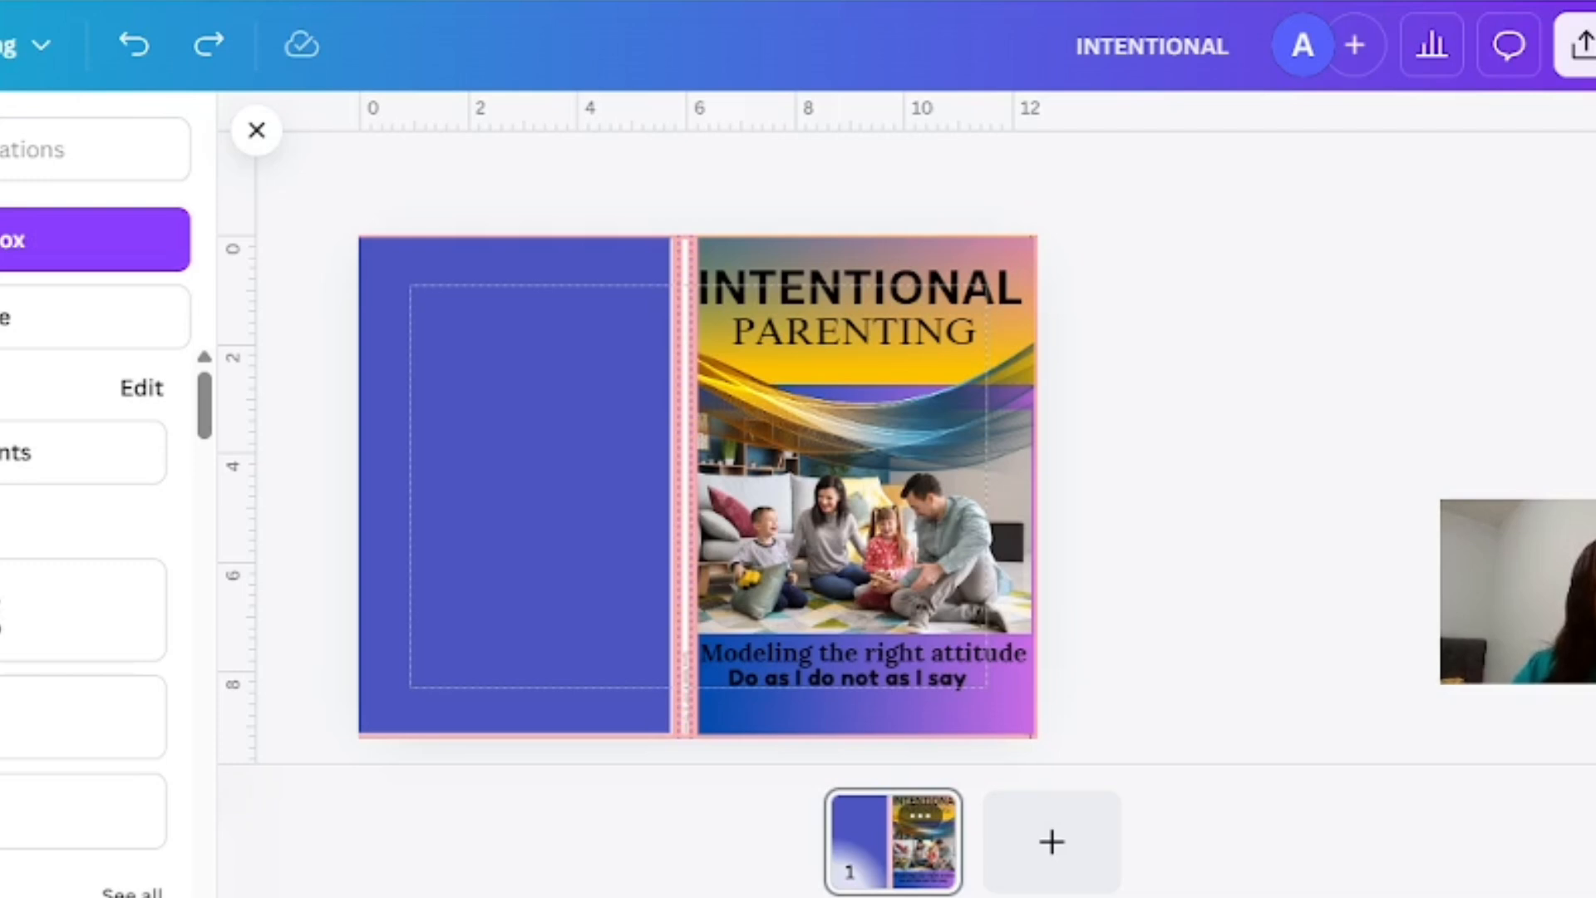
left_click(17, 611)
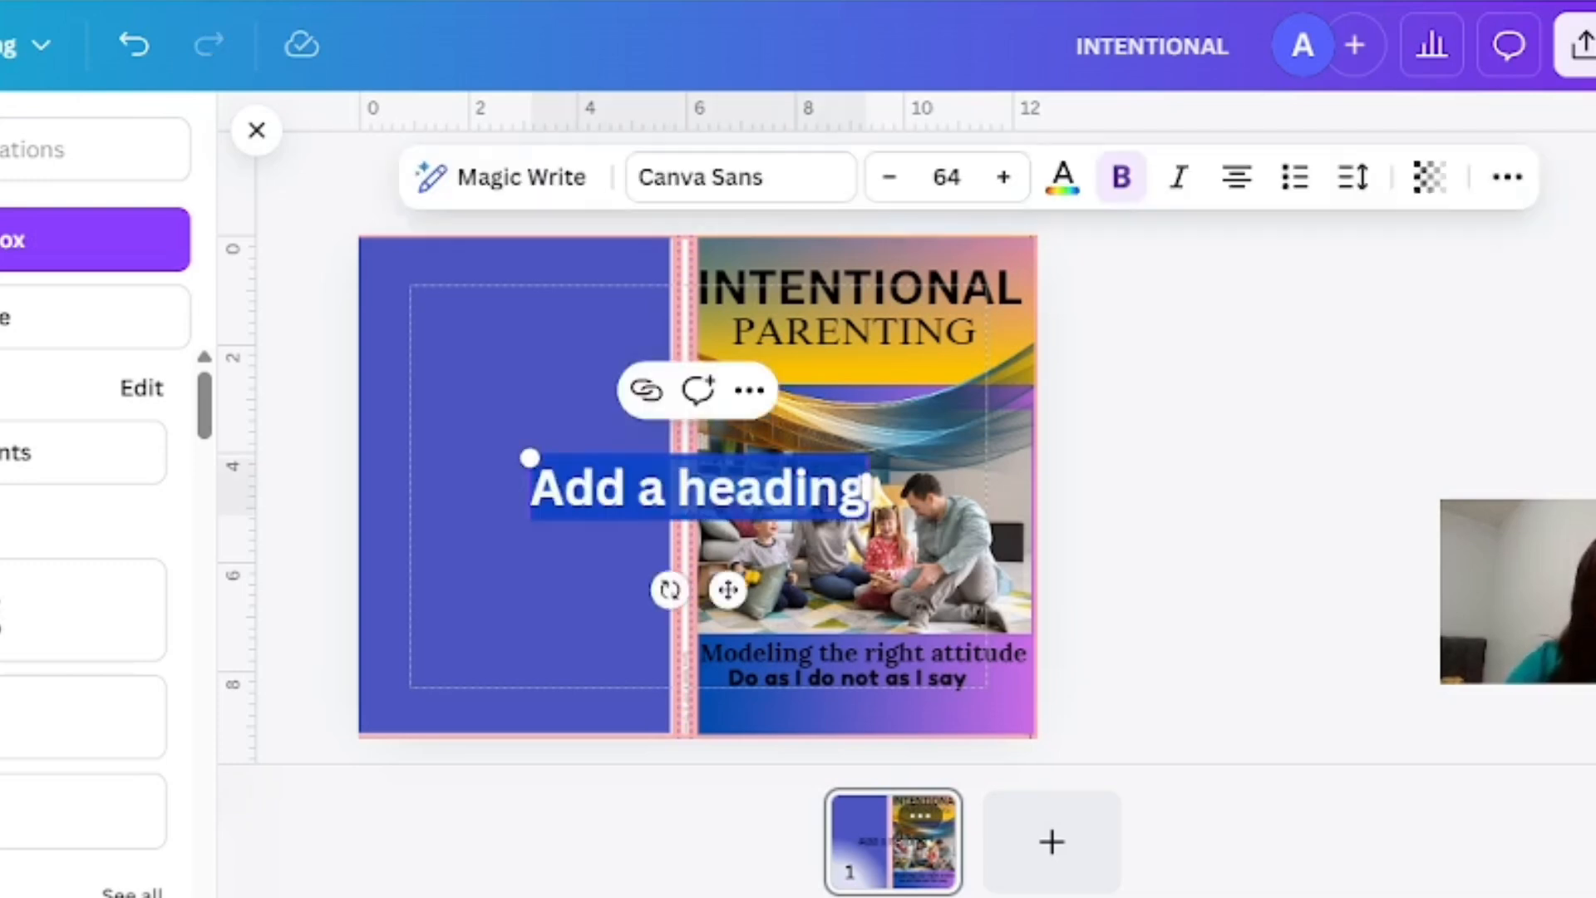
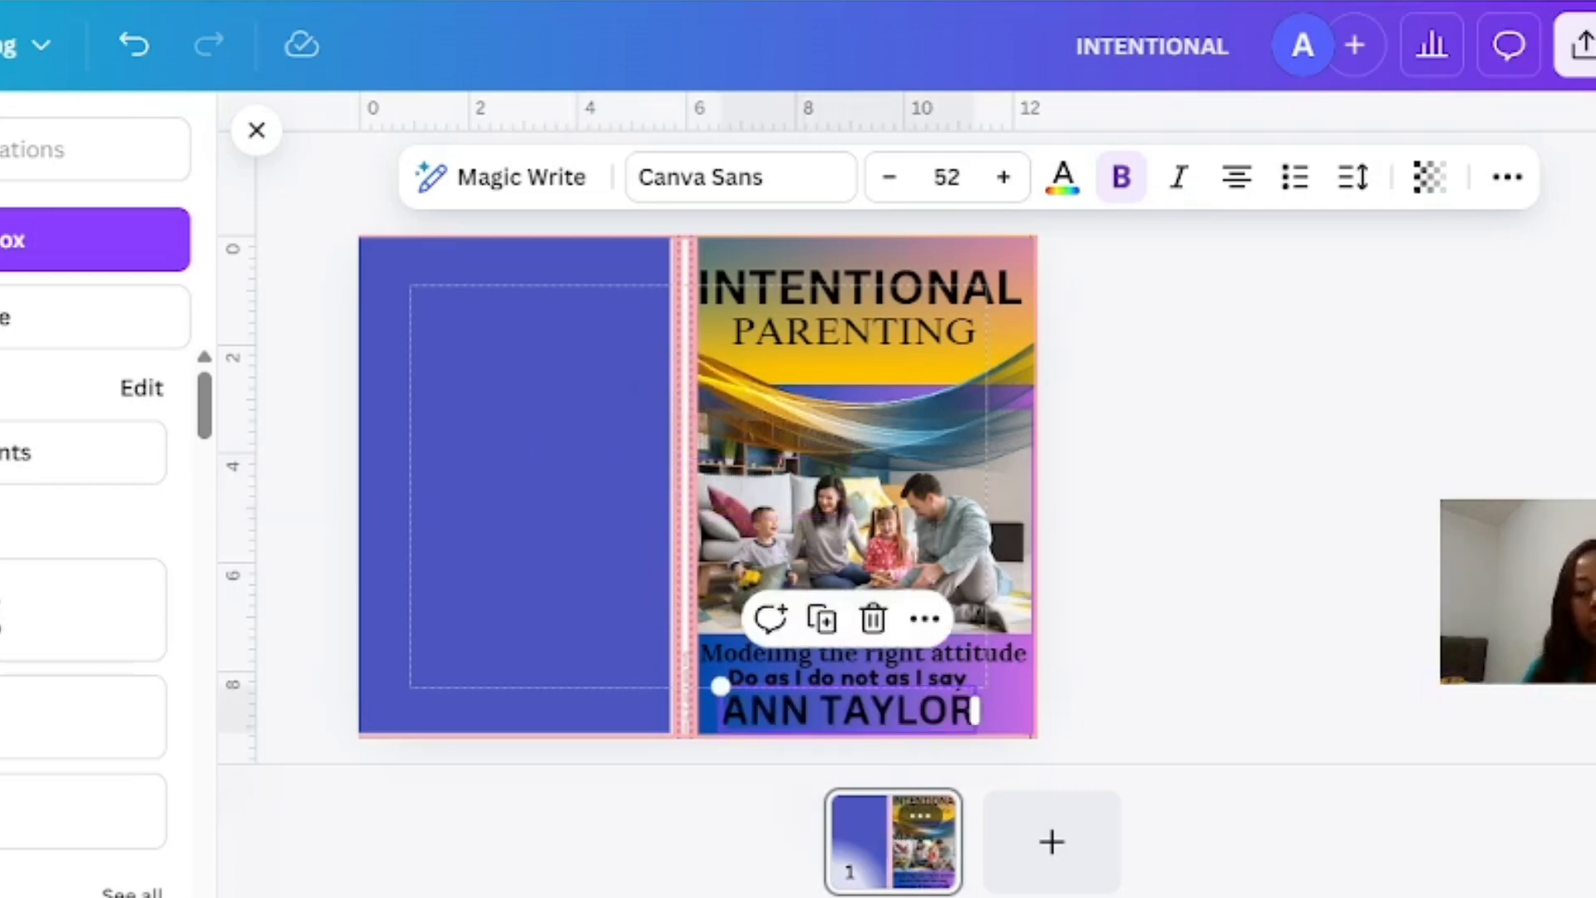
mouse_move(848, 711)
left_mouse_down()
mouse_move(817, 707)
mouse_move(869, 713)
left_mouse_up()
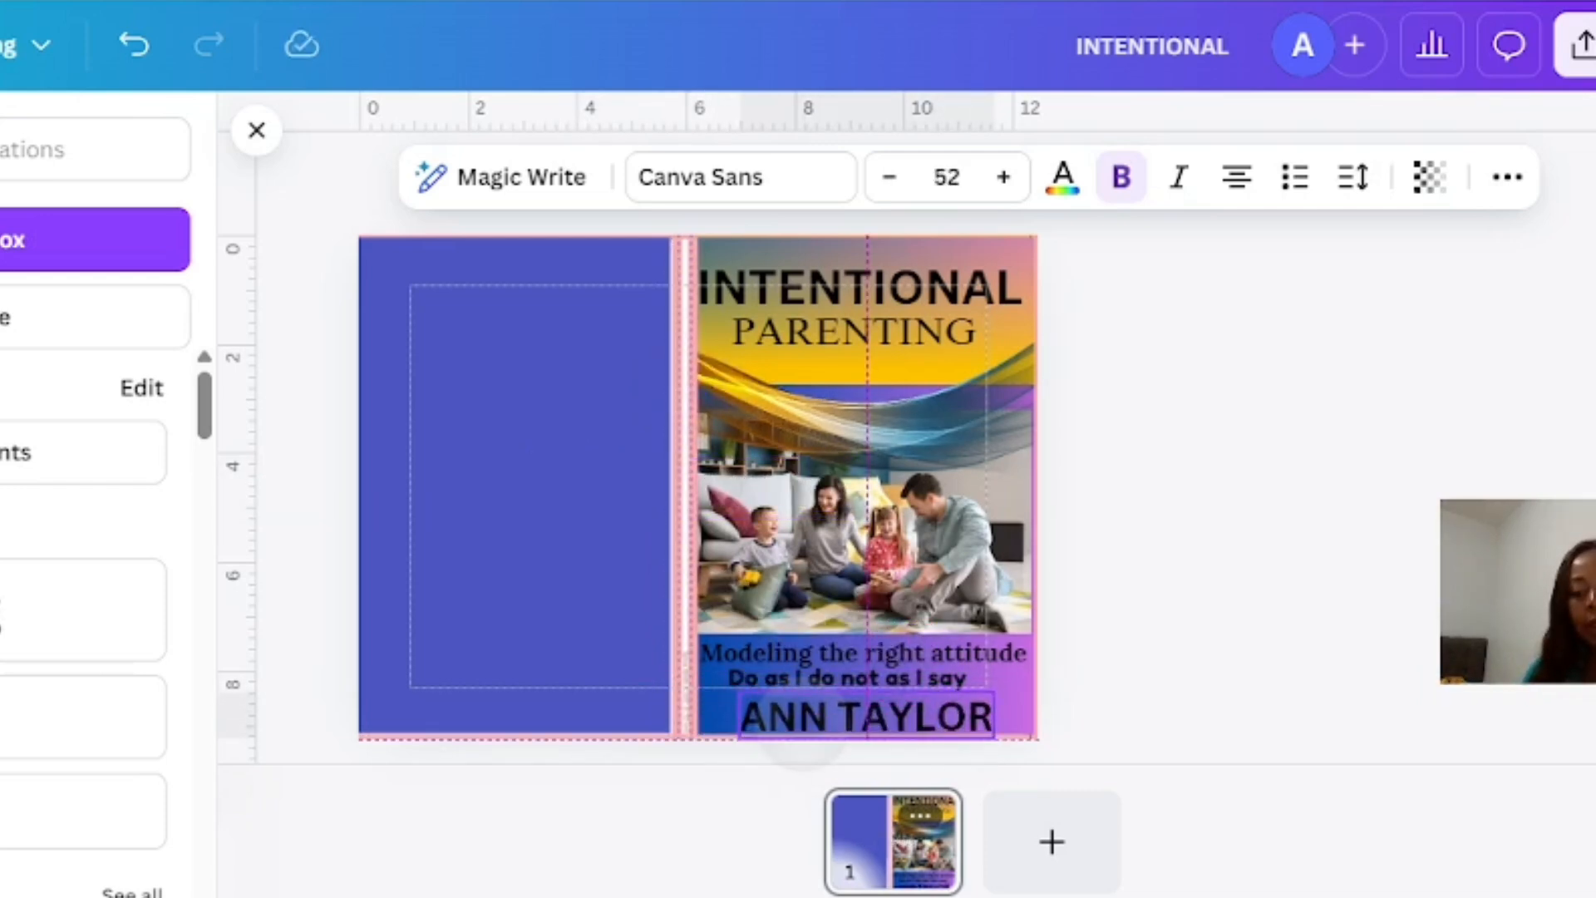
left_click(550, 573)
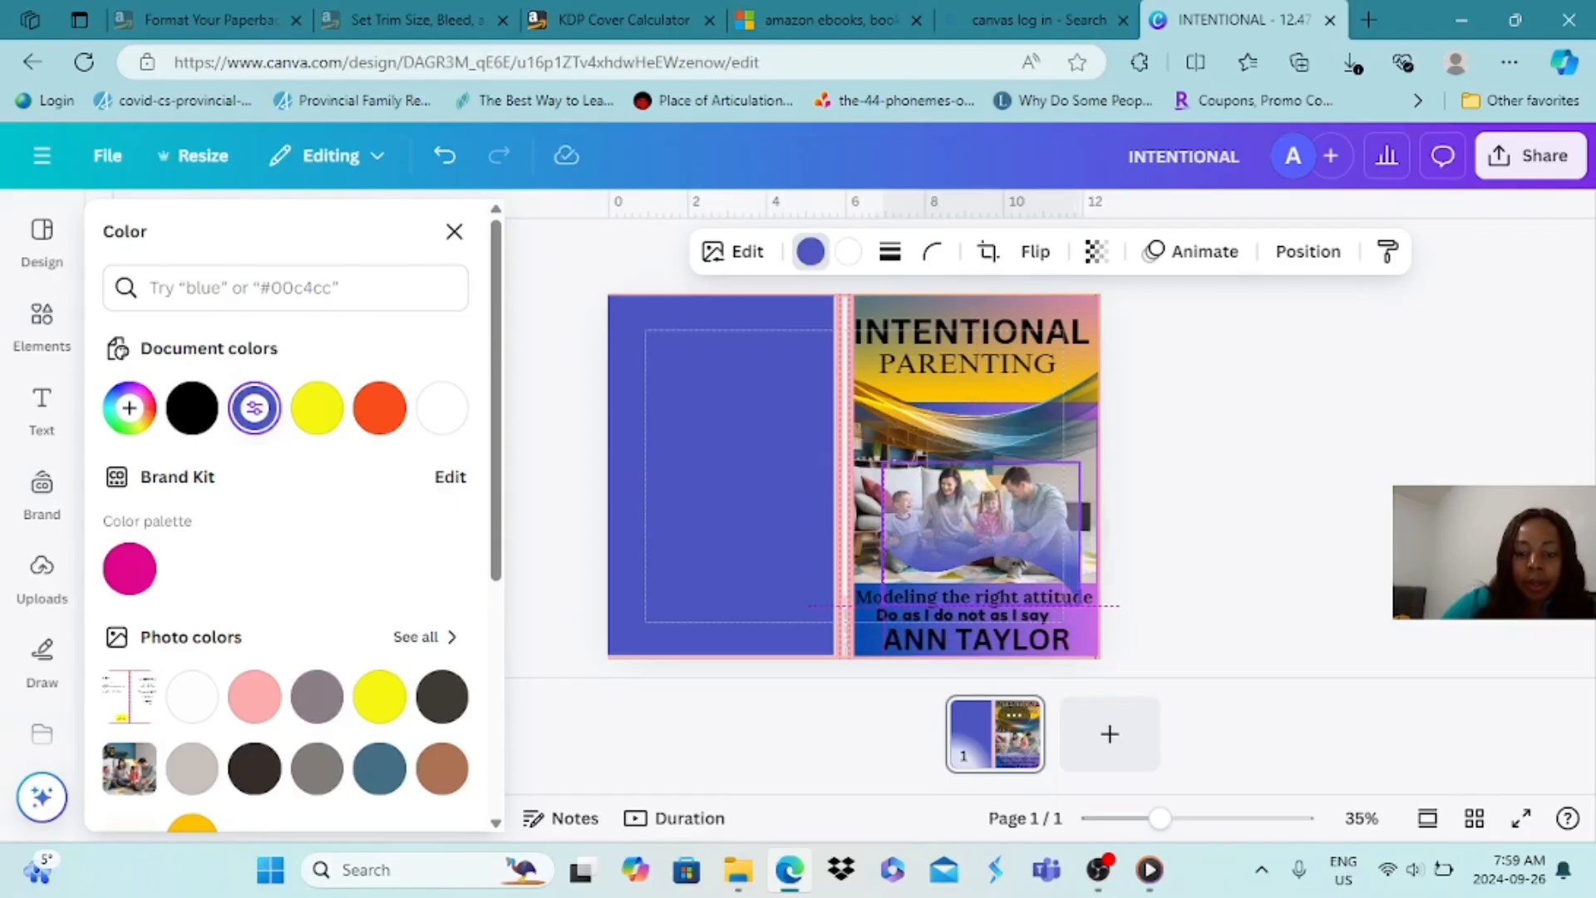
Move the blue transparent gradient graphics up over the title area of the front cover
left_click_drag(987, 514, 972, 366)
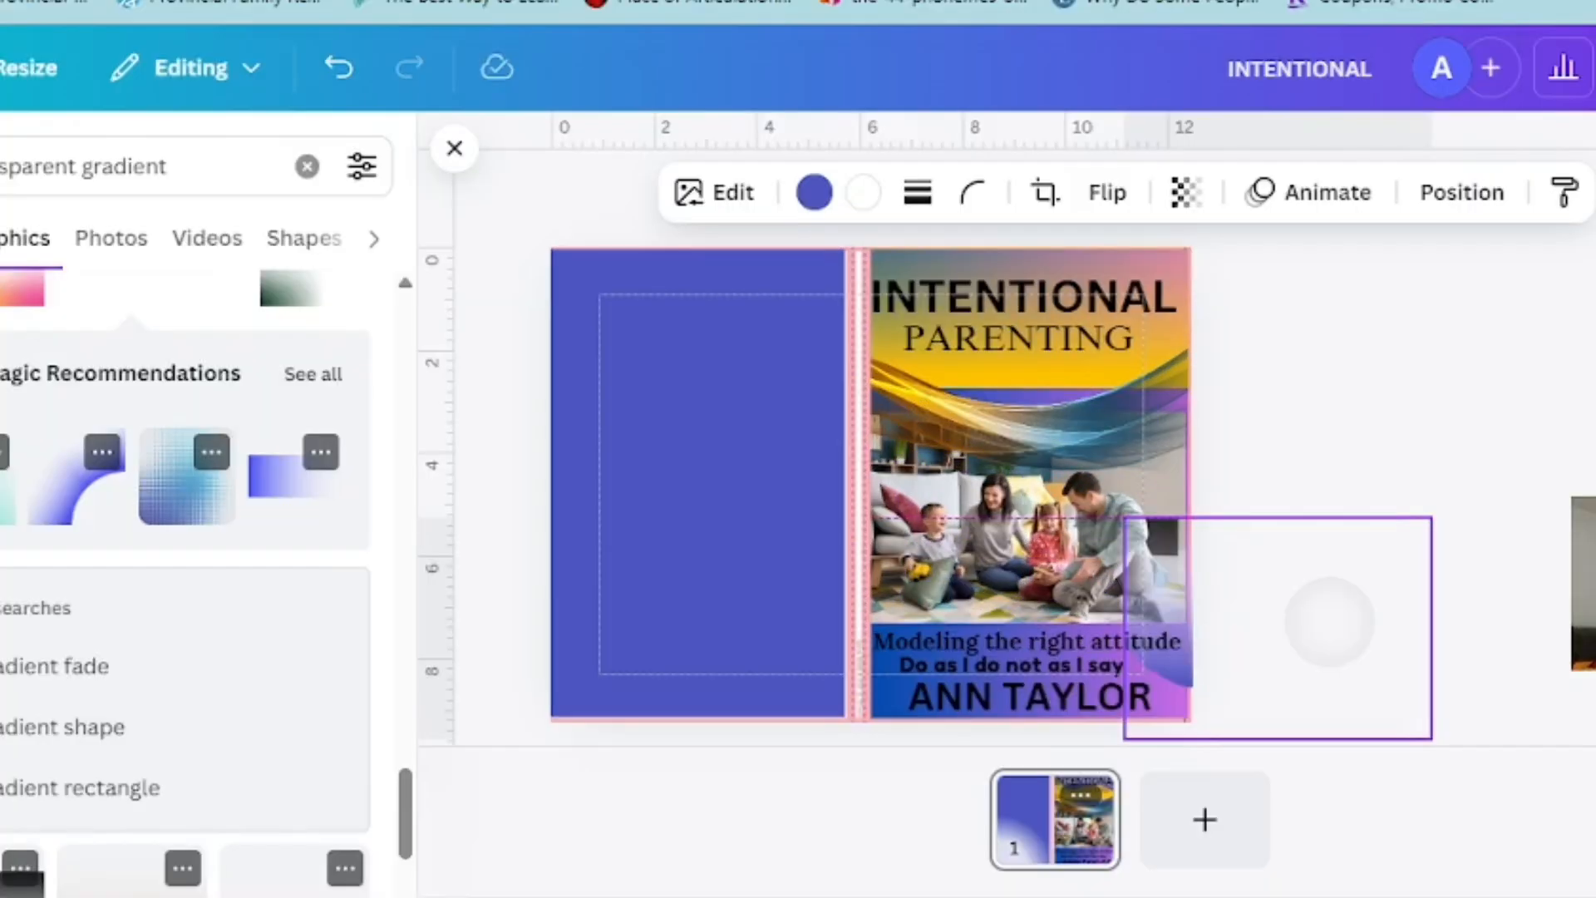
left_click_drag(1330, 621, 1082, 265)
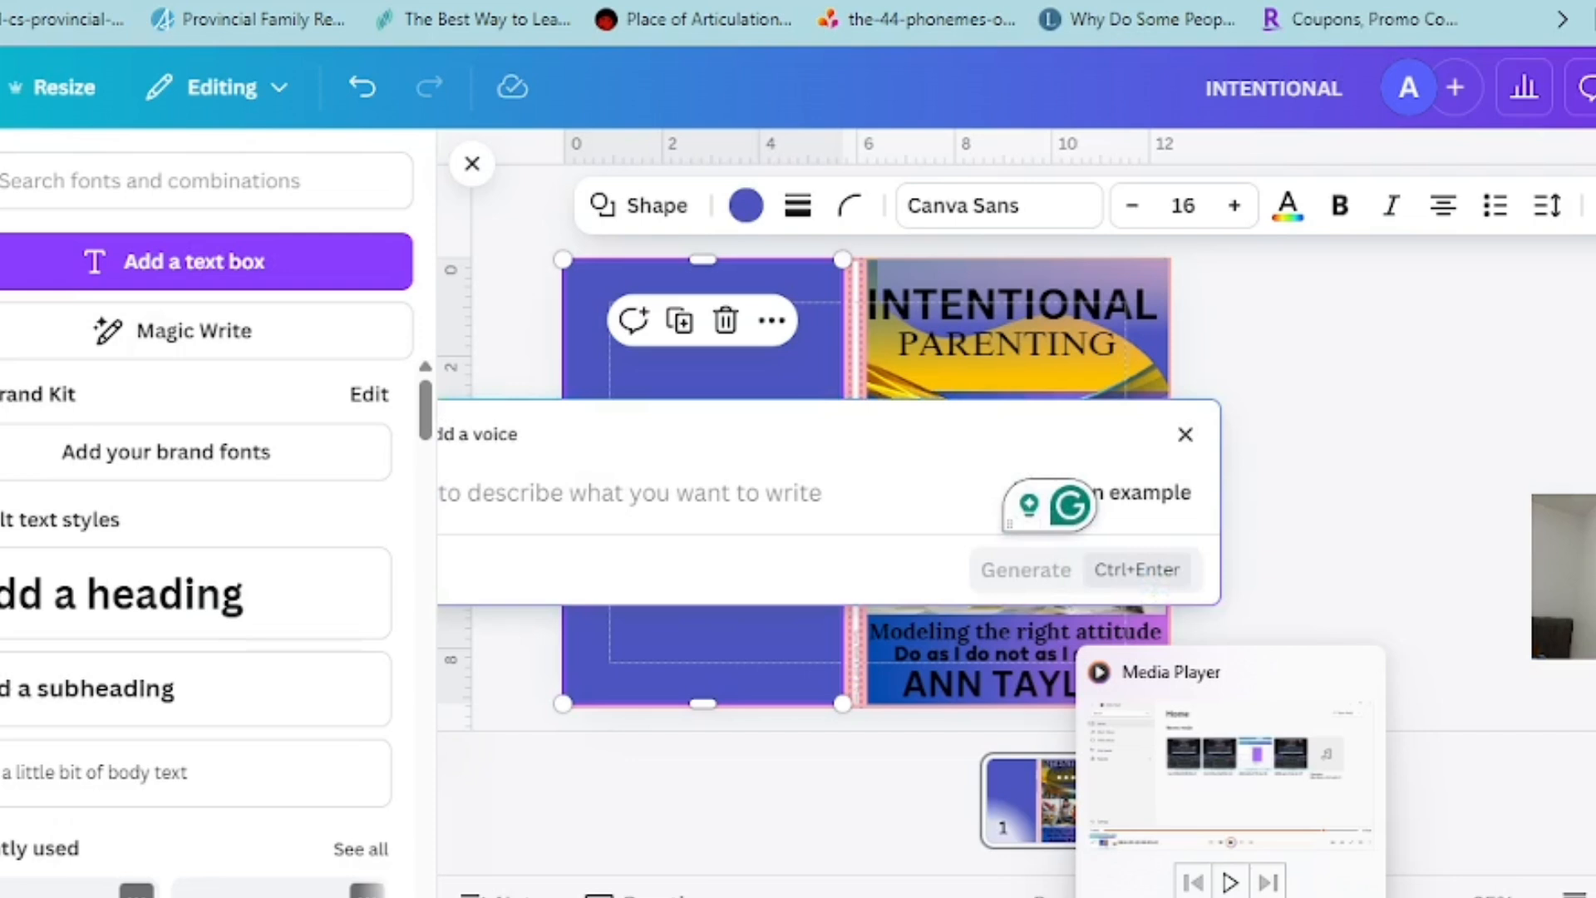
Generate text with Magic Write from the prompt "WRITE THE ABOUT OF THIS BOOK PURPOSEFUL PARENTING" and insert it into the design
type("WRITE THE ABOIU")
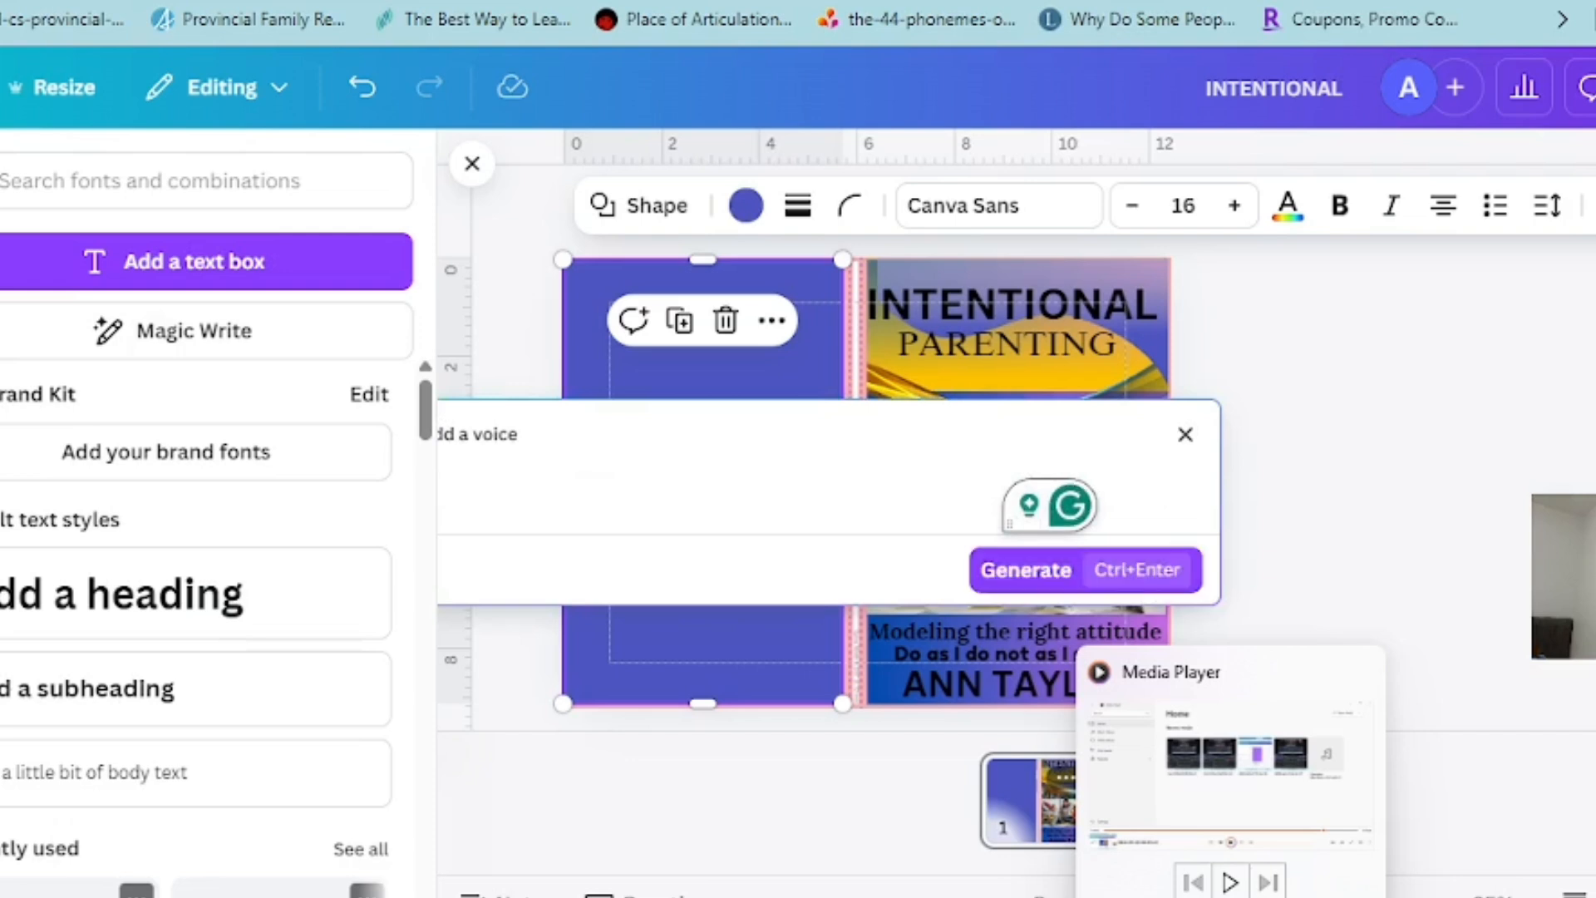
type("T")
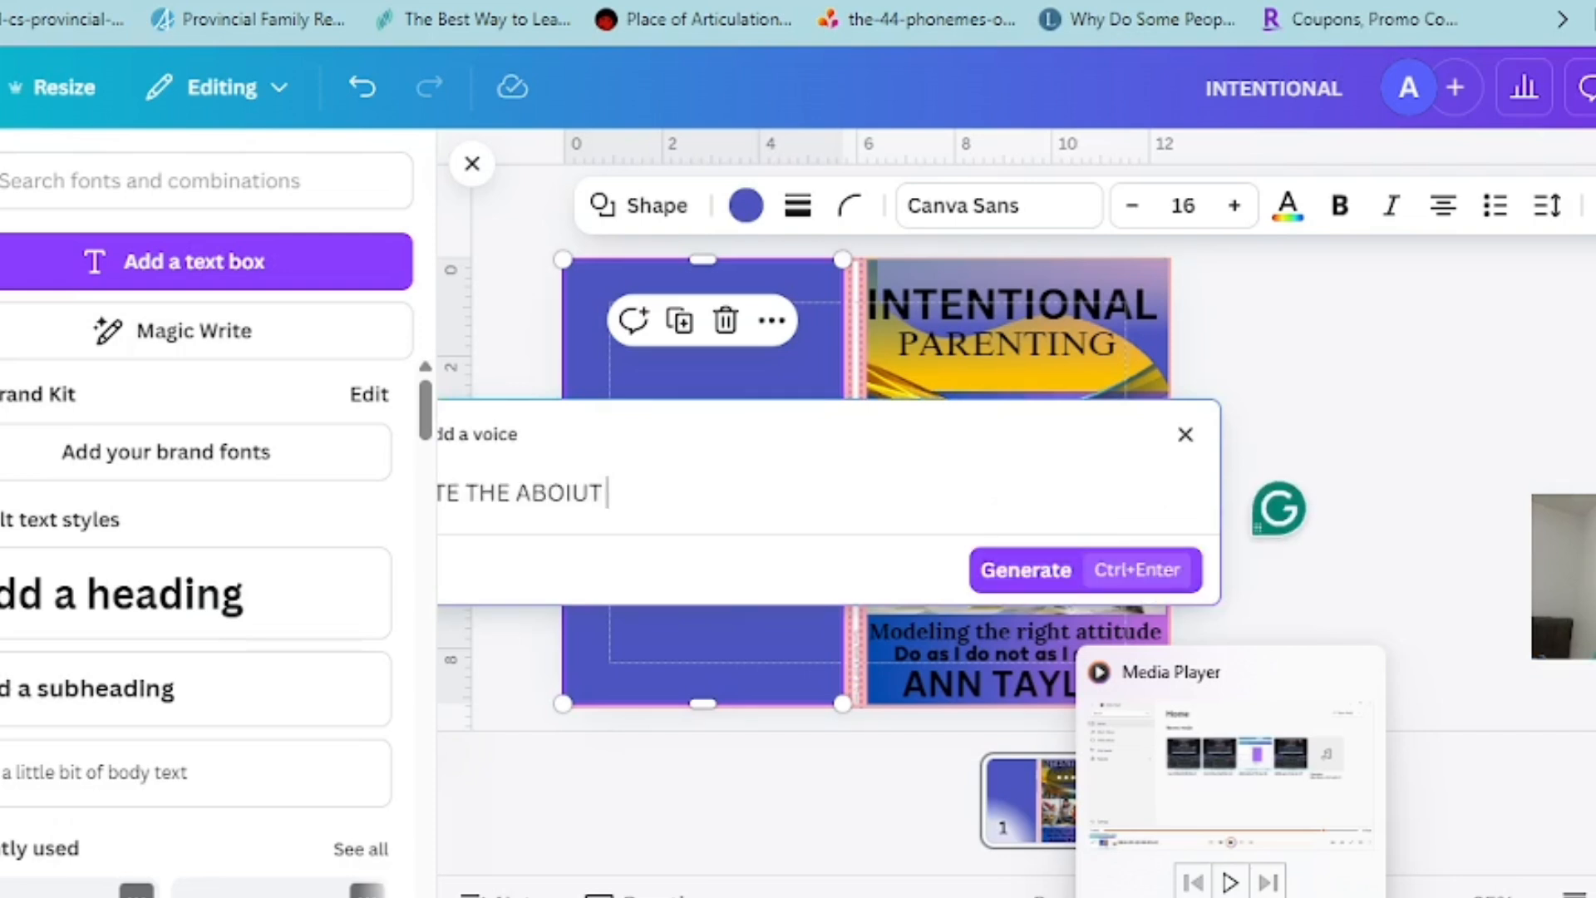
type(" OF TH")
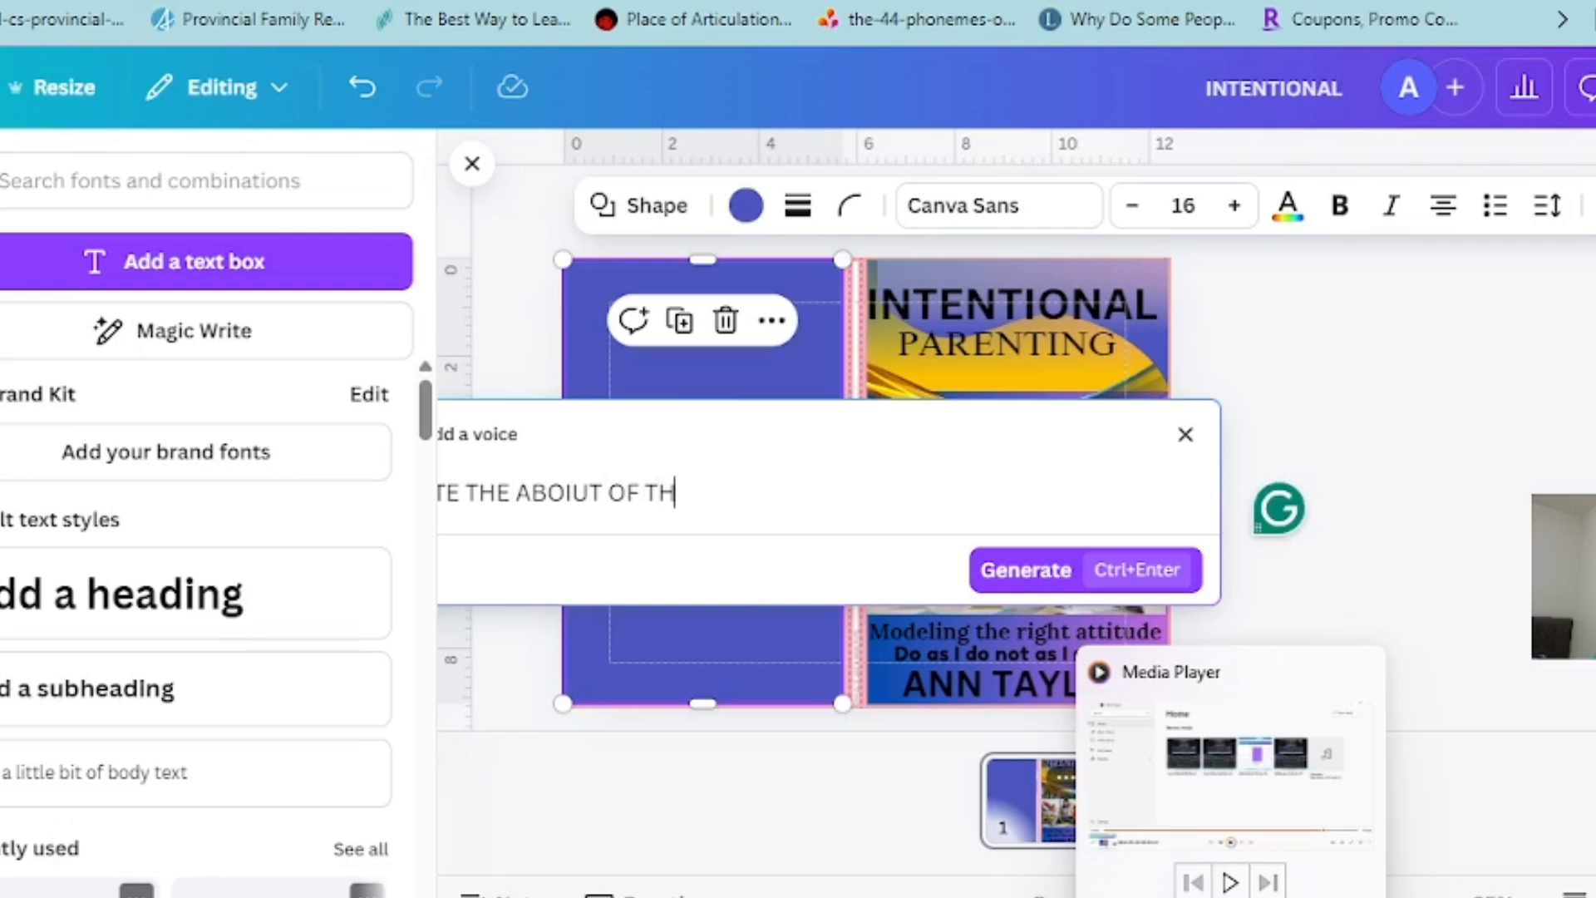
type("IS BOOK")
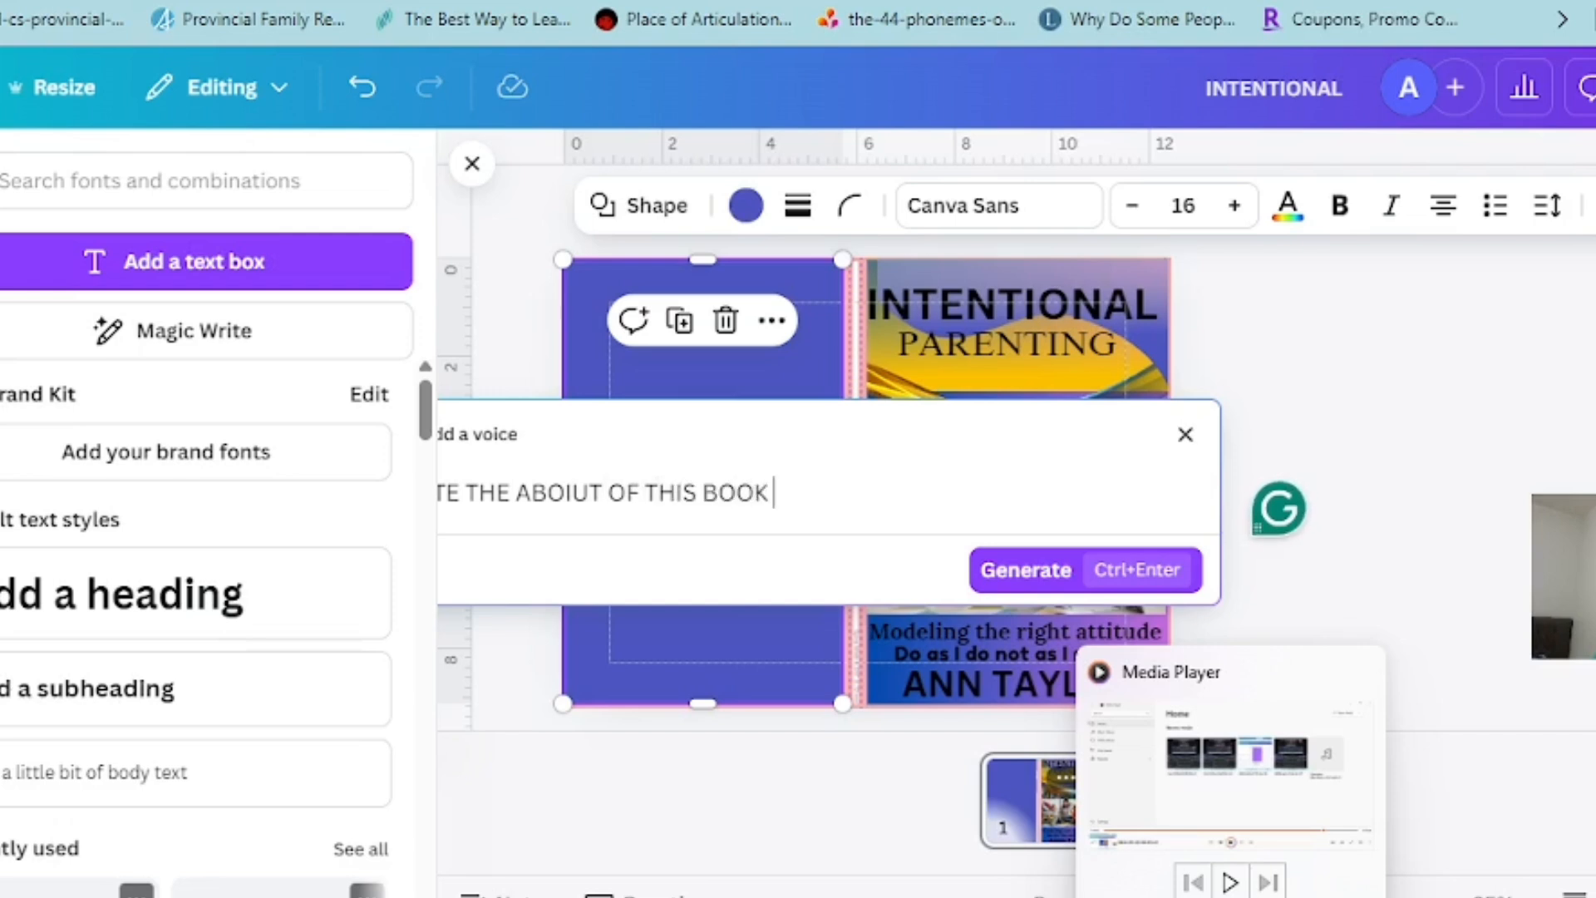
type(" PURPOSE")
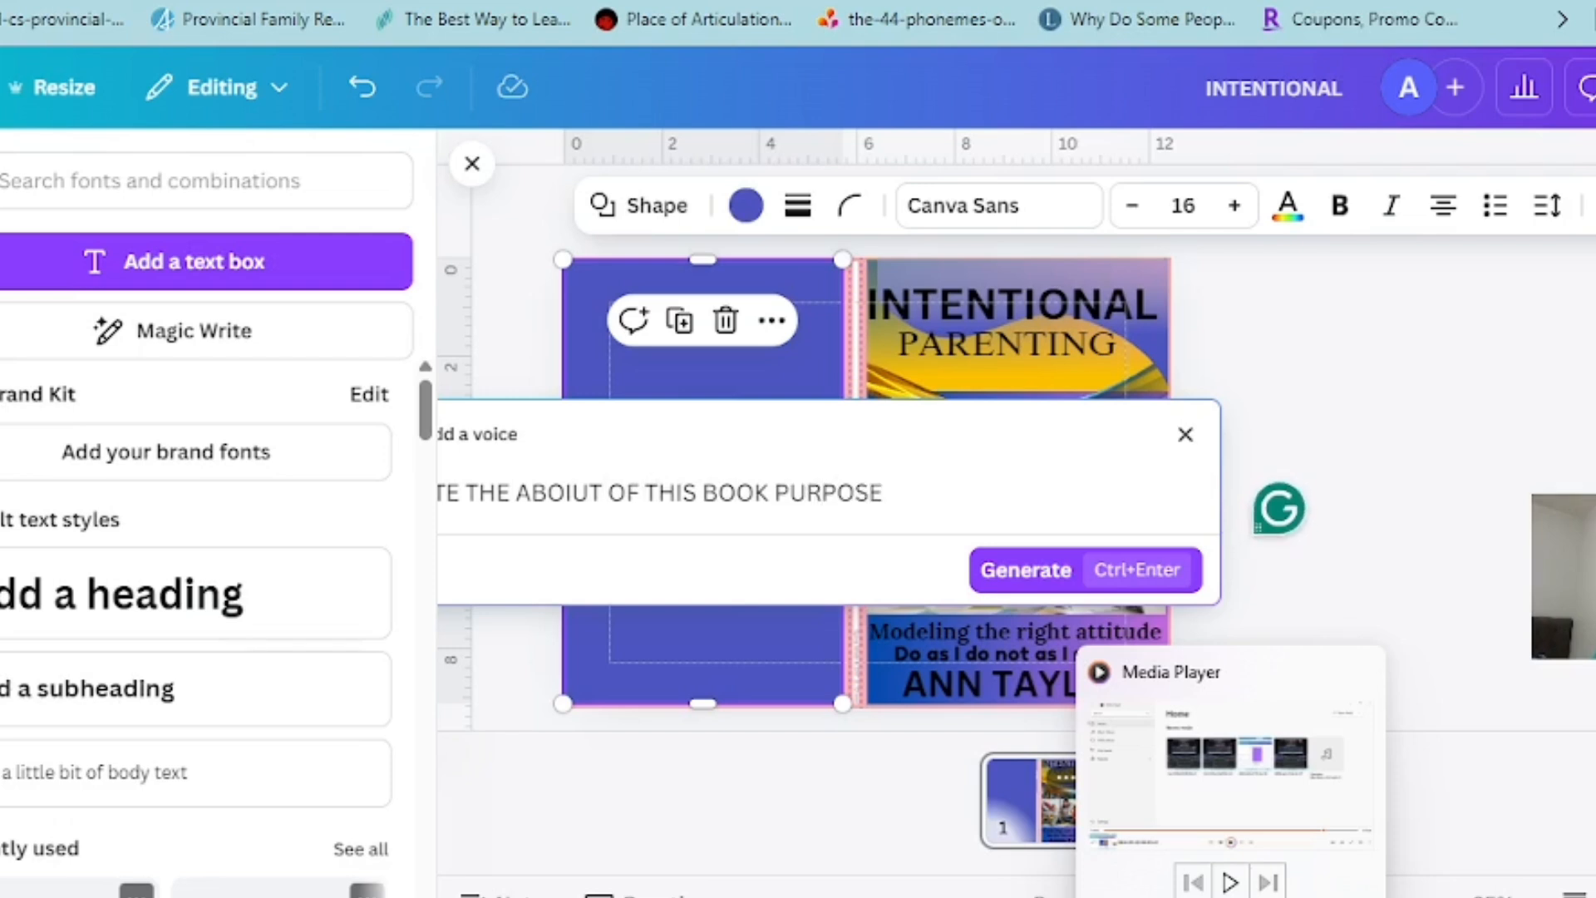
type("FUL PARENTING")
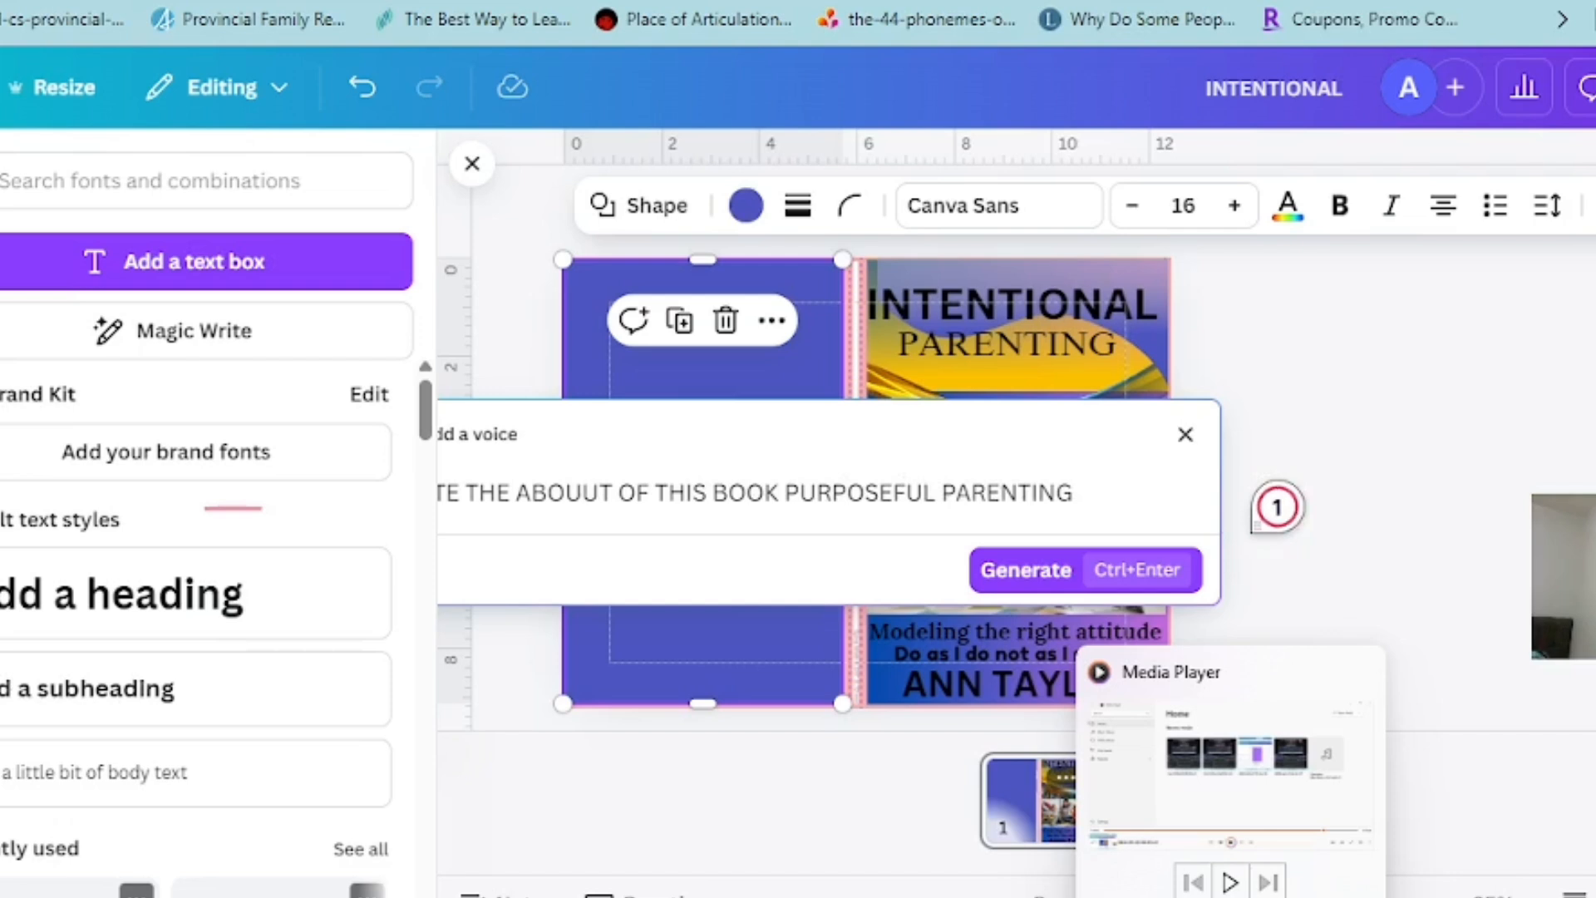
key("BackSpace")
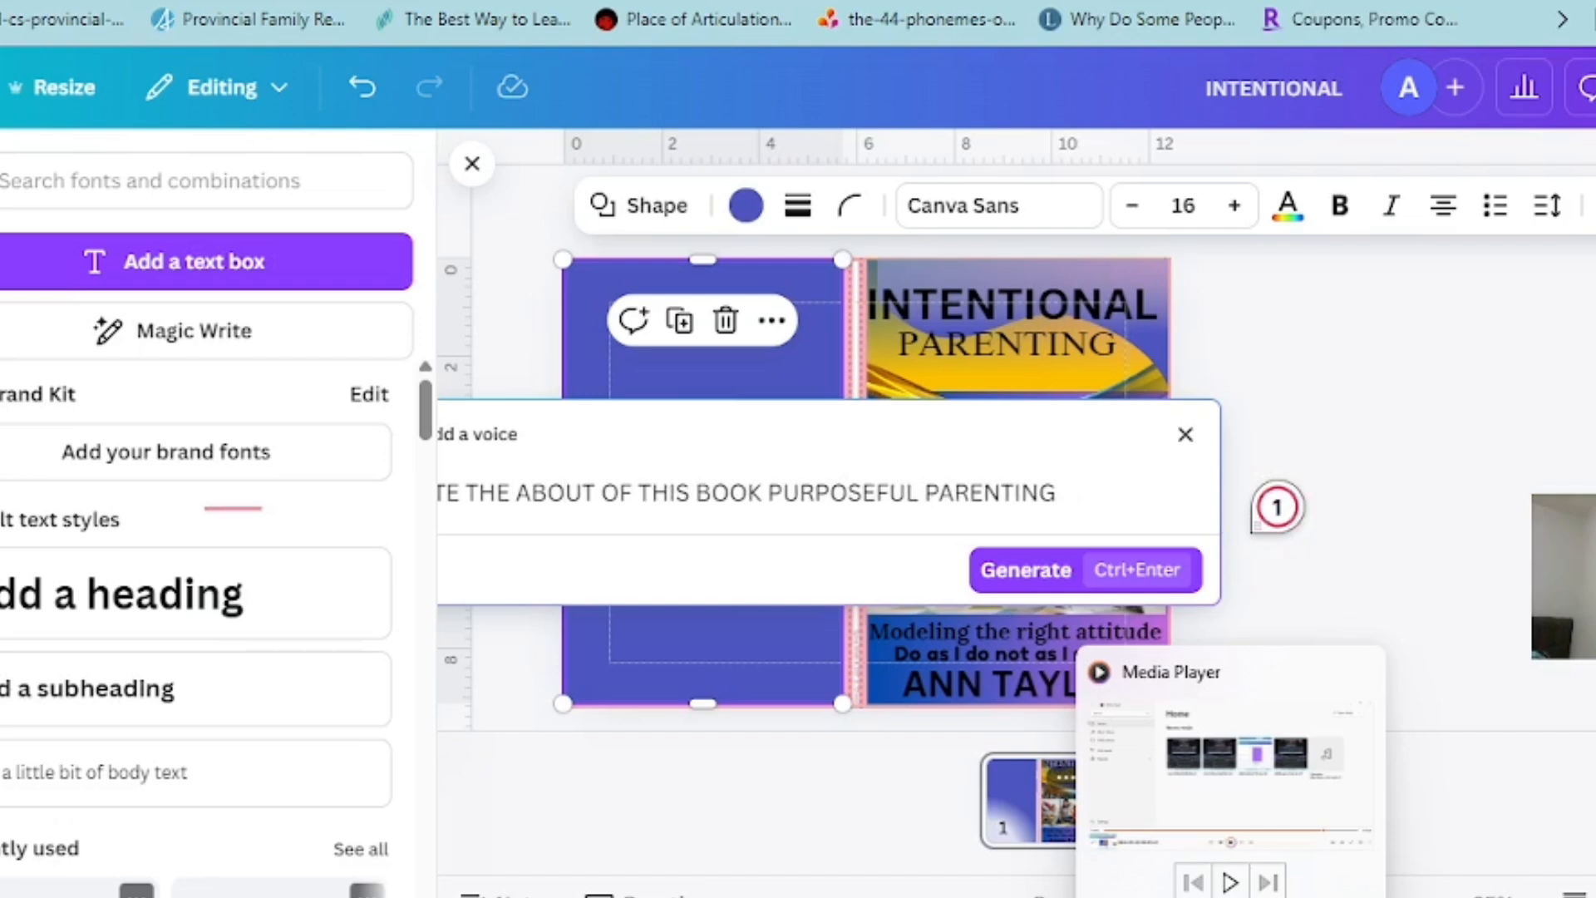
key("ctrl+Return")
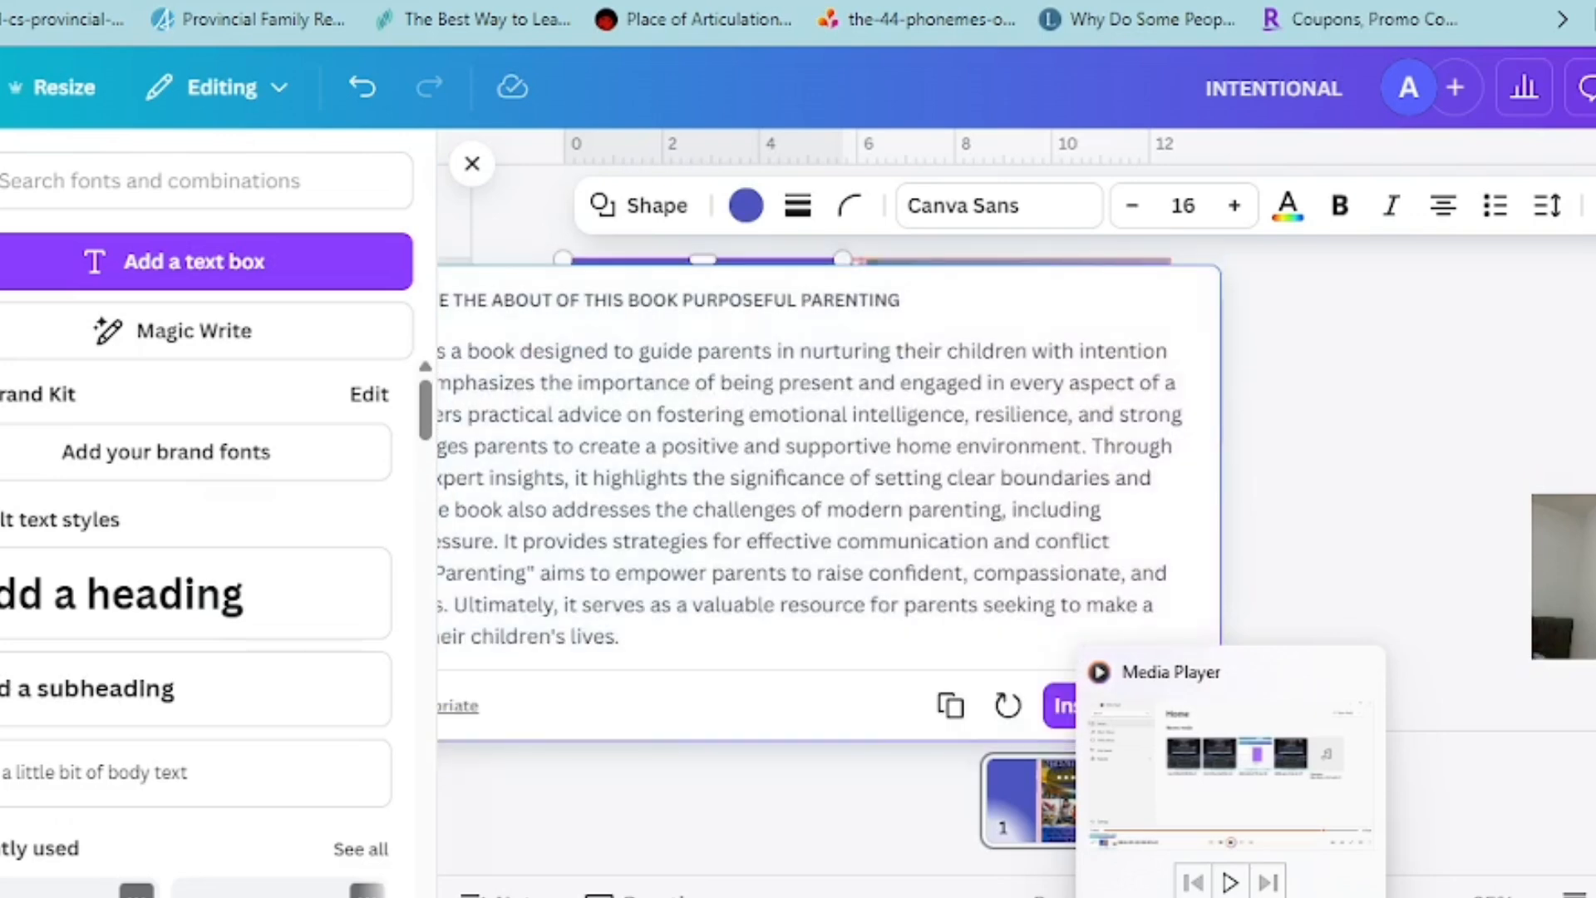
left_click(1081, 705)
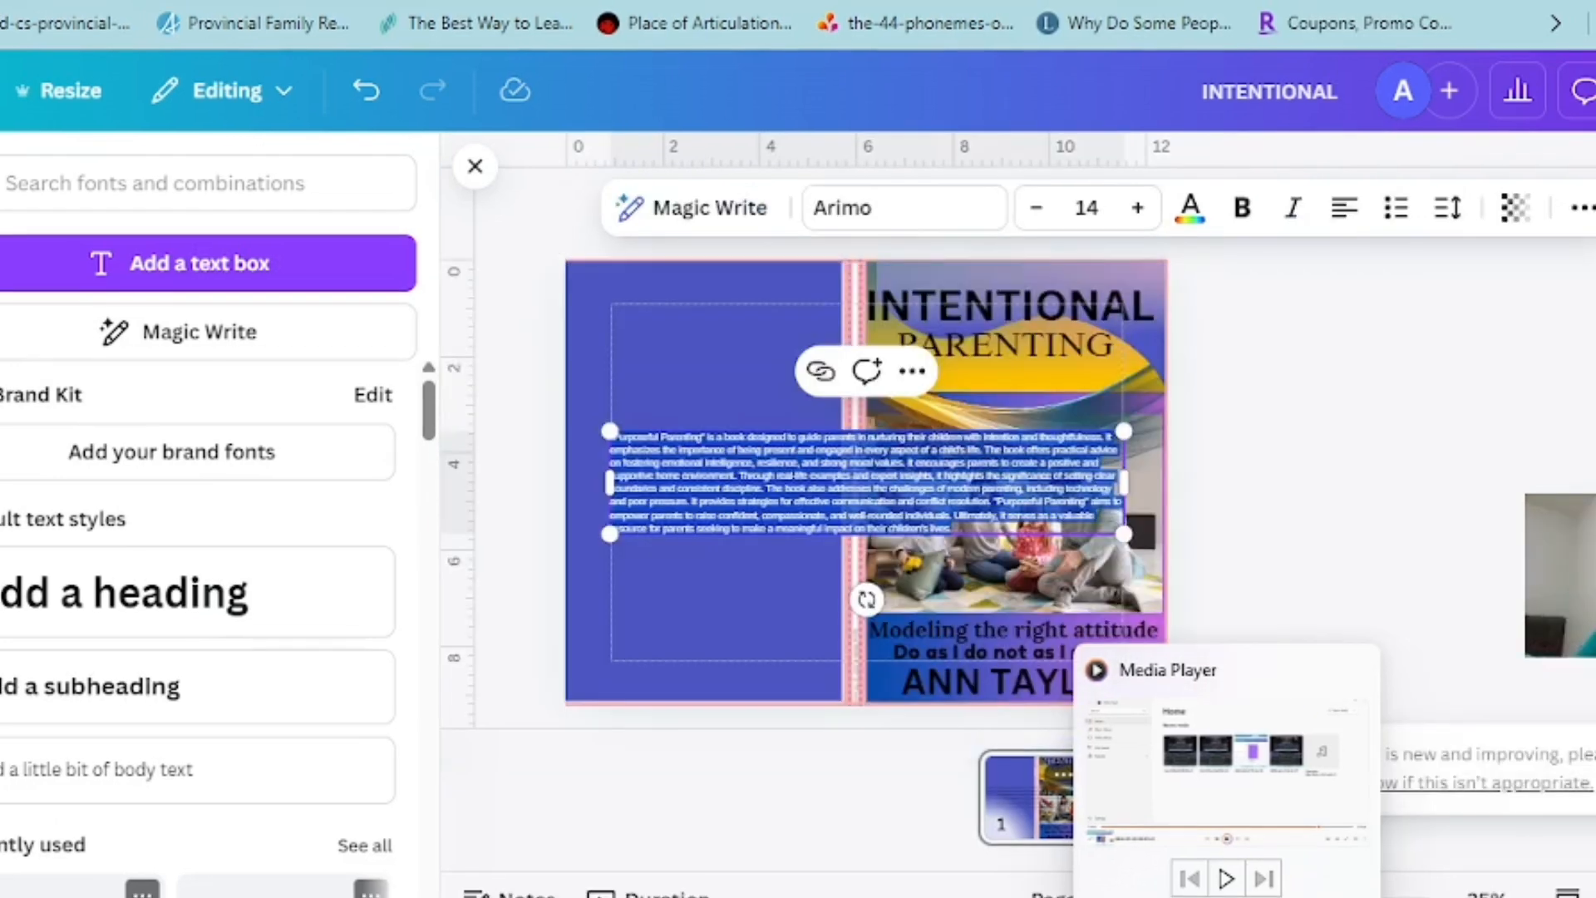
Narrow the generated paragraph to the back cover's width, scale it to size 15.4 and move it up within the margins
left_click_drag(1127, 482, 810, 574)
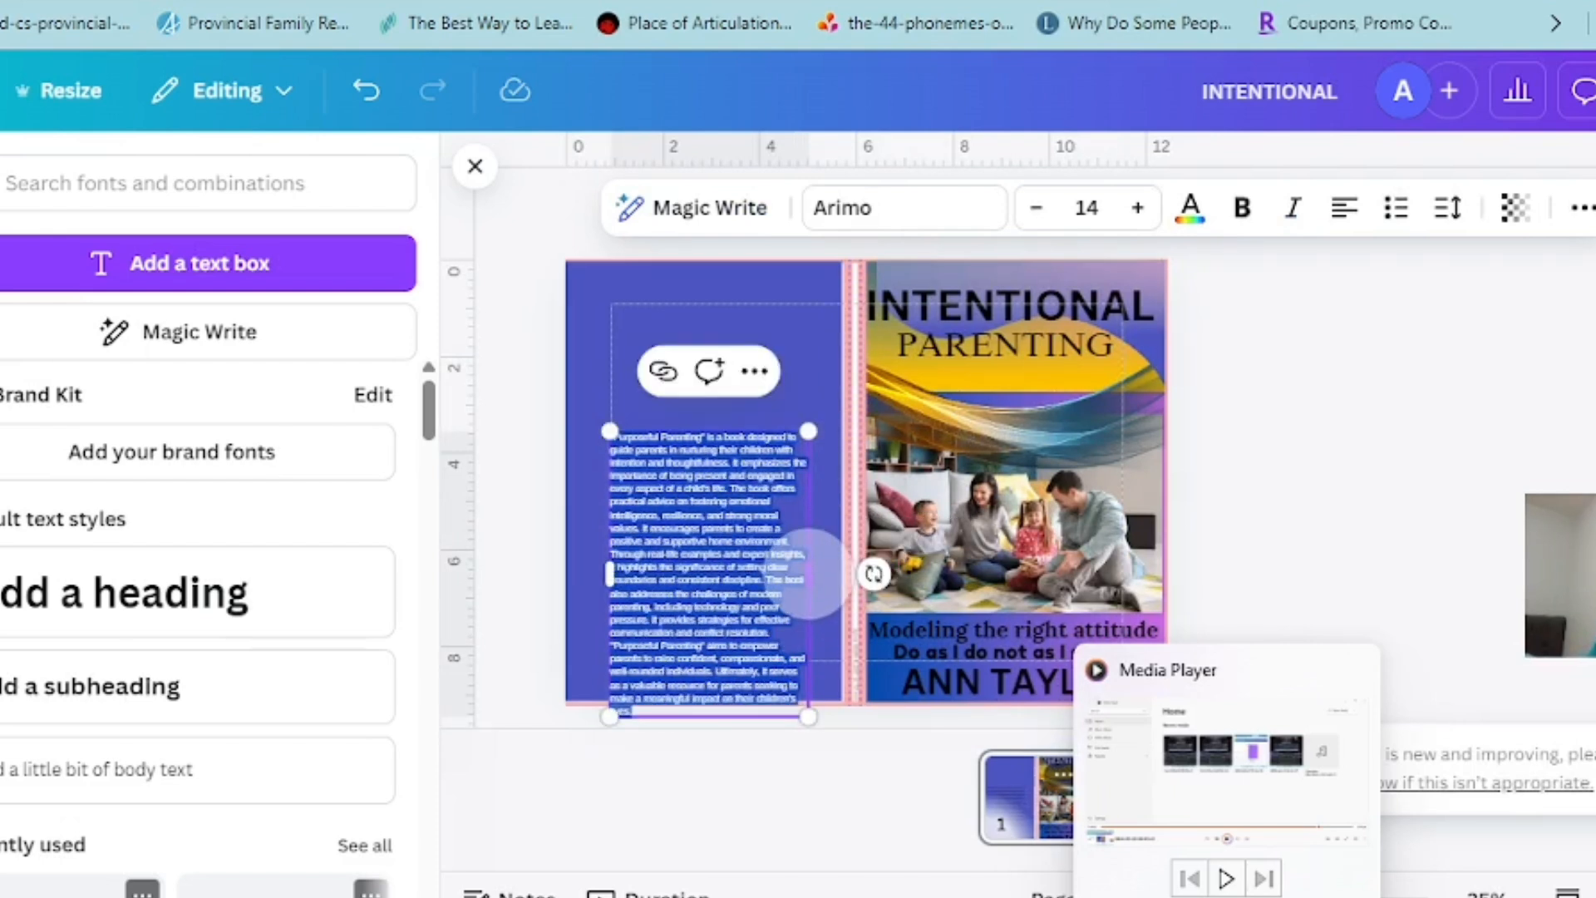
left_click(685, 542)
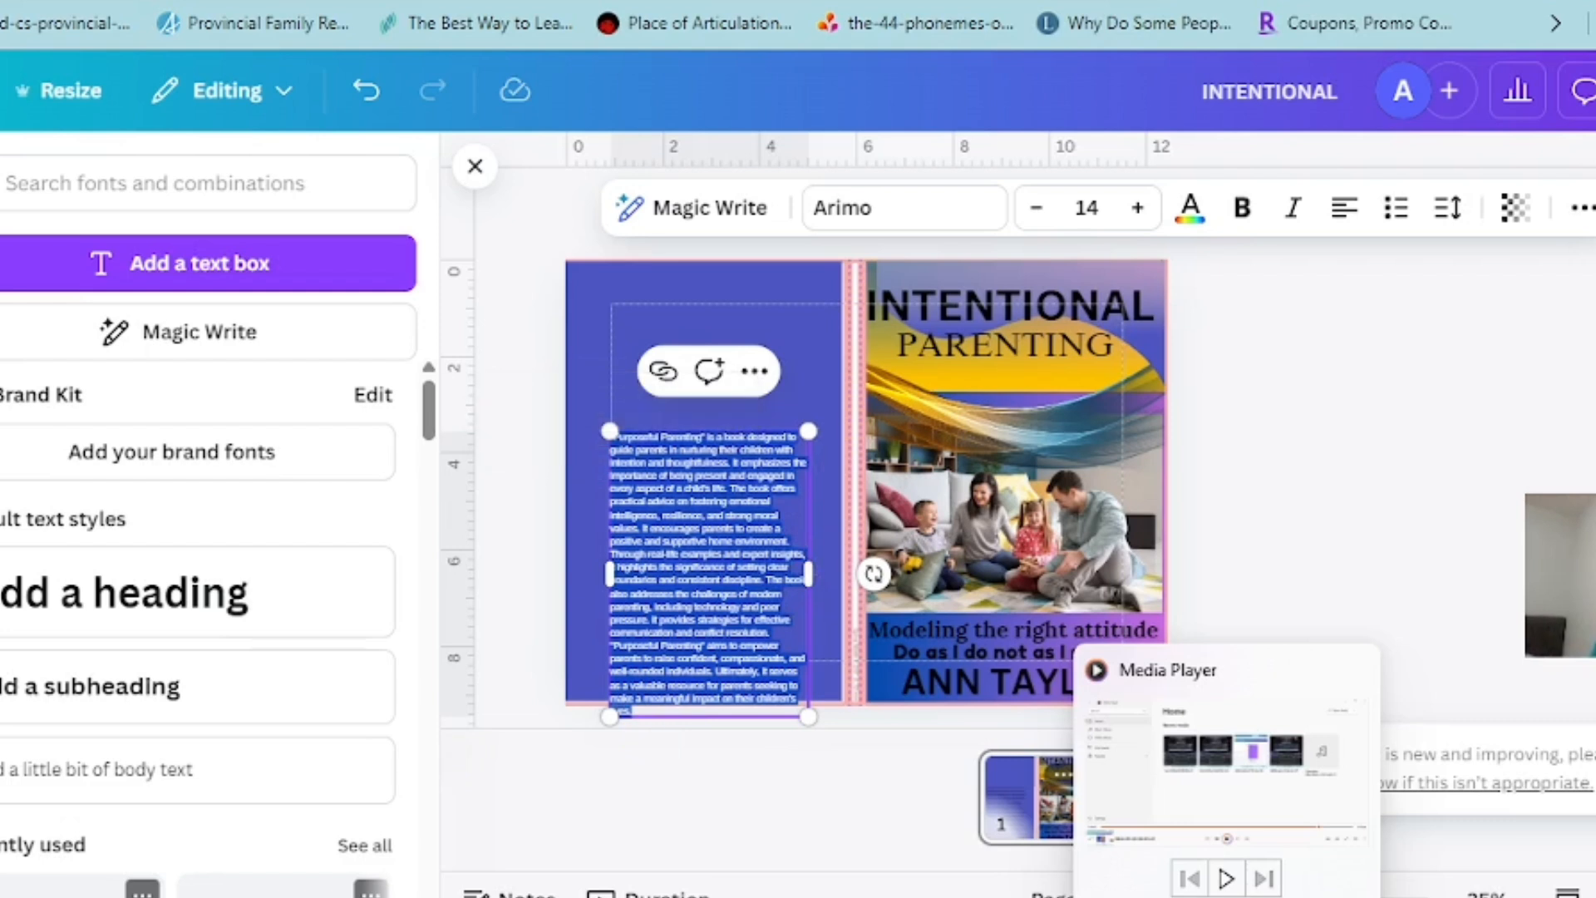
double_click(684, 541)
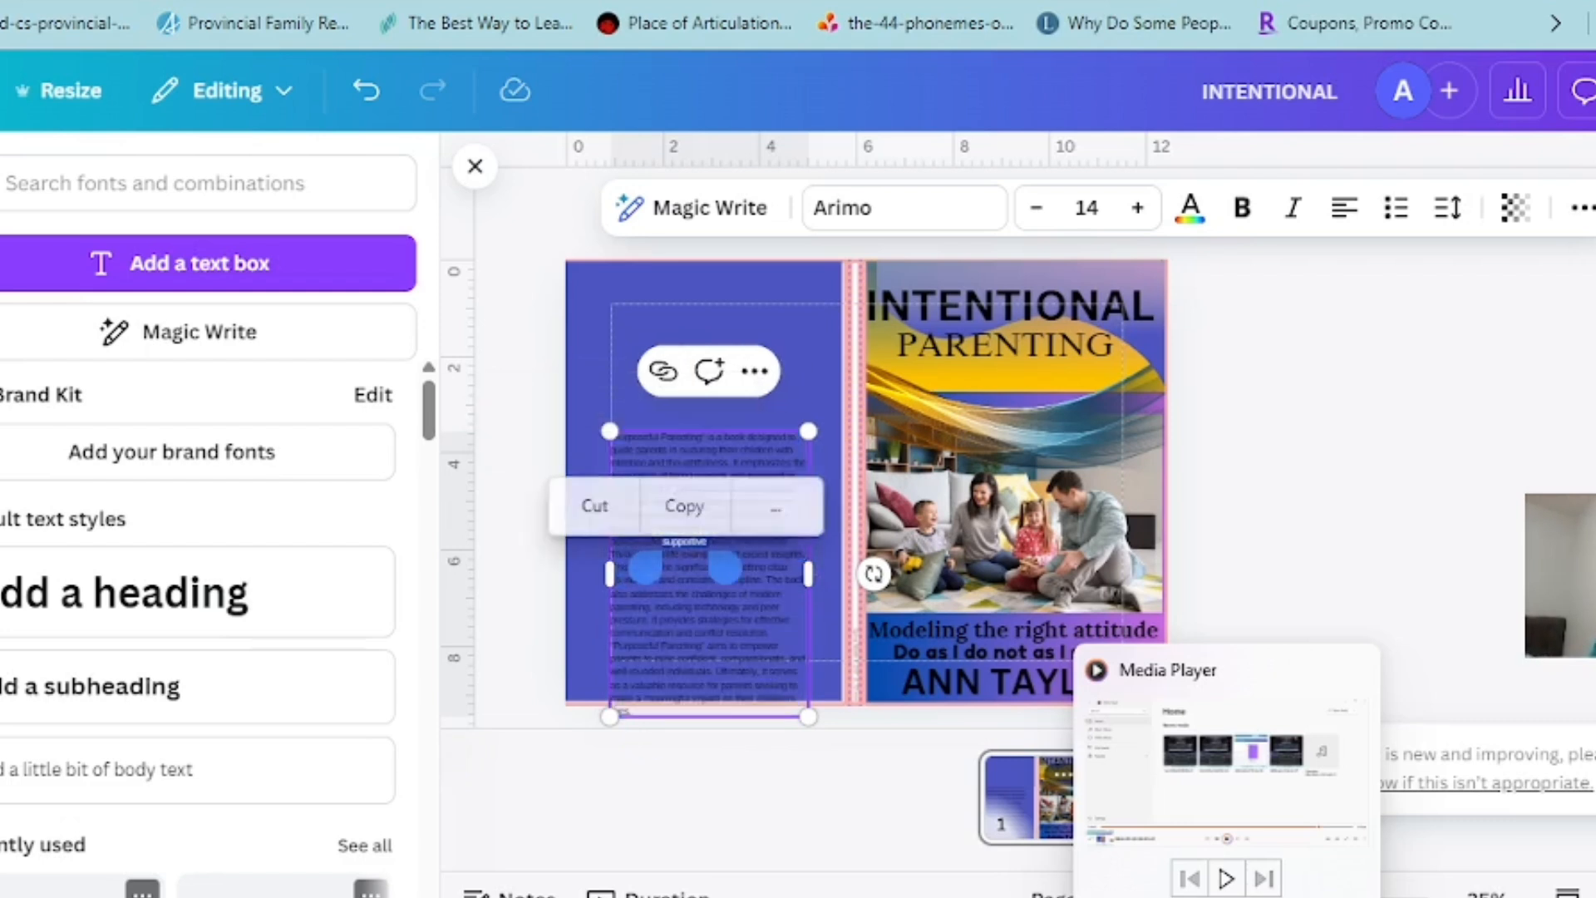
left_click(723, 669)
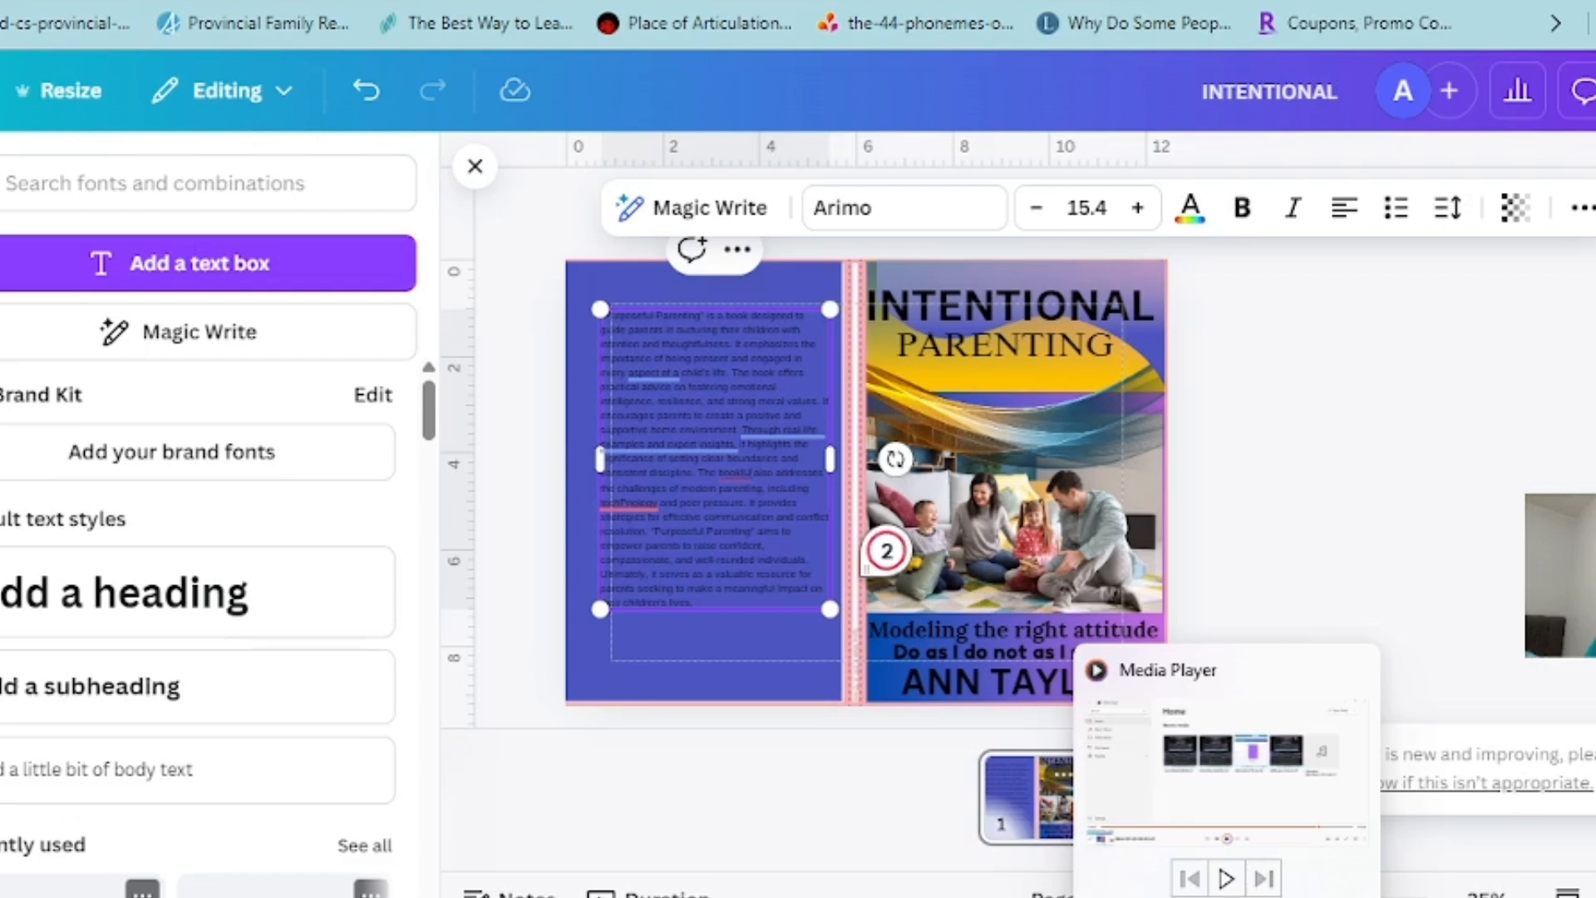
key("BackSpace")
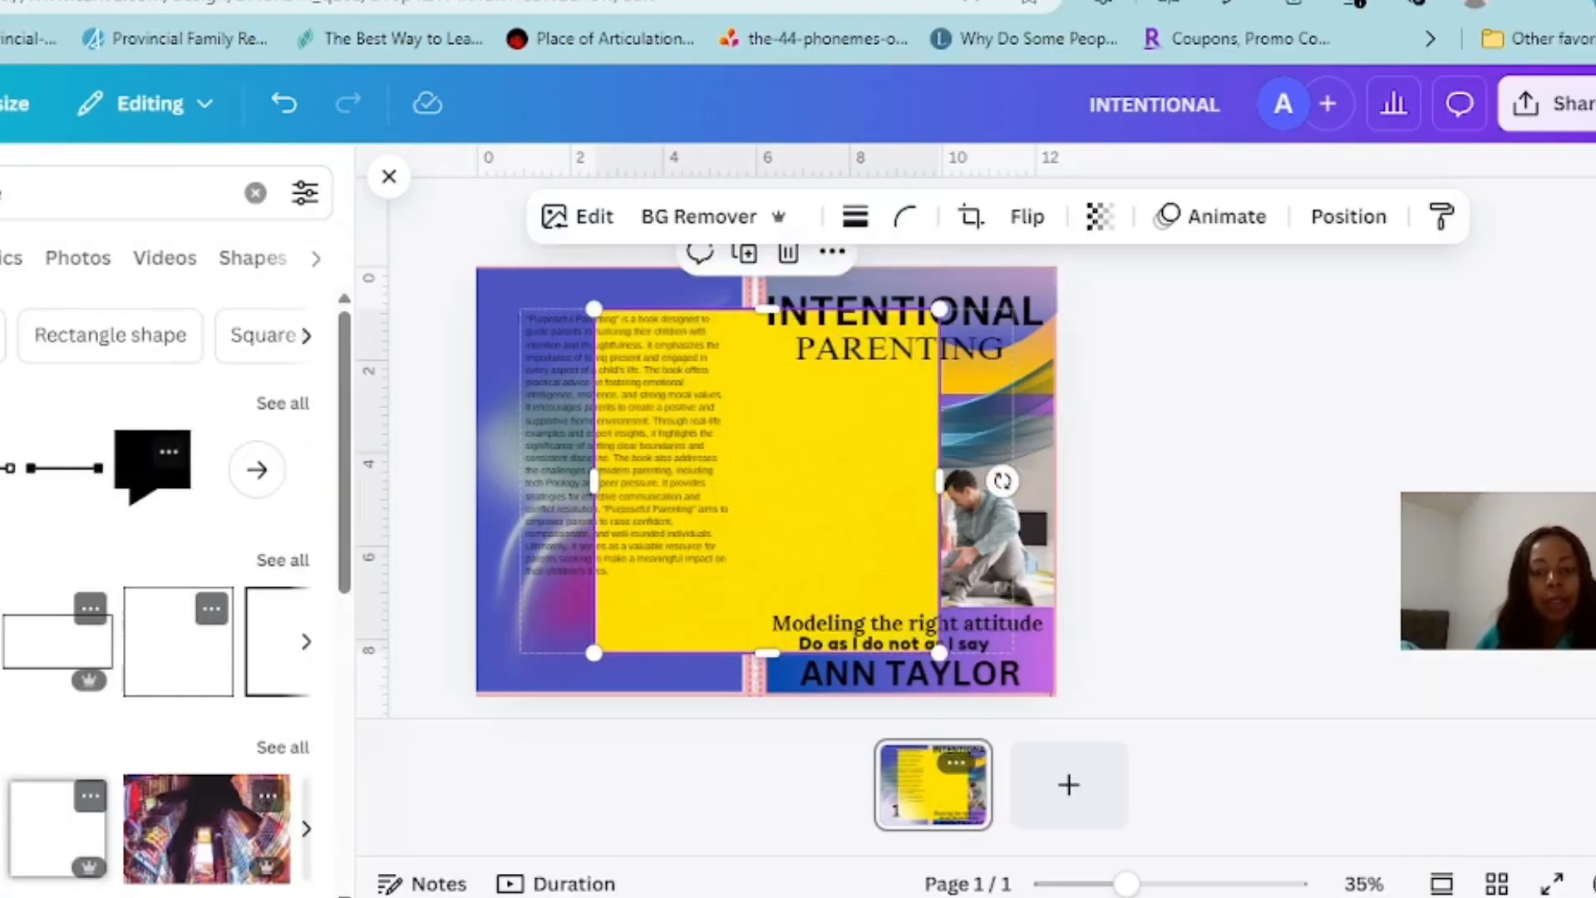
Move the yellow square to the cover's upper edge, narrow it to a vertical strip and shift it over the spine
left_click_drag(767, 480, 639, 442)
left_click_drag(465, 442, 769, 442)
key("Left")
key("Left")
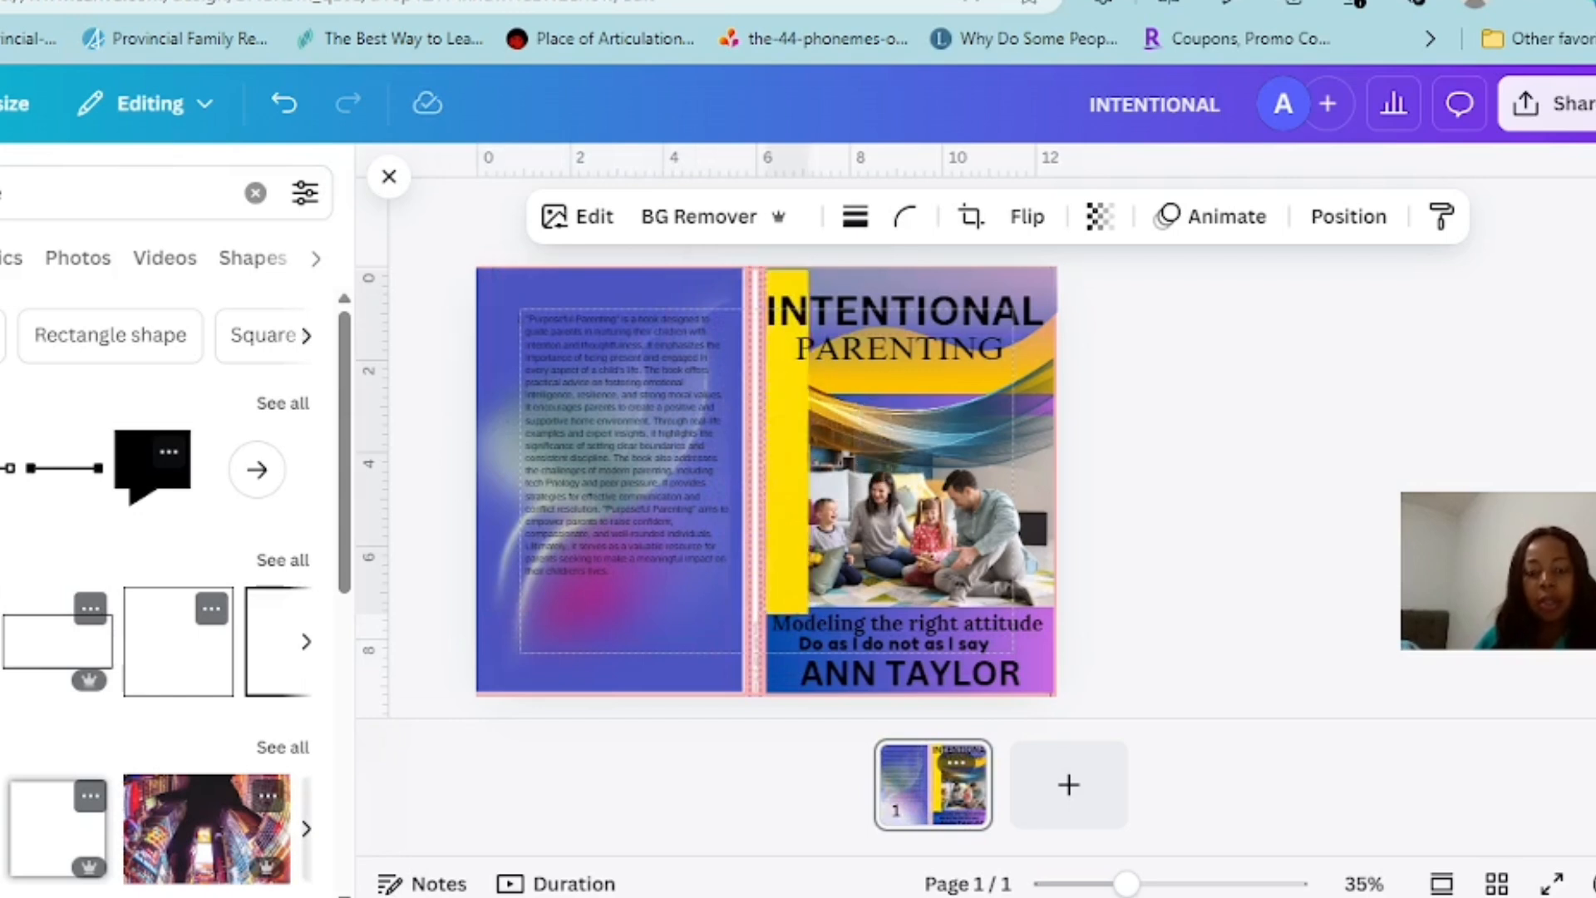
key("Left")
key("Left")
key("Left")
key("Left")
key("Left")
key("Left")
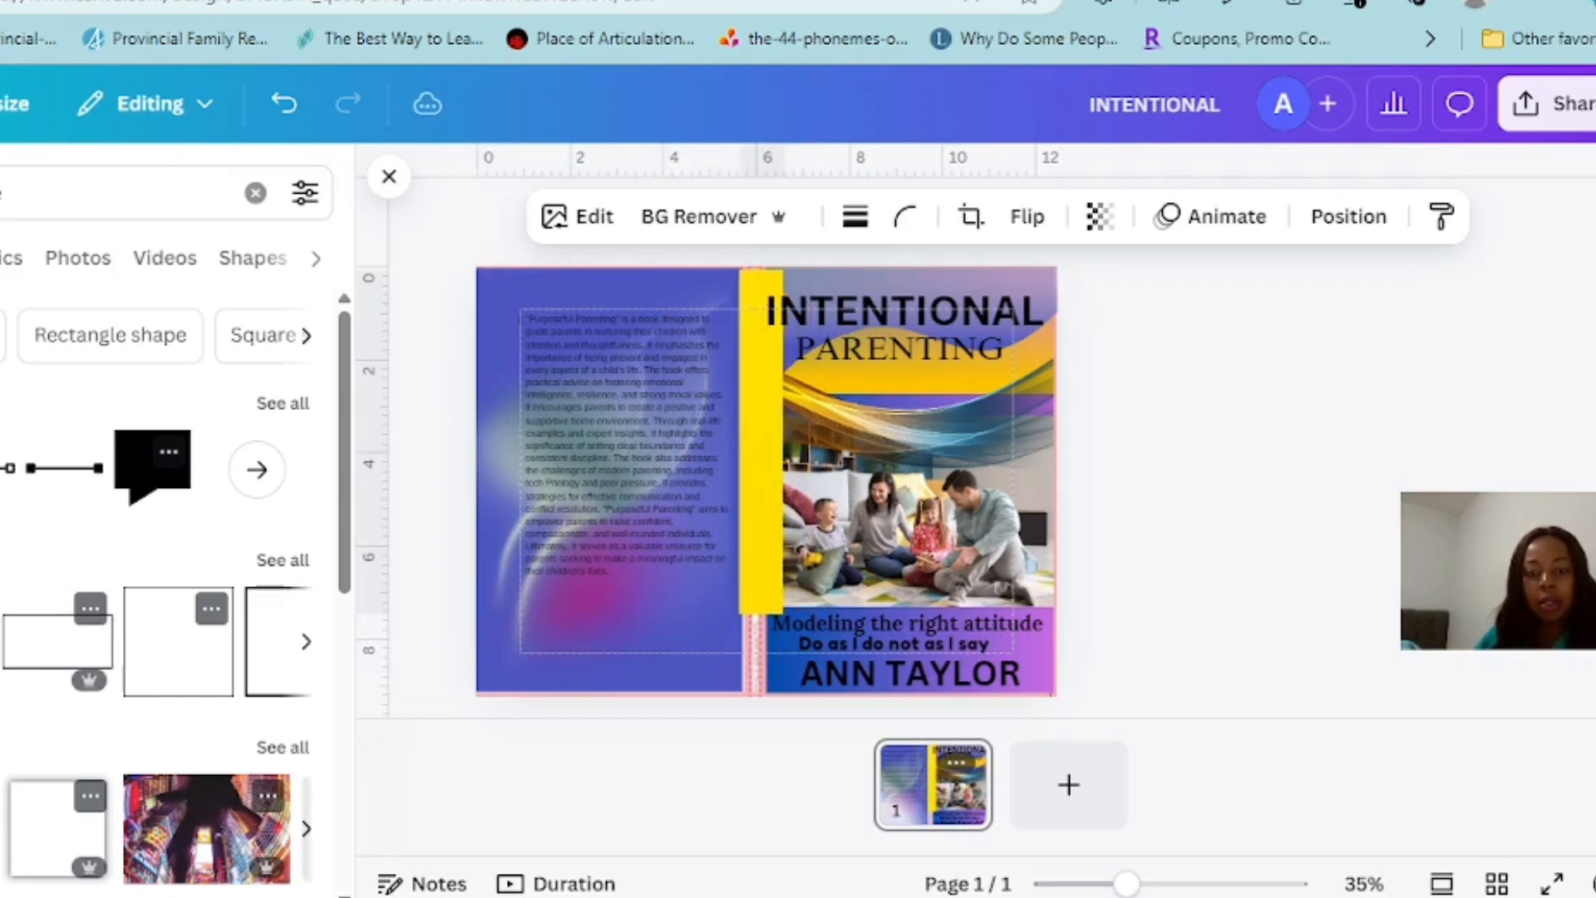
Trim the yellow strip to the spine's width and stretch it down to the cover's lower edge, about 0.5 x 9.1 in
left_click(738, 442)
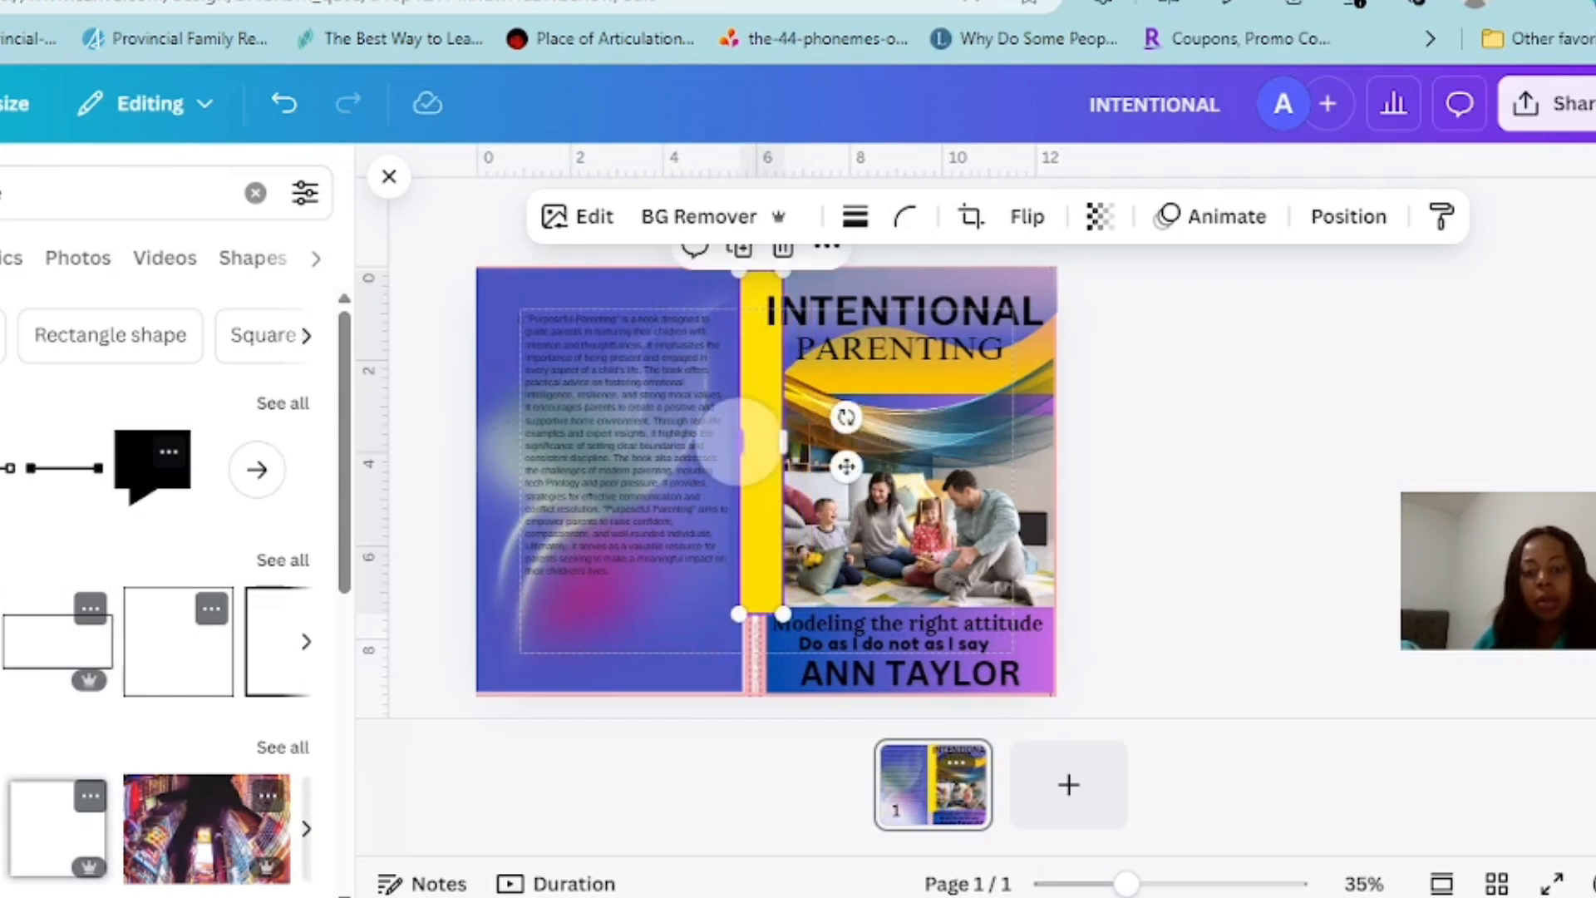
left_click_drag(782, 442, 763, 442)
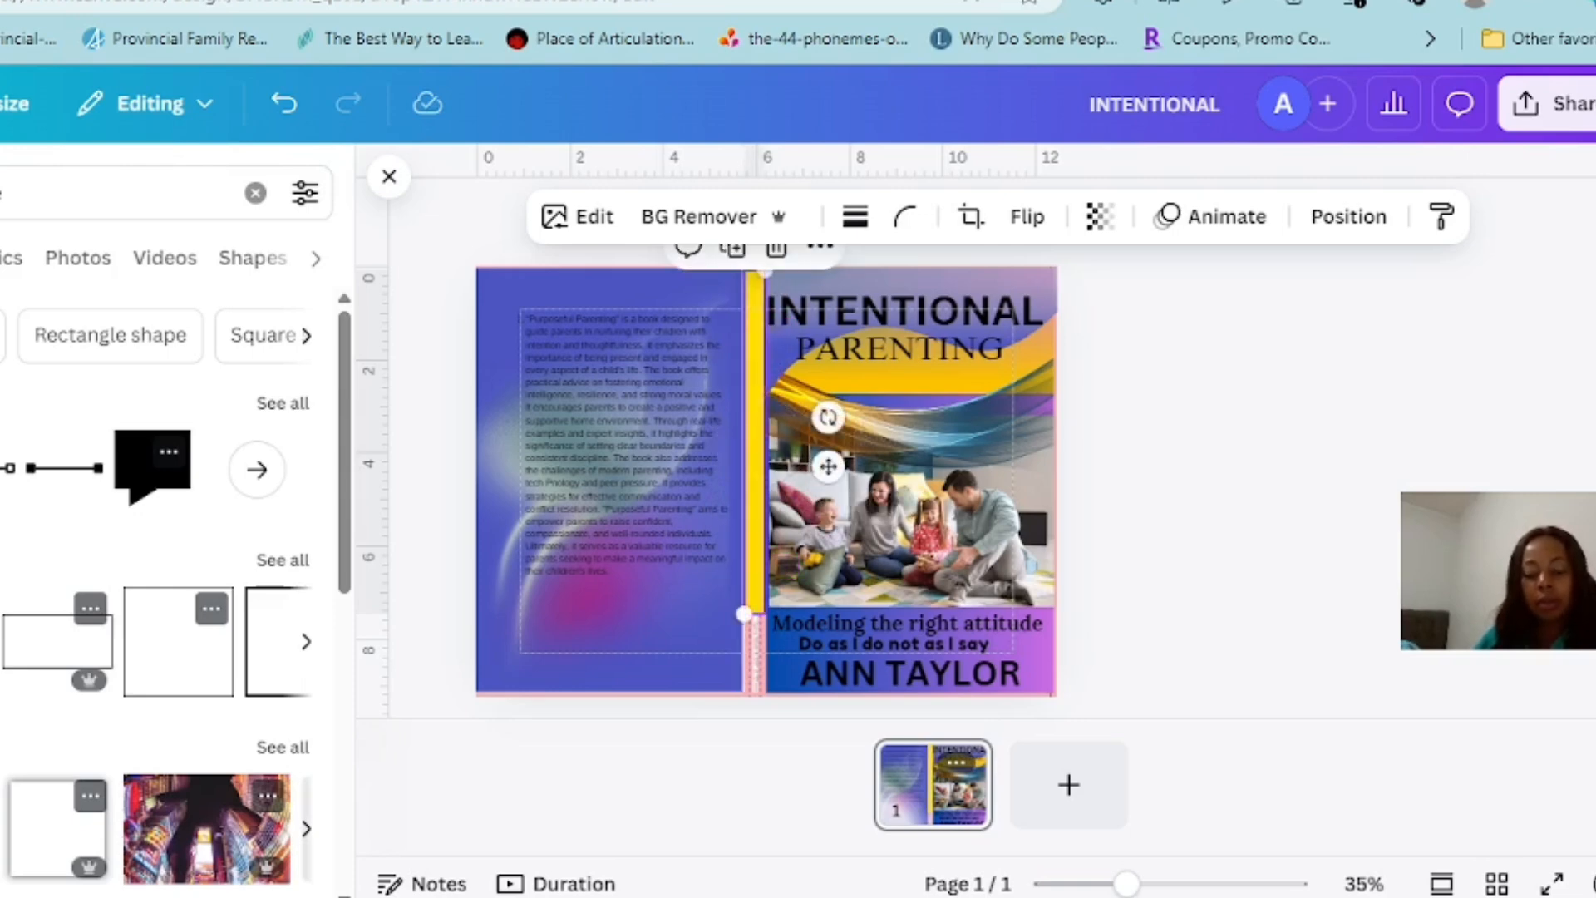
left_click_drag(744, 614, 741, 673)
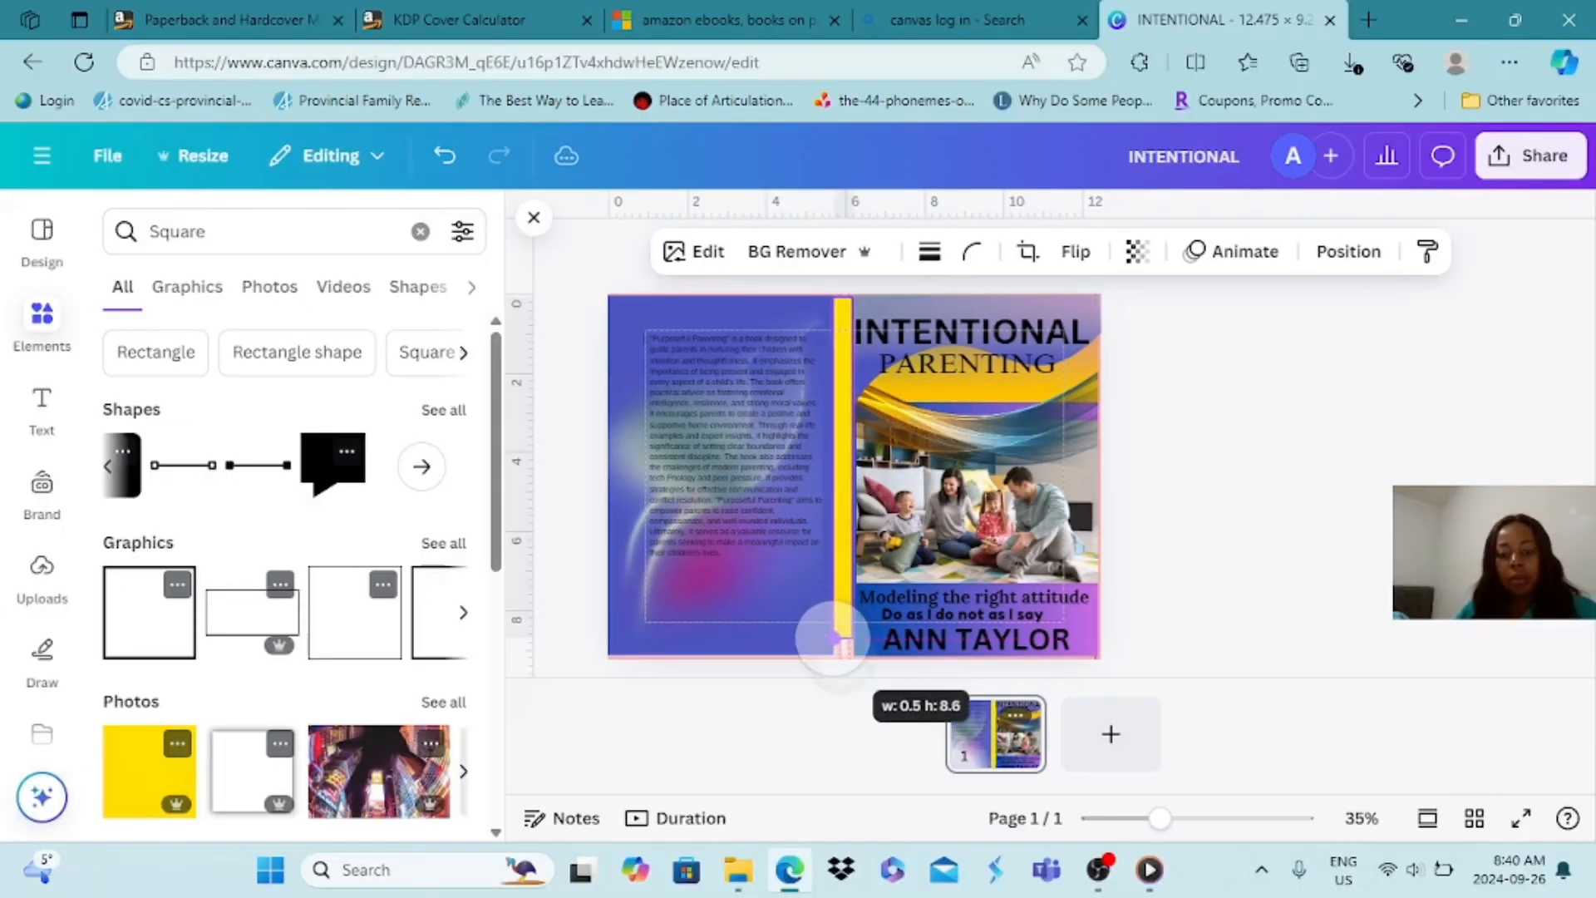
left_click_drag(834, 639, 832, 656)
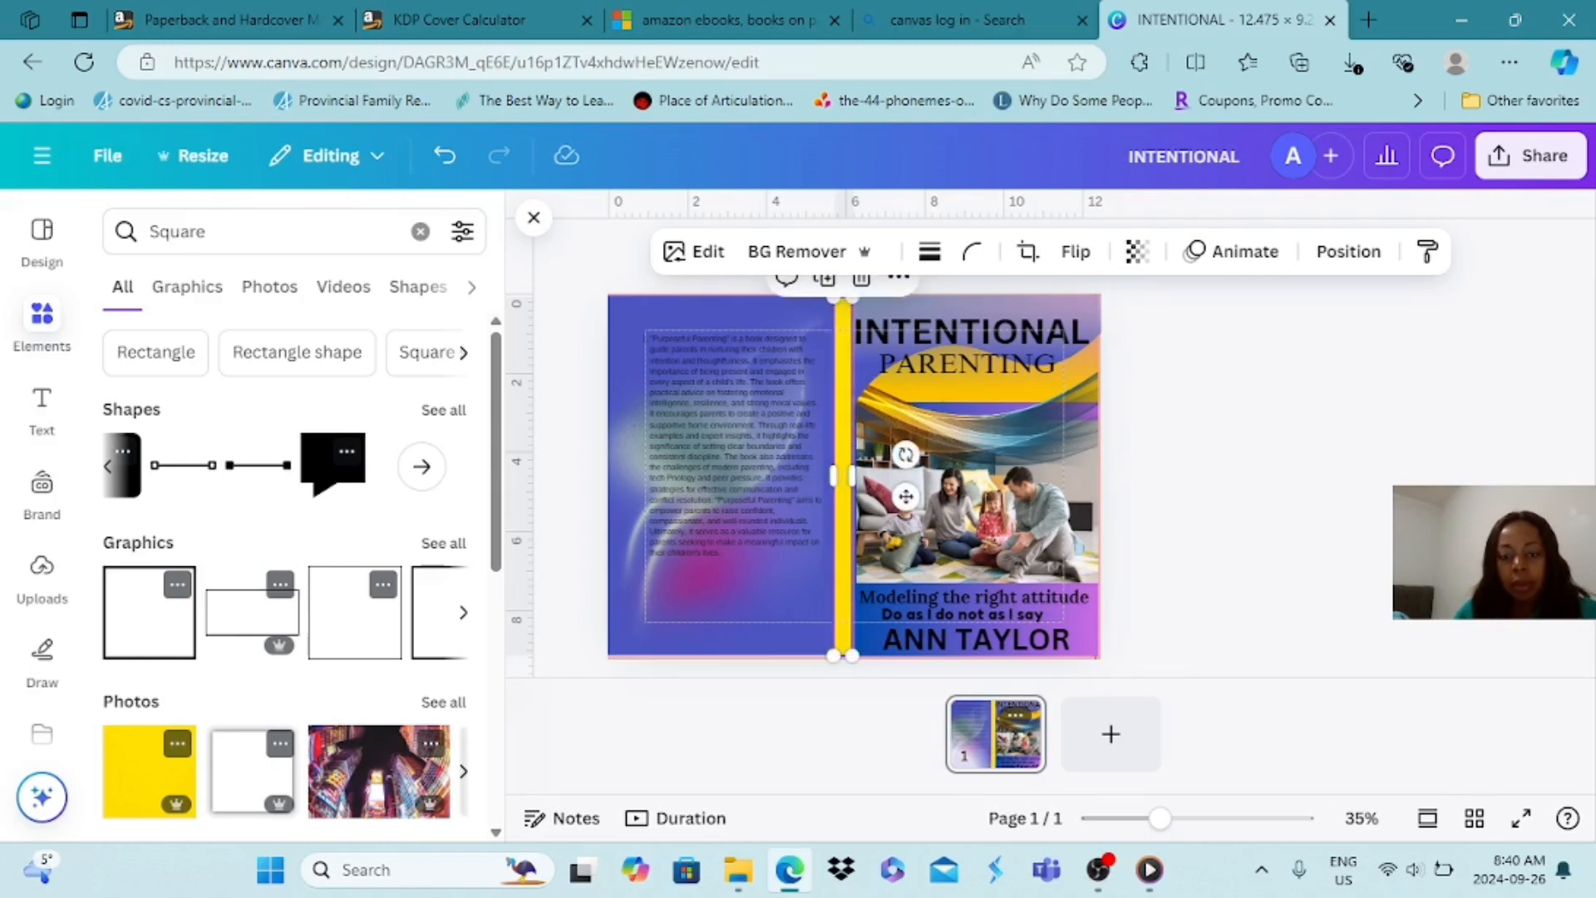
left_click_drag(852, 476, 834, 475)
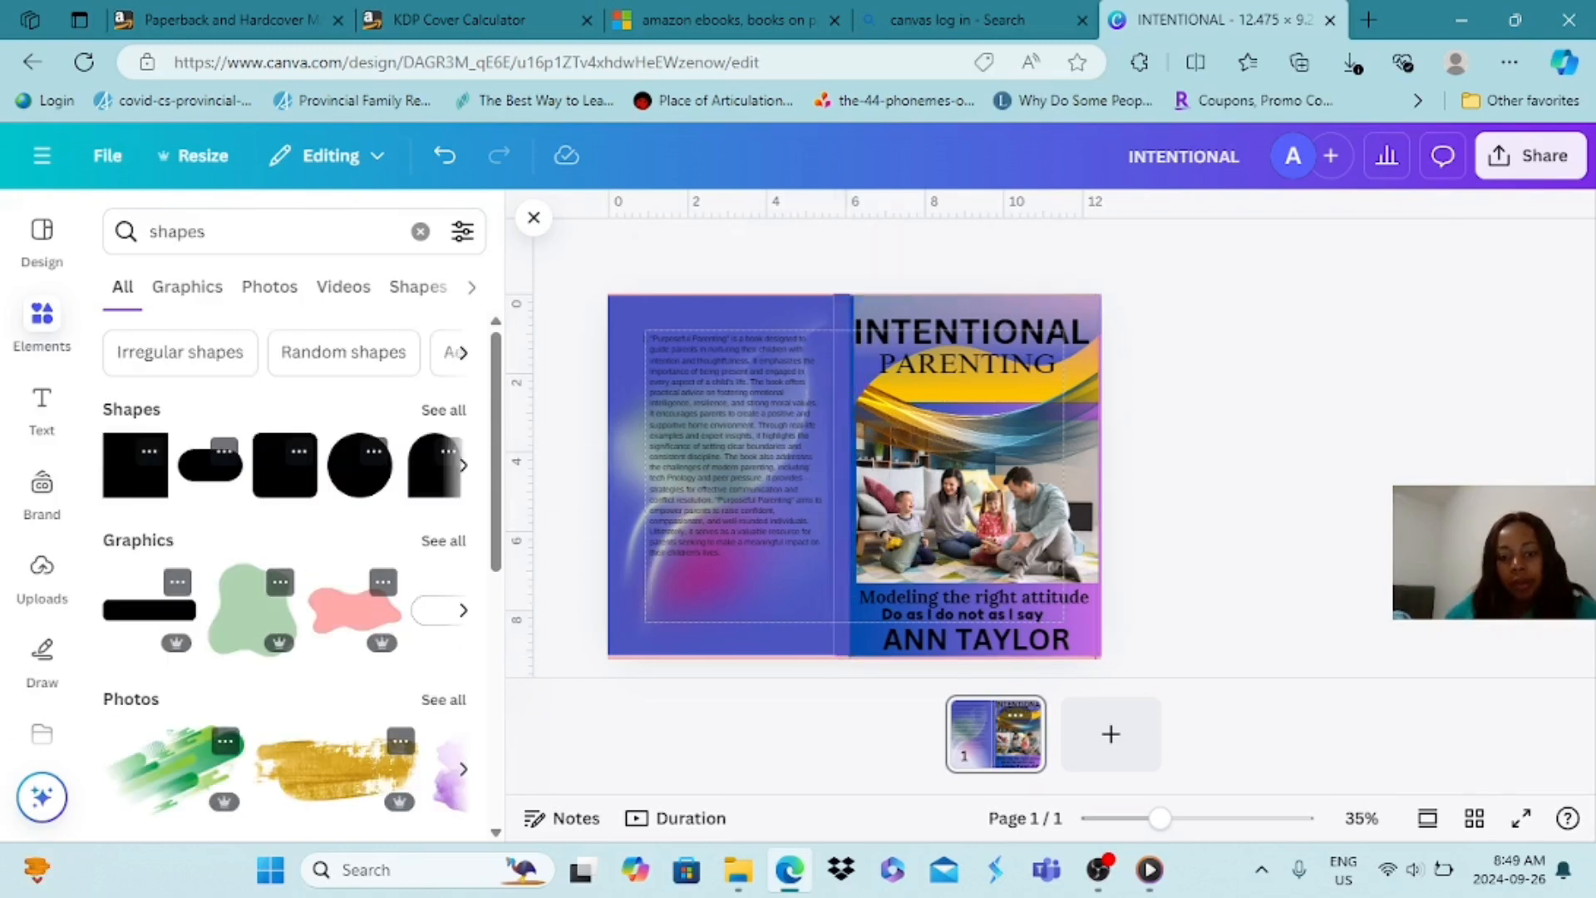
left_click(872, 492)
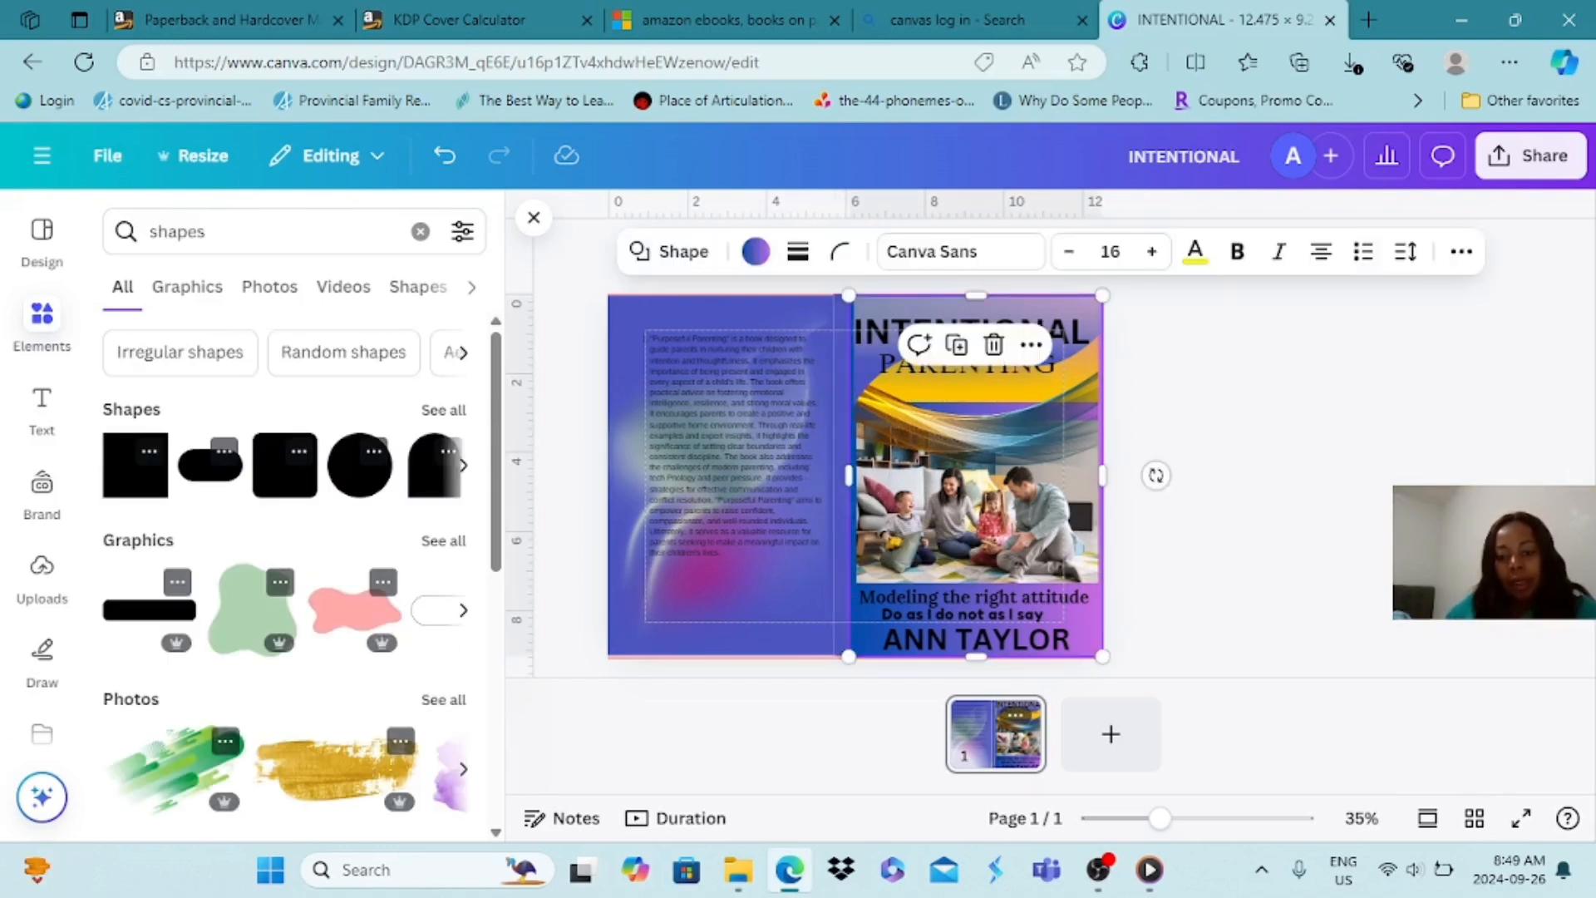
Add a subheading with the author's name in capitals, turn it vertical at size 29 and place it on the spine
key("Escape")
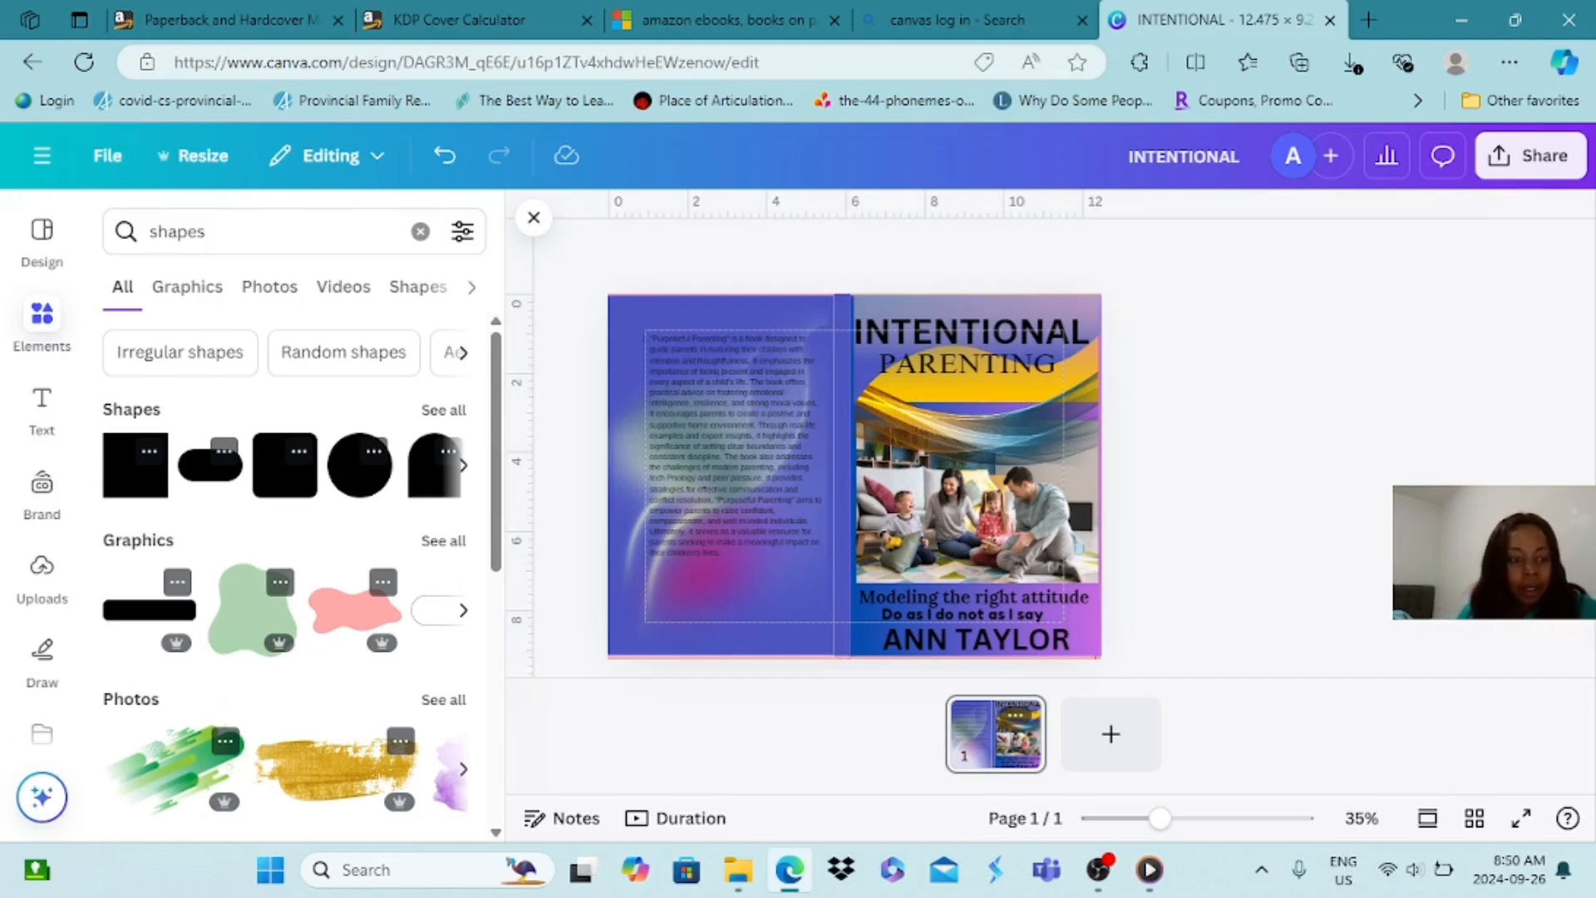
left_click(41, 405)
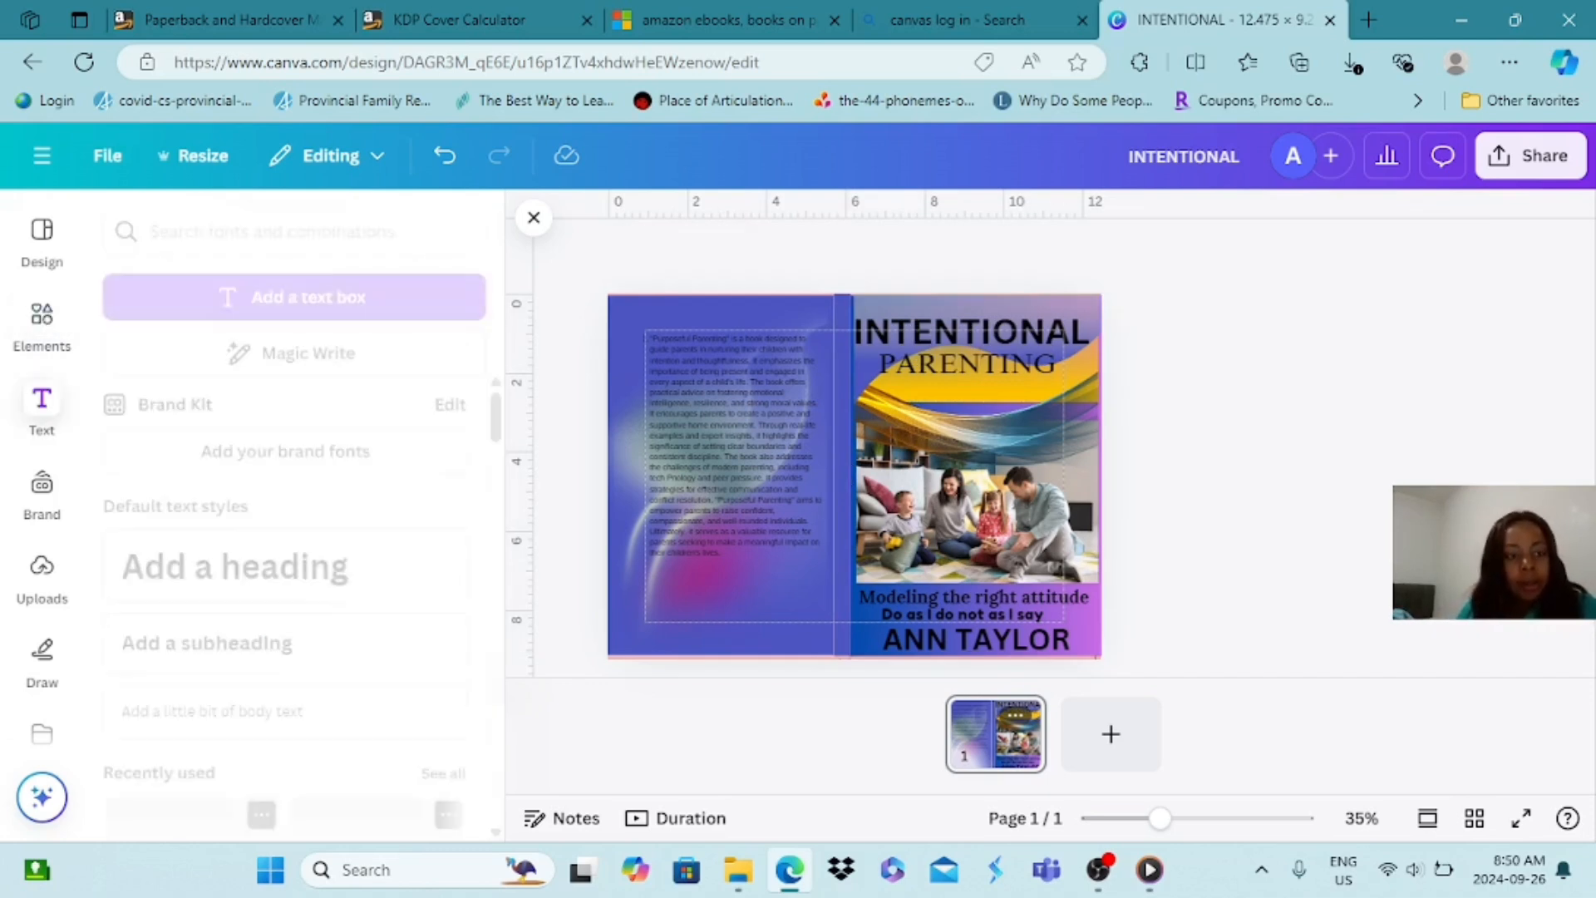
left_click(167, 653)
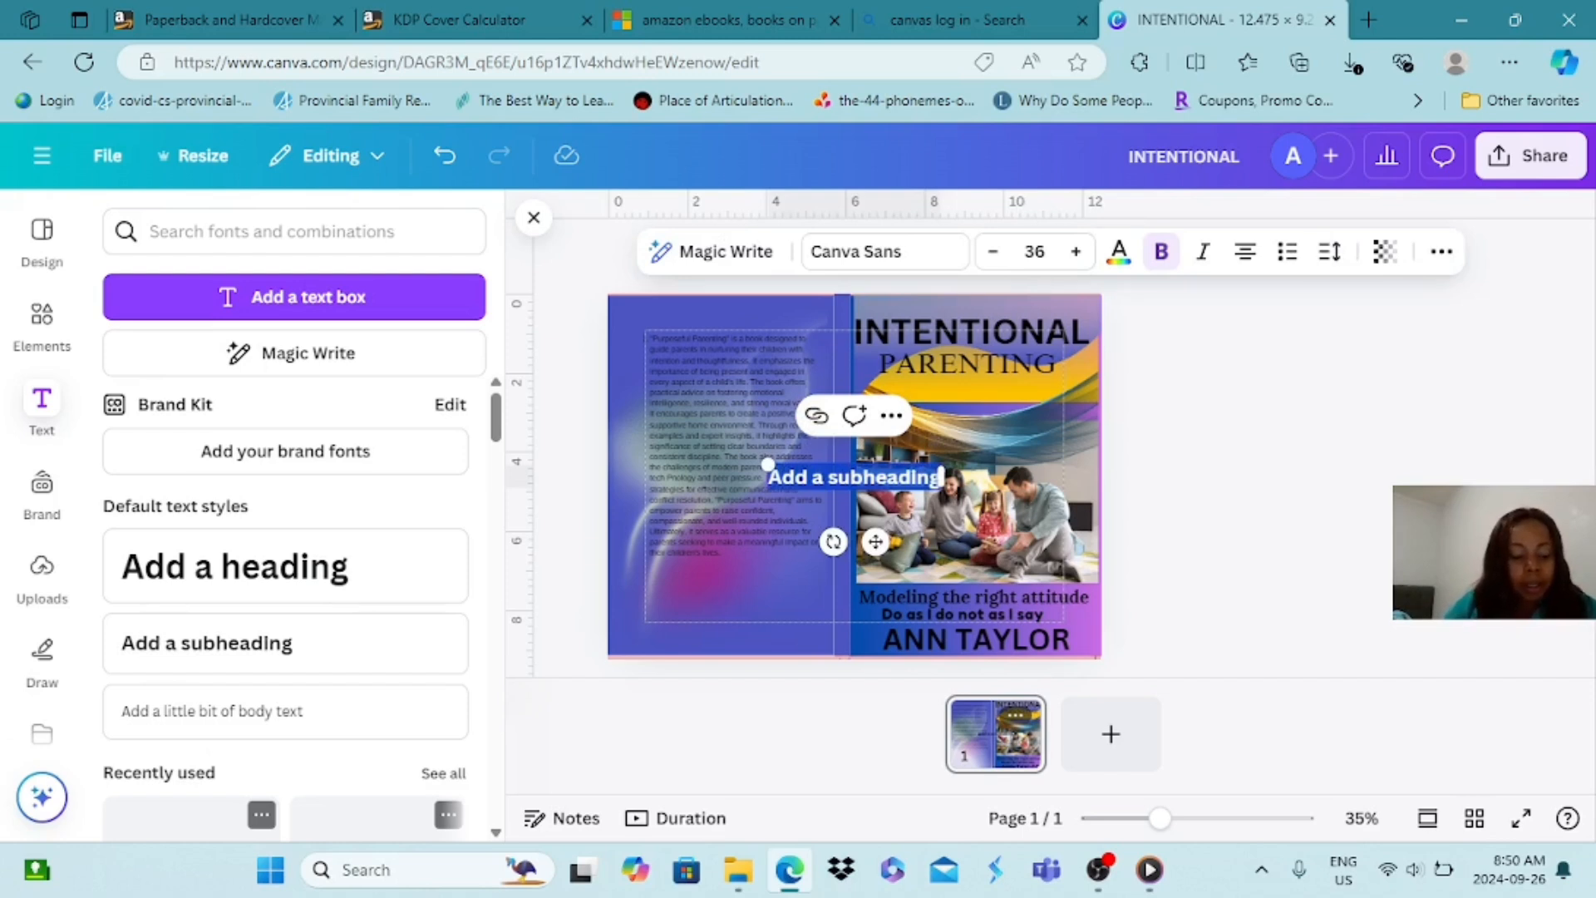
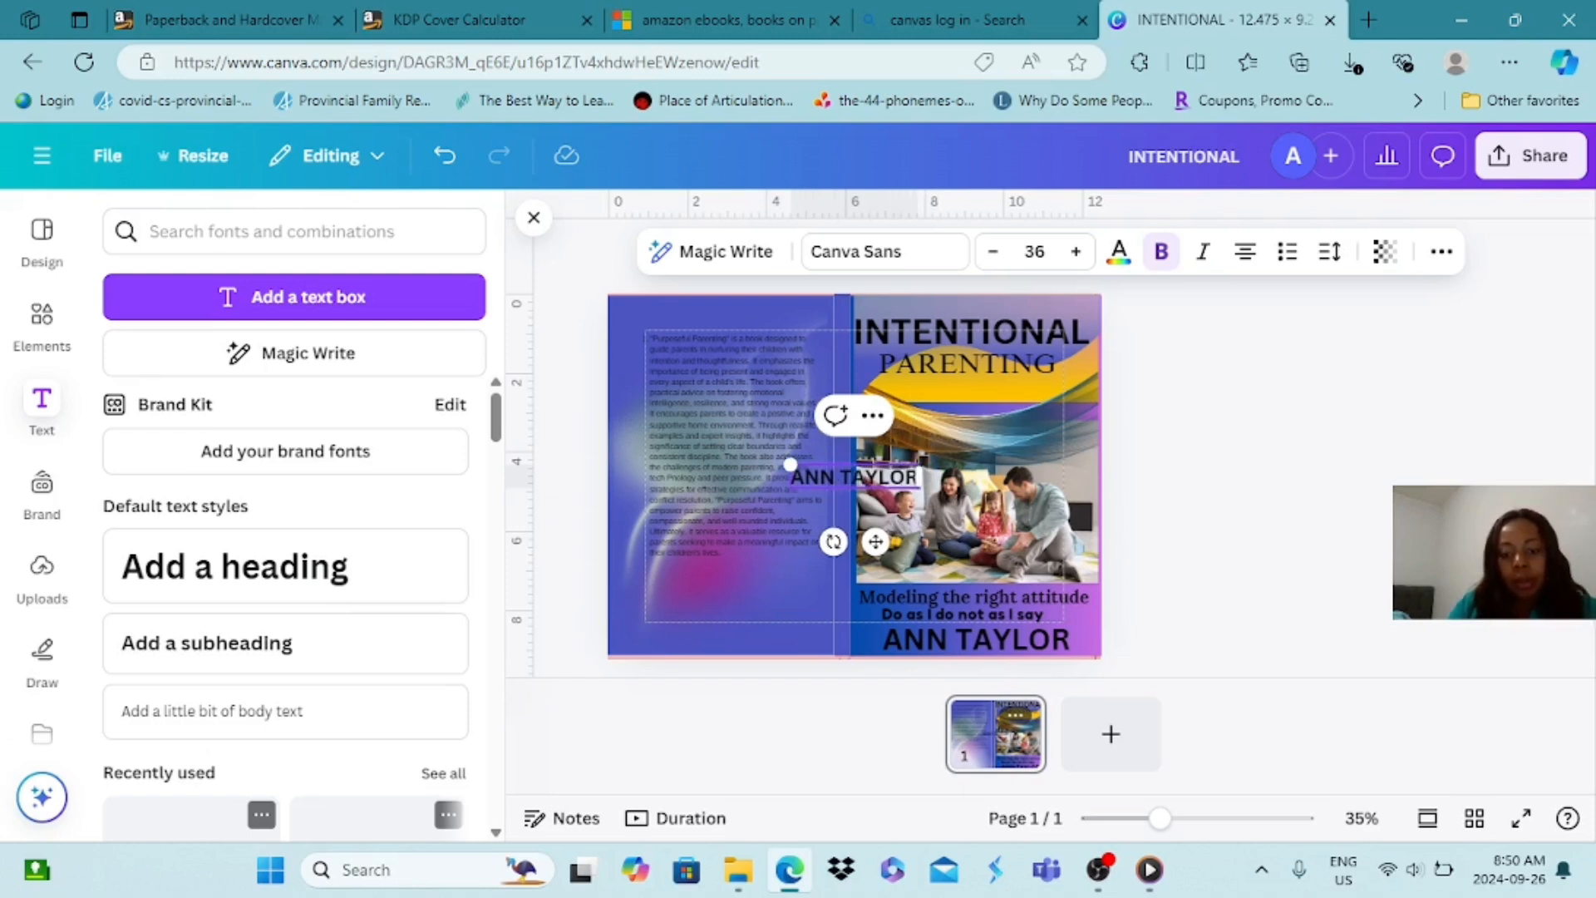
left_click_drag(833, 542, 1001, 571)
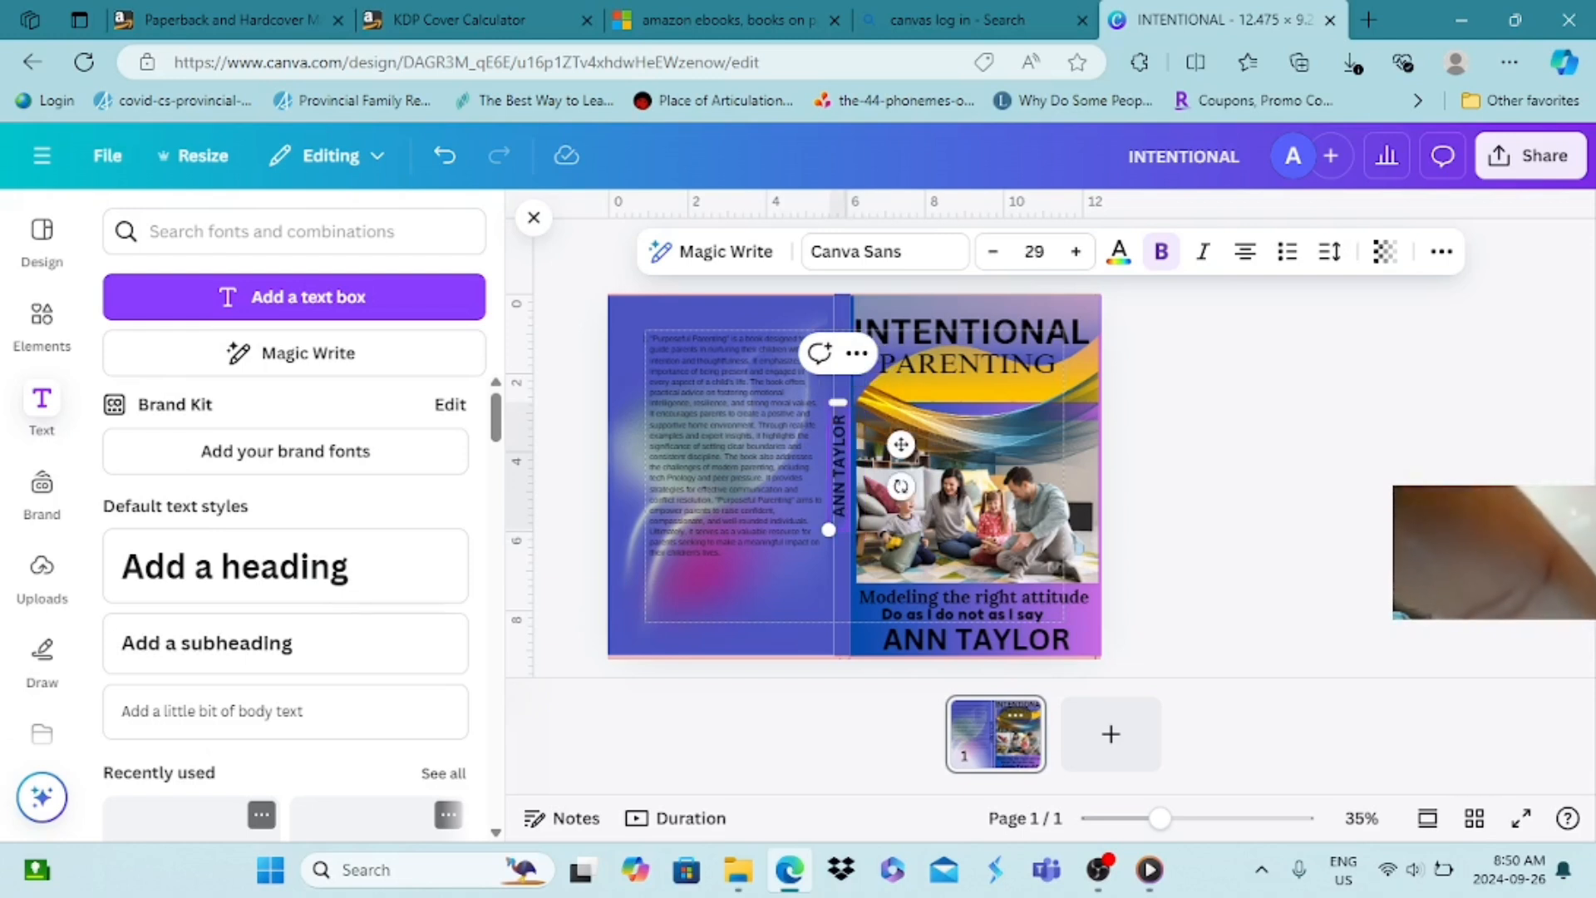
Adjust the vertical author name's text box and center it on the spine, slightly below the middle
left_click_drag(838, 402, 838, 294)
left_click_drag(837, 285, 839, 281)
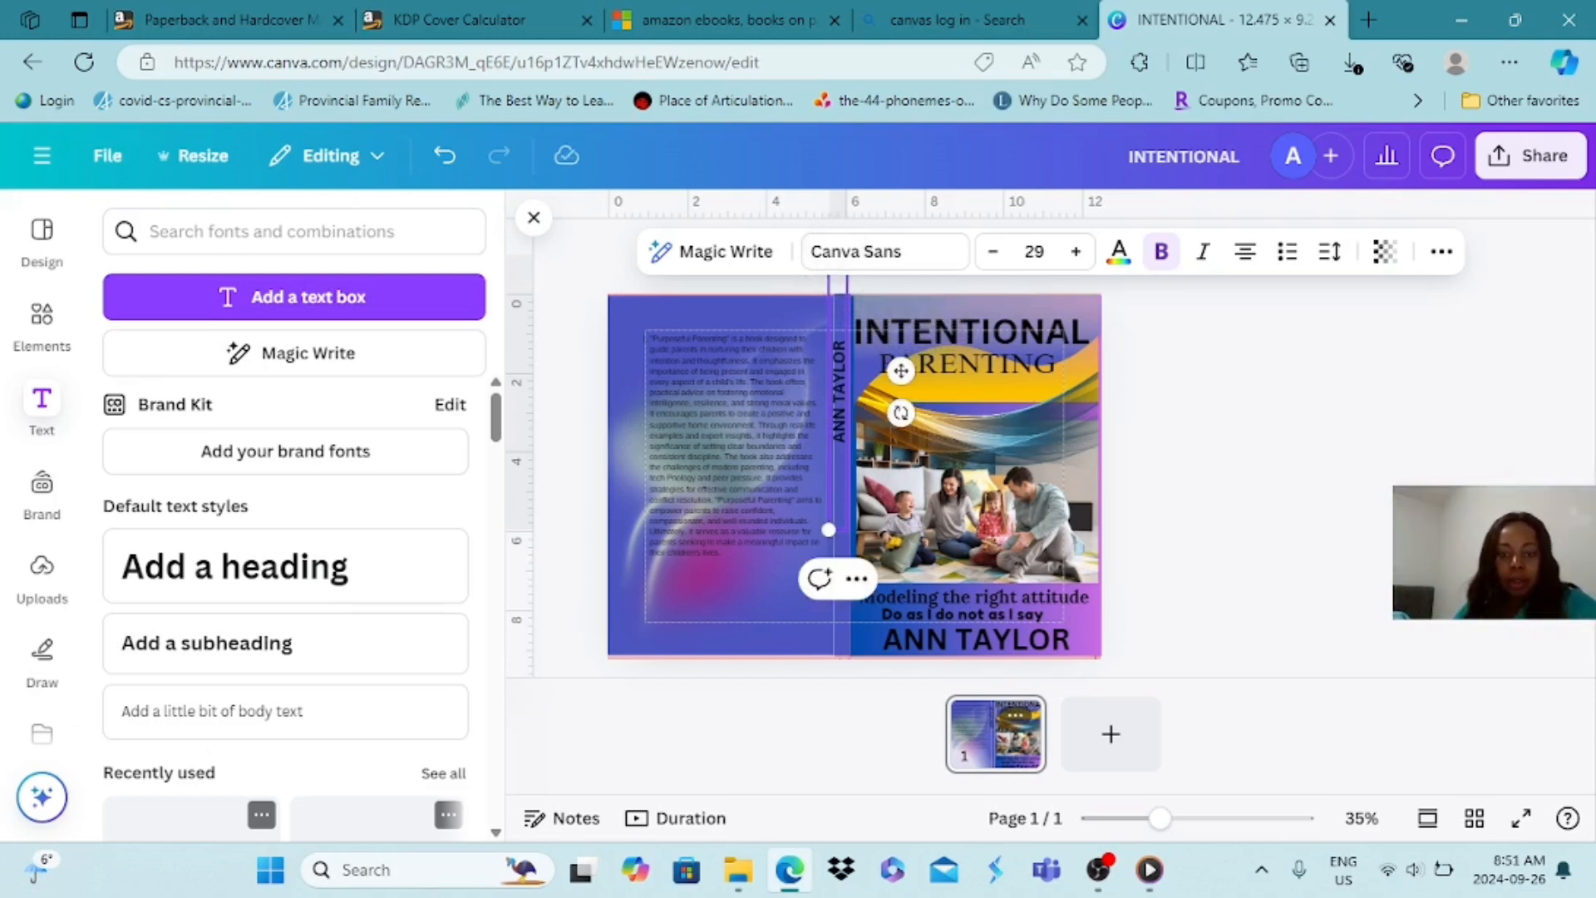
left_click_drag(902, 371, 904, 470)
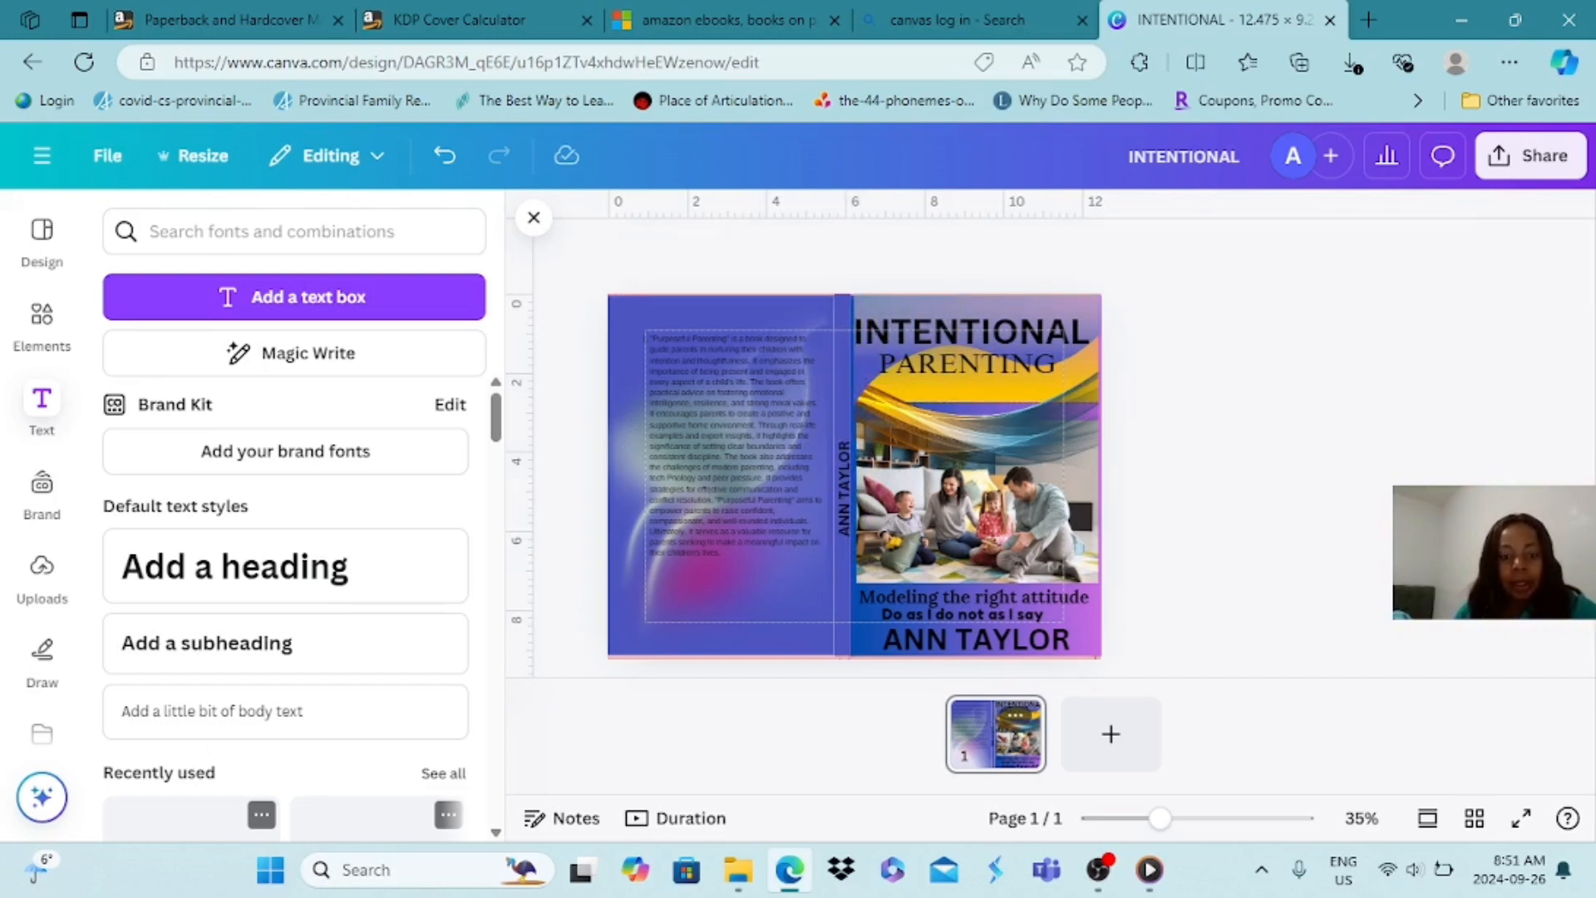
Nudge the back cover's gradient graphic sideways until its edge reaches the front cover, covering the spine
left_click(720, 475)
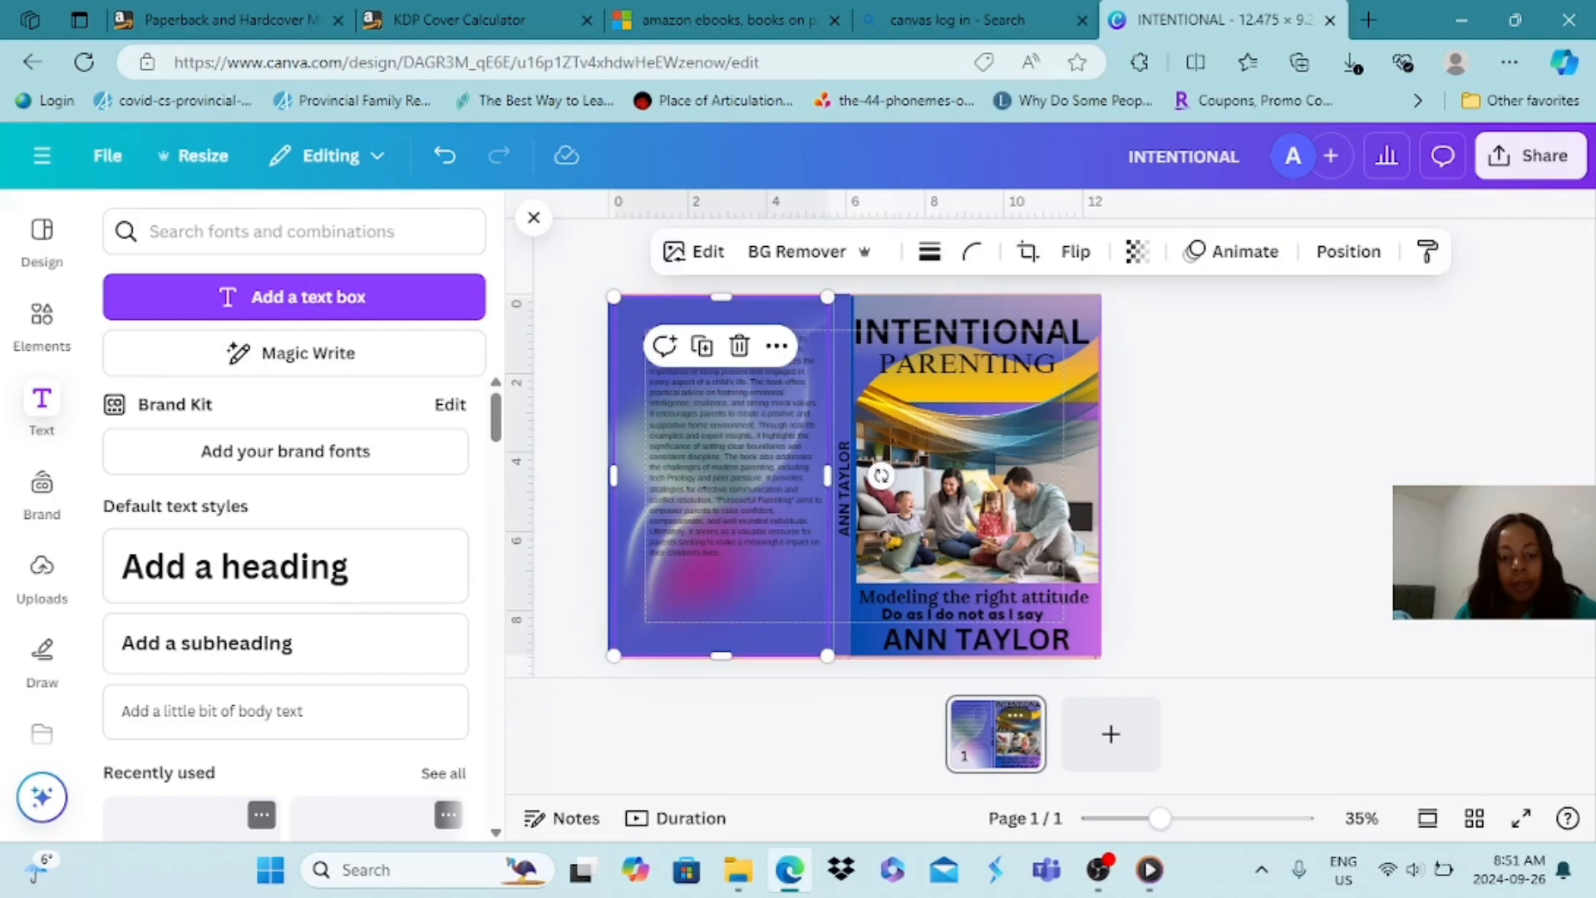
key("Right")
key("Right")
key("Right")
key("Right")
key("Right")
key("Right")
key("Right")
key("Right")
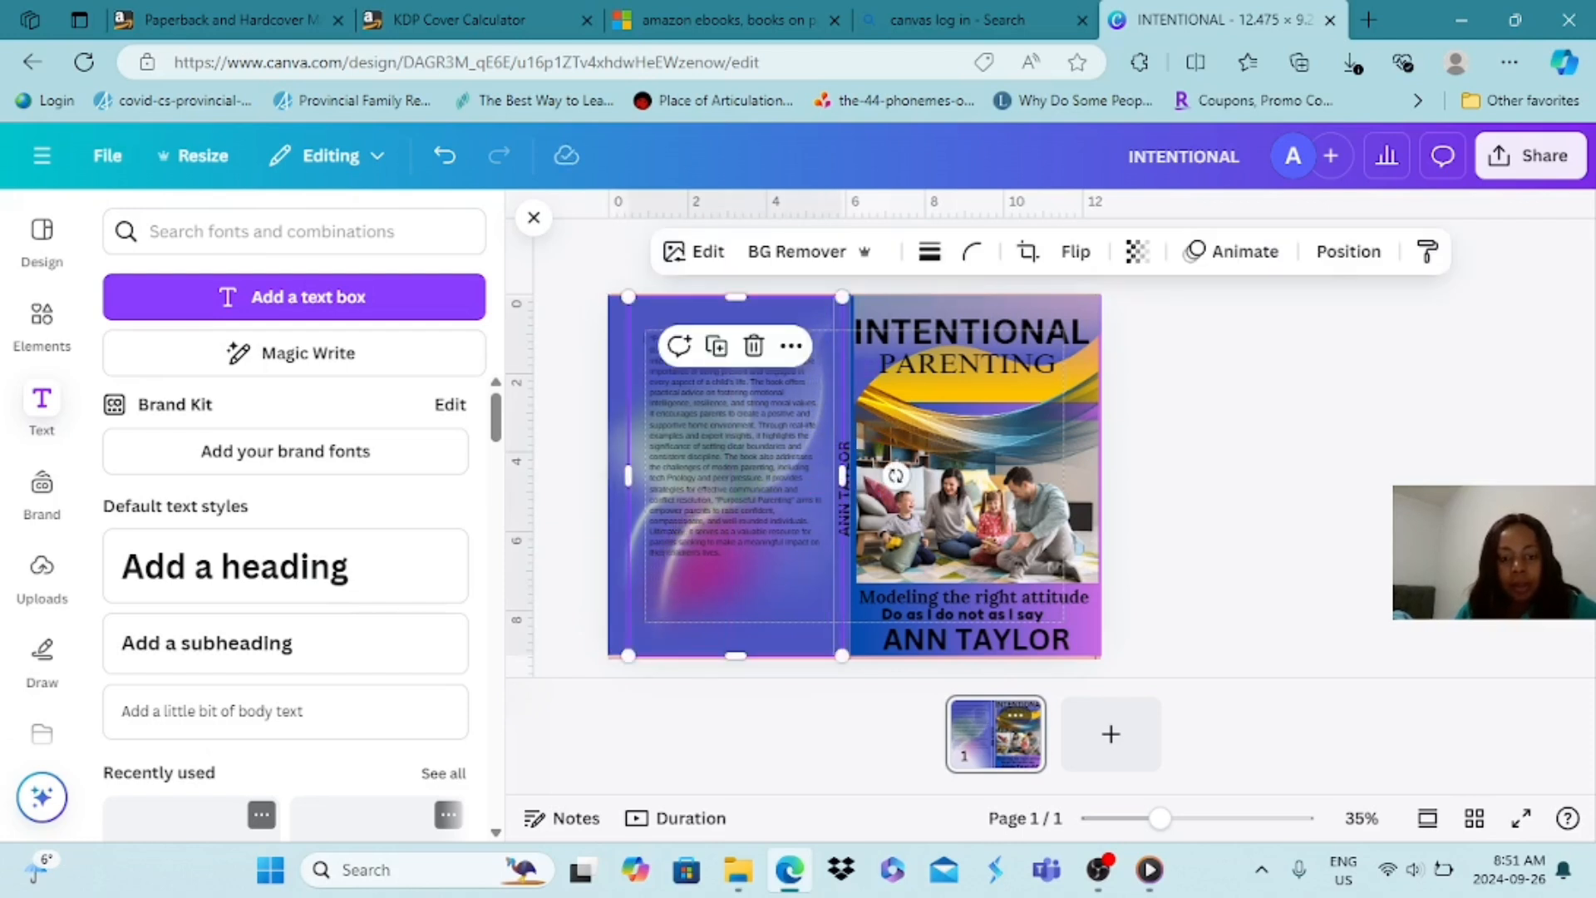
key("Escape")
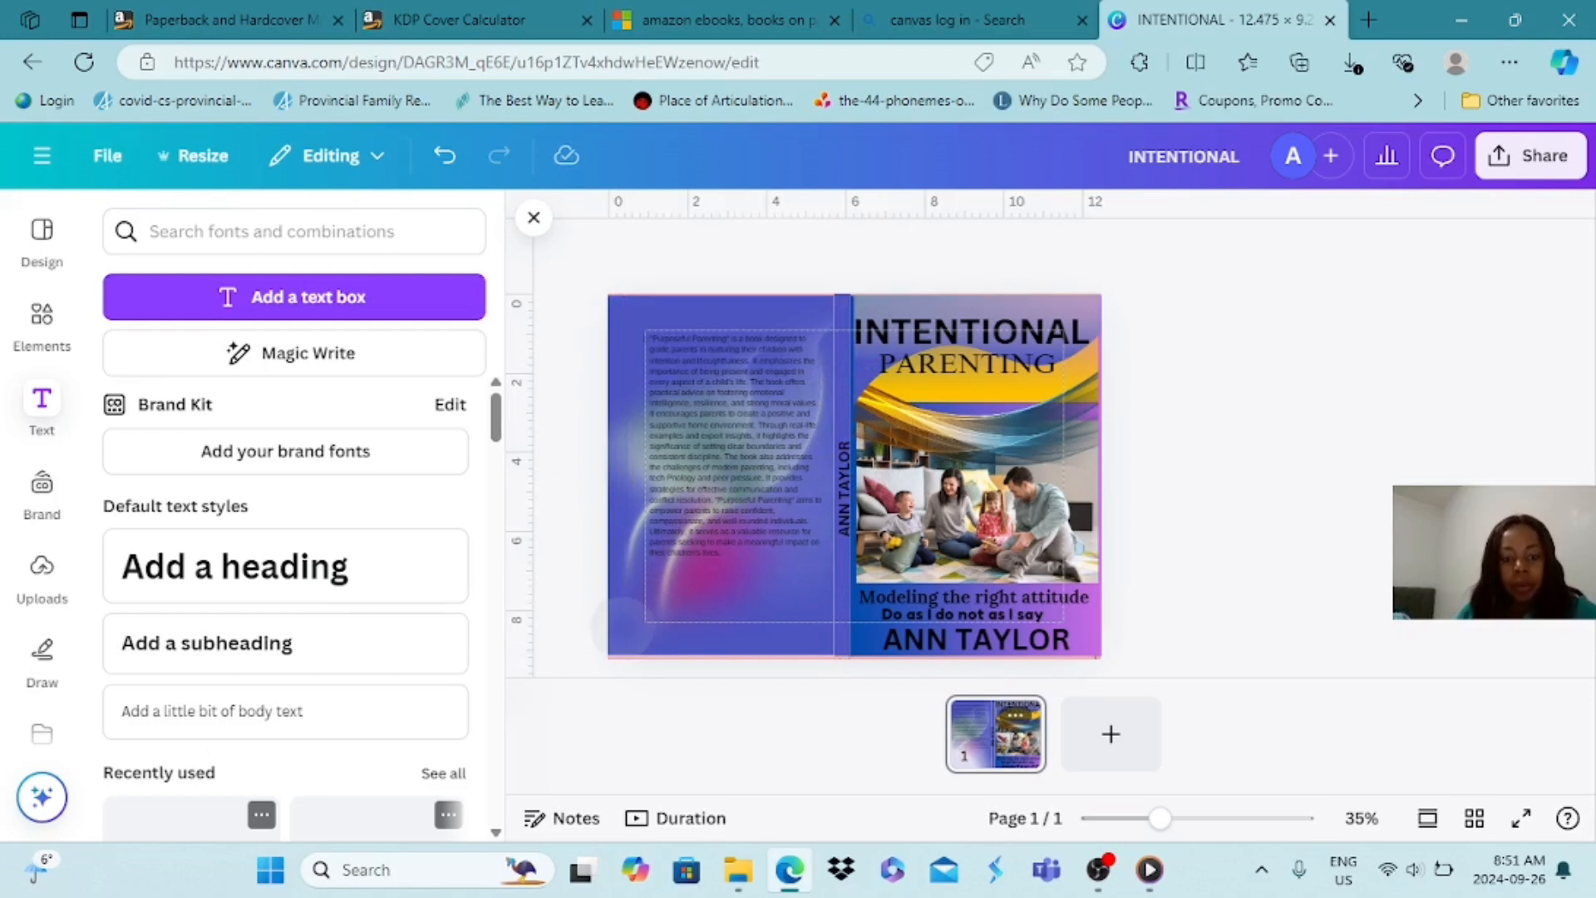
left_click(619, 622)
left_click(735, 476)
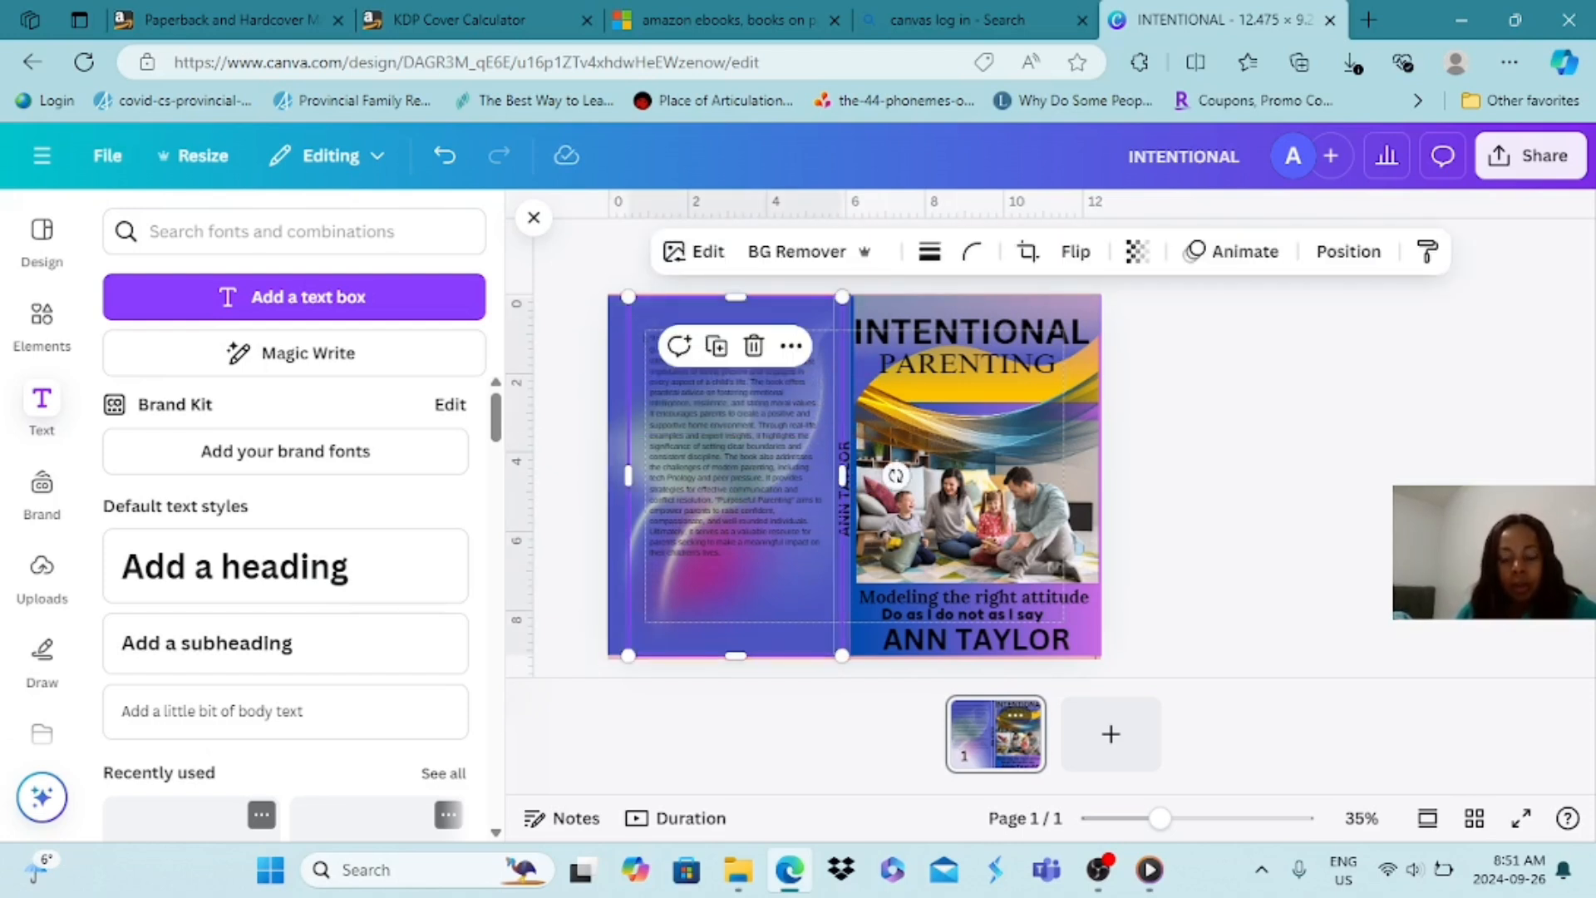
key("Right")
key("Right")
key("Right")
key("Right")
key("Right")
key("Right")
key("Right")
key("Right")
key("Right")
key("Right")
key("Right")
key("Right")
key("Right")
key("Right")
key("Right")
key("Right")
key("Right")
key("Right")
key("Right")
key("Right")
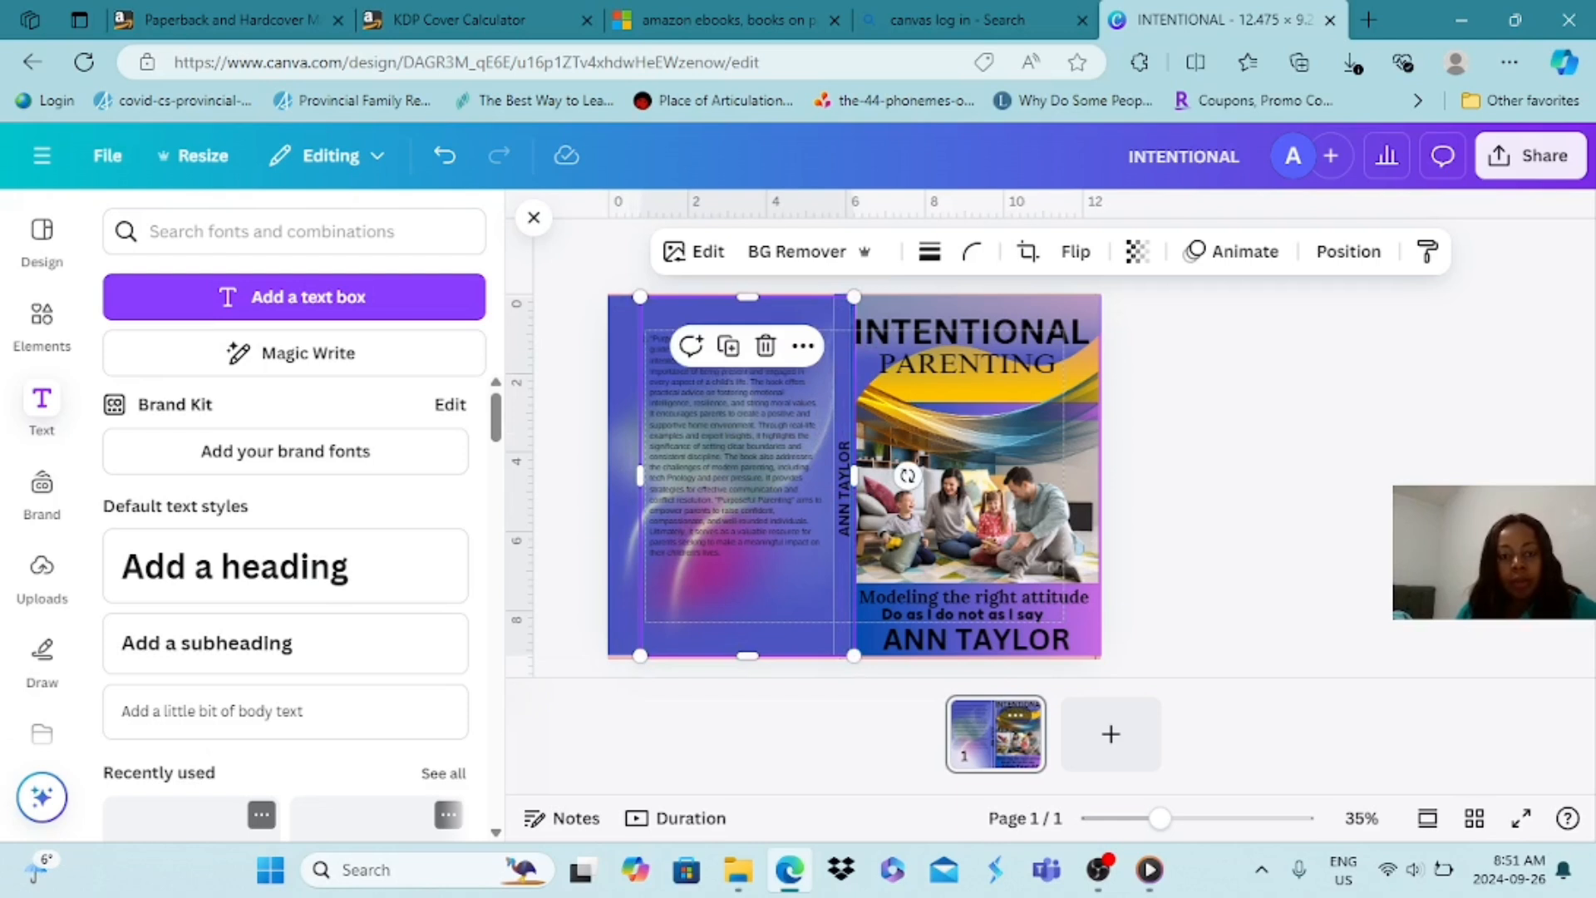
Nudge the back cover's blue rectangle sideways toward the spine, exposing the strip along the cover's outer edge
left_click(622, 324)
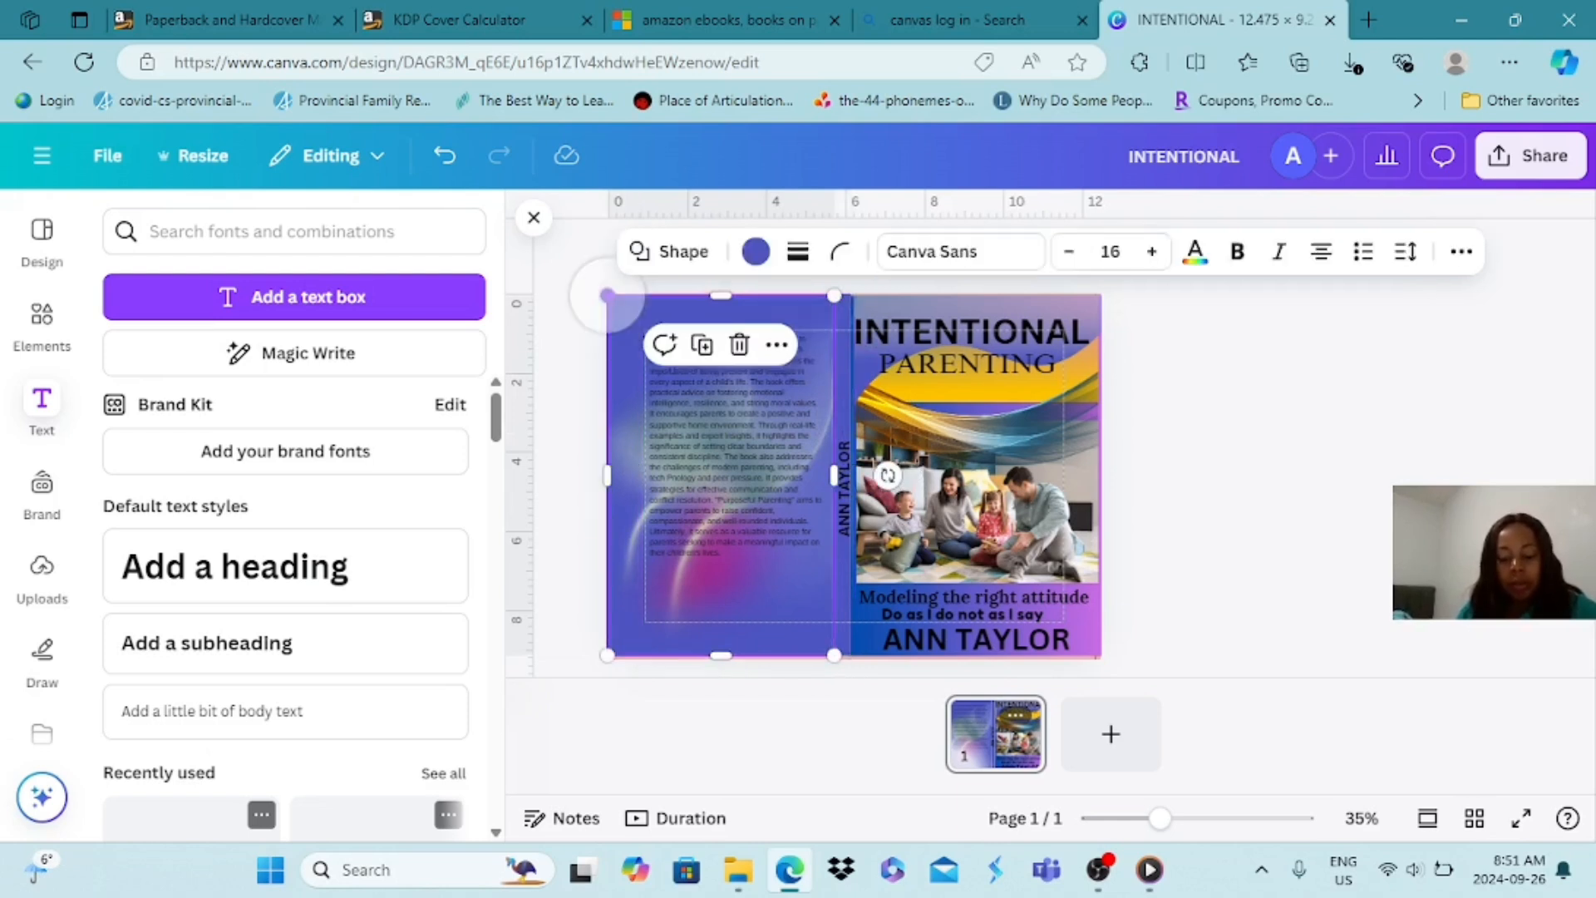
key("Right")
key("Right")
key("Right")
key("Right")
key("Right")
key("Right")
key("Right")
key("Right")
key("Right")
key("Right")
key("Right")
key("Right")
Nudge the KDP template guide behind the artwork sideways, away from the front cover
key("Left")
key("Left")
key("Left")
key("Left")
key("Left")
key("Left")
key("Left")
key("Left")
key("Left")
key("Left")
key("Left")
key("Left")
key("Left")
key("Left")
key("Left")
key("Left")
key("Left")
key("Left")
key("Left")
key("Left")
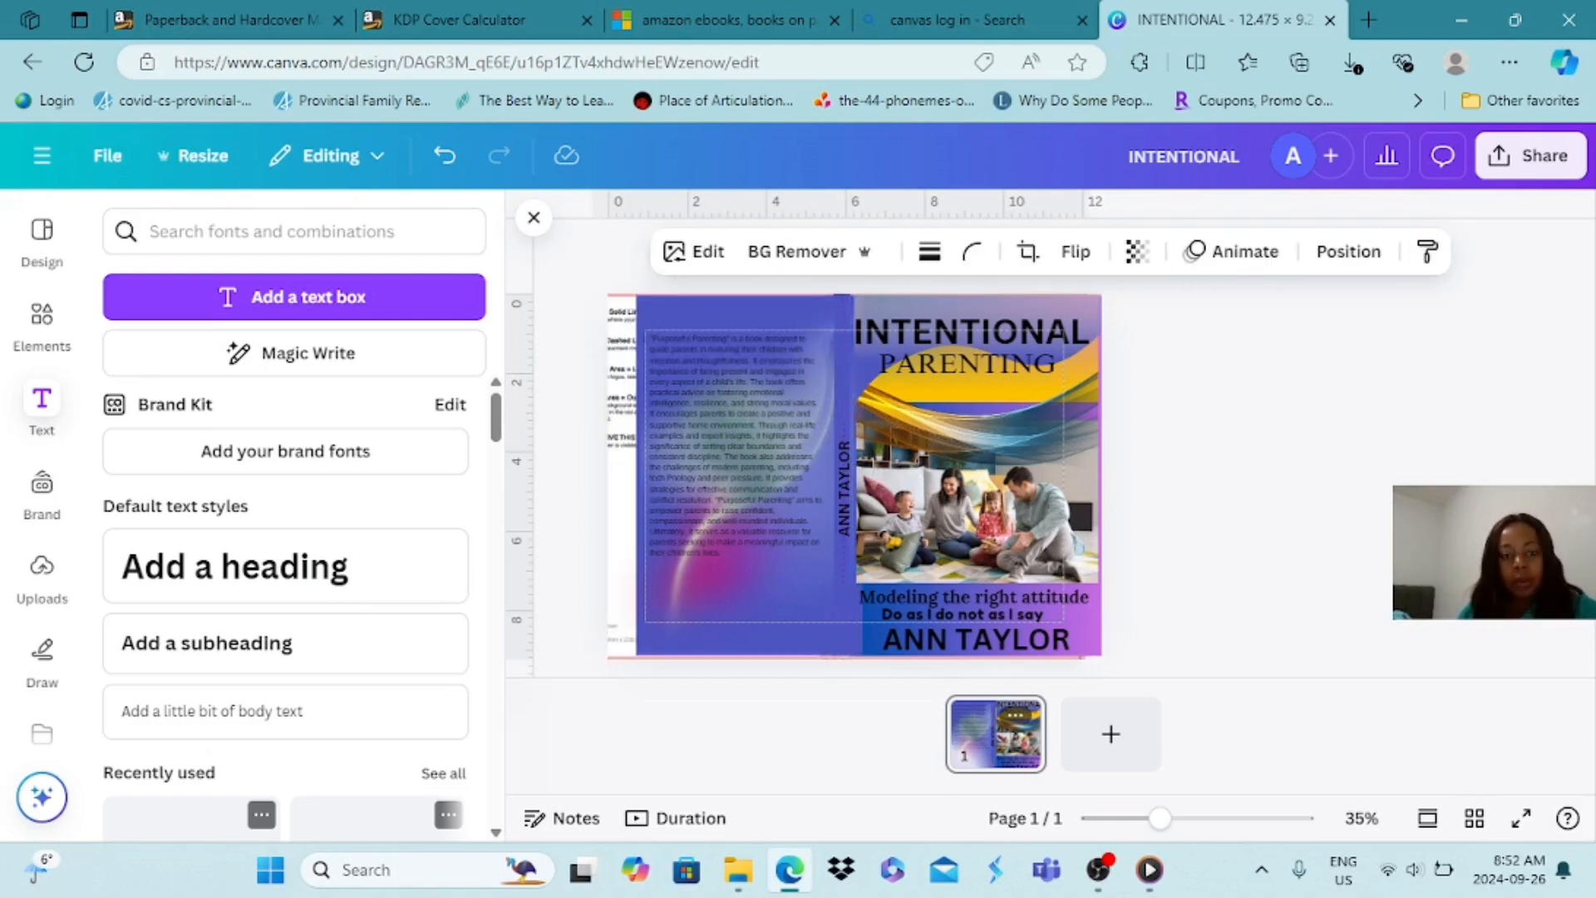
key("Left")
key("Left")
key("Left")
key("Left")
key("Left")
key("Left")
key("Left")
key("Left")
key("Left")
key("Left")
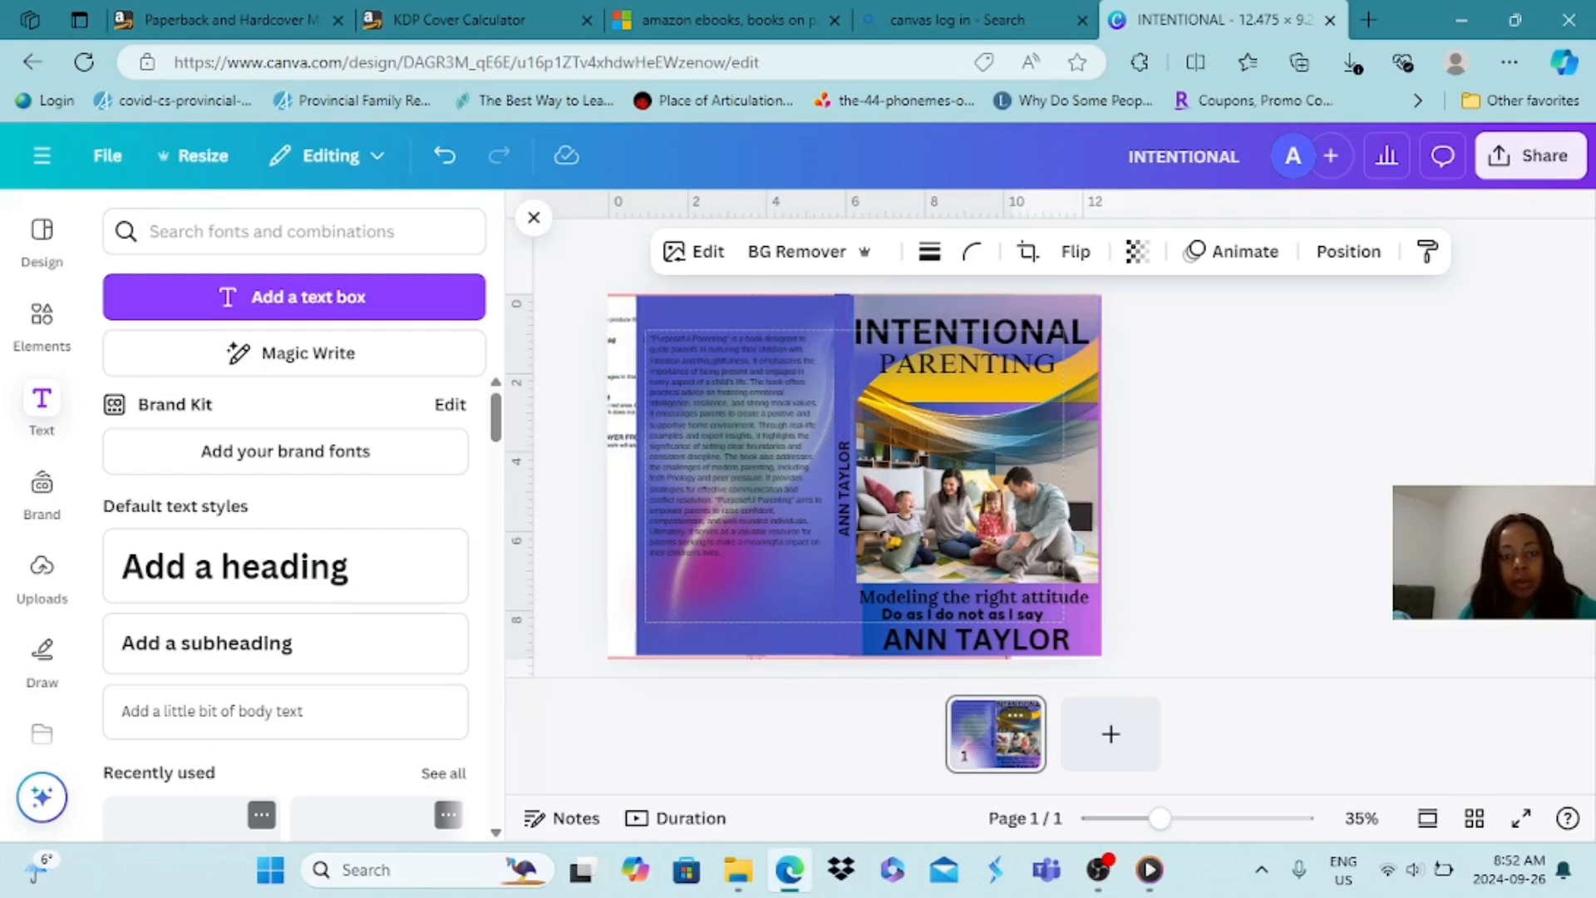
key("Left")
key("Left")
key("Left")
key("Left")
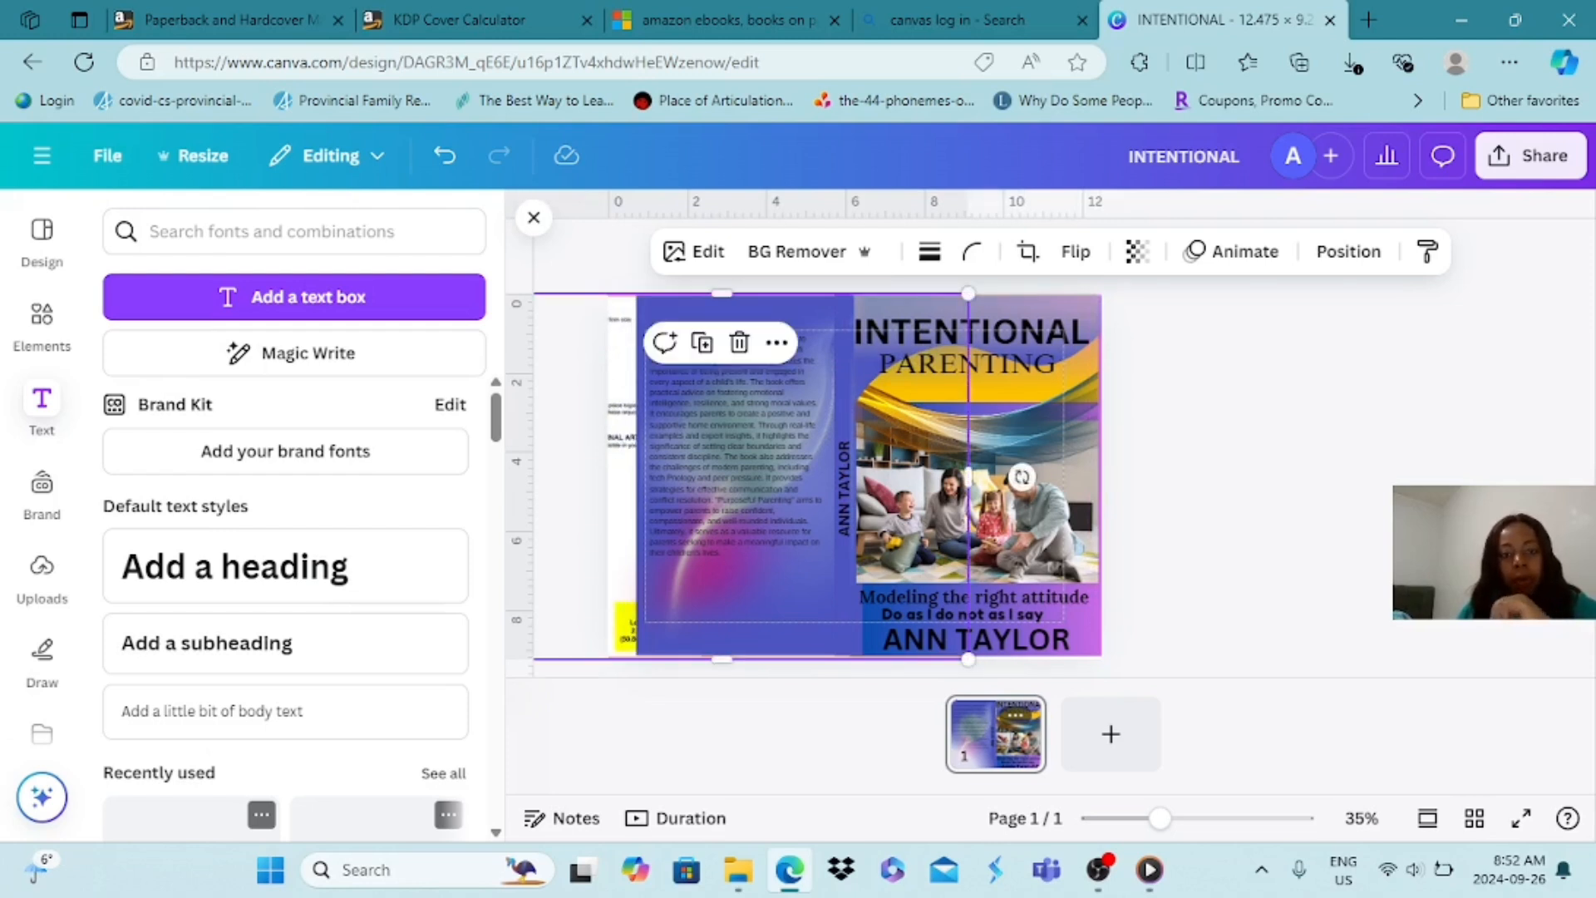
Shift the gradient graphic down and move the description text back onto the back cover, clear of the outer edge, within the dashed margin
left_click_drag(732, 466, 717, 496)
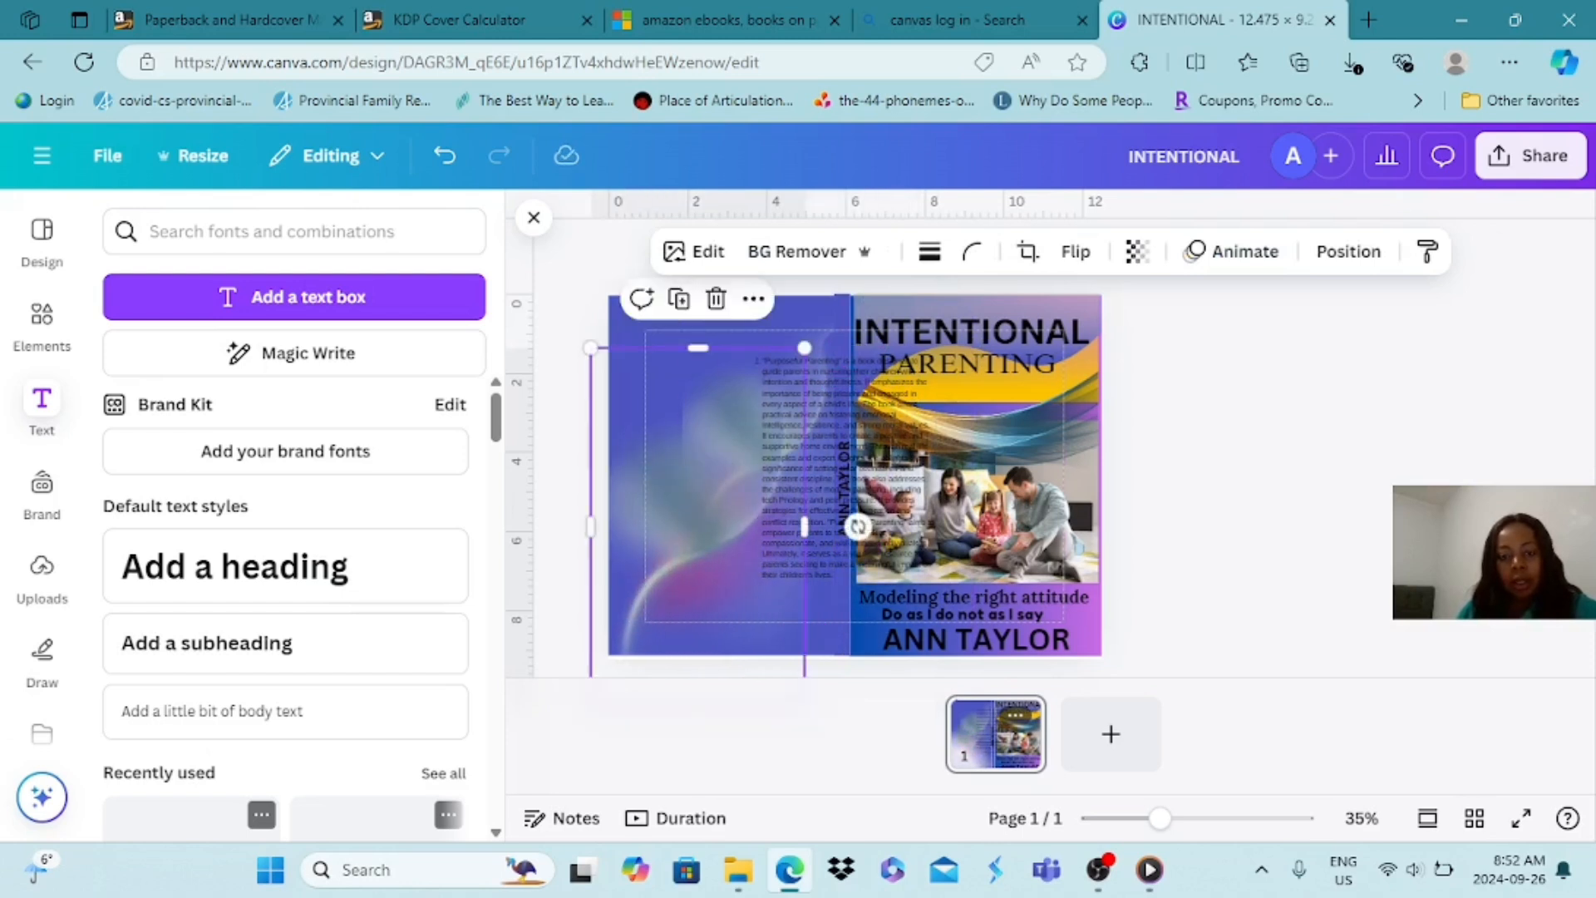
left_click(810, 478)
left_click_drag(810, 478, 694, 478)
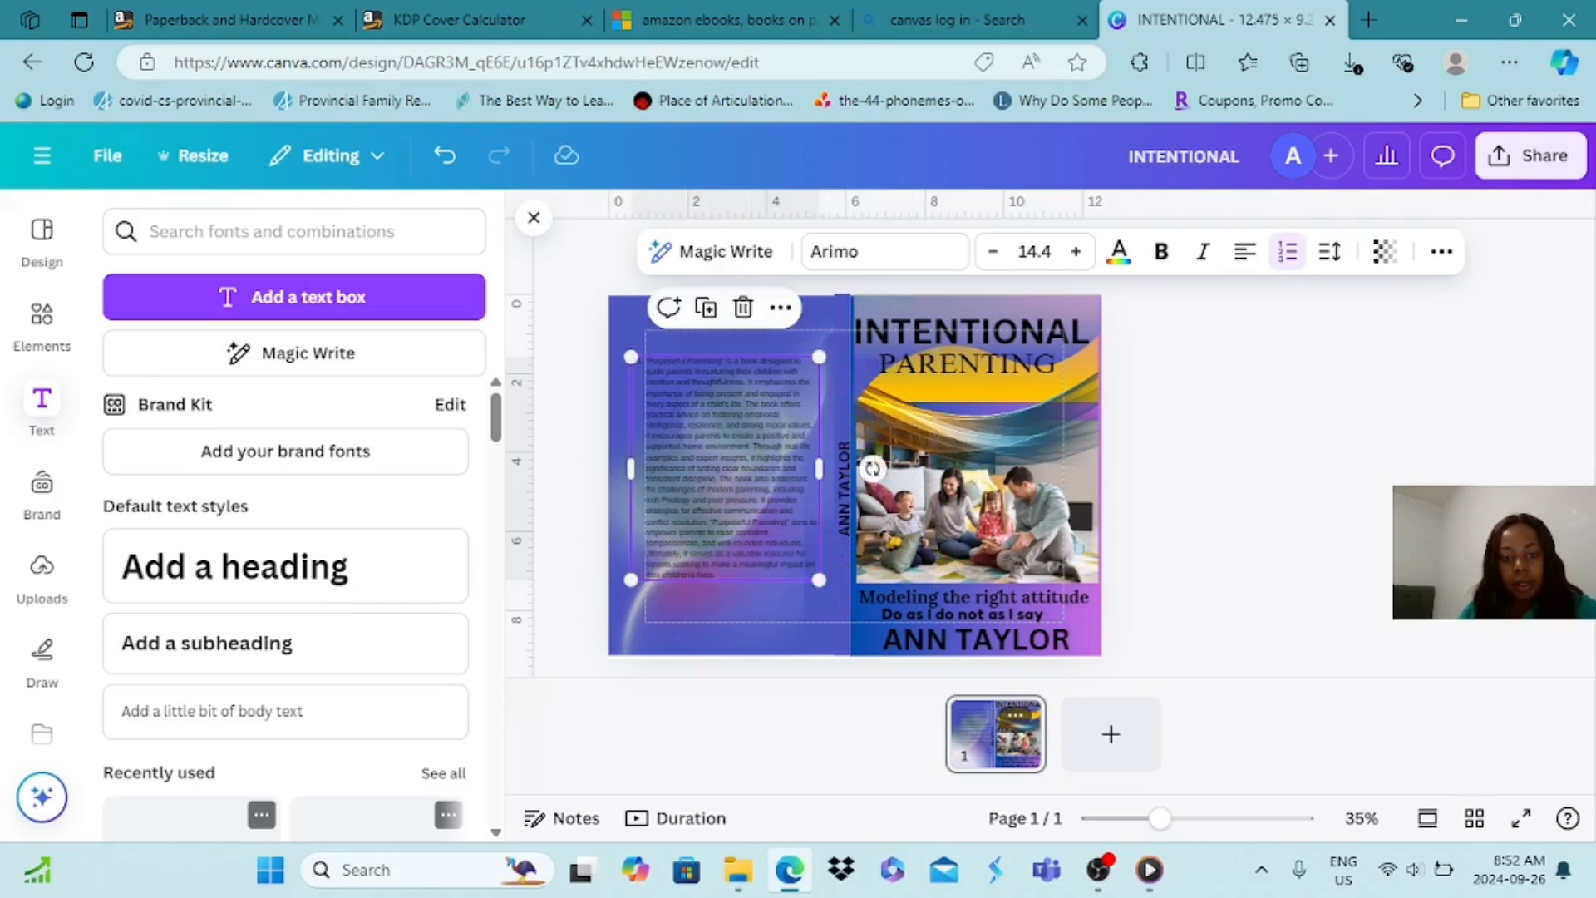
key("Escape")
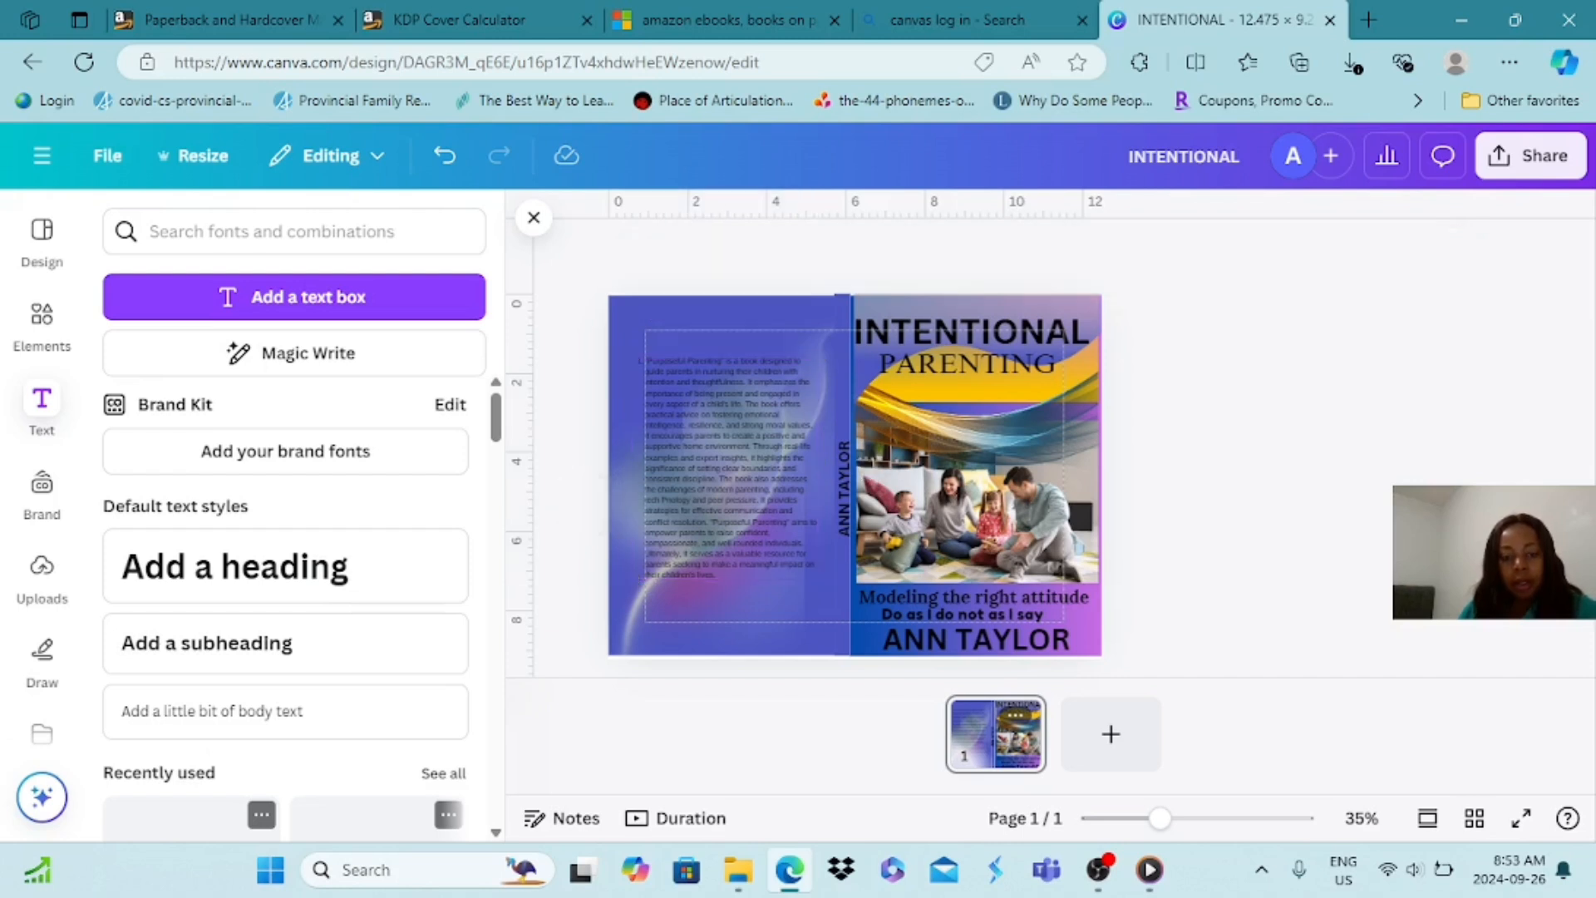
left_click(723, 469)
left_click_drag(723, 469, 736, 469)
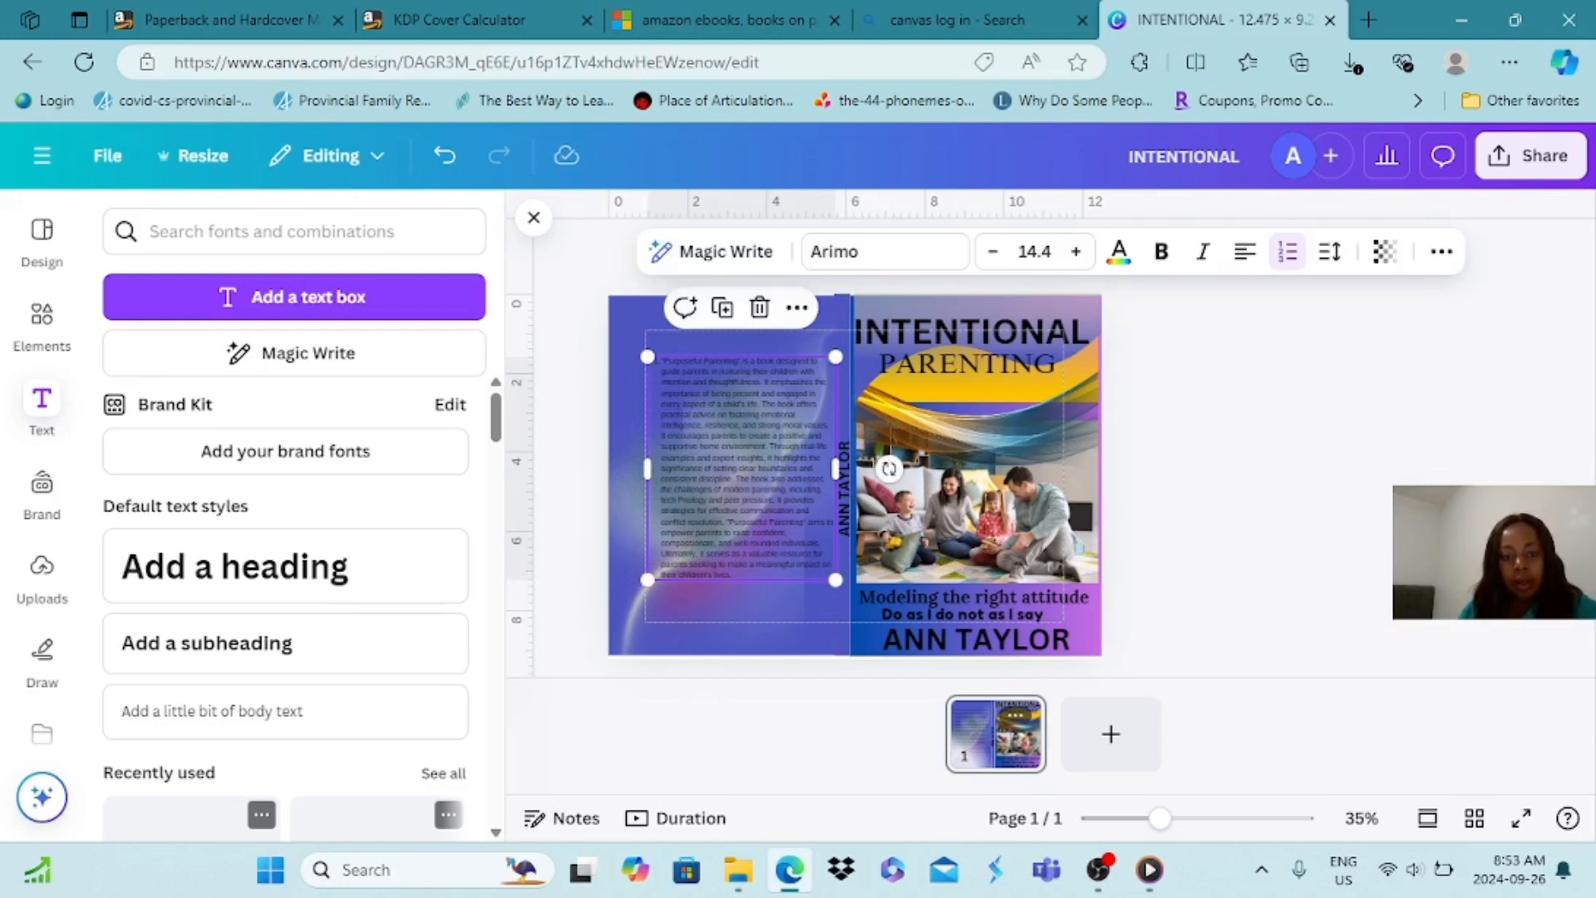
key("Escape")
Move the gradient graphic toward the spine and up so that it sits behind the description within the back cover's lower edge
left_click(678, 613)
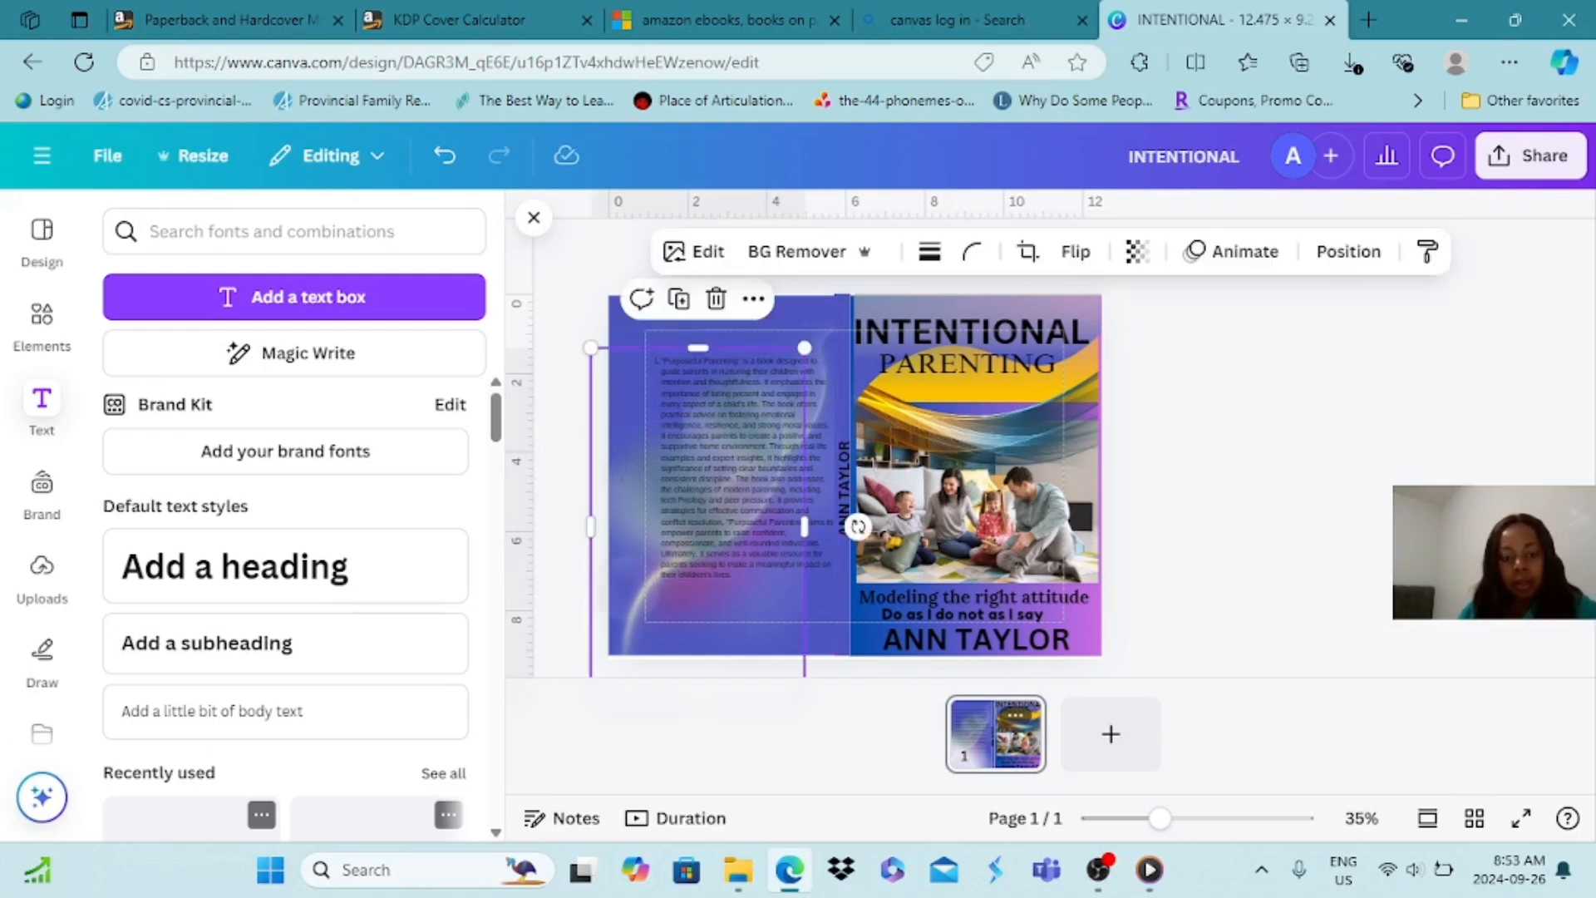
left_click_drag(677, 613, 711, 613)
key("Up")
key("Up")
key("Up")
key("Up")
key("Up")
key("Up")
key("Up")
key("Up")
key("Up")
key("Up")
key("Up")
key("Up")
key("Up")
key("Up")
key("Up")
key("Up")
key("Up")
key("Up")
key("Up")
key("Up")
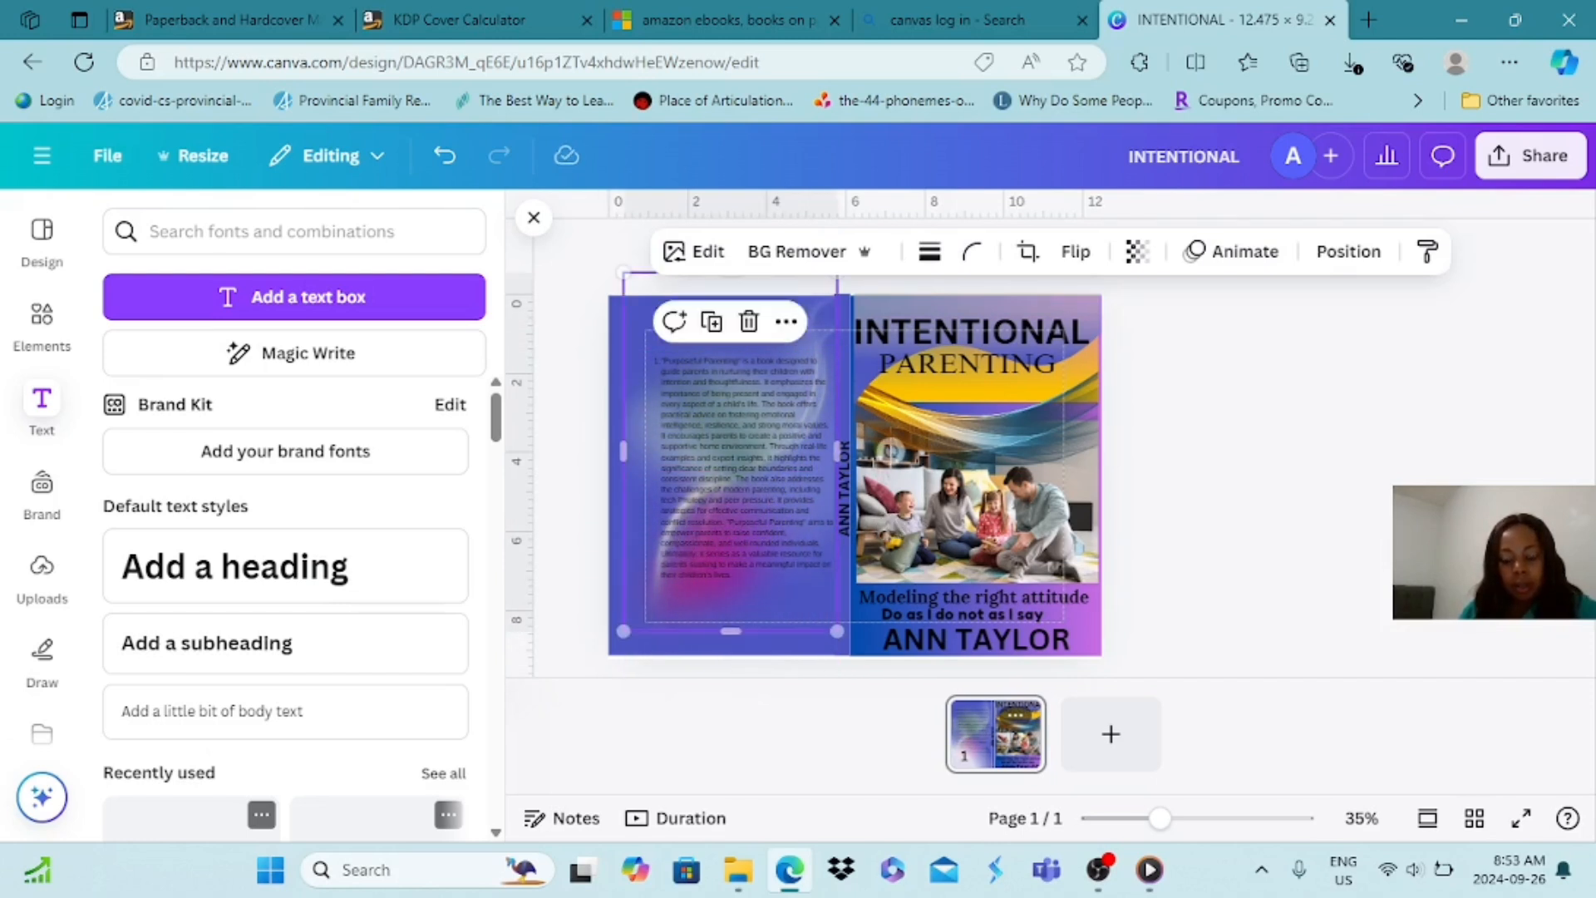
key("Up")
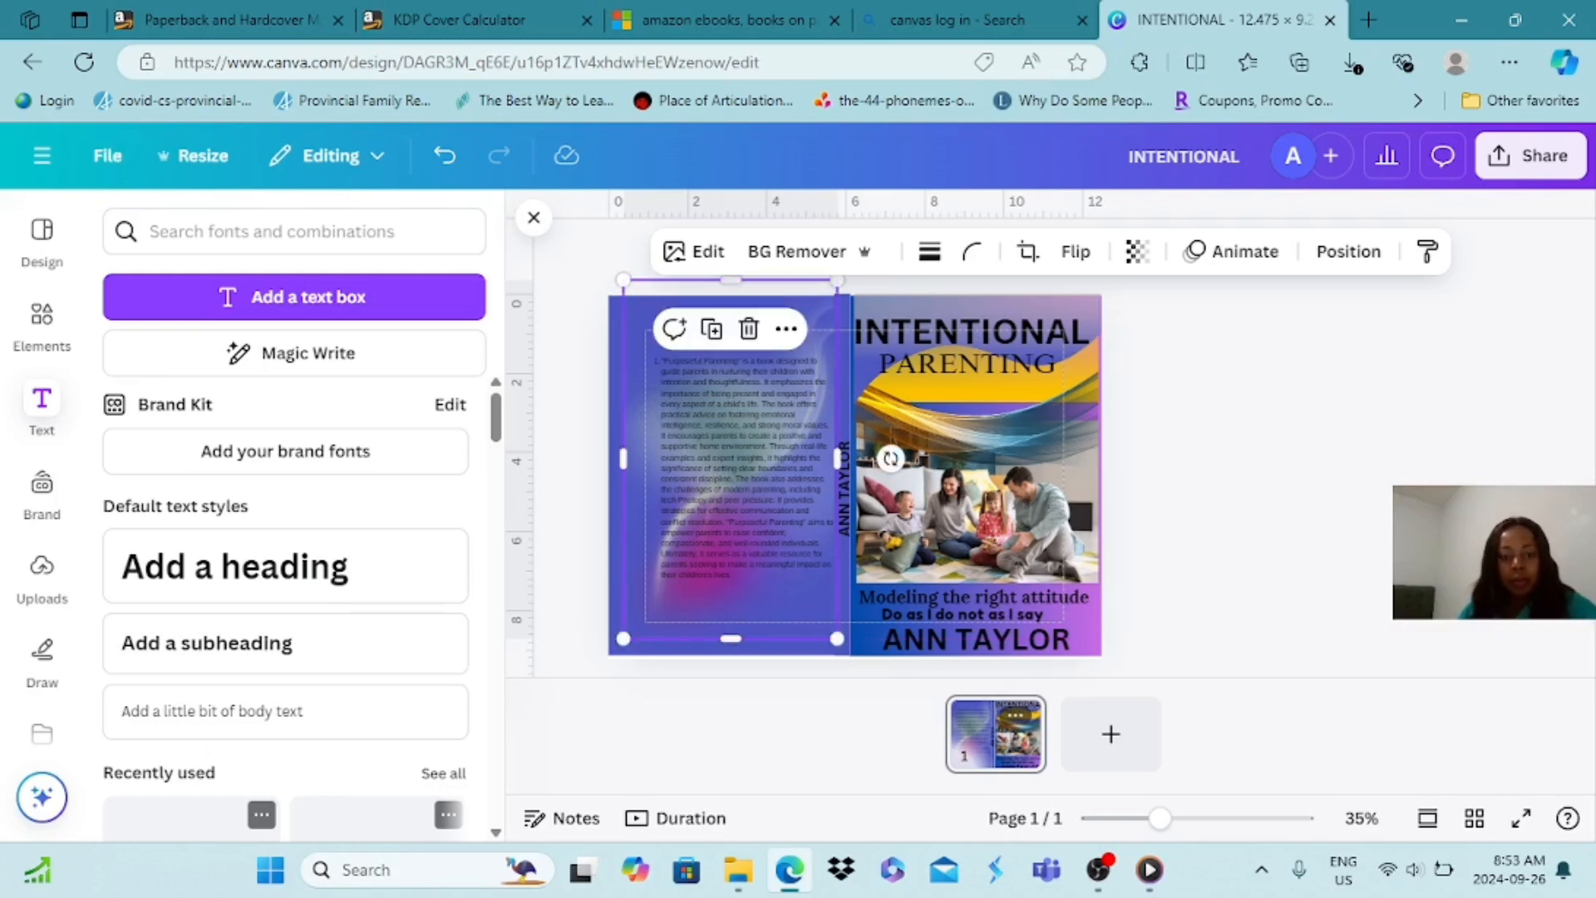
key("Escape")
Nudge the blue rectangle back and forth to line it up with the back cover's outer edge and the spine strip
left_click(616, 474)
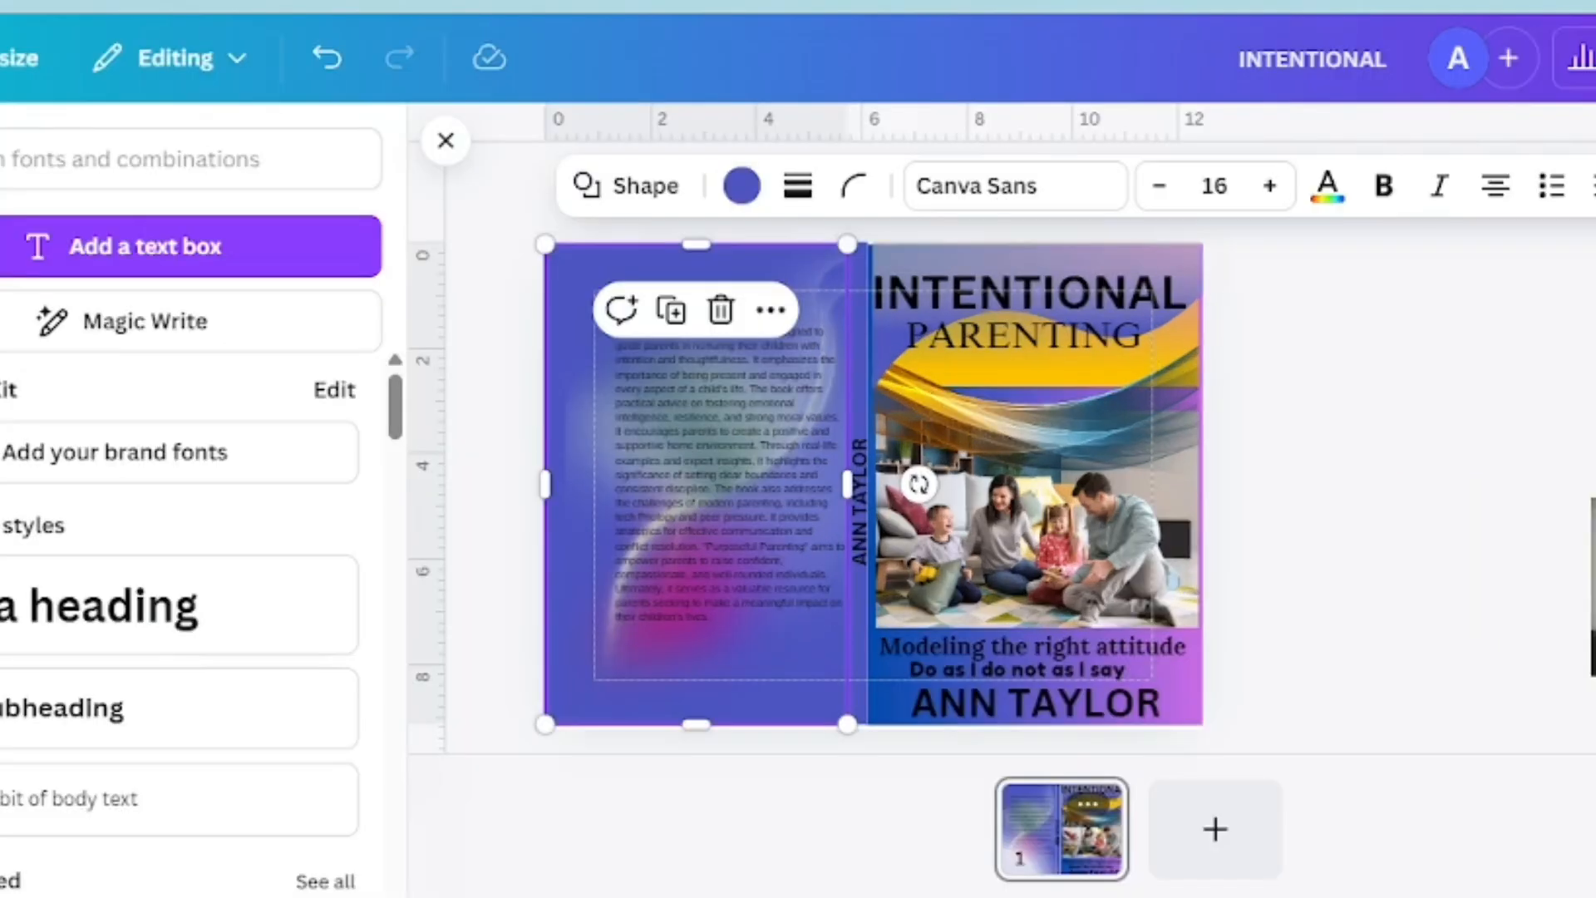
key("Left")
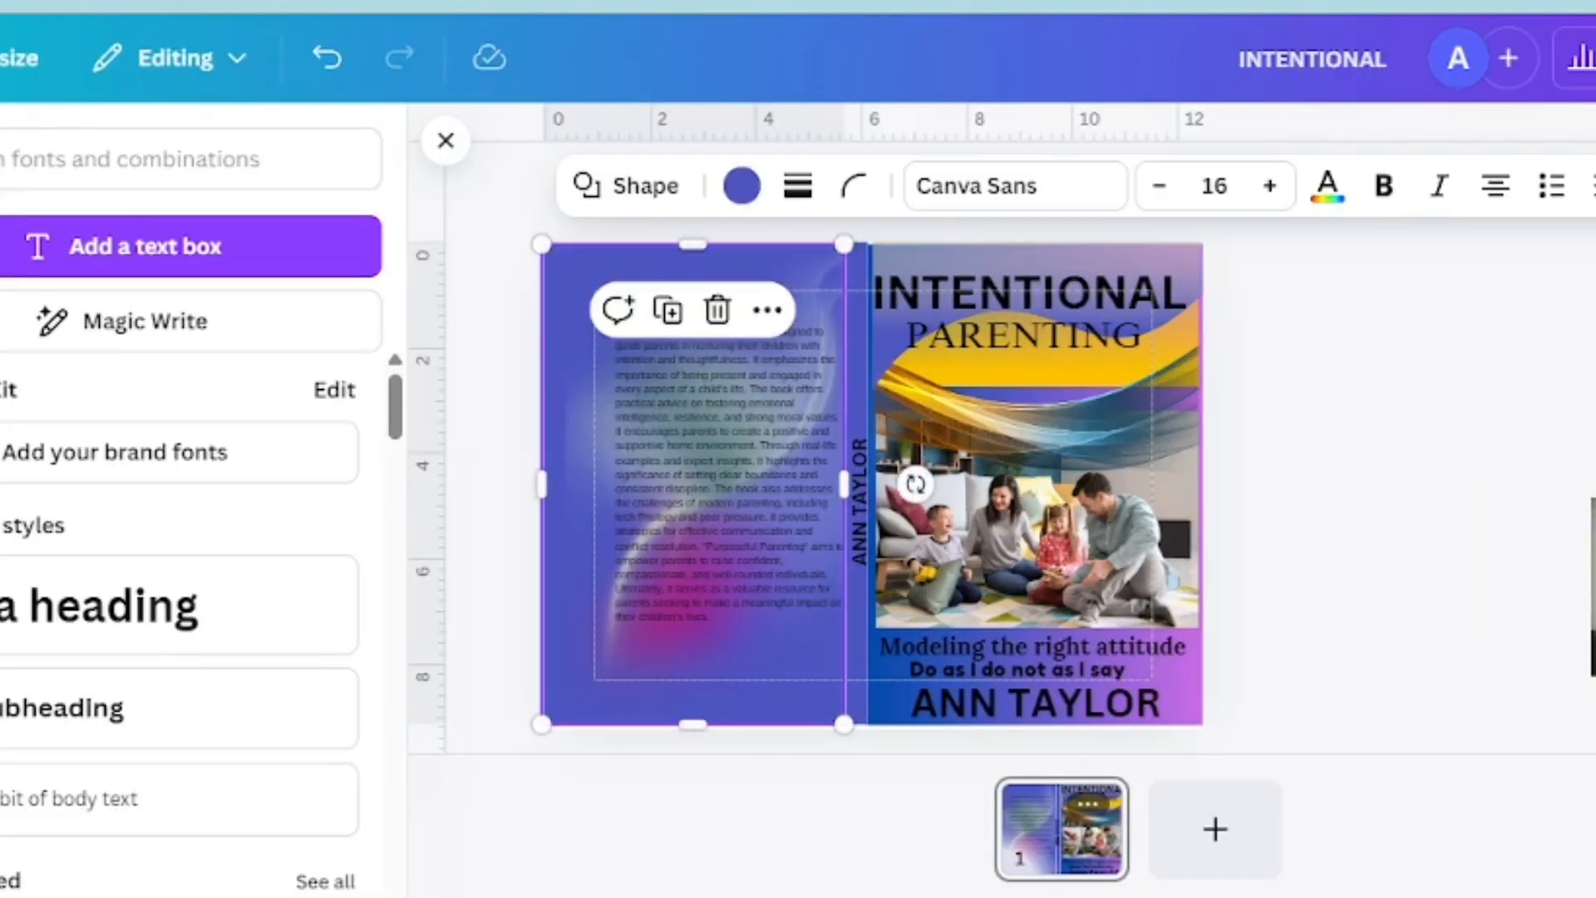
key("Left")
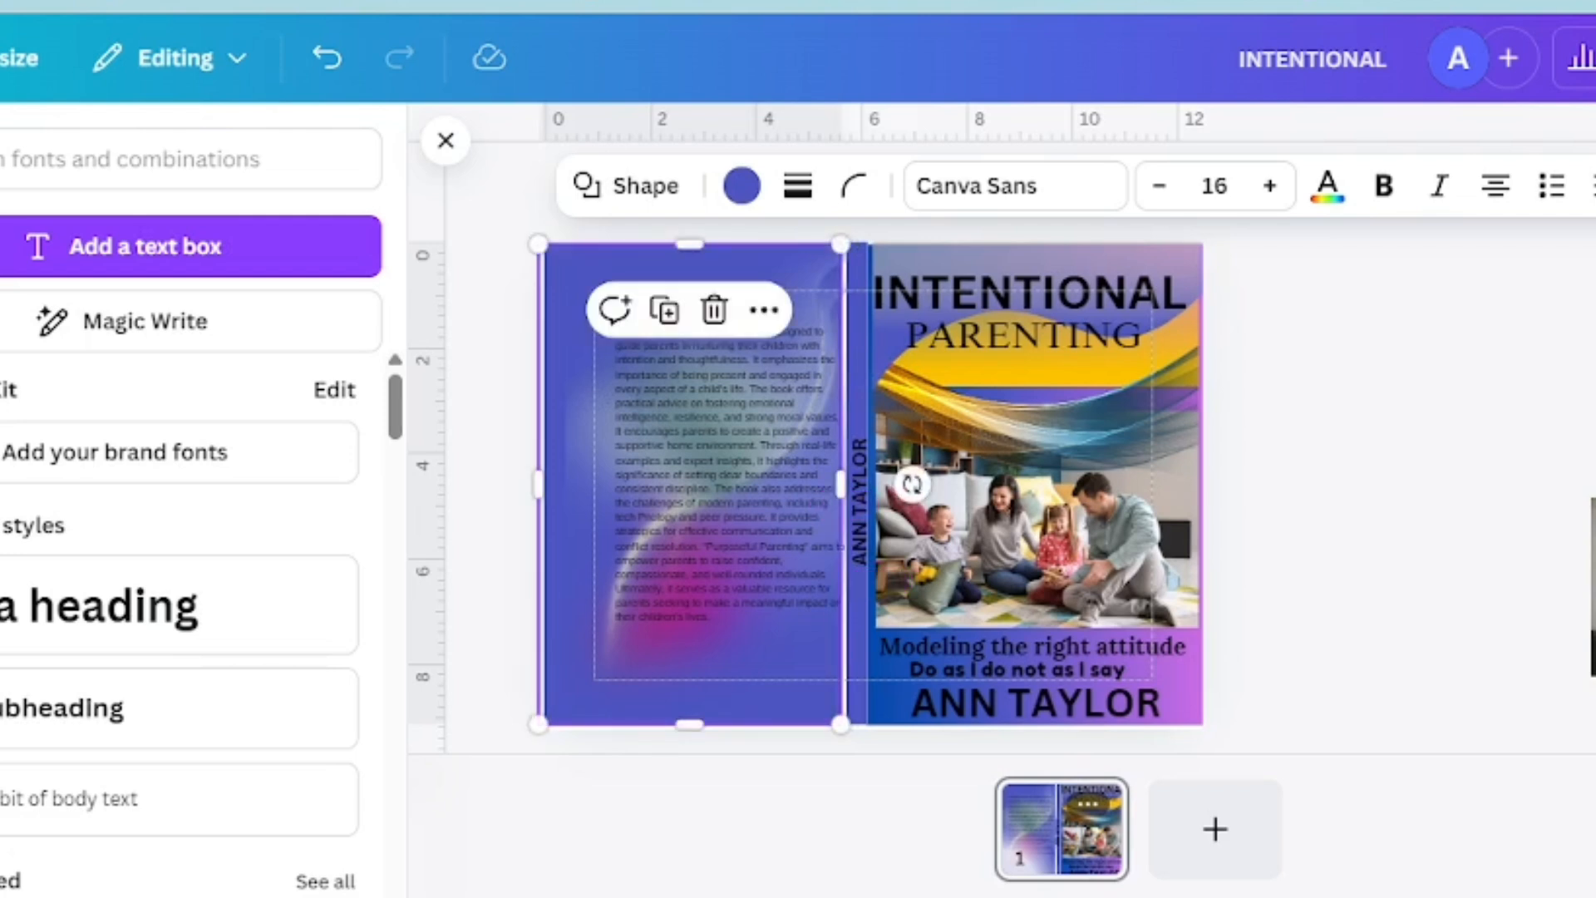
key("Right")
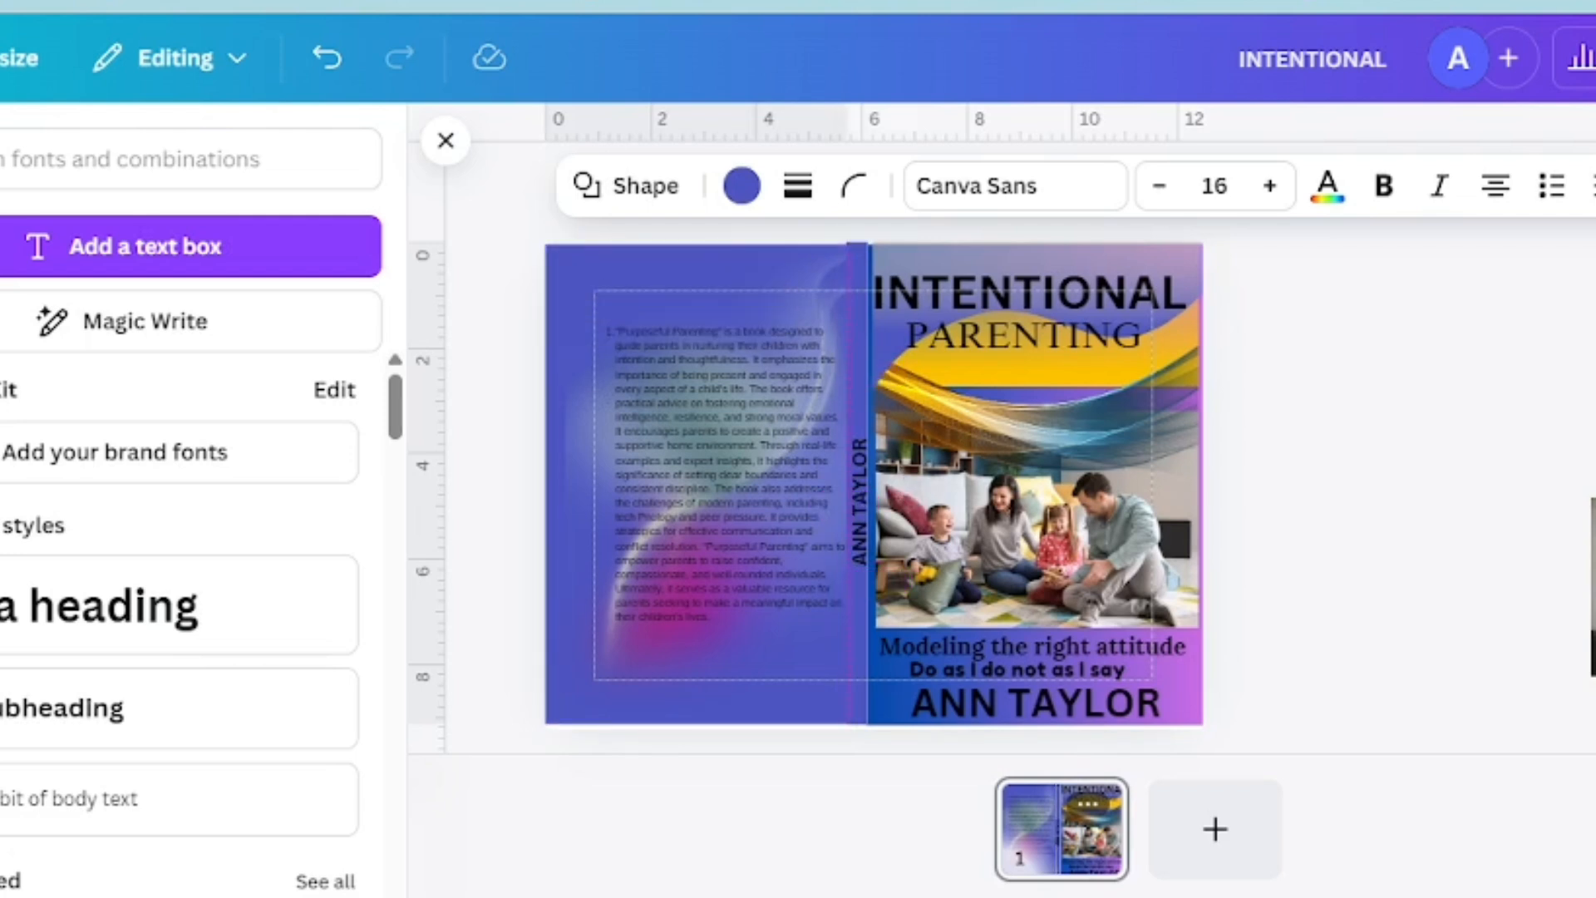
key("Left")
key("Left")
key("Left")
key("Left")
key("Left")
key("Left")
key("Left")
key("Left")
key("Left")
key("Left")
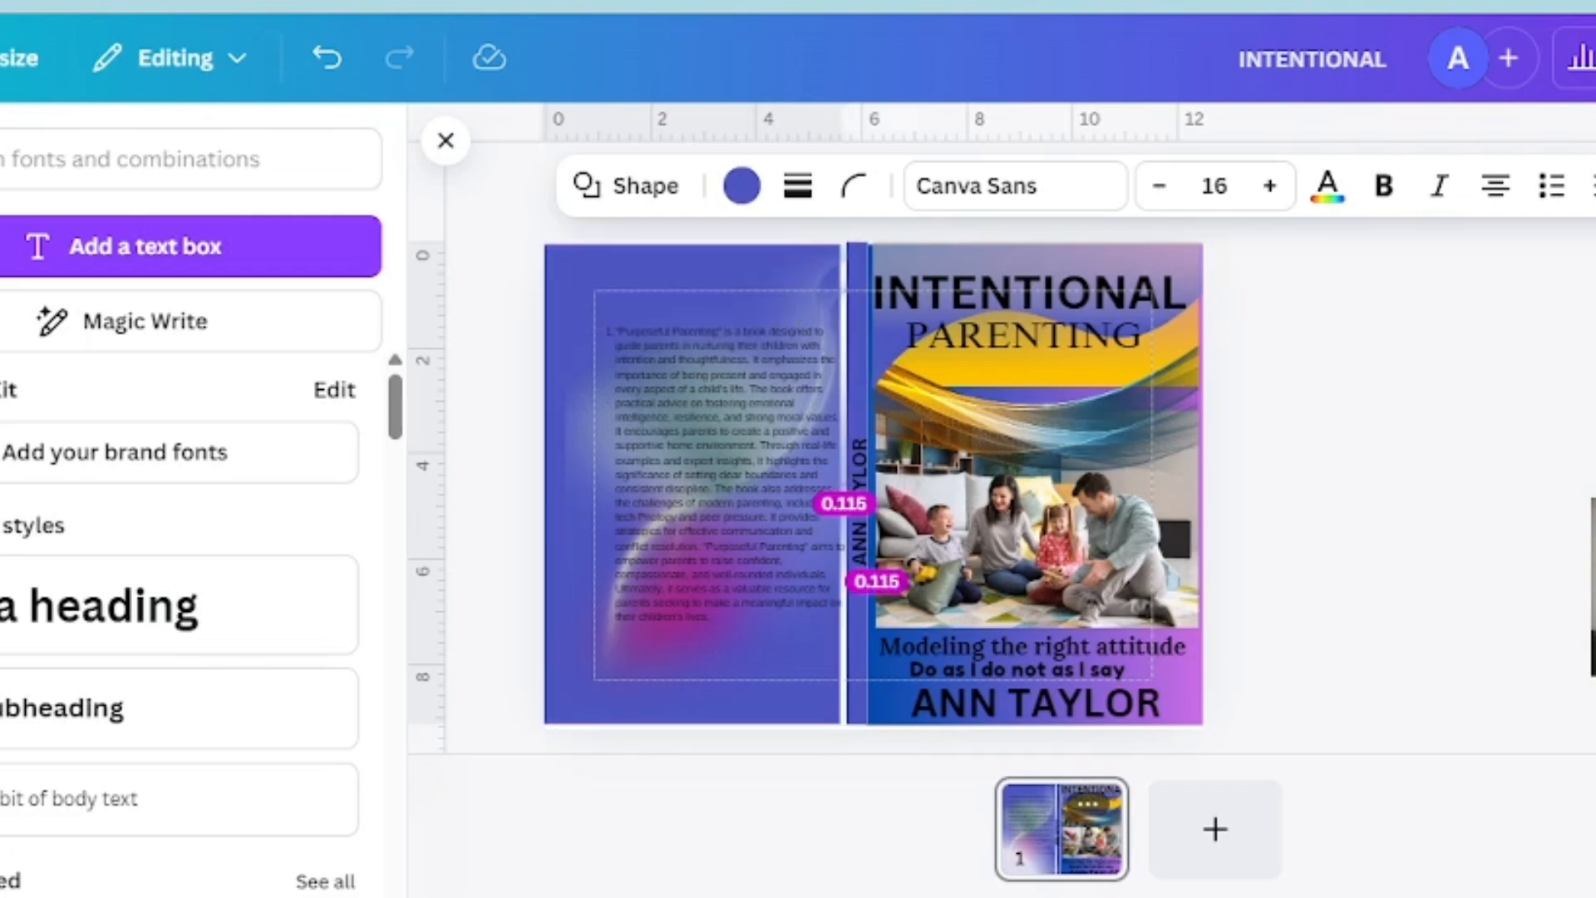
key("Left")
key("Left")
key("Left")
key("Left")
key("Left")
key("Left")
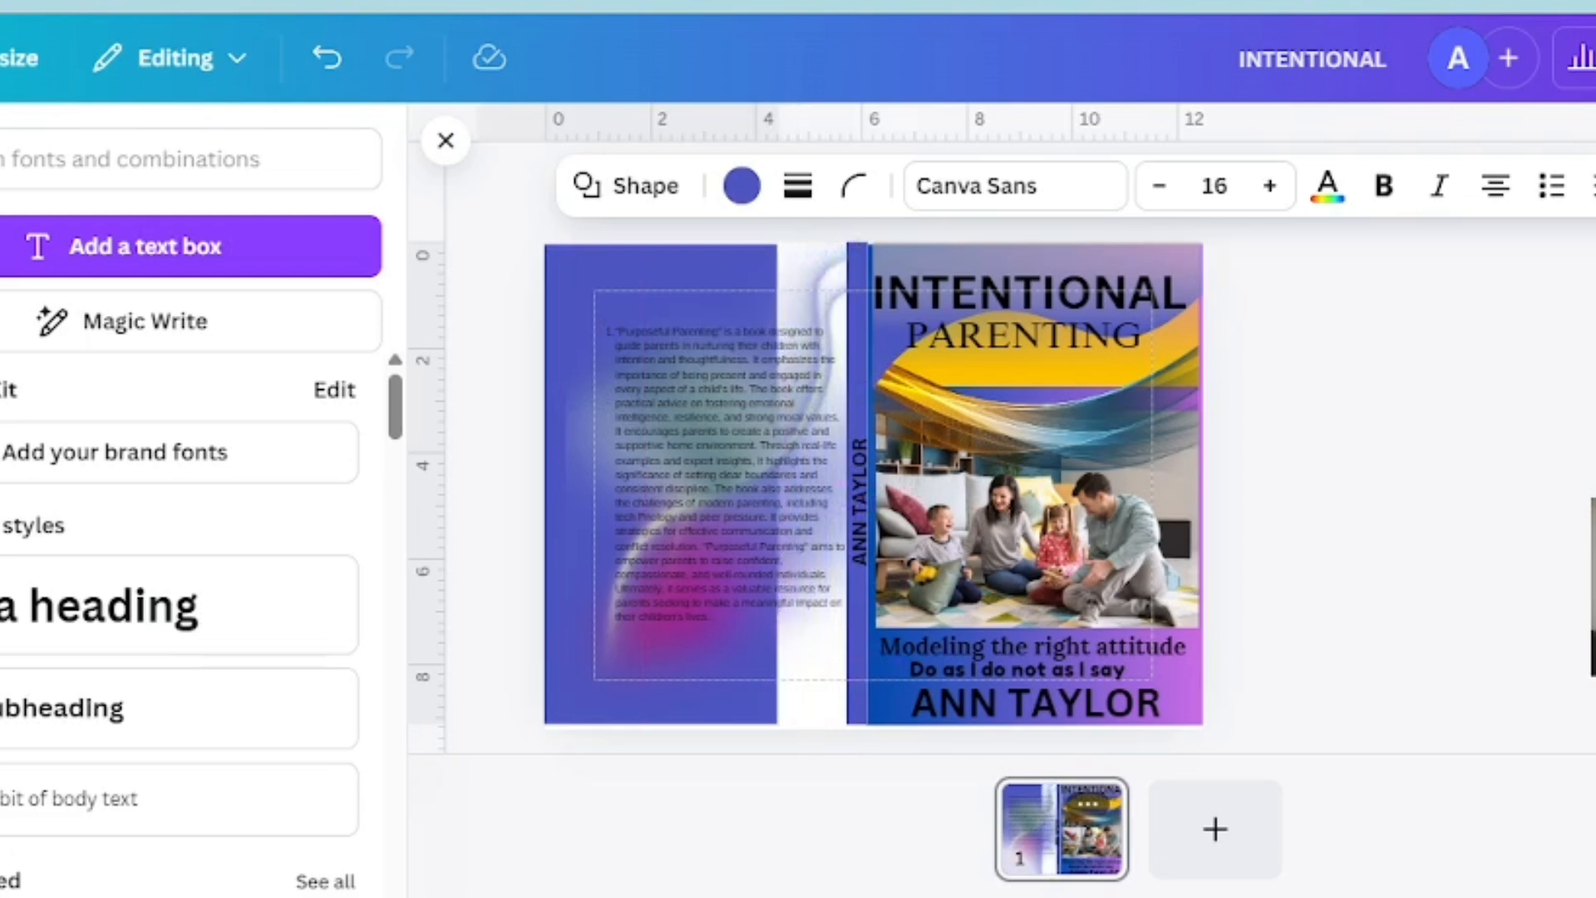
key("Right")
key("Right")
key("Right")
key("Right")
key("Right")
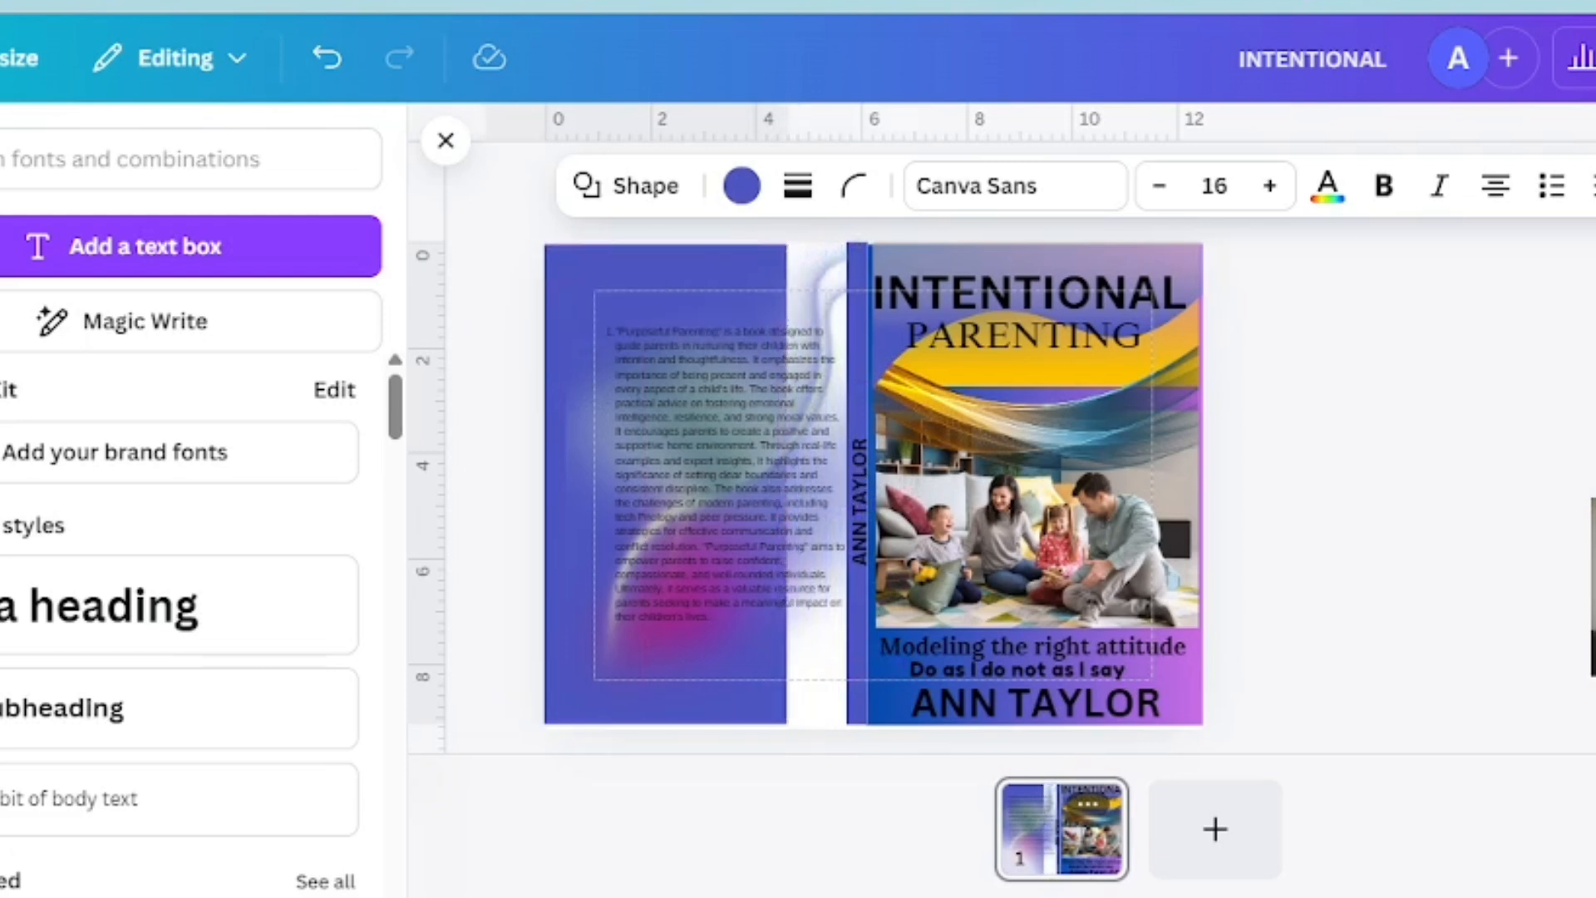
key("Right")
key("Right")
key("Right")
key("Right")
key("Right")
key("Right")
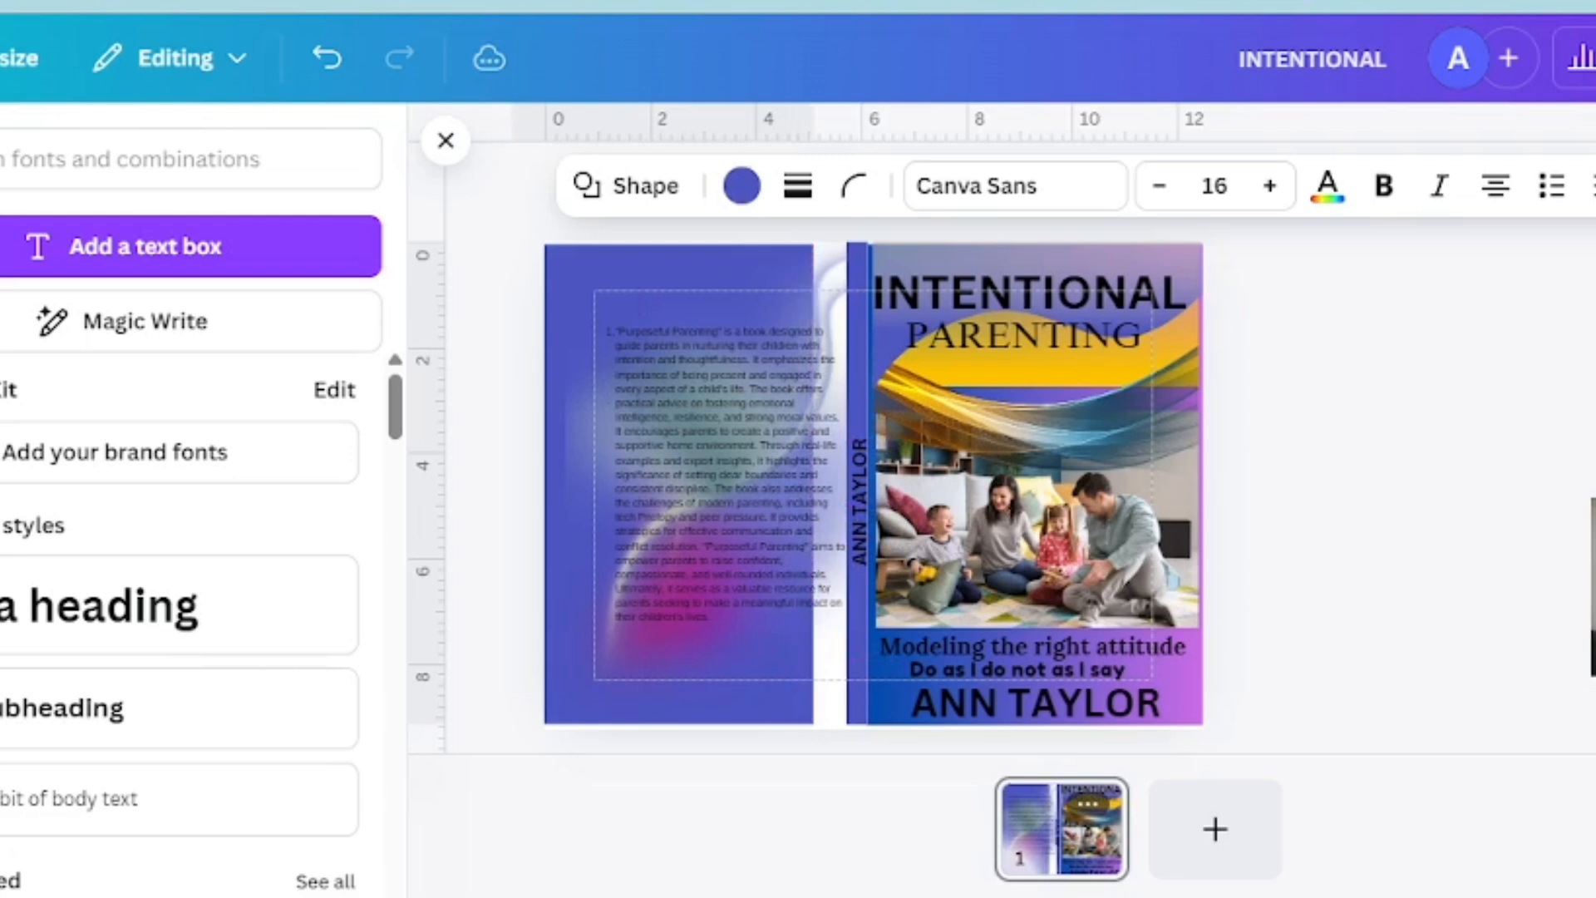
key("Right")
key("Right")
key("Right")
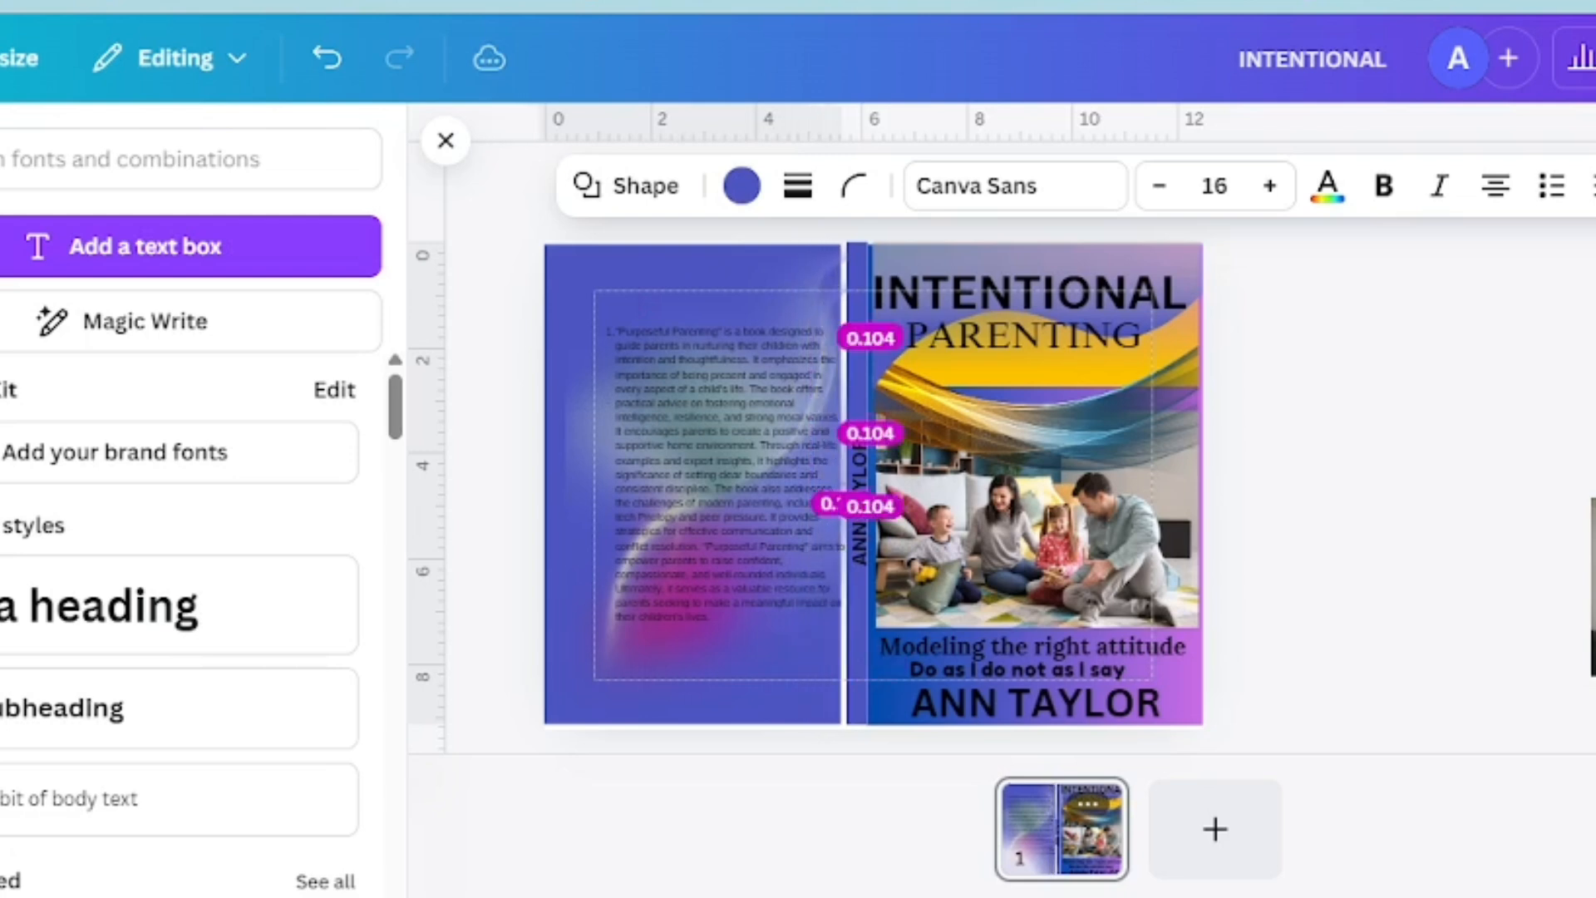
key("Right")
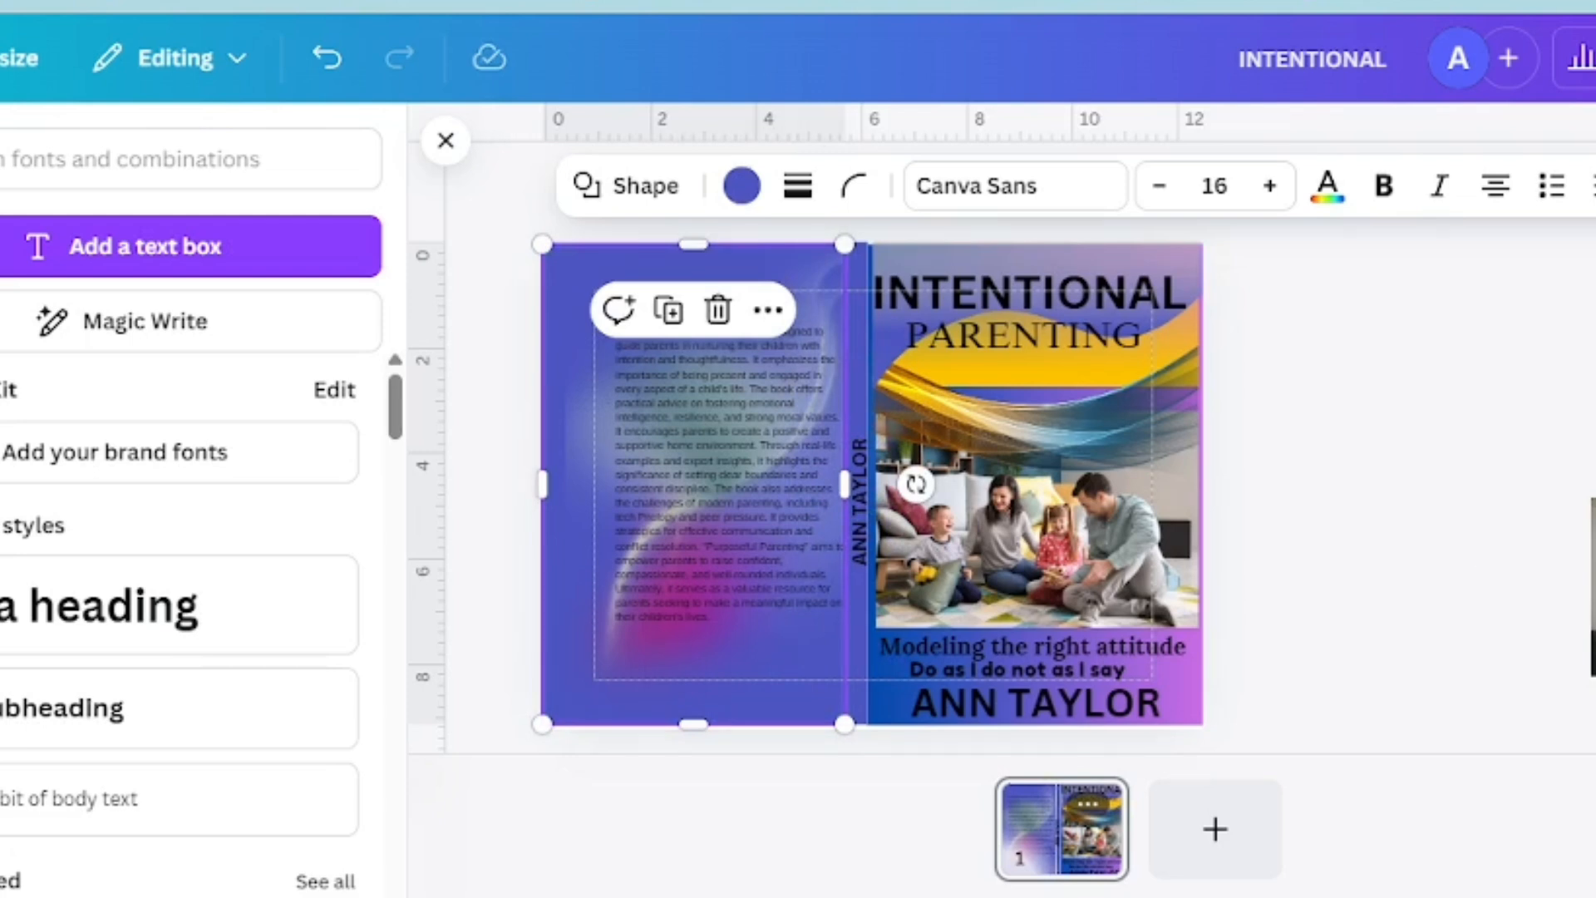
key("Escape")
Check the back cover's overlapping graphics and nudge the blue rectangle toward the spine to close the remaining gap
left_click(707, 463)
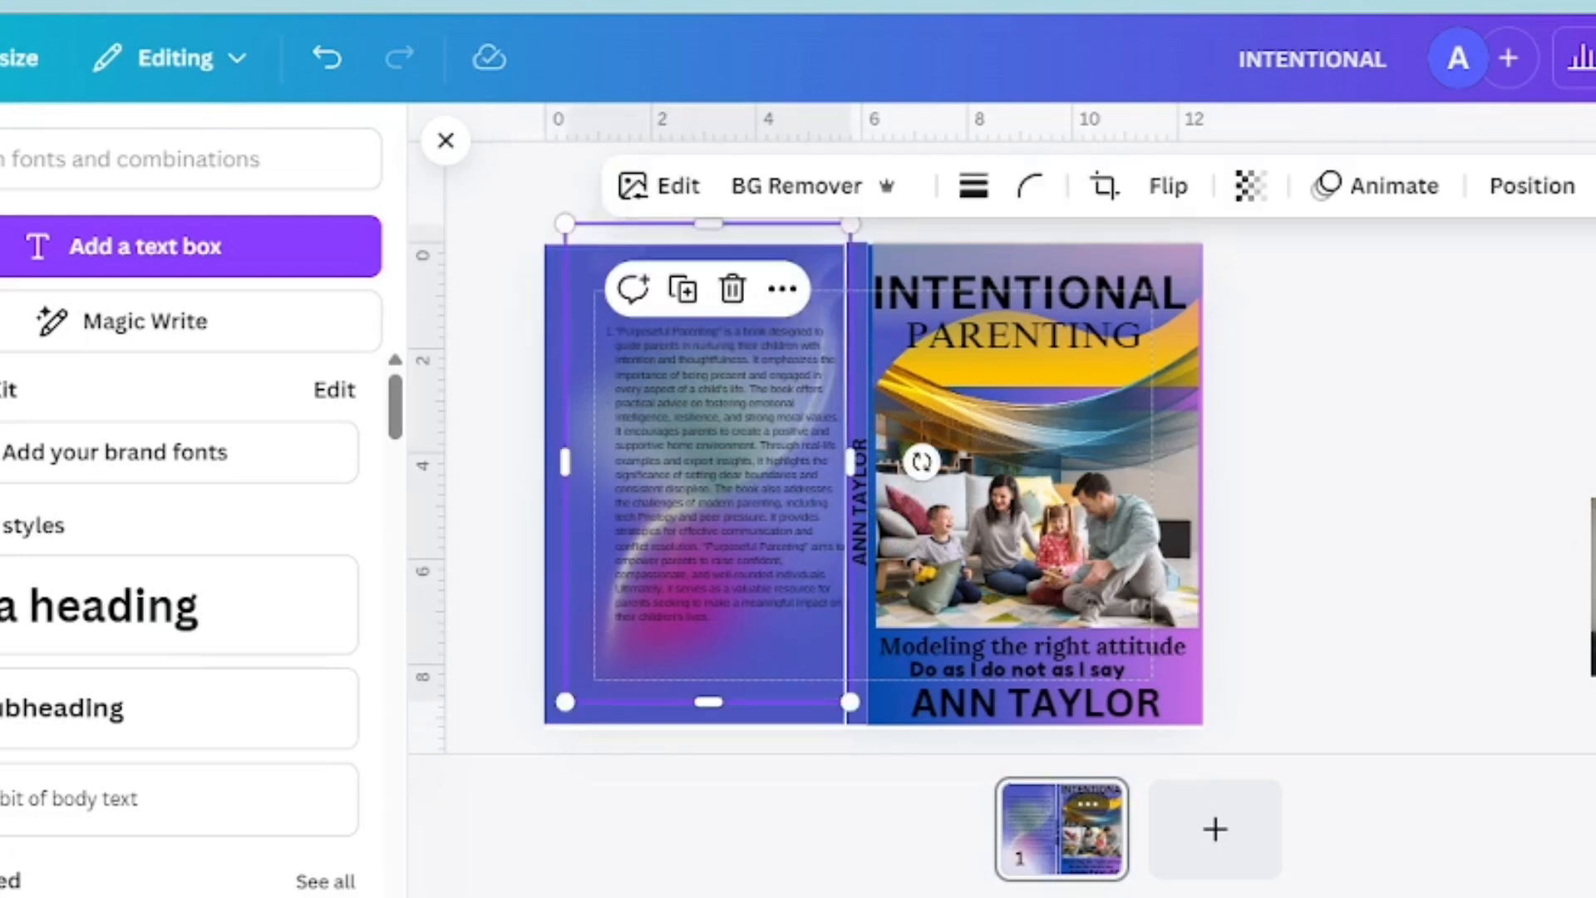
left_click(695, 665)
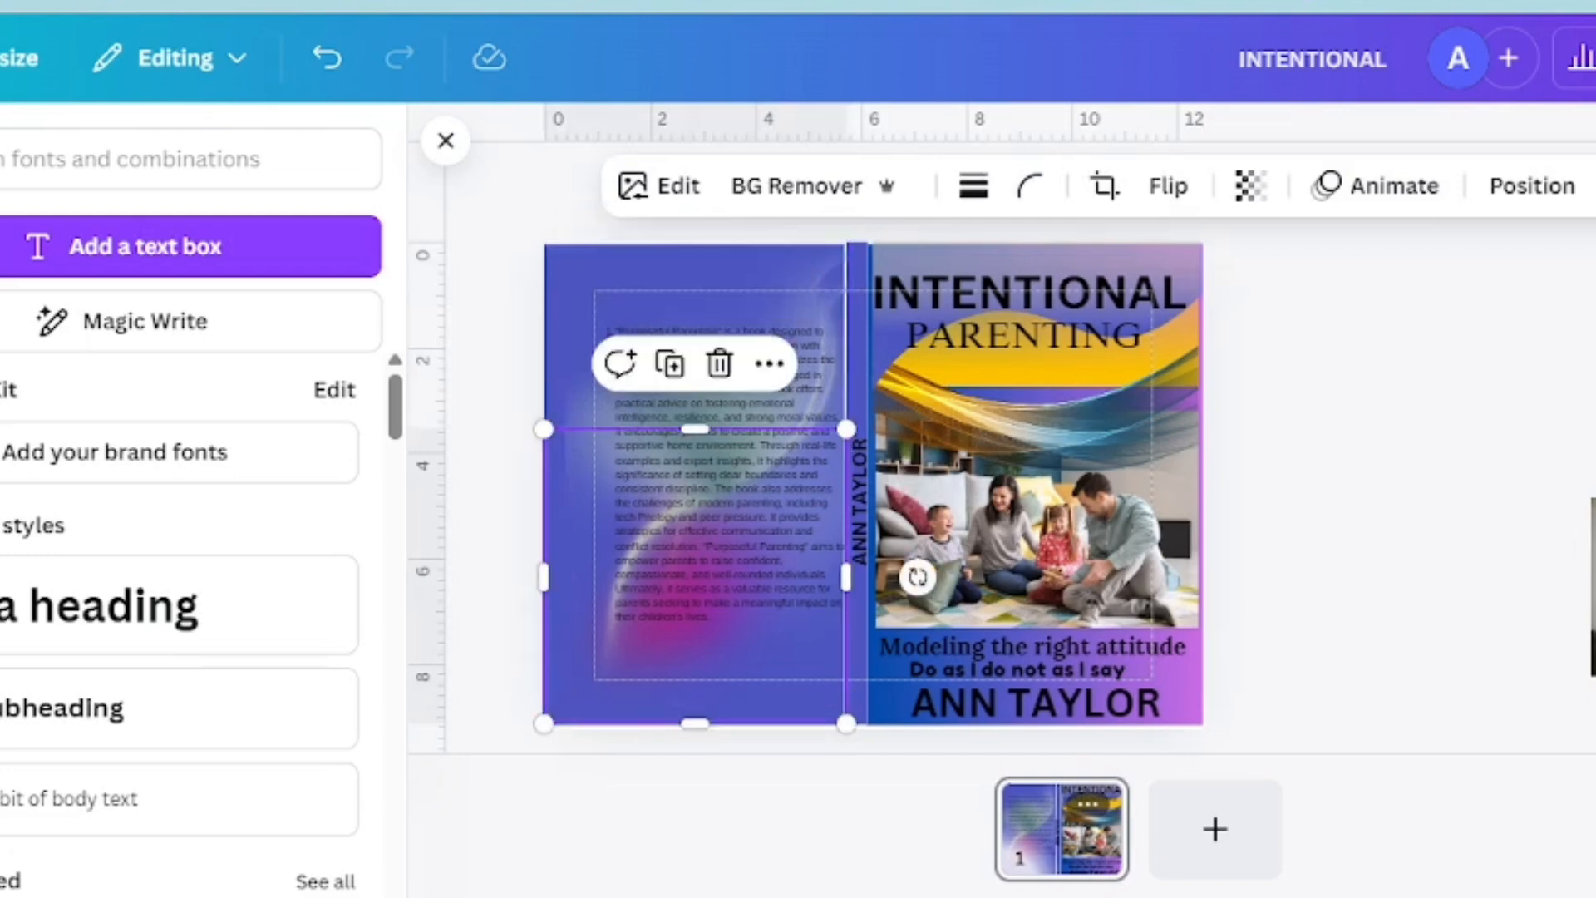
left_click(708, 463)
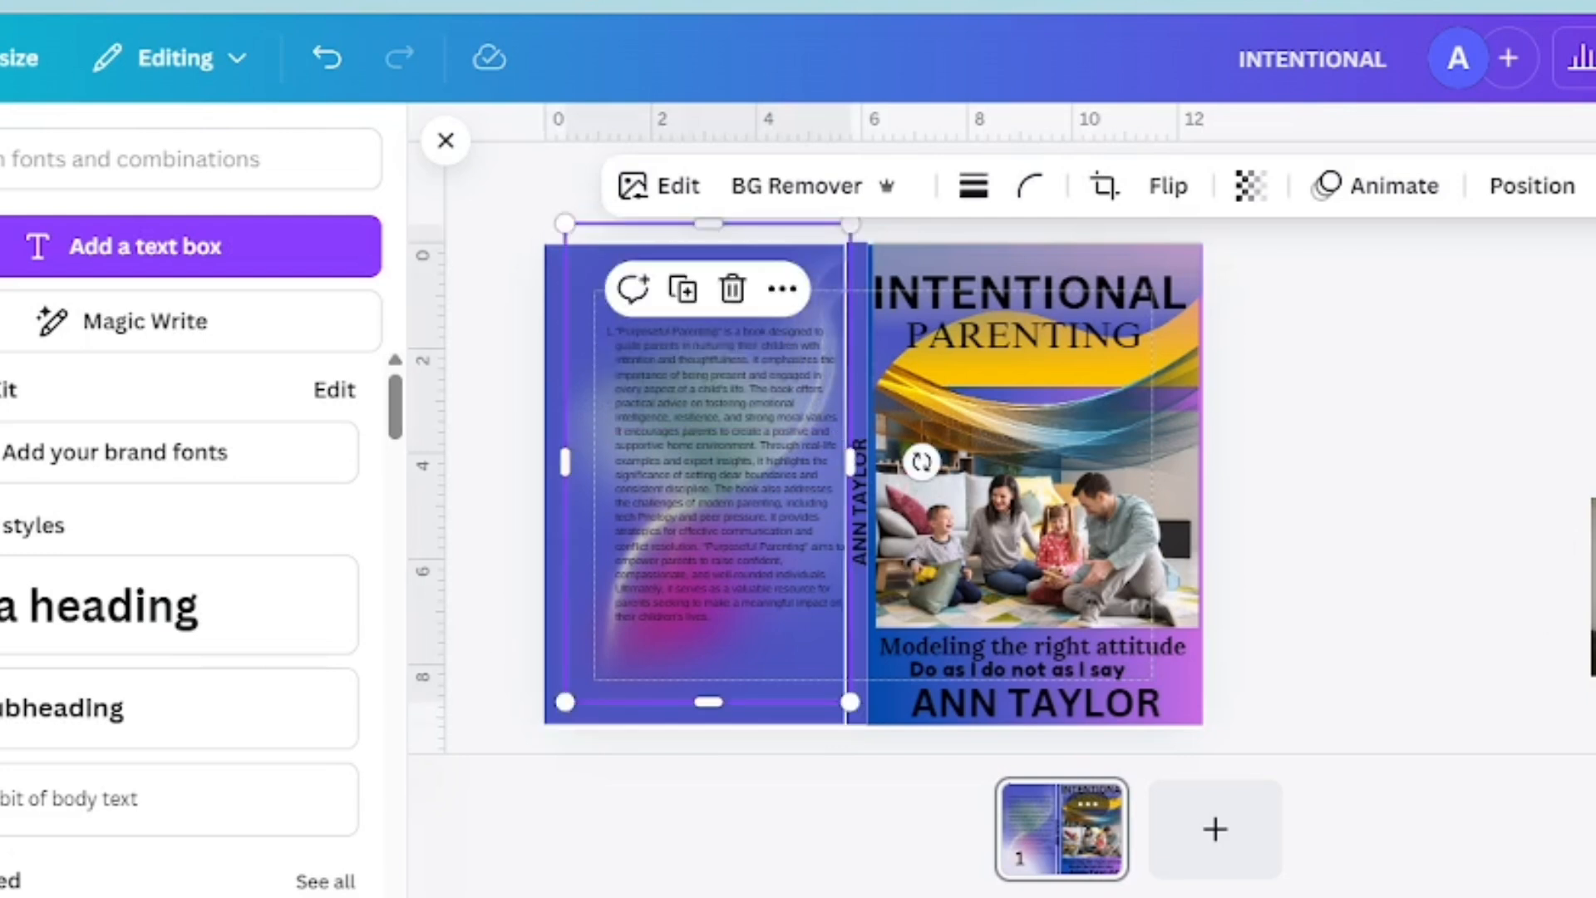
left_click(555, 656)
key("Right")
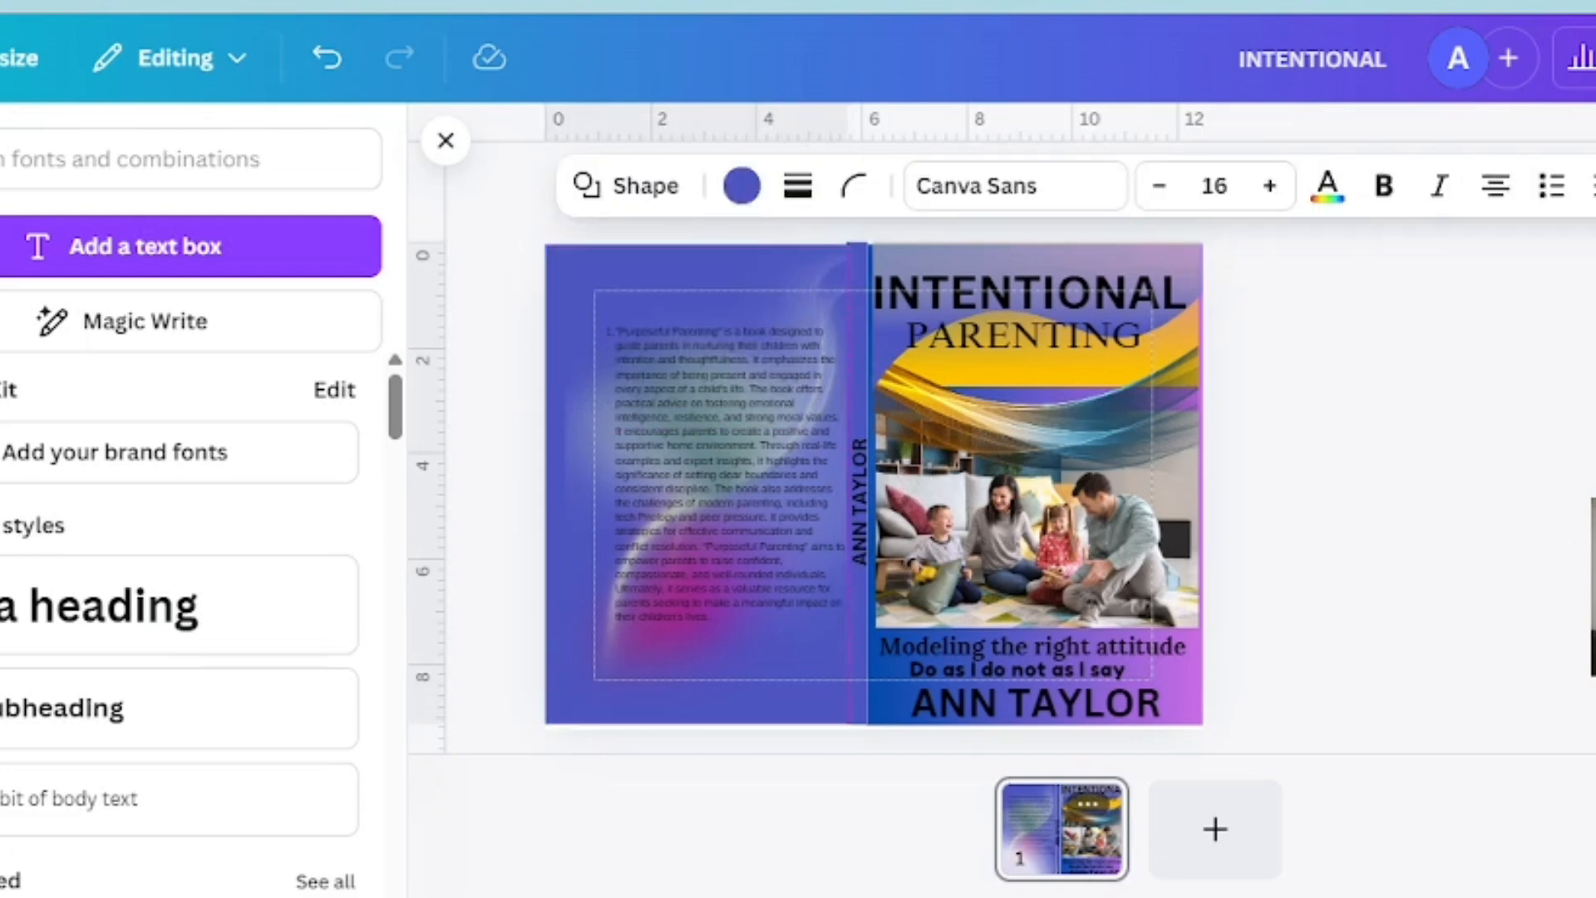
key("Escape")
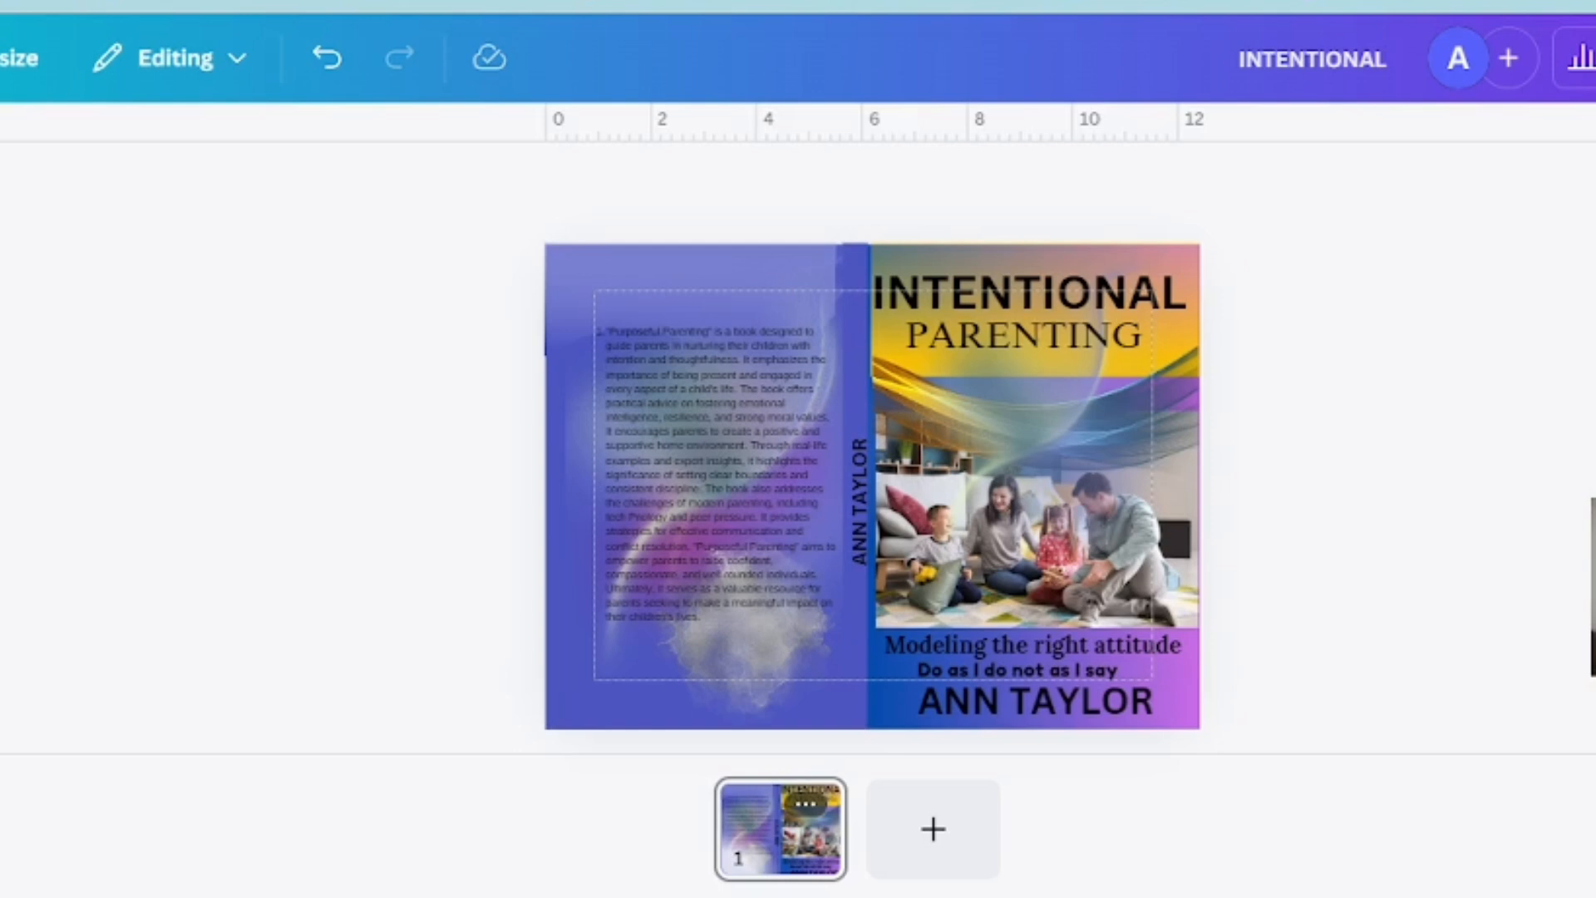
Download the cover design as a PNG at 2,000 × 1,483 px
left_click(1595, 58)
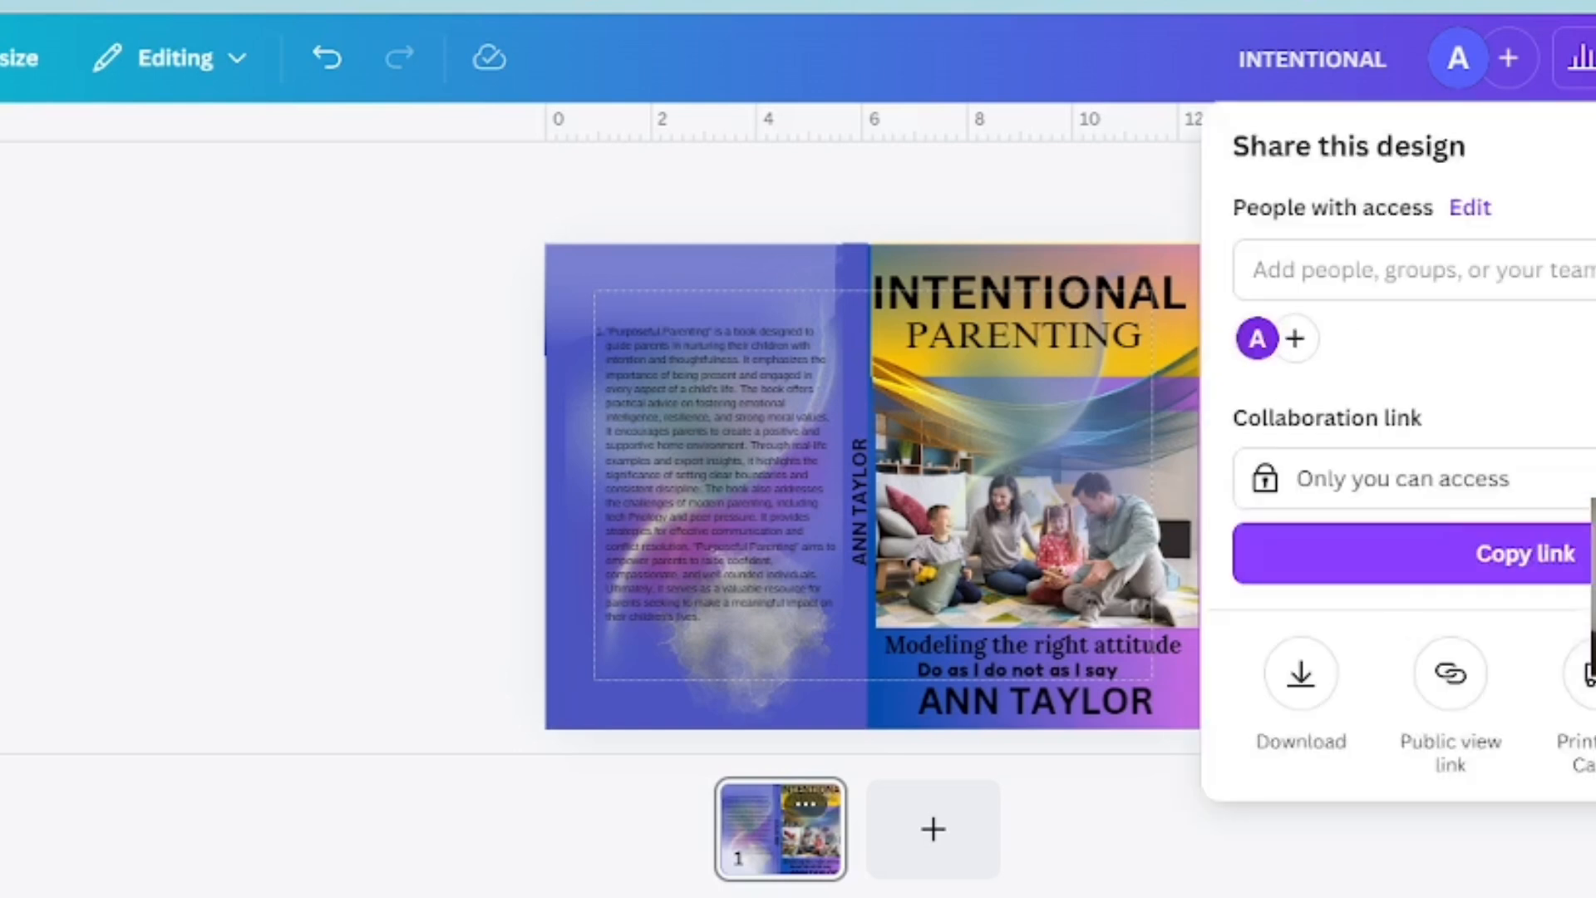
left_click(1302, 673)
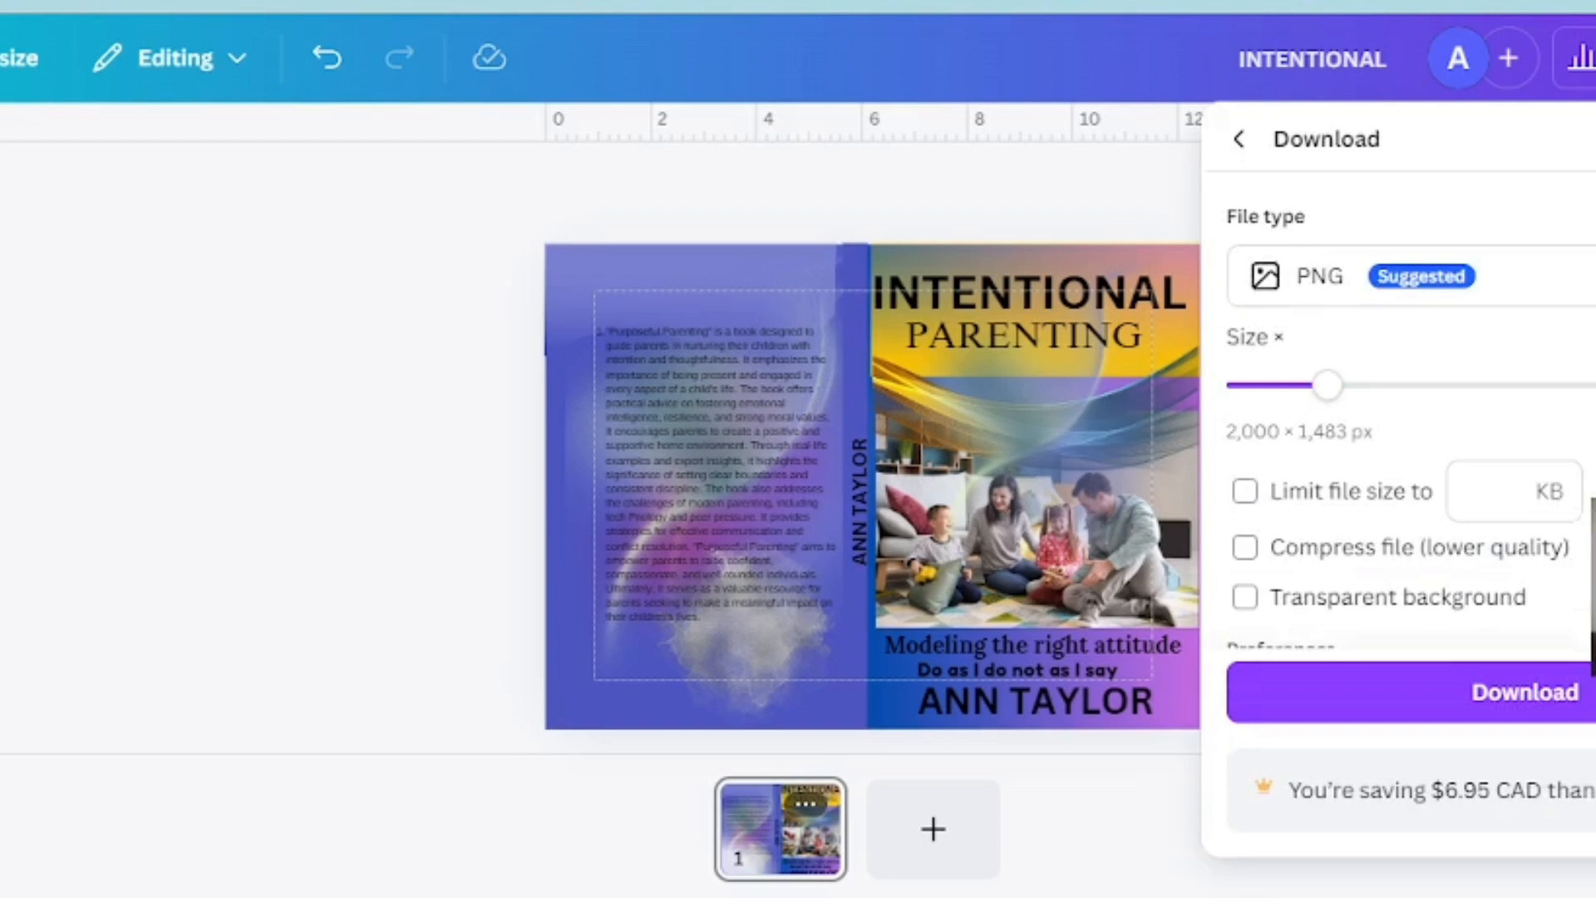
left_click(1525, 693)
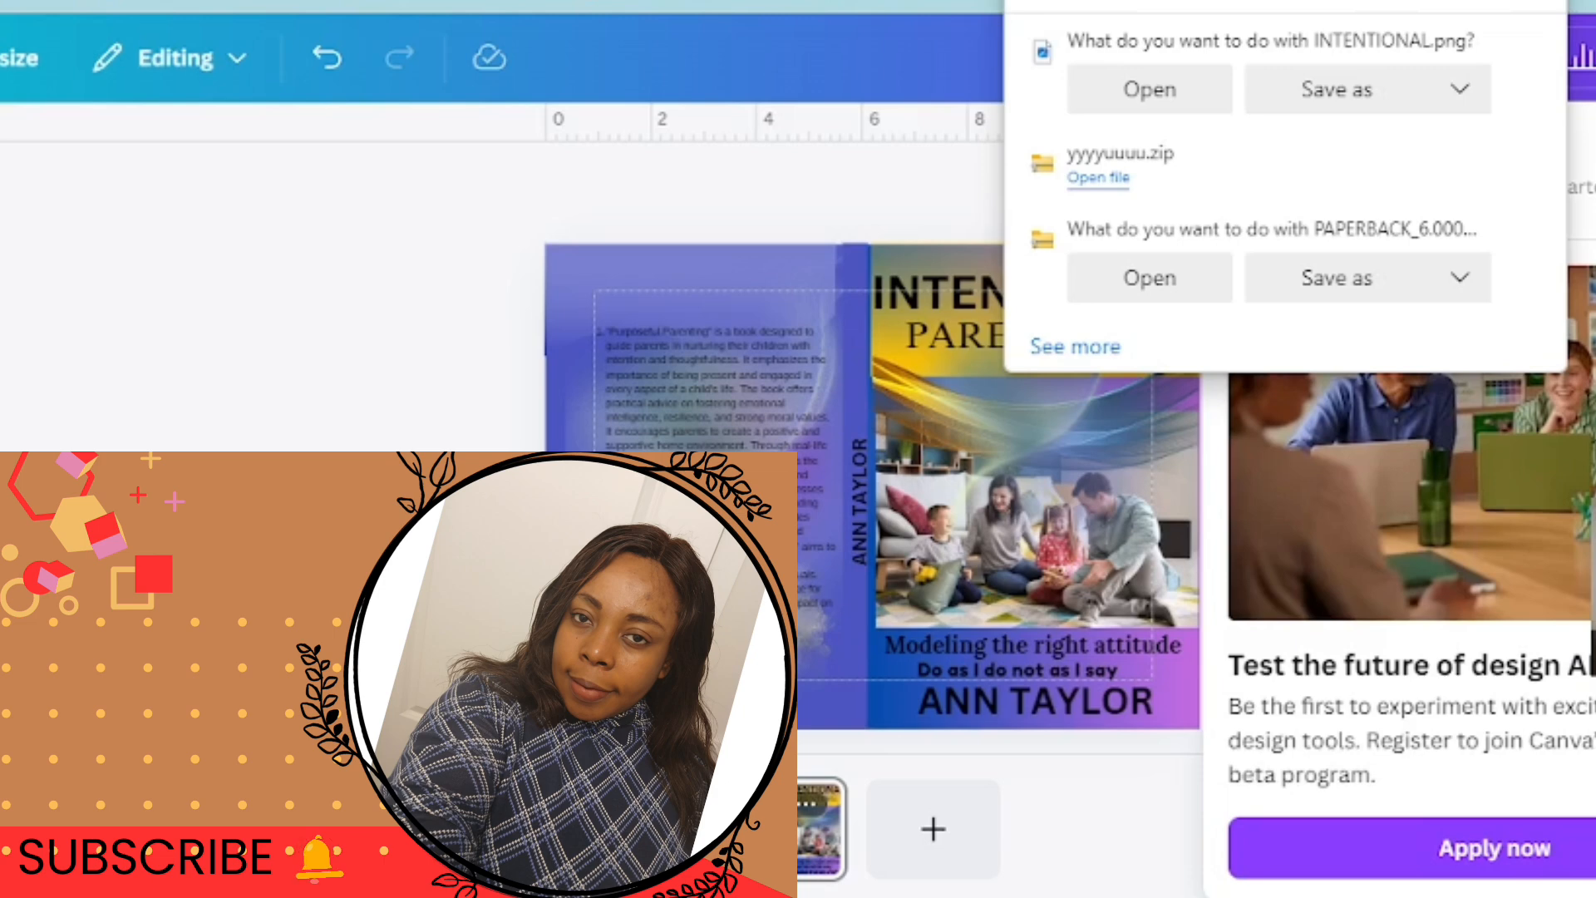
key("Escape")
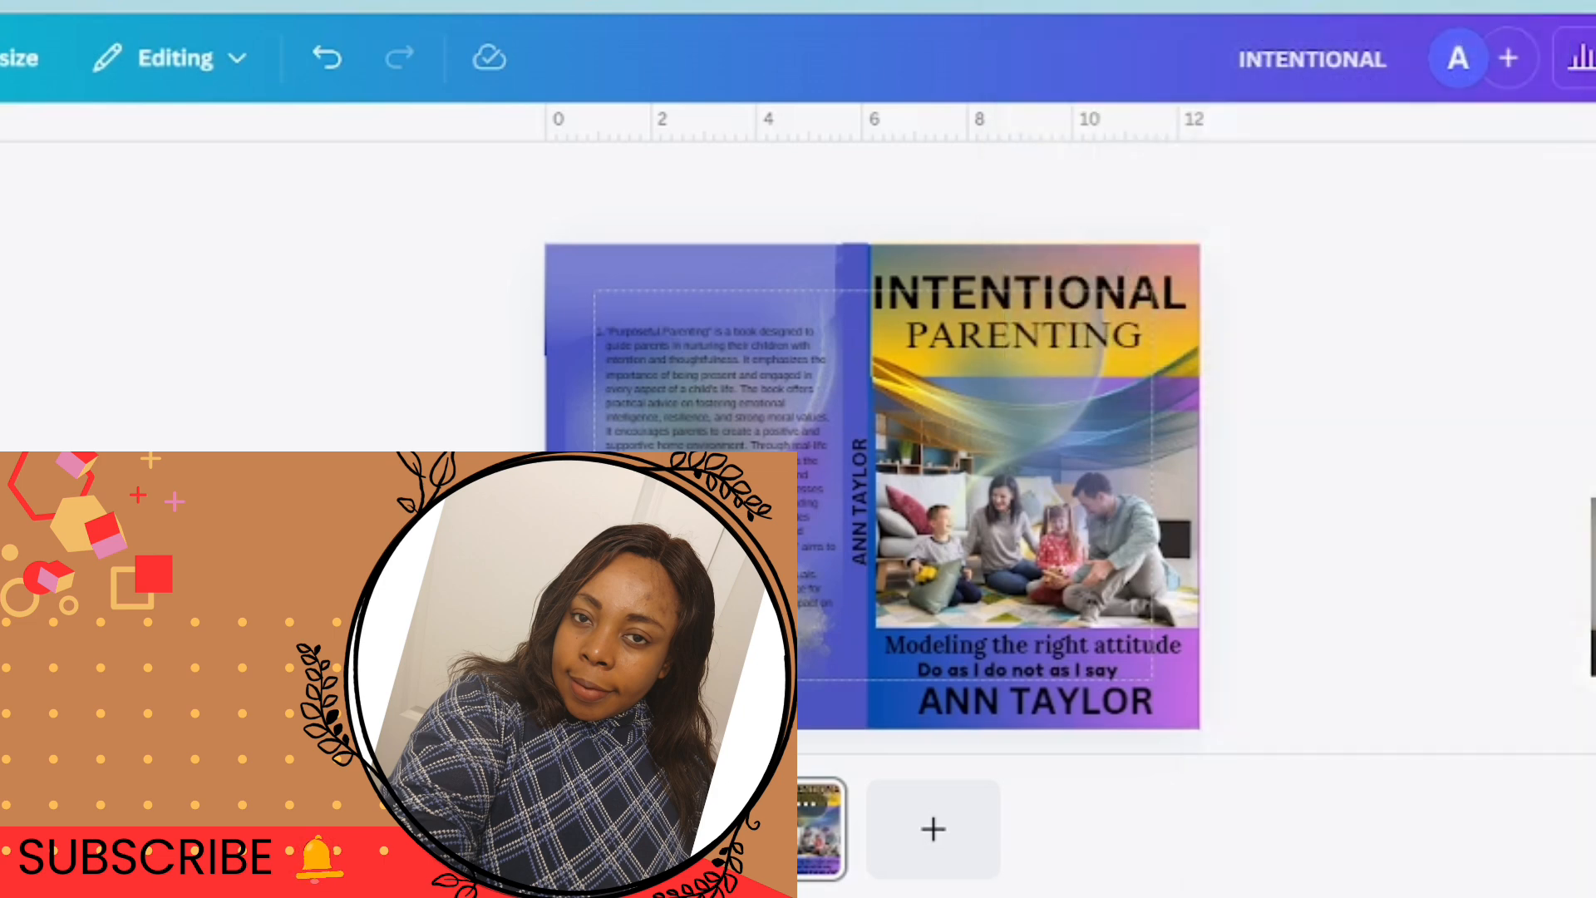